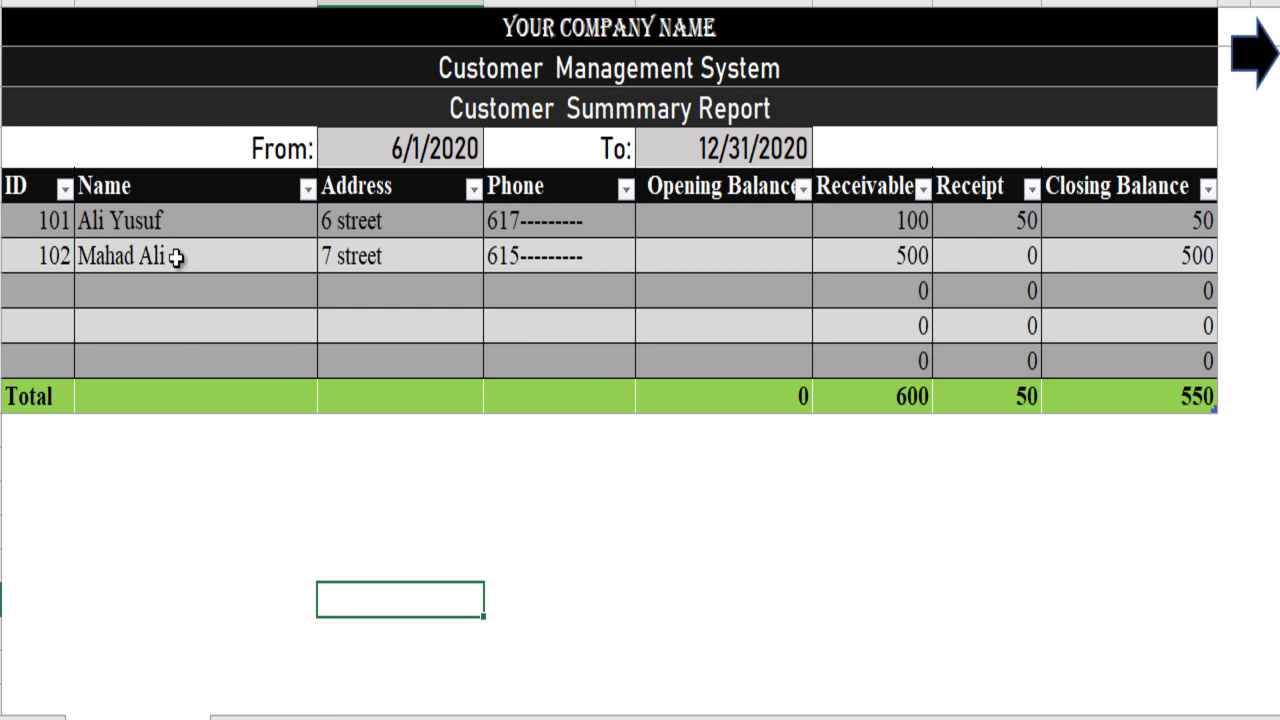
# Review the customer detail and Opening Balance columns in the summary report, and the Receivable and Receipt columns in the detail report.
pyautogui.moveTo(22, 186); pyautogui.dragTo(543, 353)
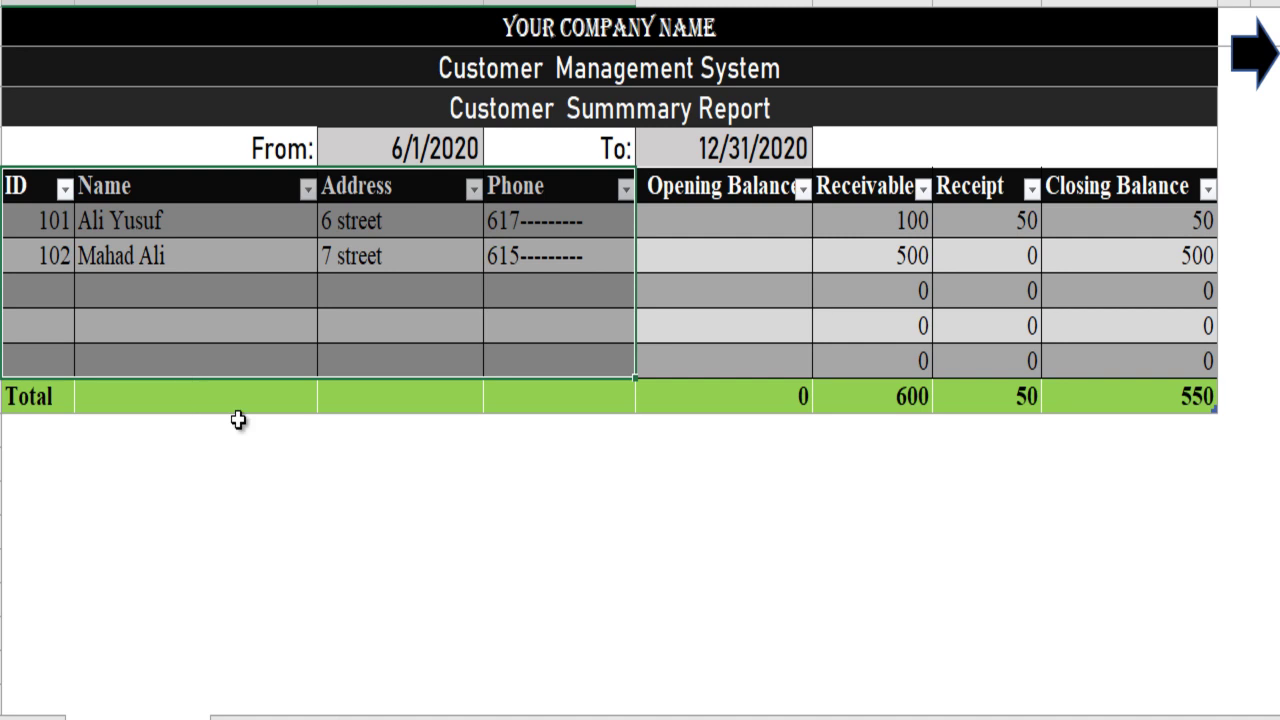
pyautogui.click(692, 233)
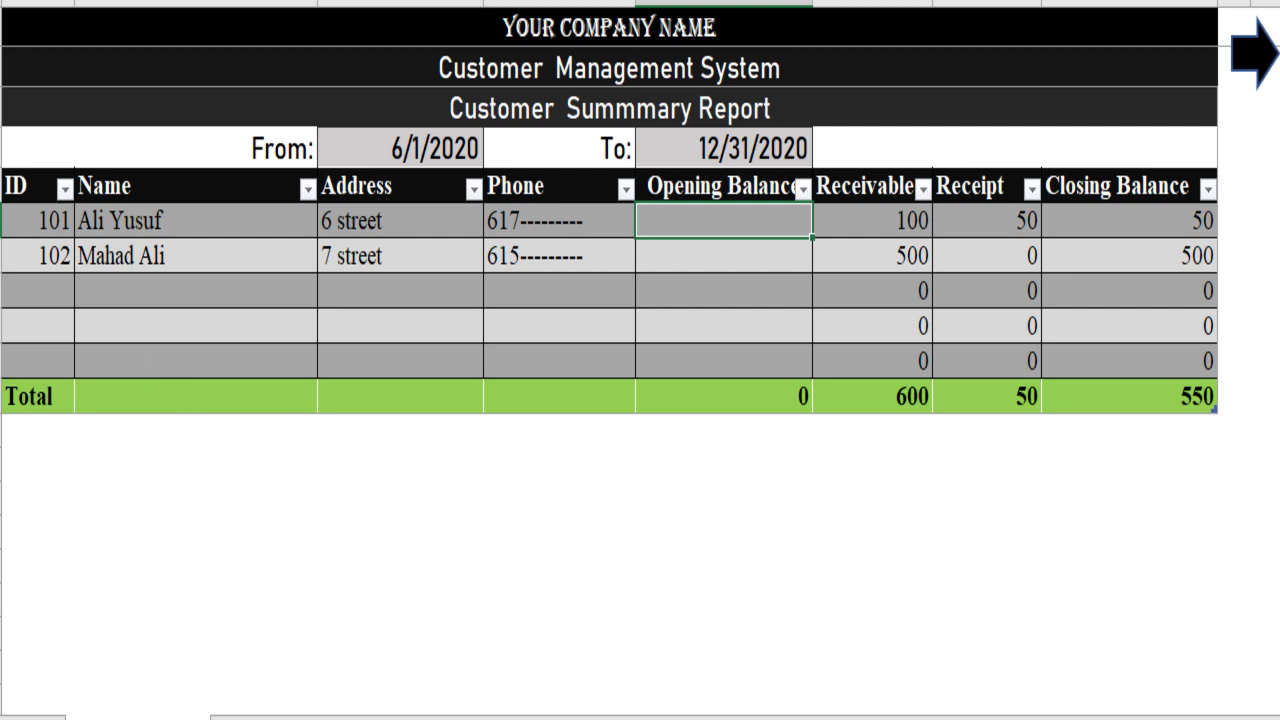
pyautogui.click(275, 718)
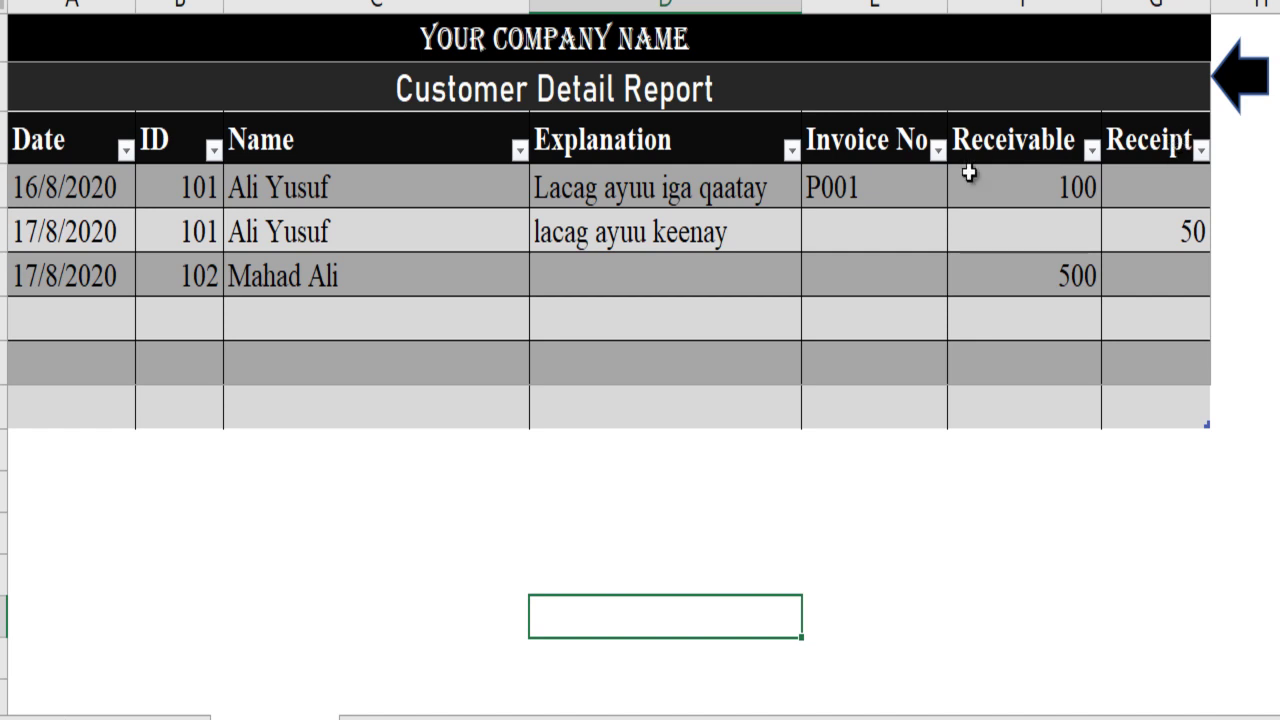
pyautogui.moveTo(1054, 155); pyautogui.dragTo(1057, 400)
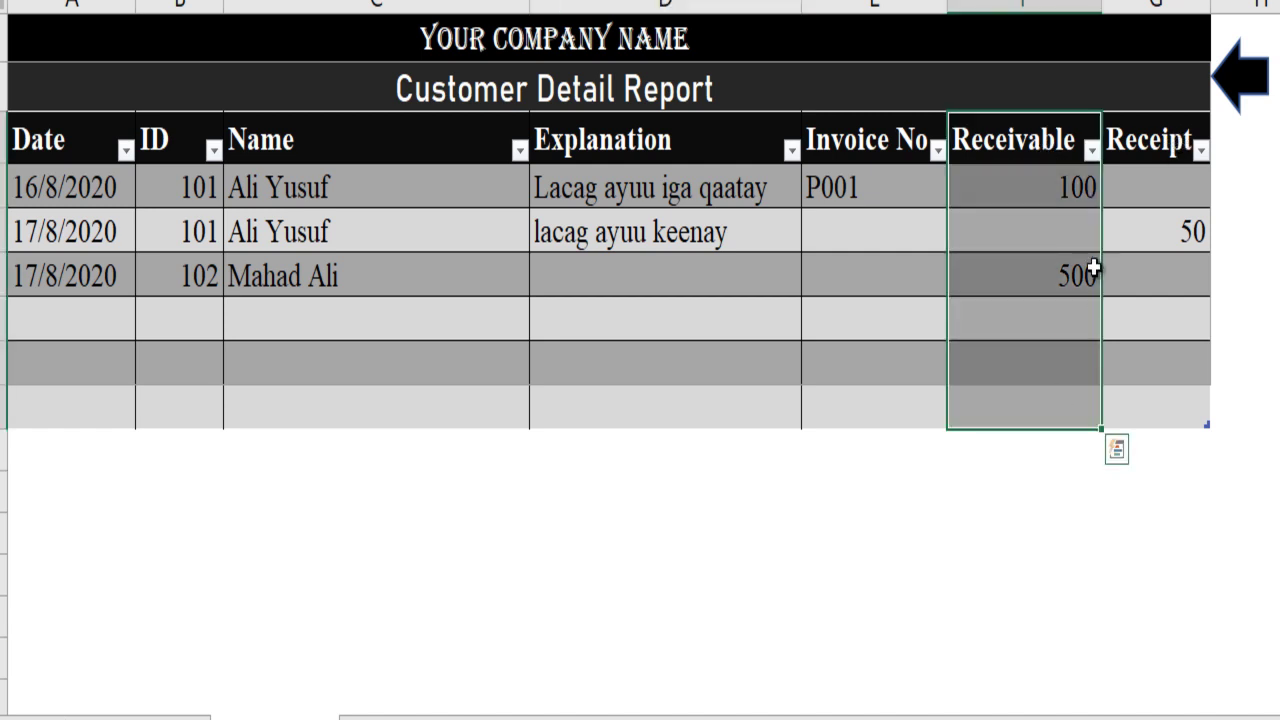
pyautogui.click(1155, 114)
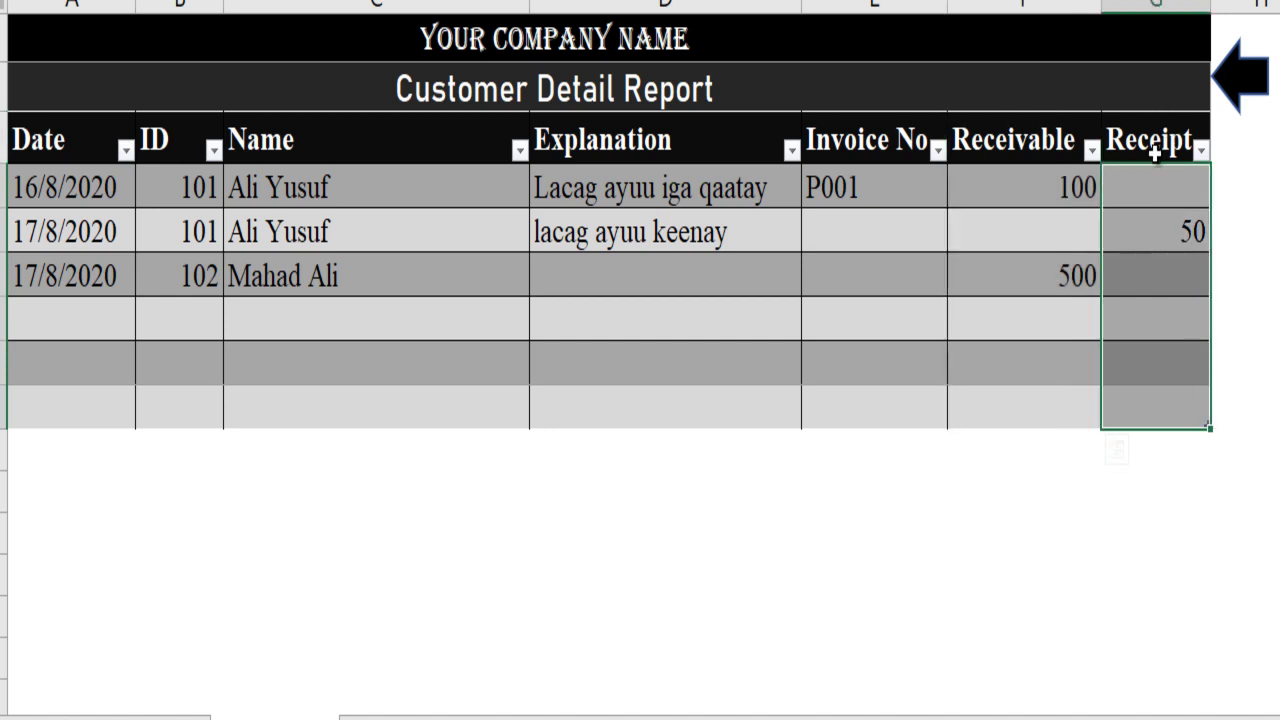
pyautogui.click(544, 529)
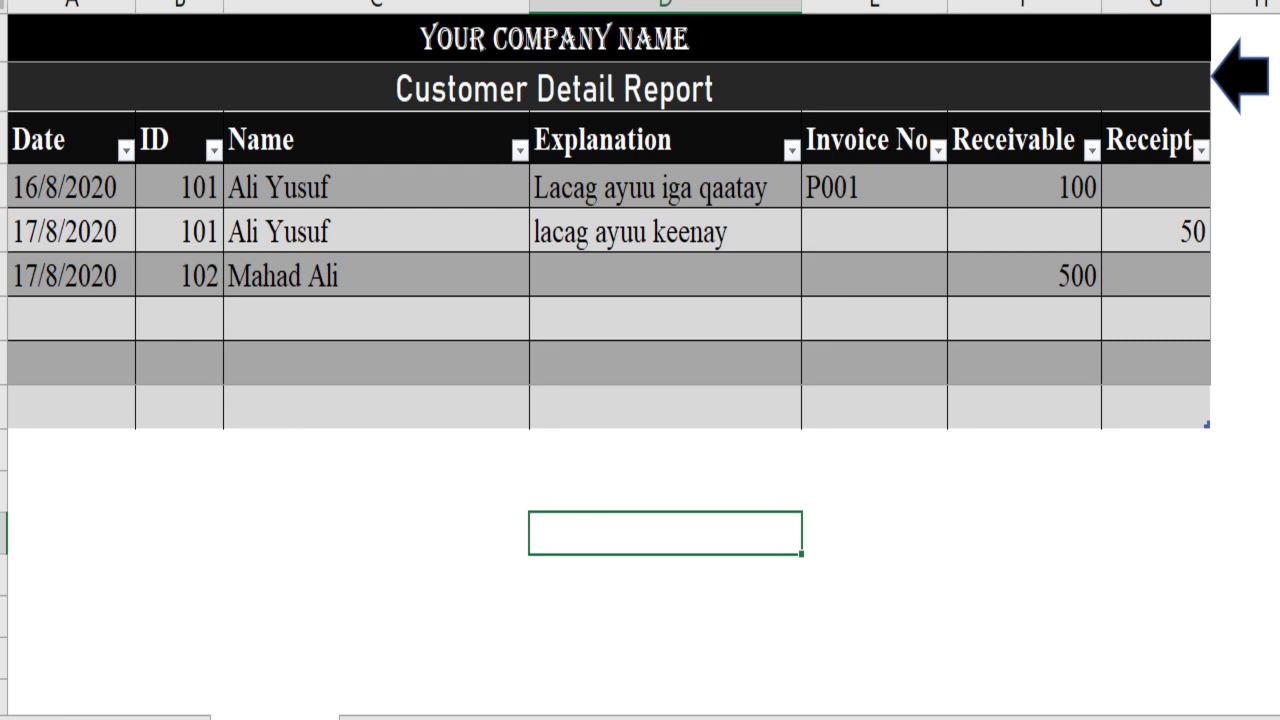
# Add a new customer in the first empty row of the Customer Summary sheet, entering the customer's ID, full name, address and phone number.
pyautogui.click(138, 717)
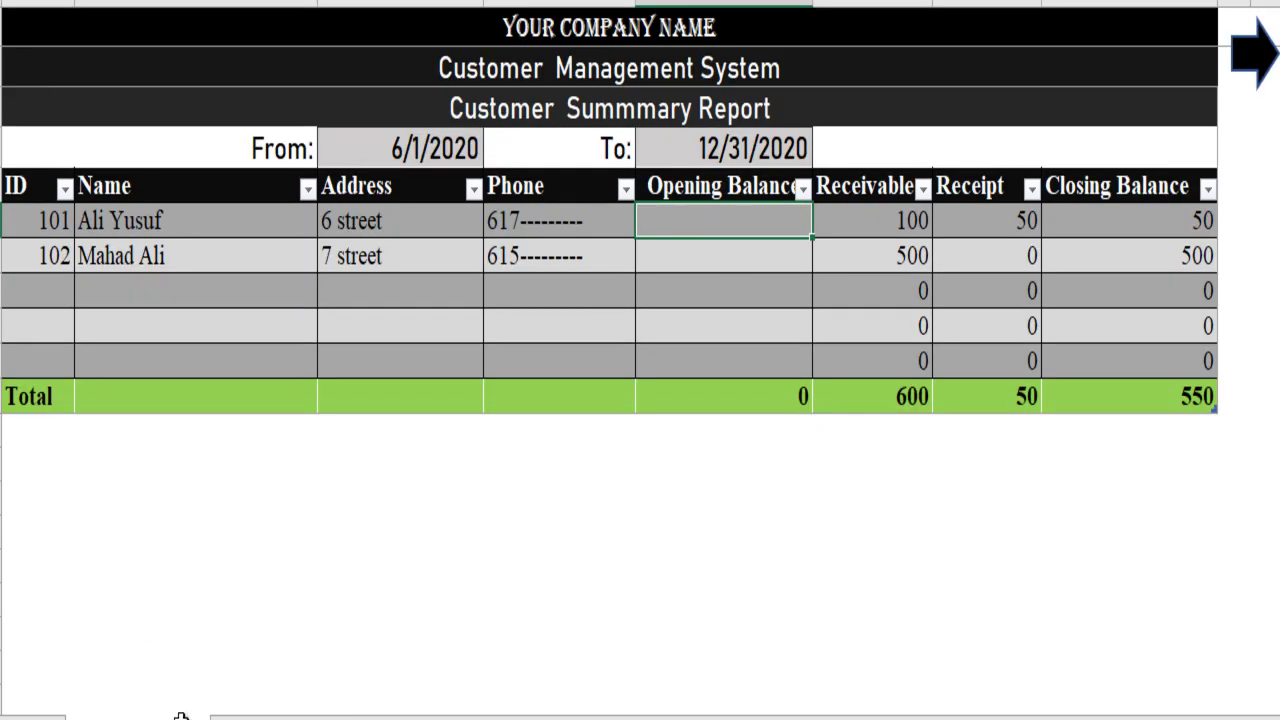
pyautogui.click(57, 283)
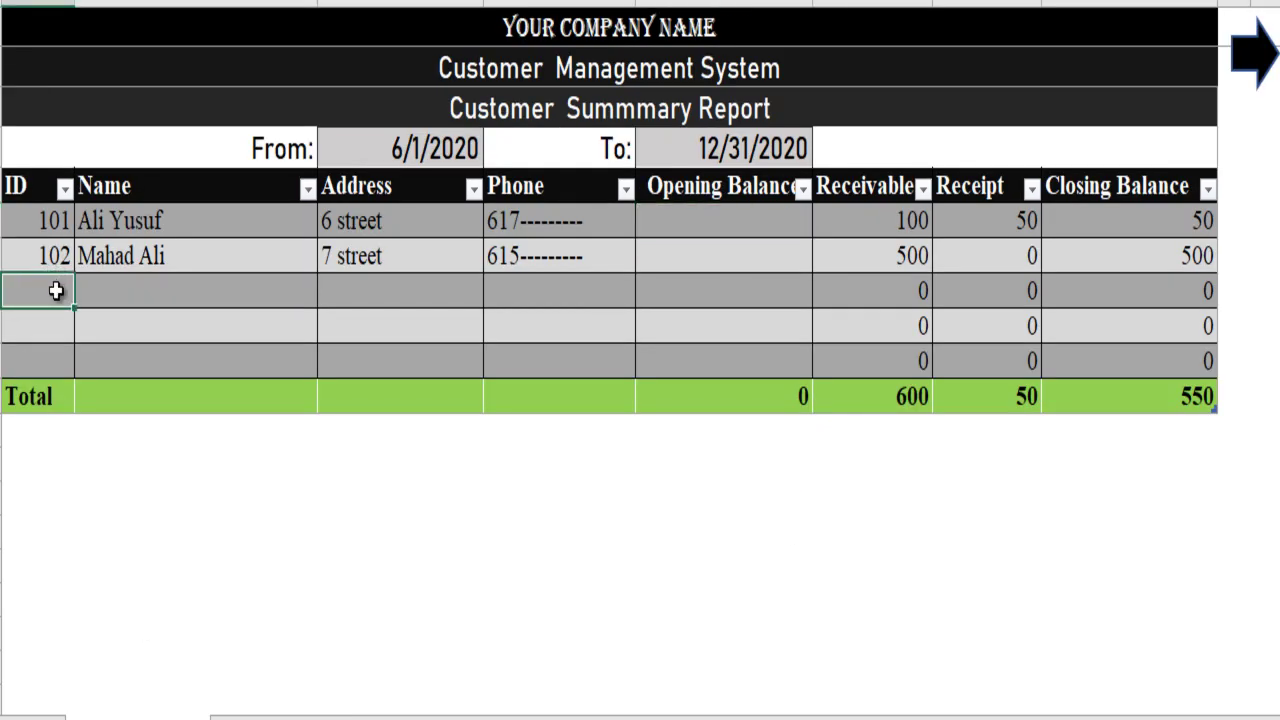
pyautogui.write('105')
pyautogui.press('Tab')
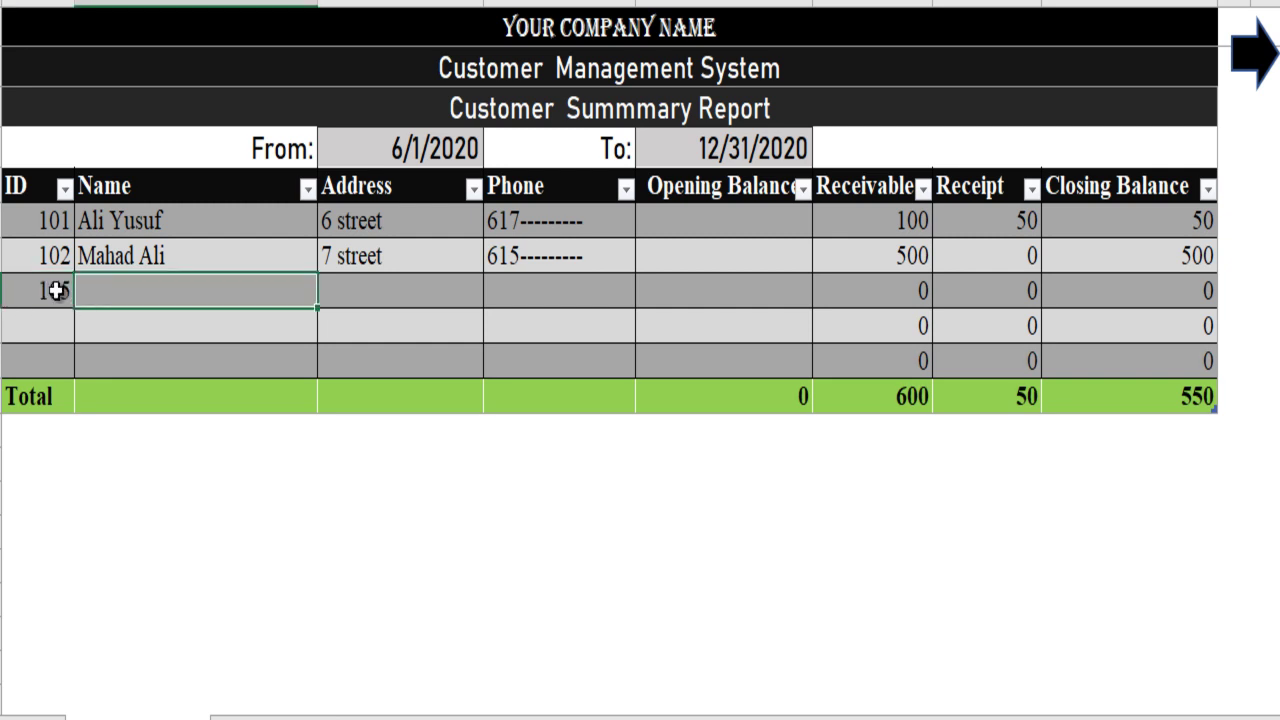
pyautogui.write('Farah')
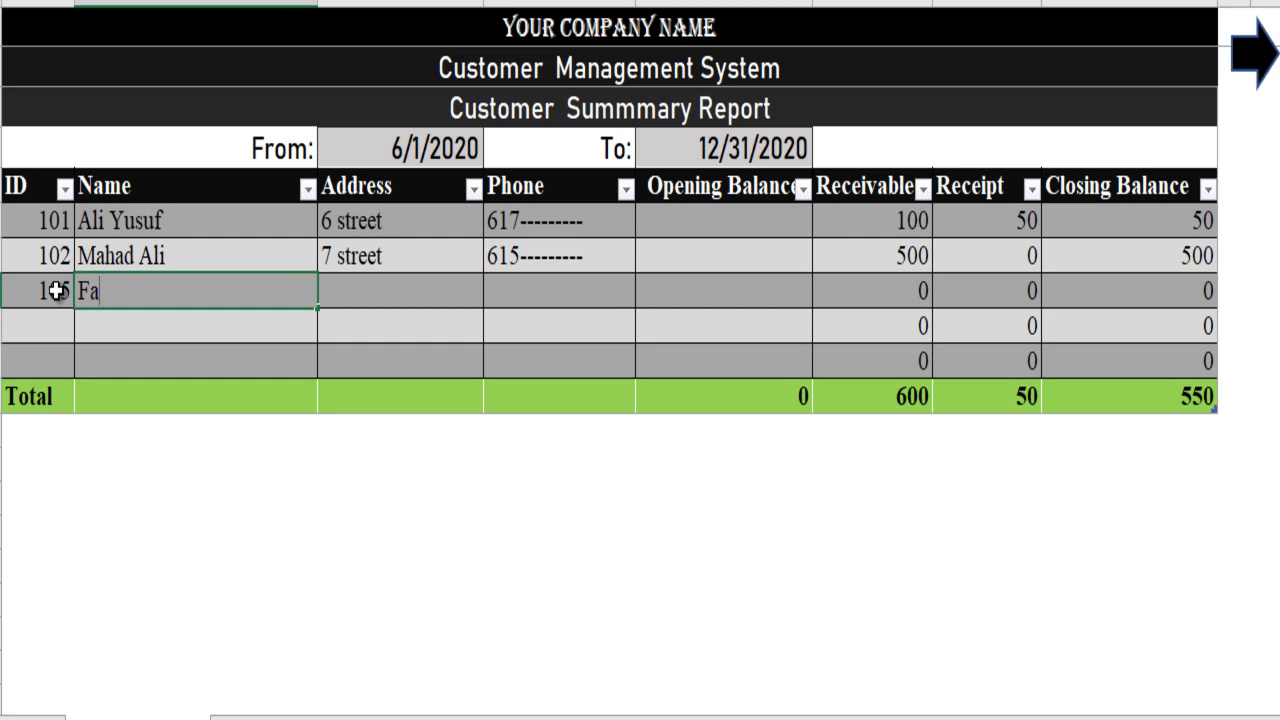
pyautogui.write(' Ali')
pyautogui.press('Tab')
pyautogui.doubleClick(368, 420)
pyautogui.write('7 street')
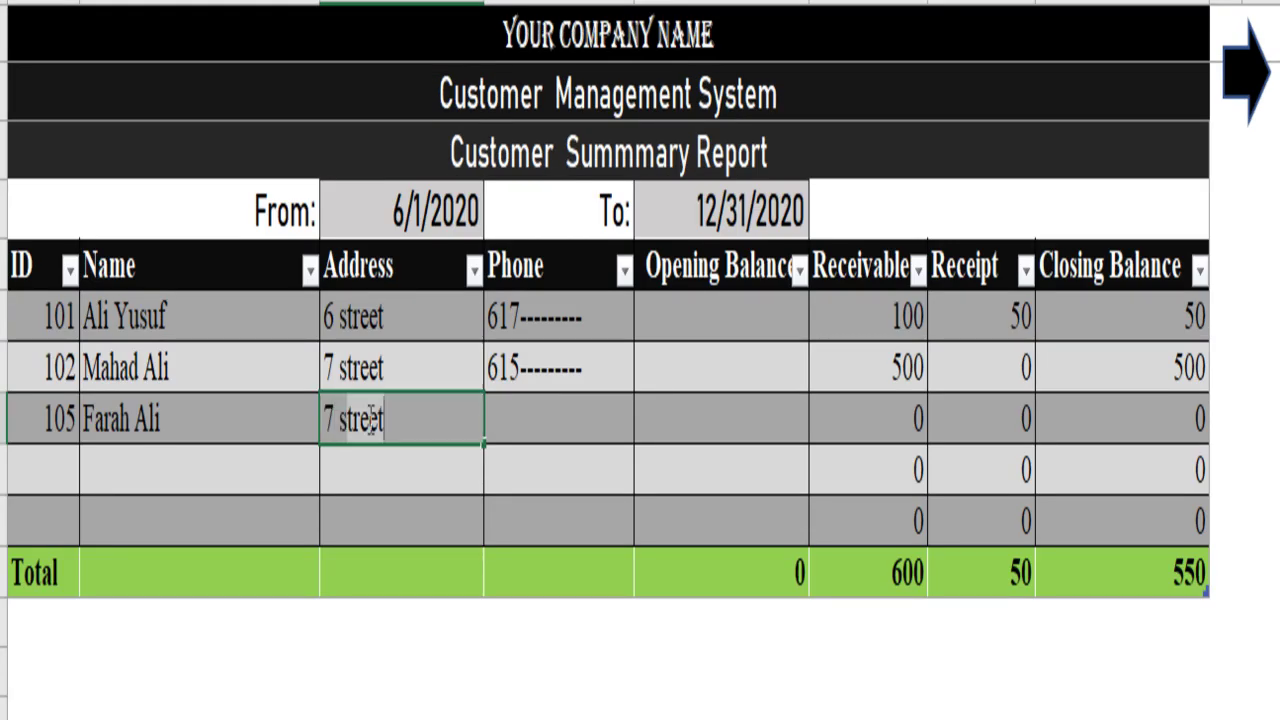
pyautogui.press('Tab')
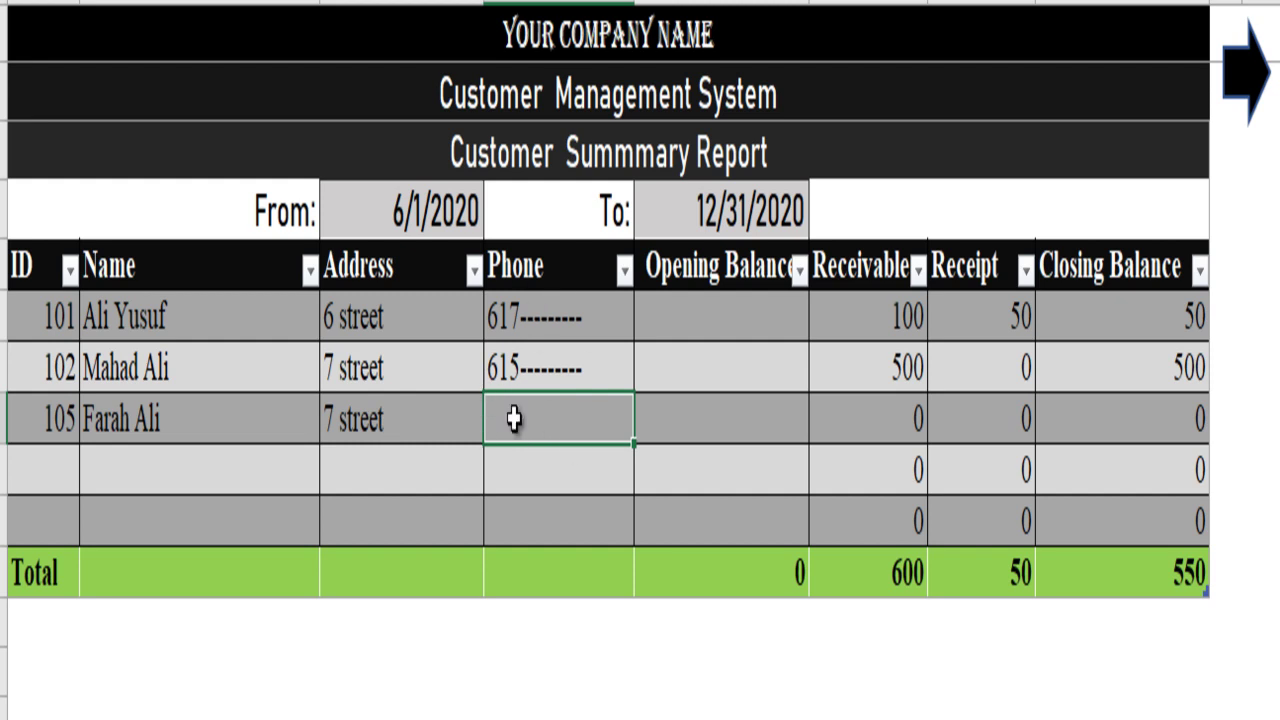
pyautogui.write('615---------')
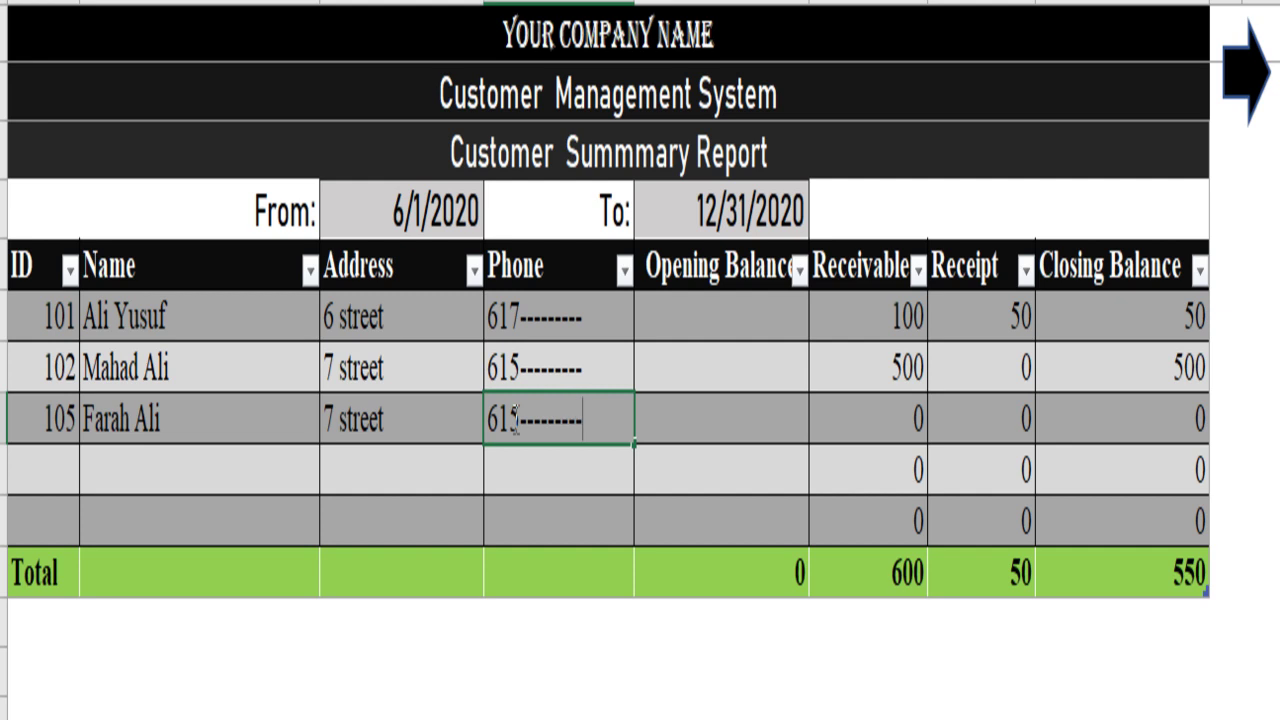
# Set the new customer's opening balance to 100 and check the customer's closing balance.
pyautogui.click(709, 411)
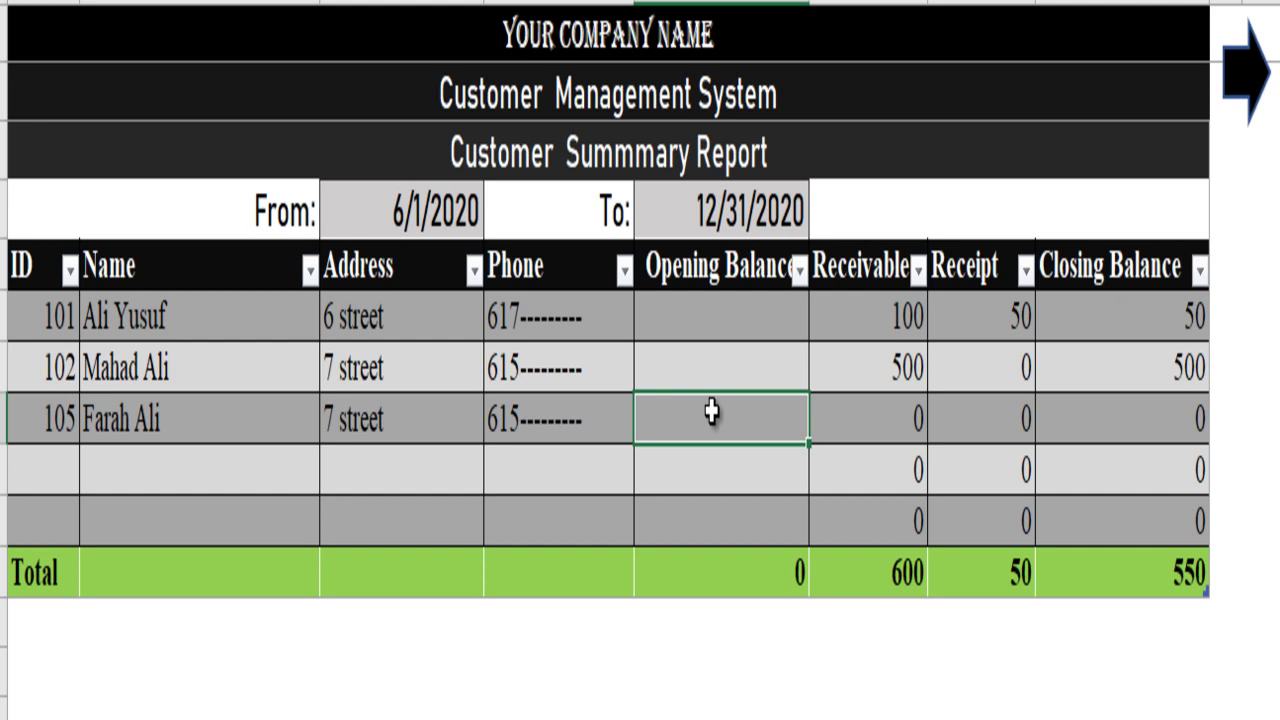
pyautogui.write('100')
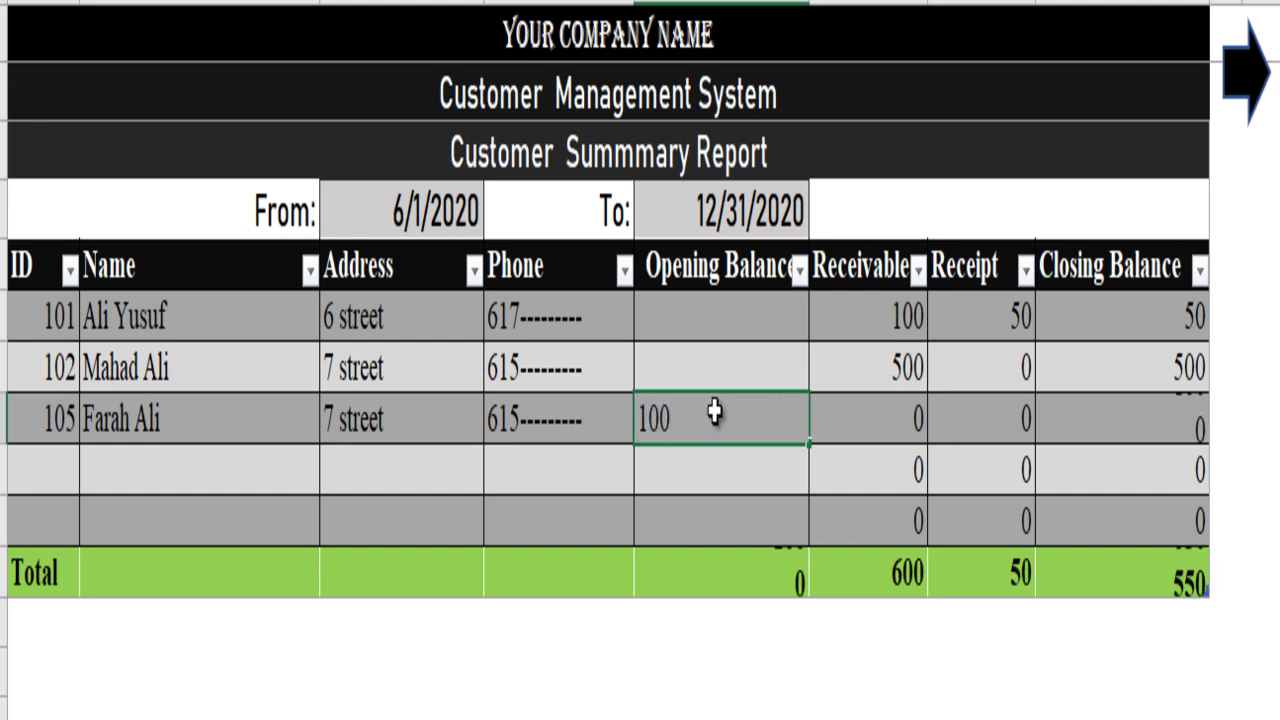
pyautogui.press('Tab')
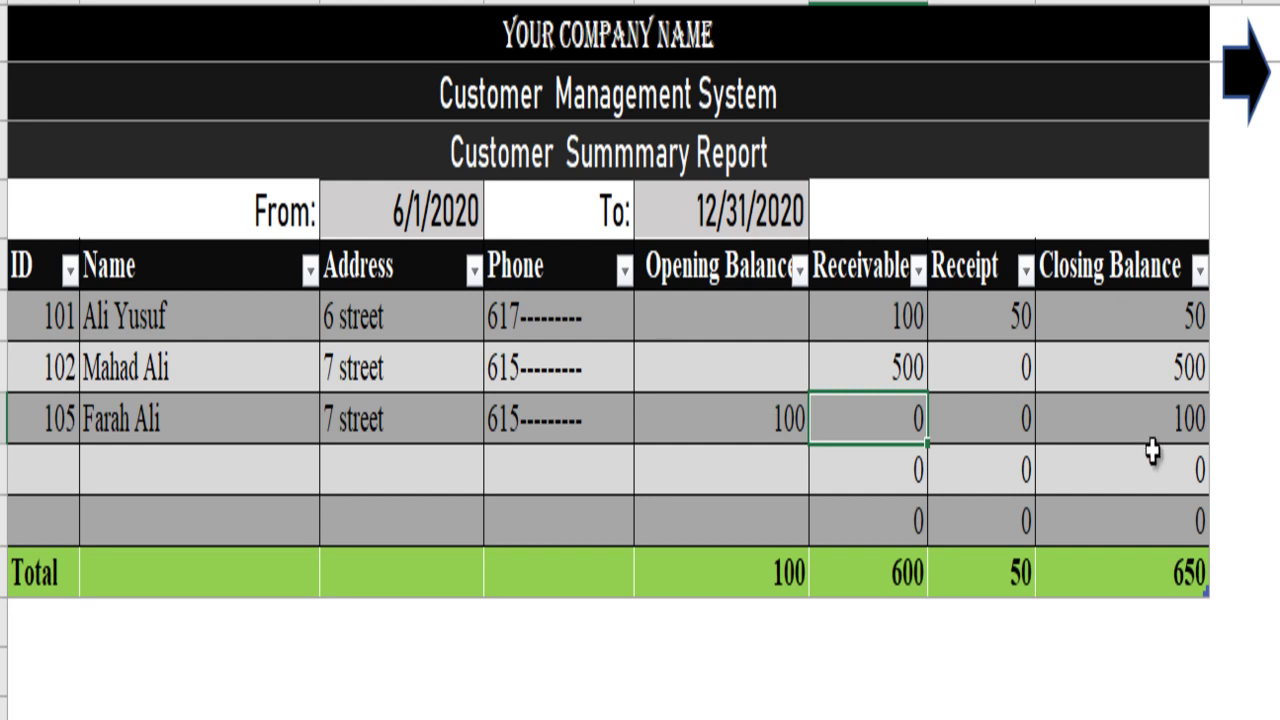
pyautogui.click(1154, 429)
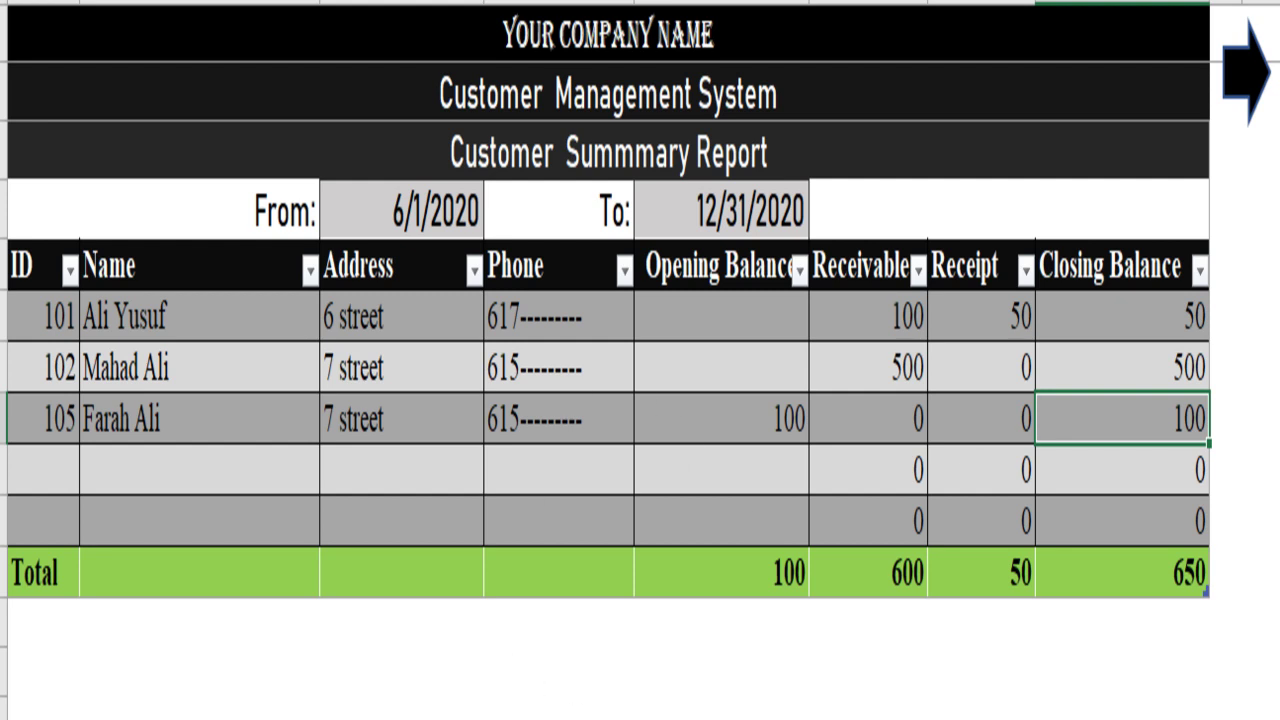
# Start a new transaction in the first empty row of the Customer Detials sheet with the date 18/8/2020.
pyautogui.hotkey('ctrl', 'pageup')
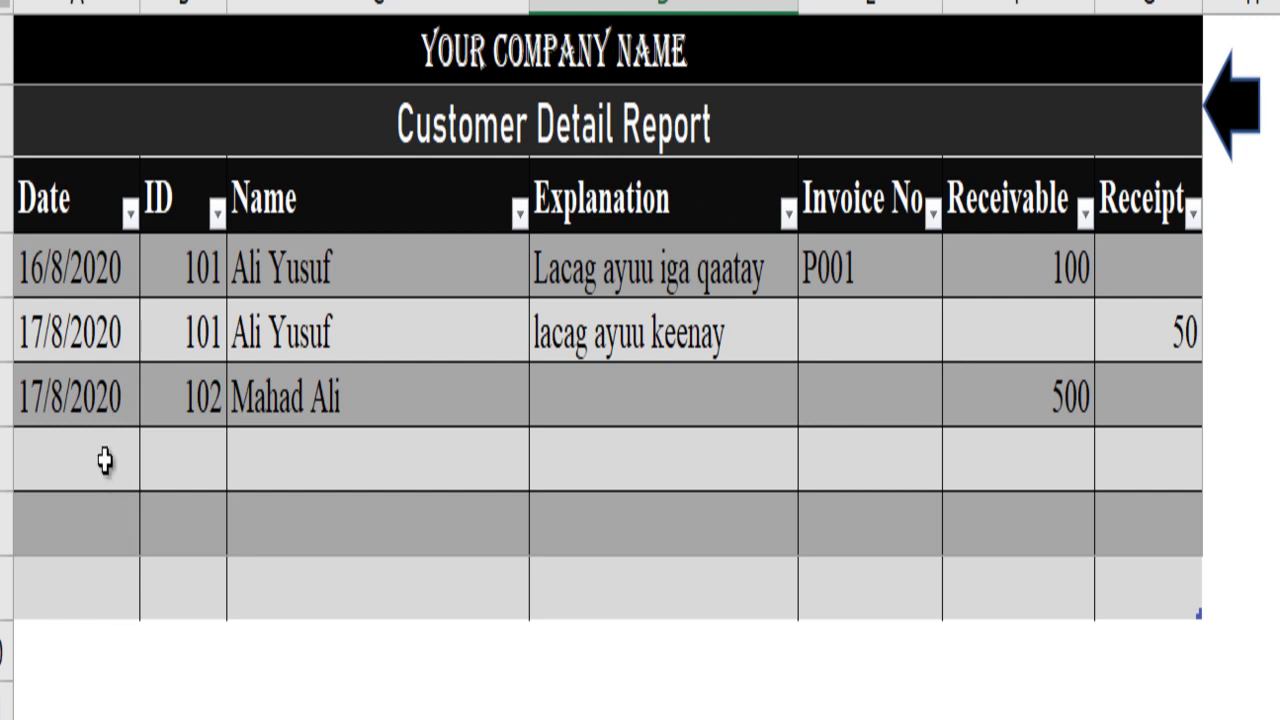
pyautogui.click(105, 461)
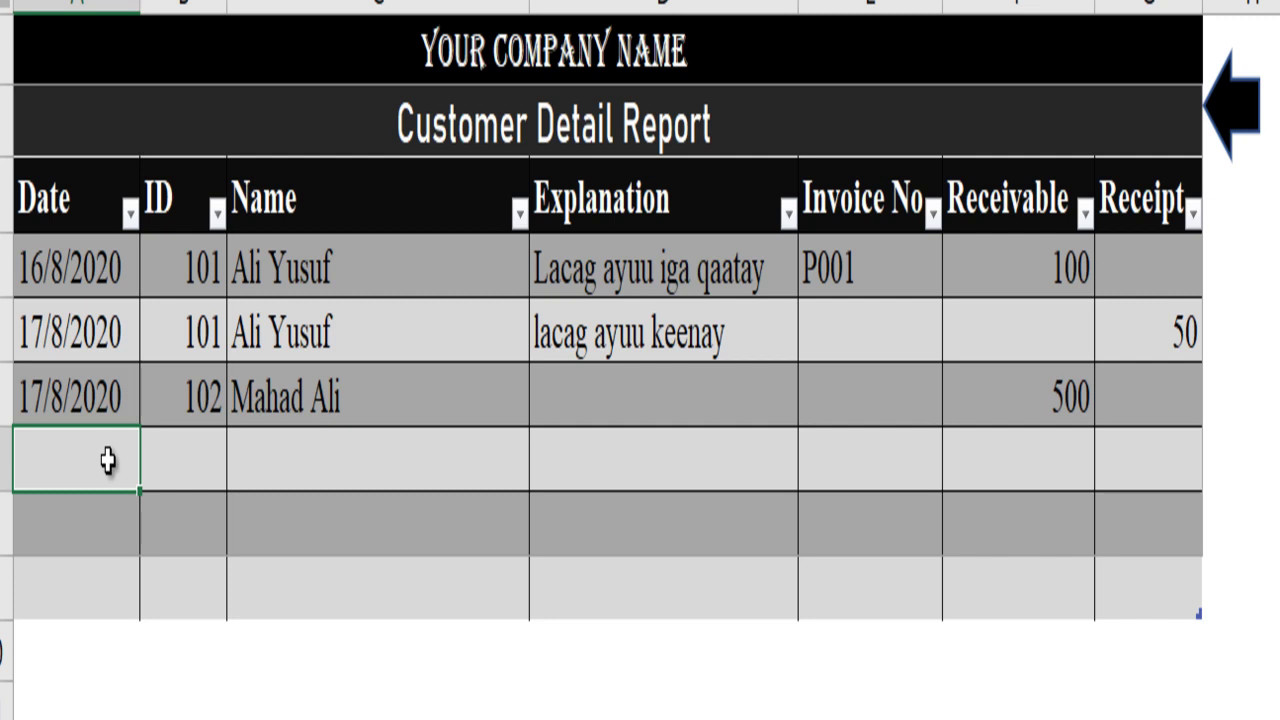
pyautogui.write('18')
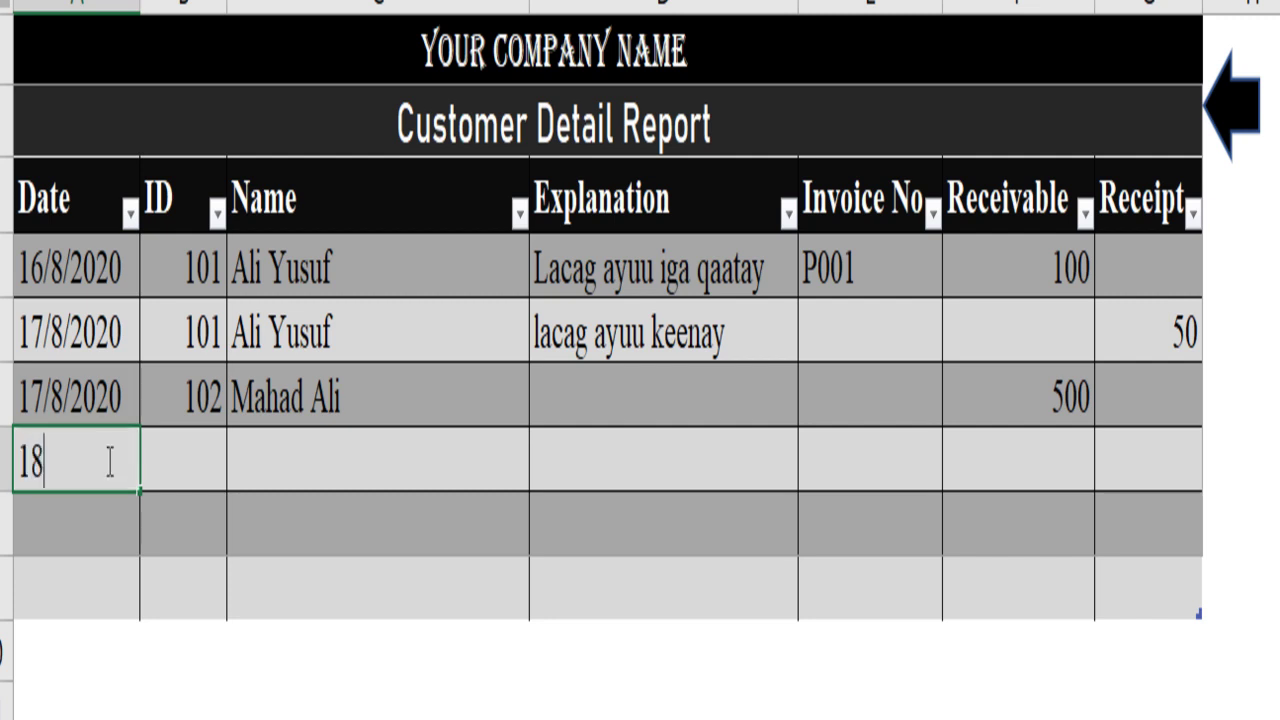
pyautogui.write('/8/202')
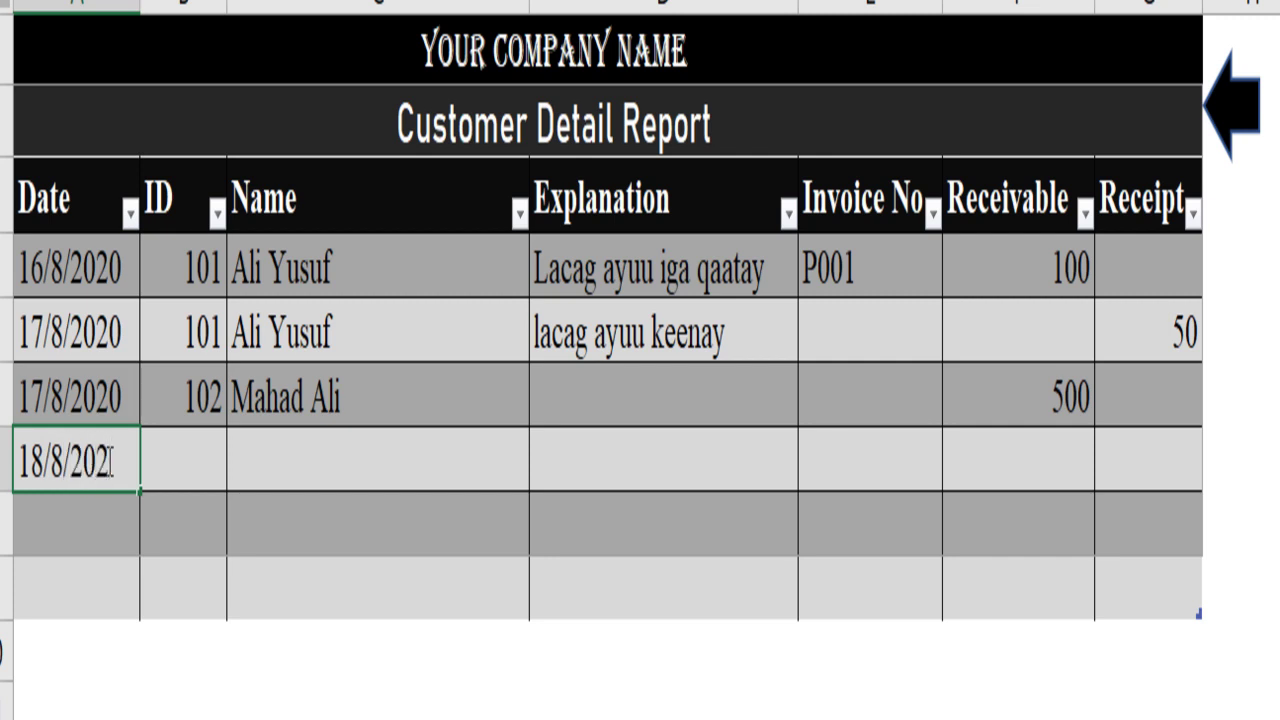
pyautogui.write('0')
pyautogui.press('Tab')
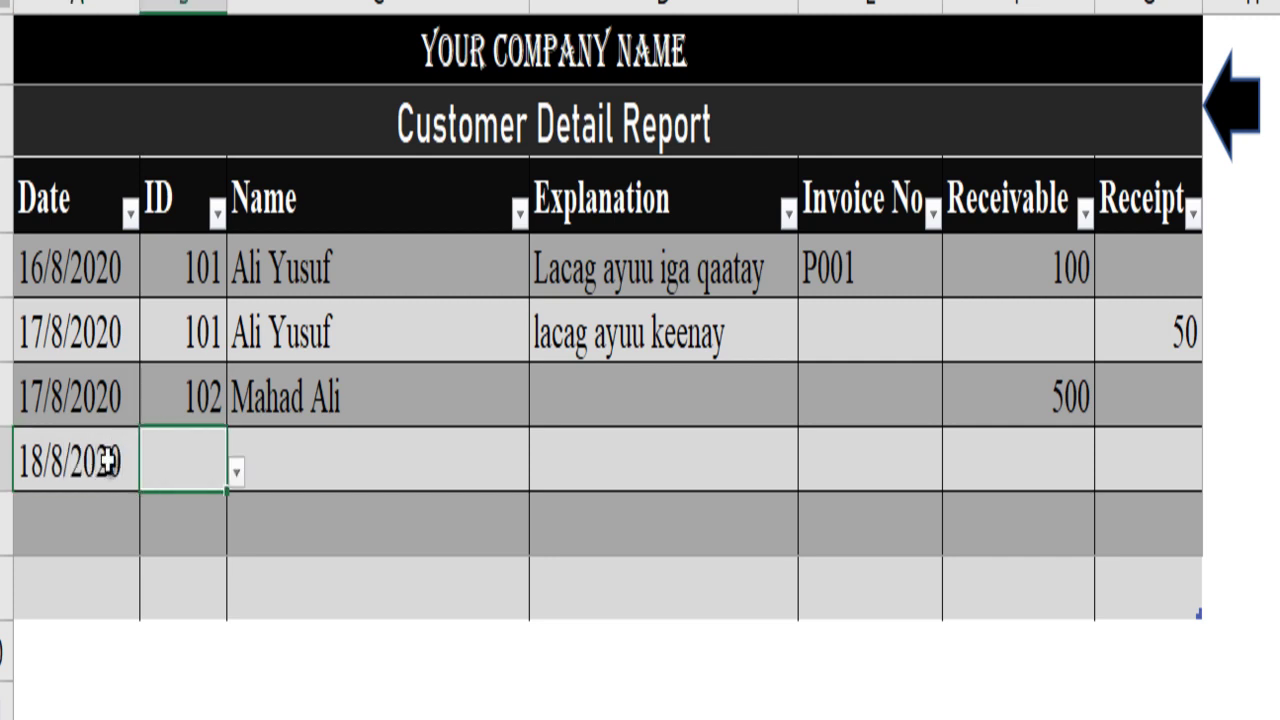
pyautogui.click(110, 470)
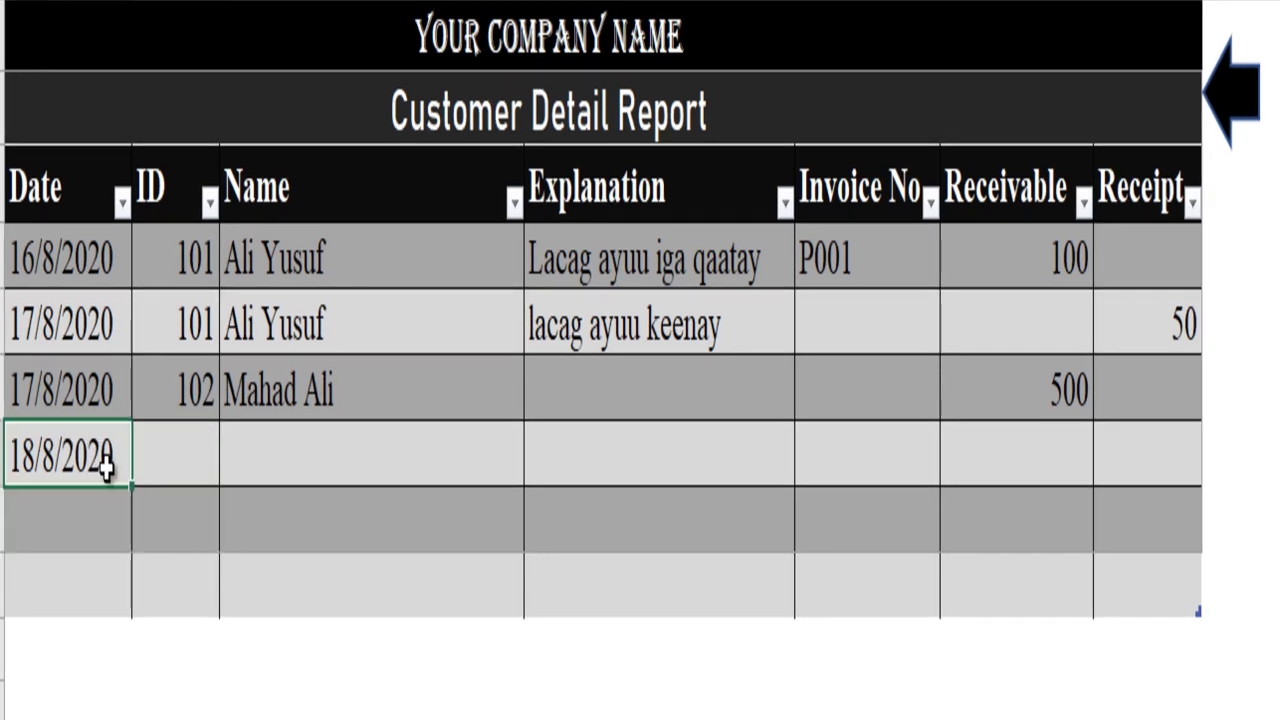
# Choose the new customer's ID for the 18/8/2020 transaction.
pyautogui.click(199, 455)
pyautogui.click(228, 470)
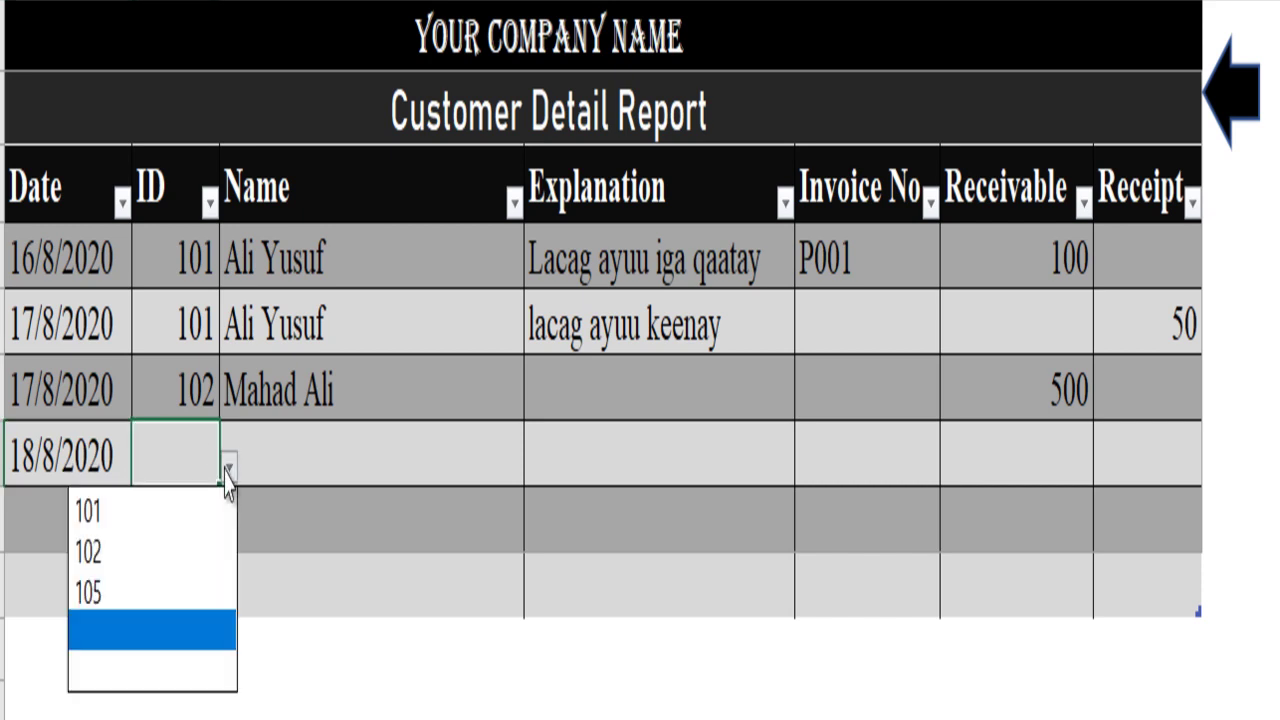
pyautogui.click(202, 590)
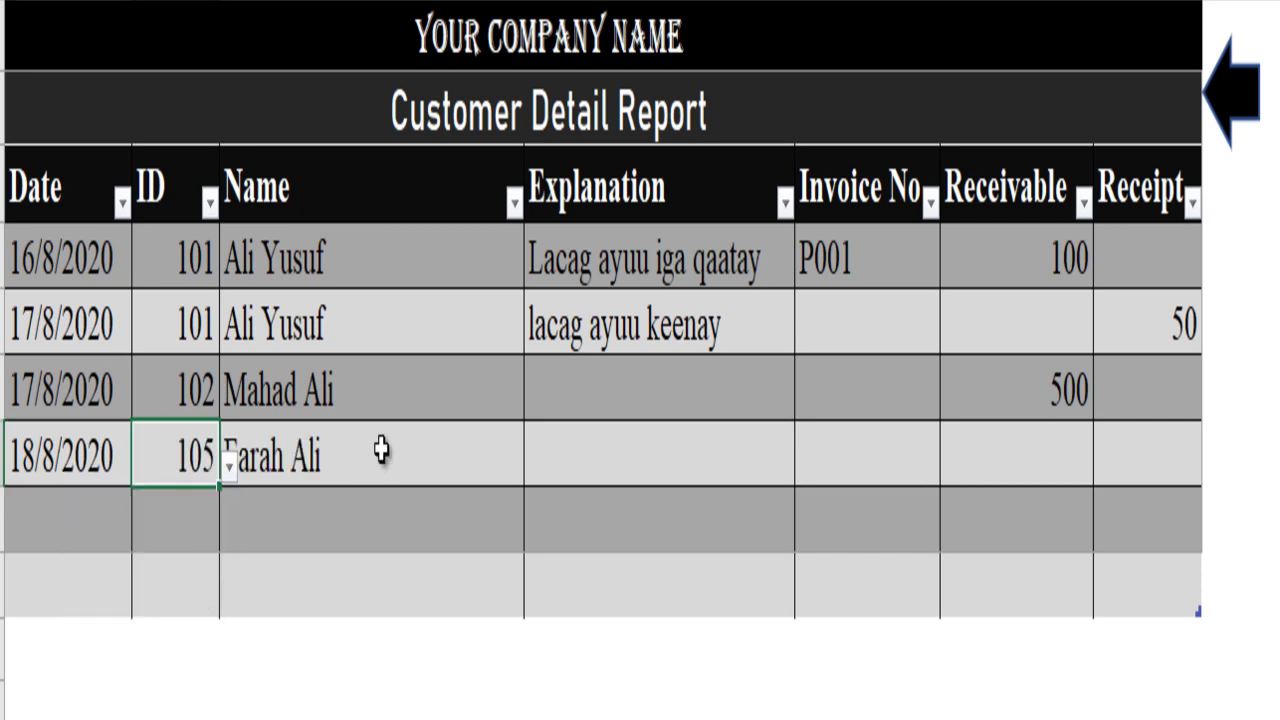
# Enter a receivable of 100 for the 18/8/2020 transaction, leaving explanation and invoice number blank, and check the customer's balance in Customer Summary.
pyautogui.click(601, 466)
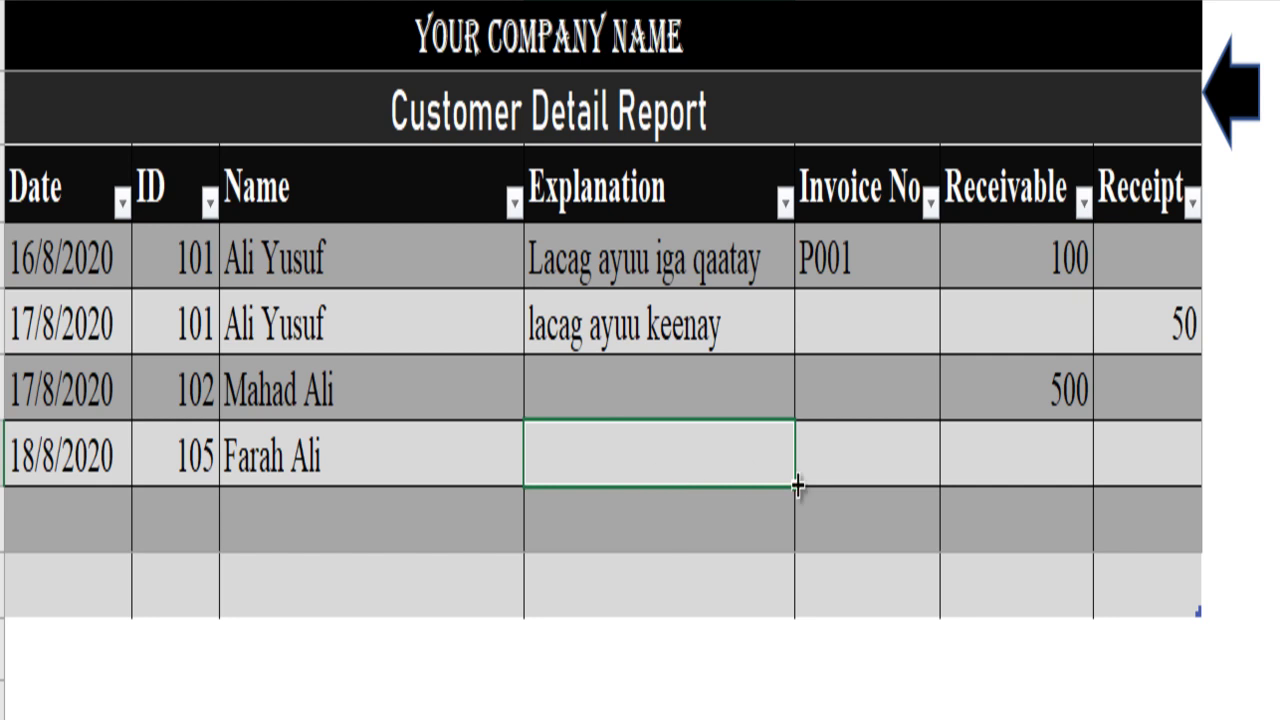
pyautogui.click(858, 463)
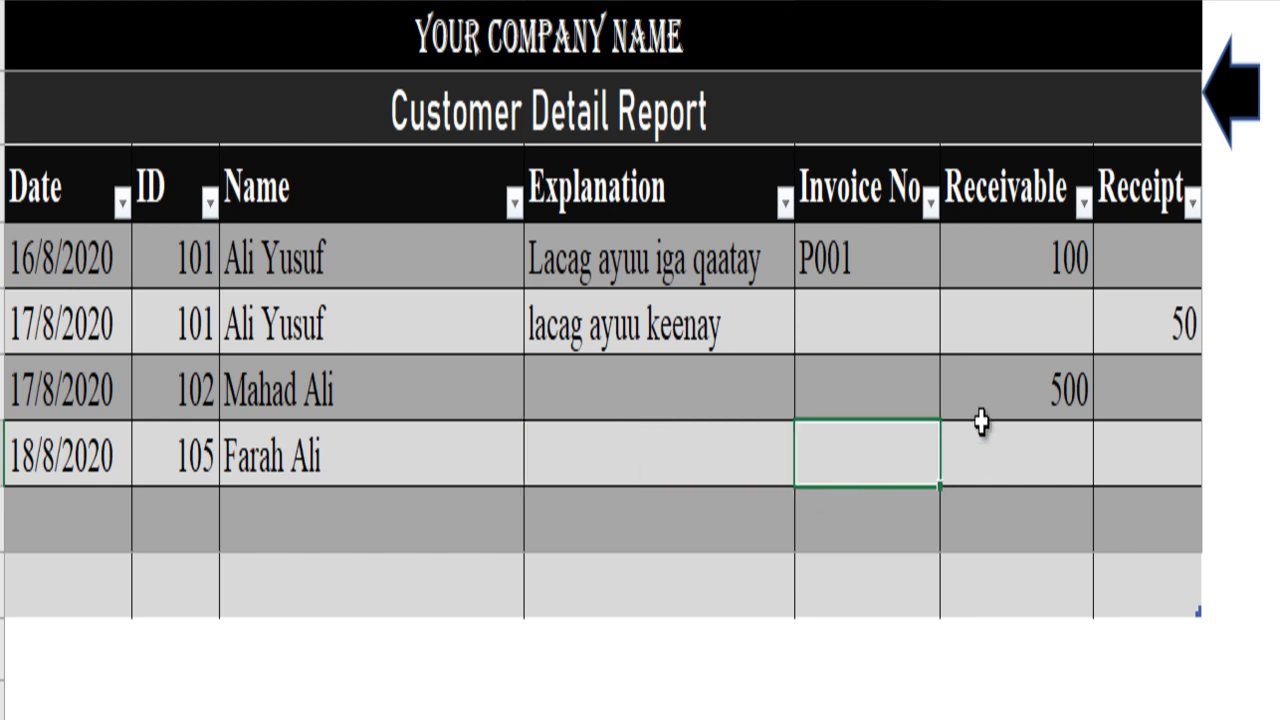
pyautogui.click(1038, 460)
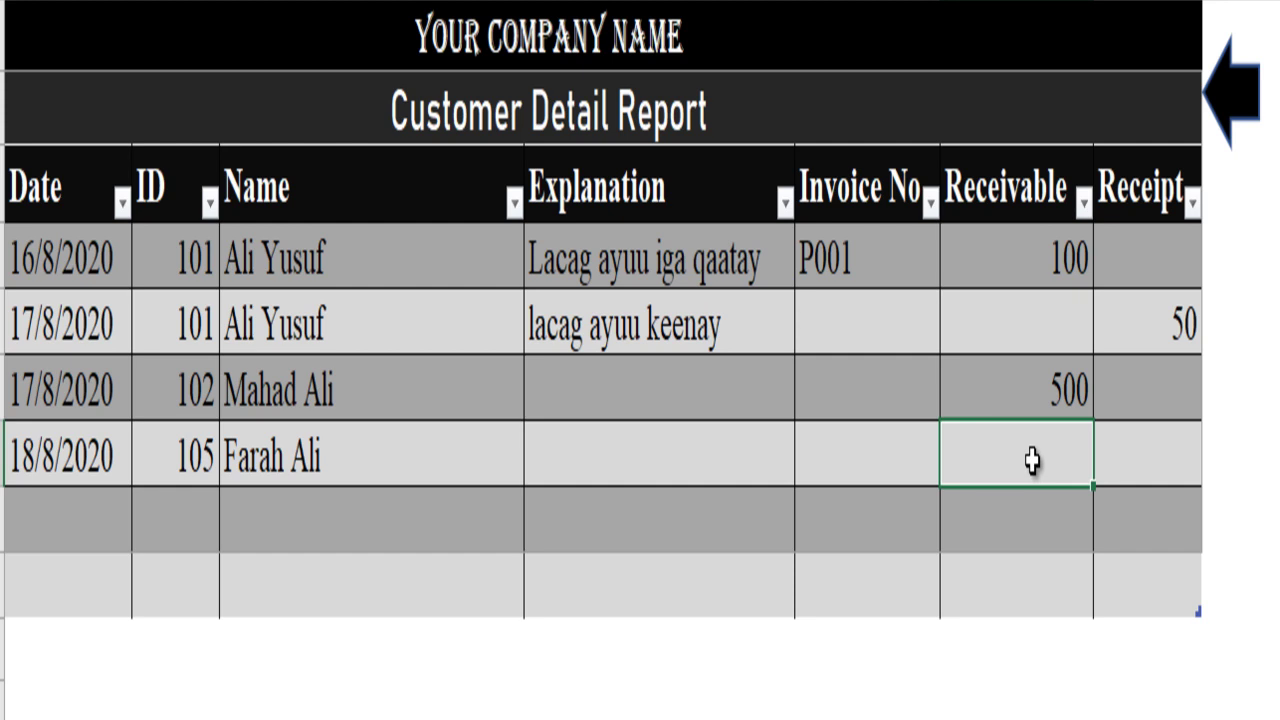
pyautogui.write('100')
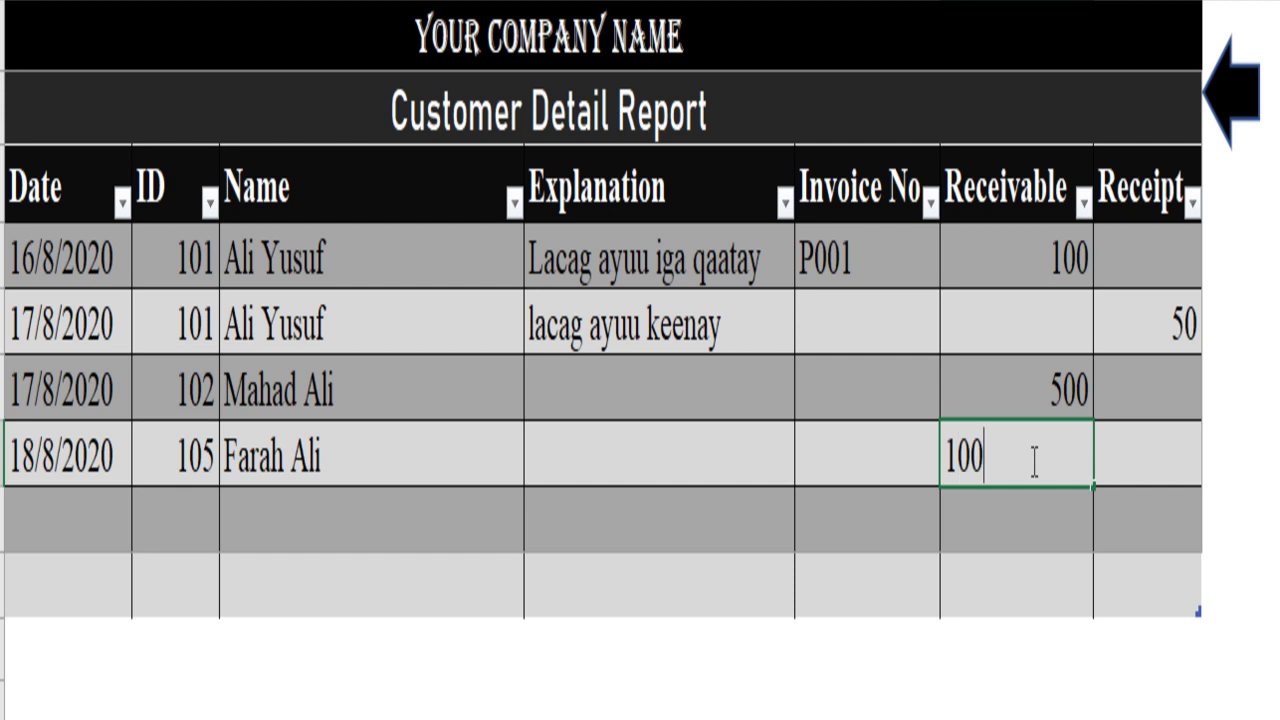
pyautogui.press('Tab')
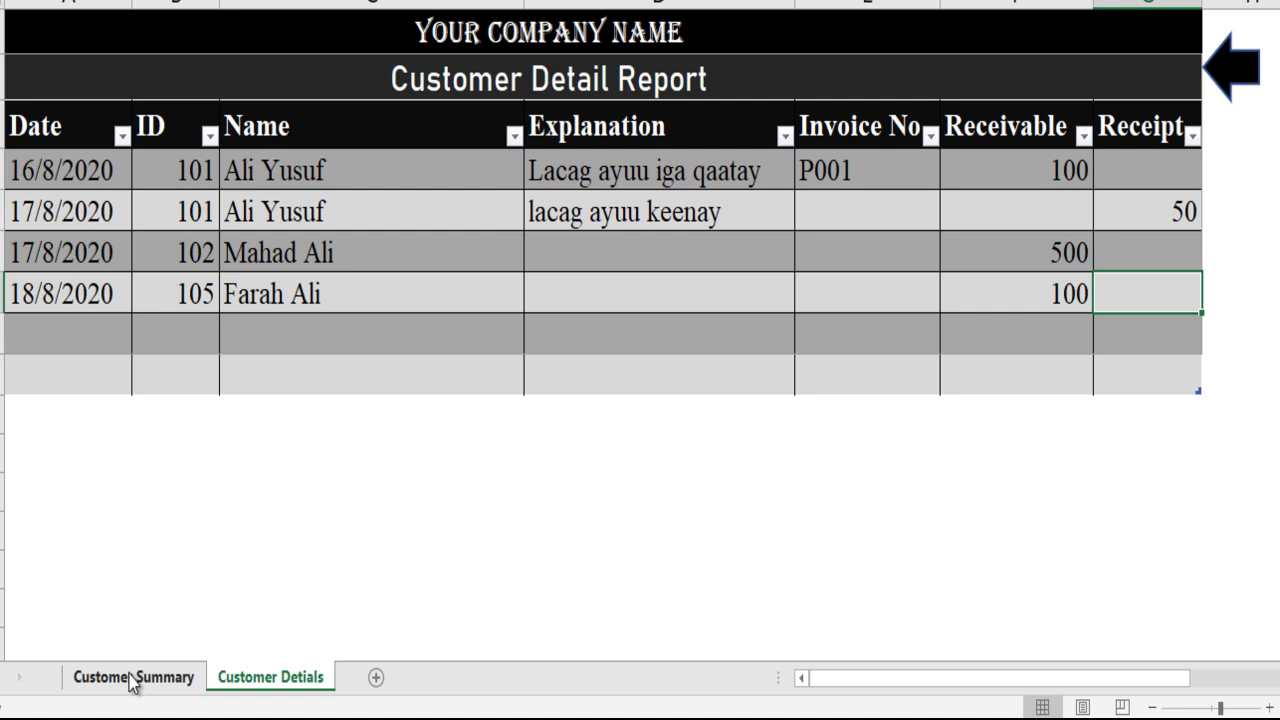
pyautogui.click(133, 678)
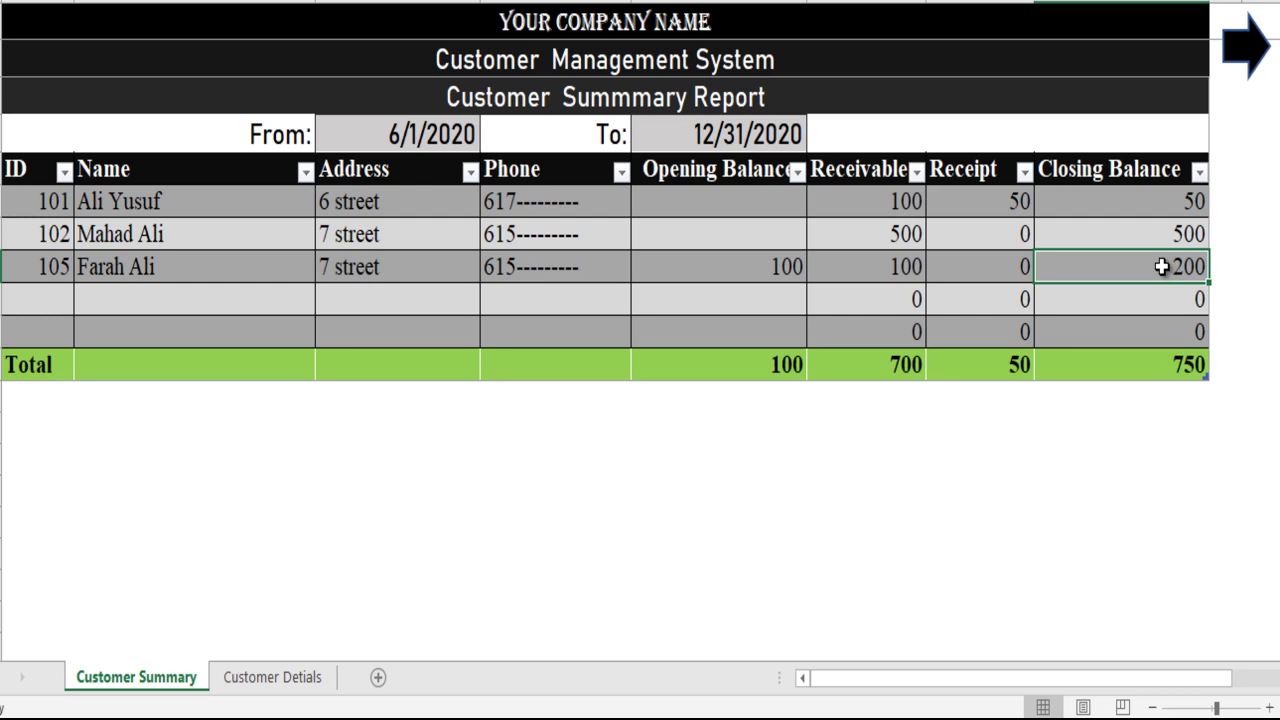
# Start another transaction in the next empty row of the Customer Detials sheet with the date 18/8/2020.
pyautogui.click(272, 677)
pyautogui.click(51, 331)
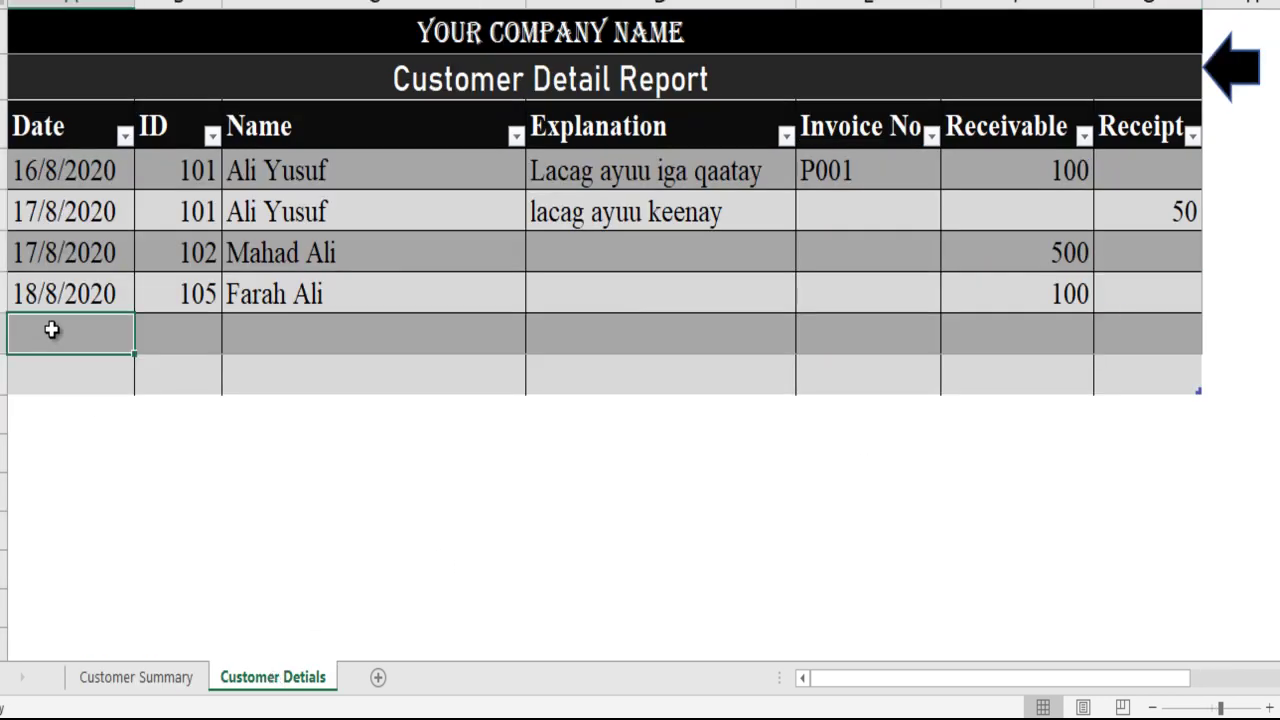
pyautogui.write('18')
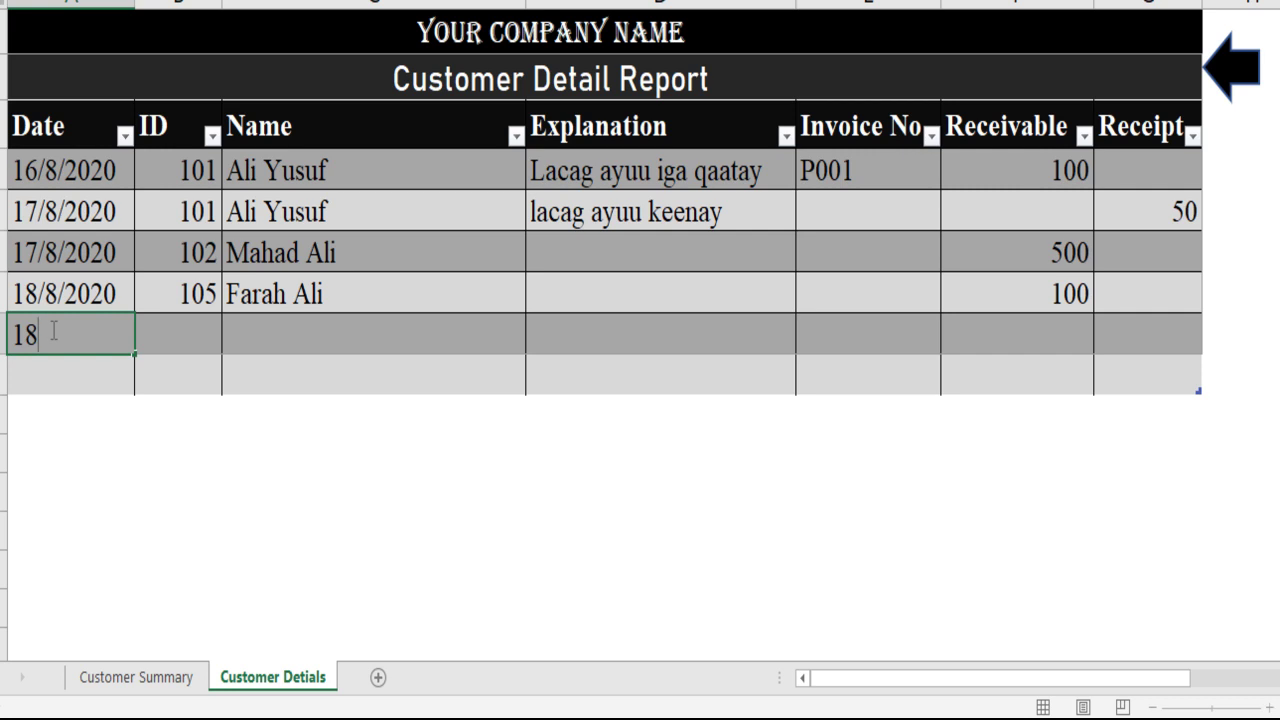
pyautogui.write('/8/2020')
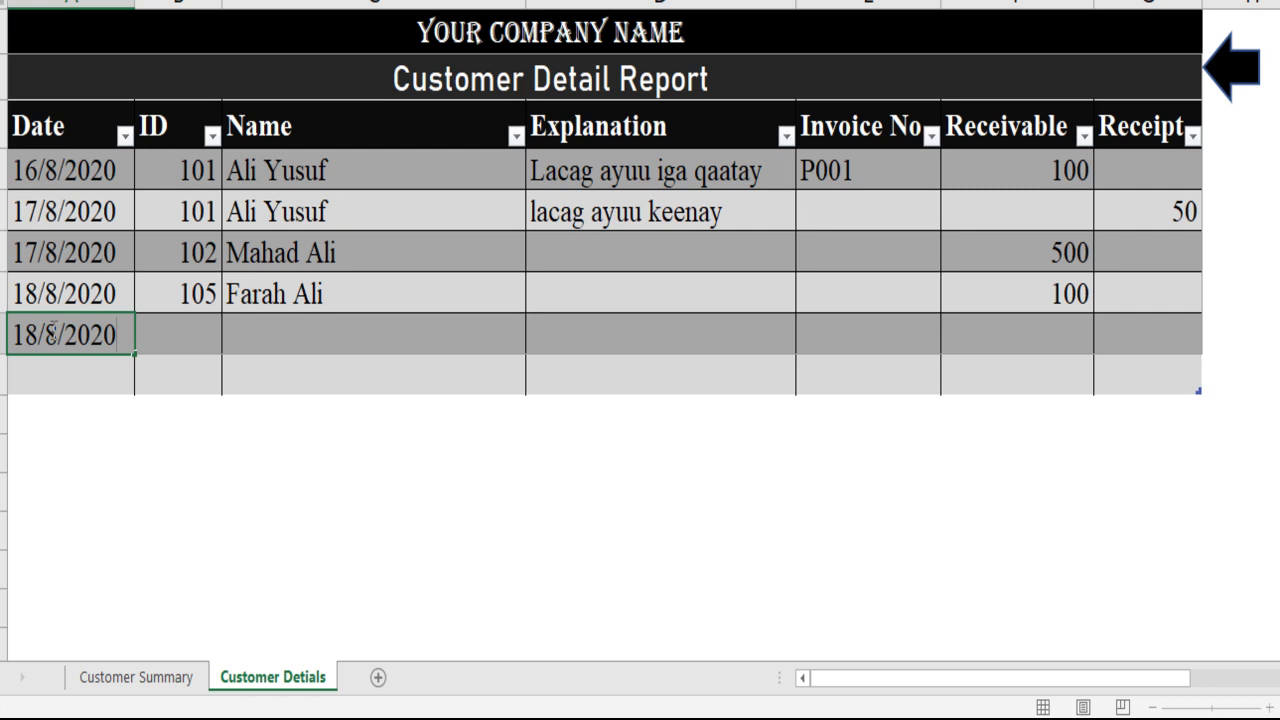
pyautogui.press('Tab')
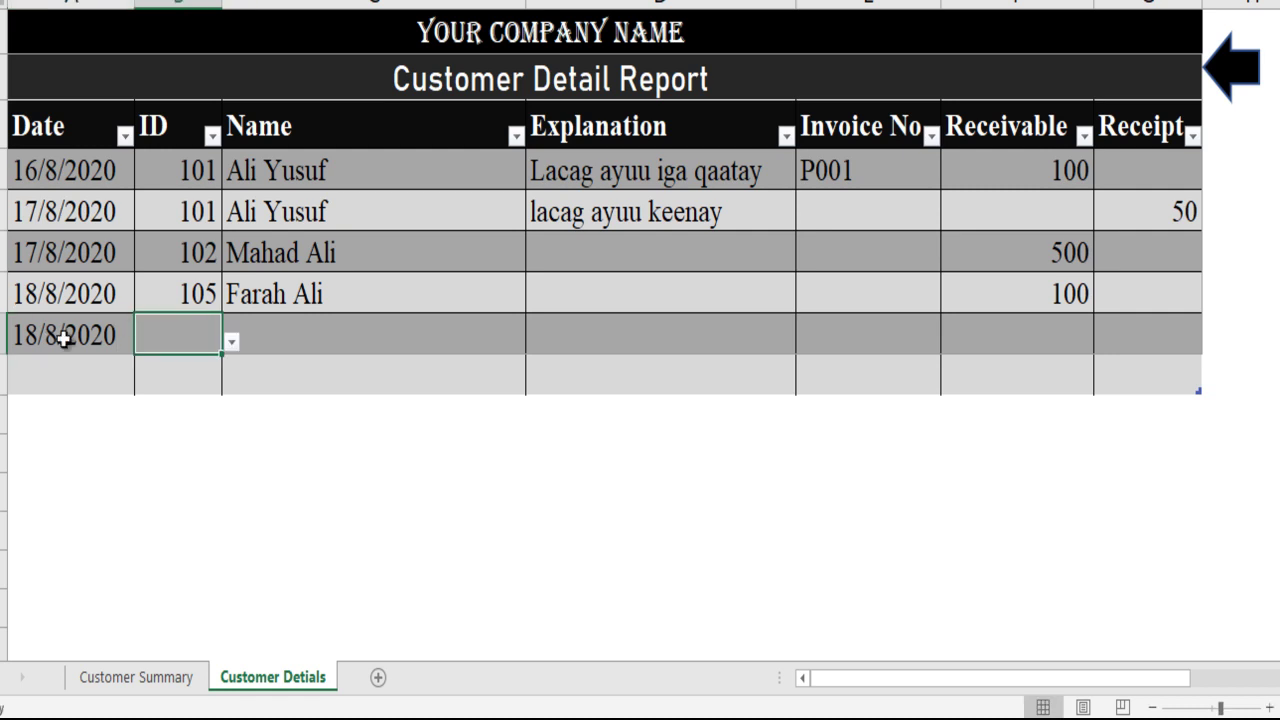
# Record a receipt of 50 under the new customer's ID in the second 18/8/2020 transaction and check the balance in Customer Summary.
pyautogui.click(231, 343)
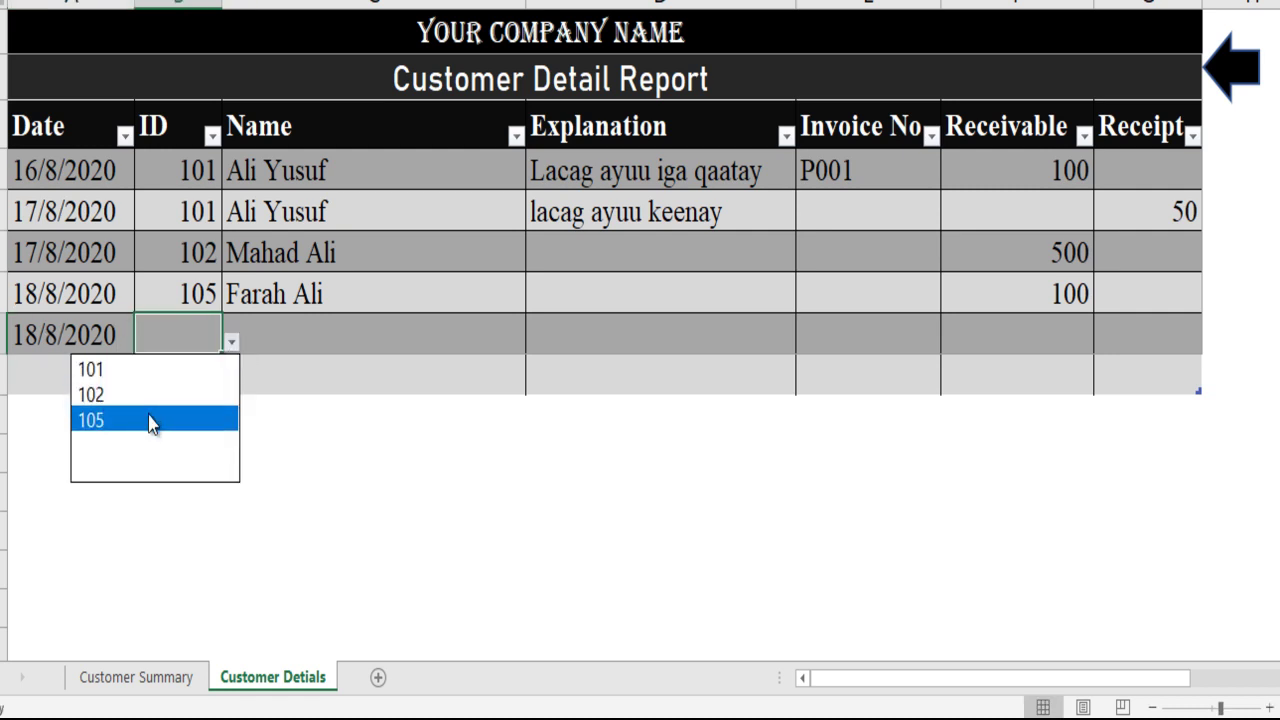
pyautogui.click(149, 420)
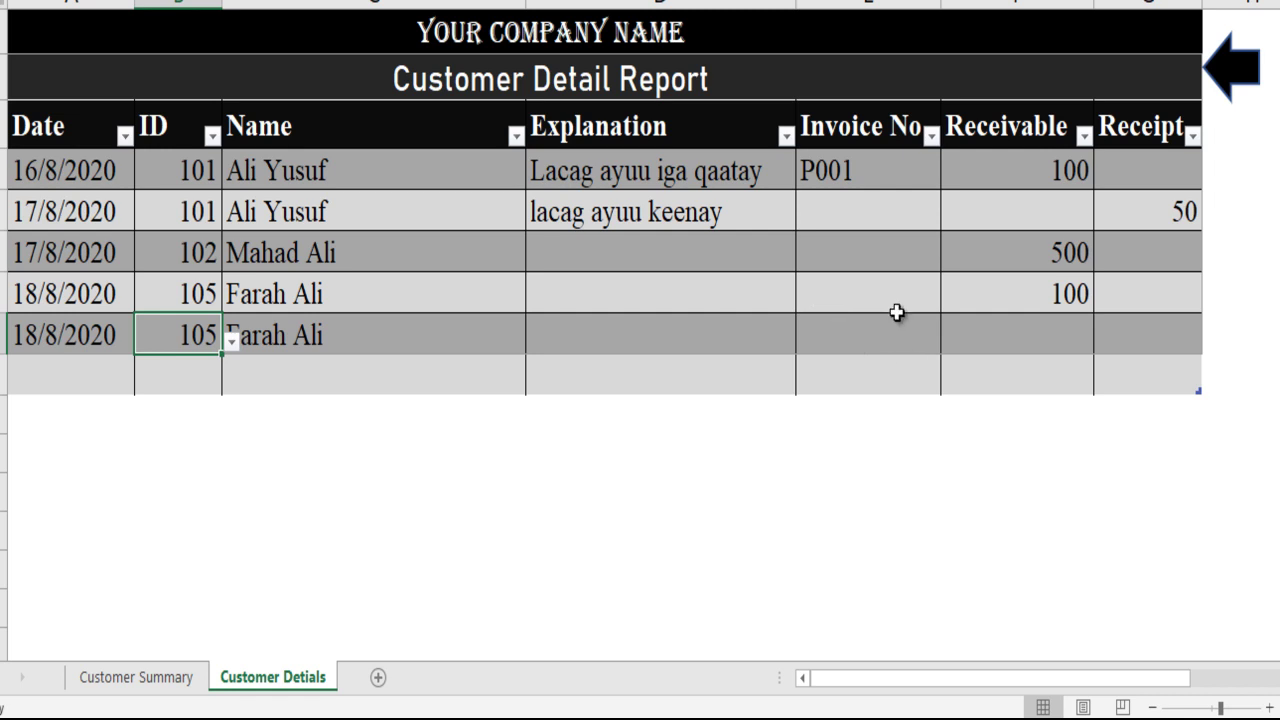
pyautogui.click(1145, 332)
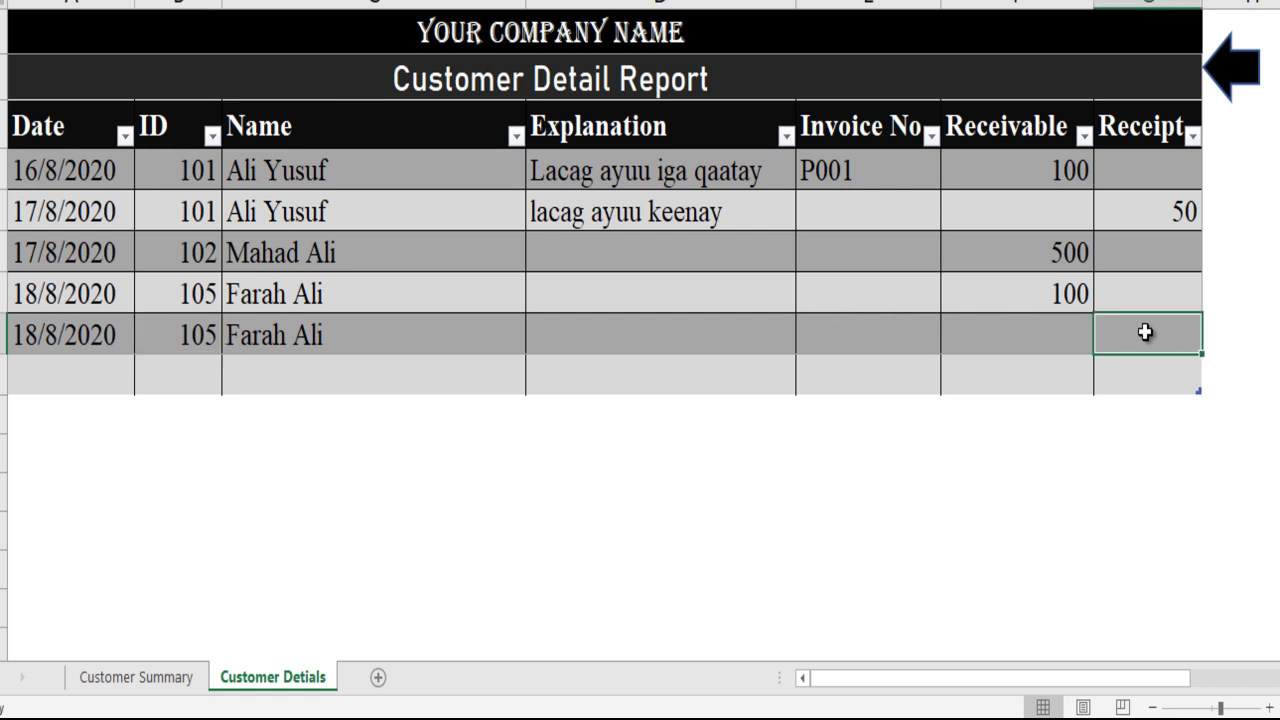
pyautogui.write('50')
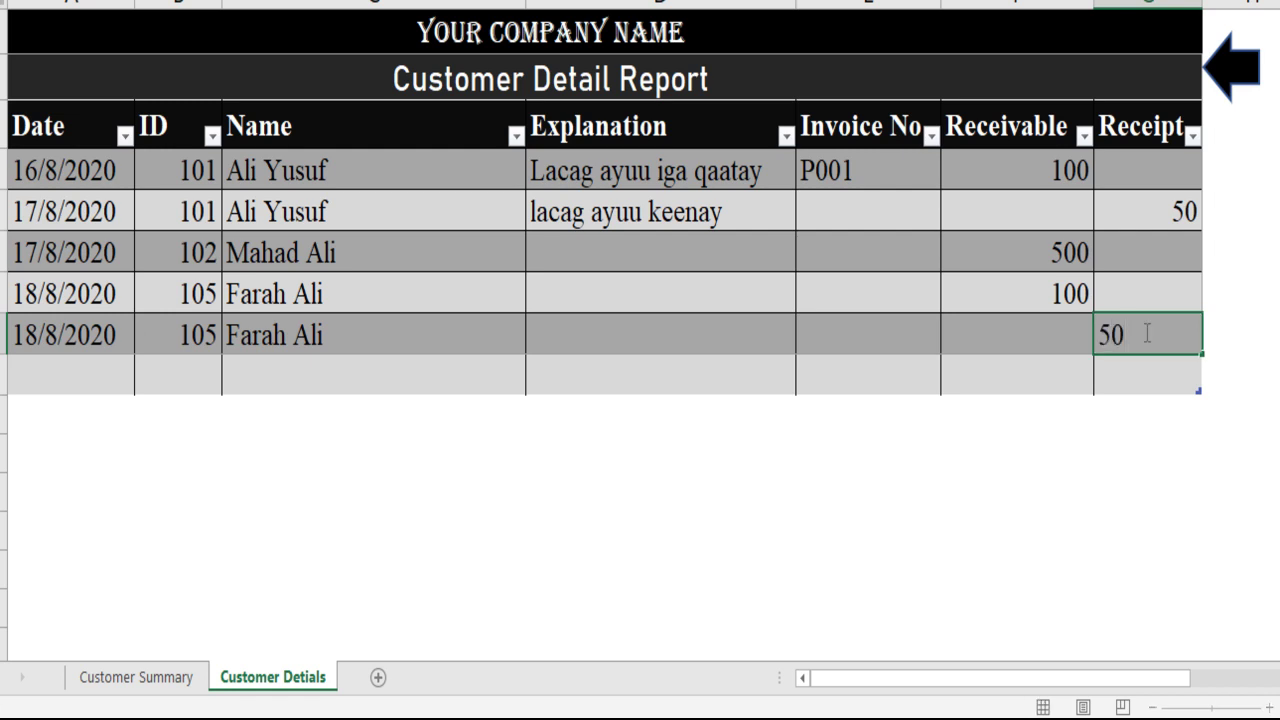
pyautogui.press('Tab')
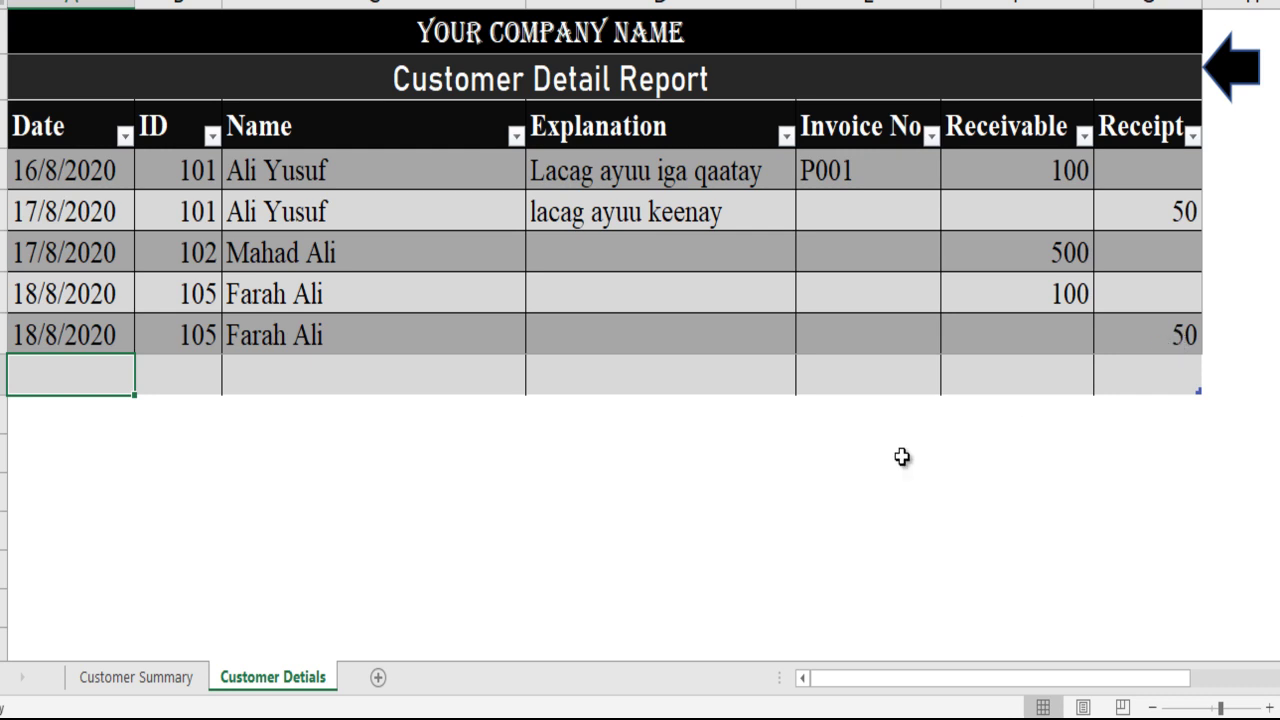
pyautogui.click(171, 683)
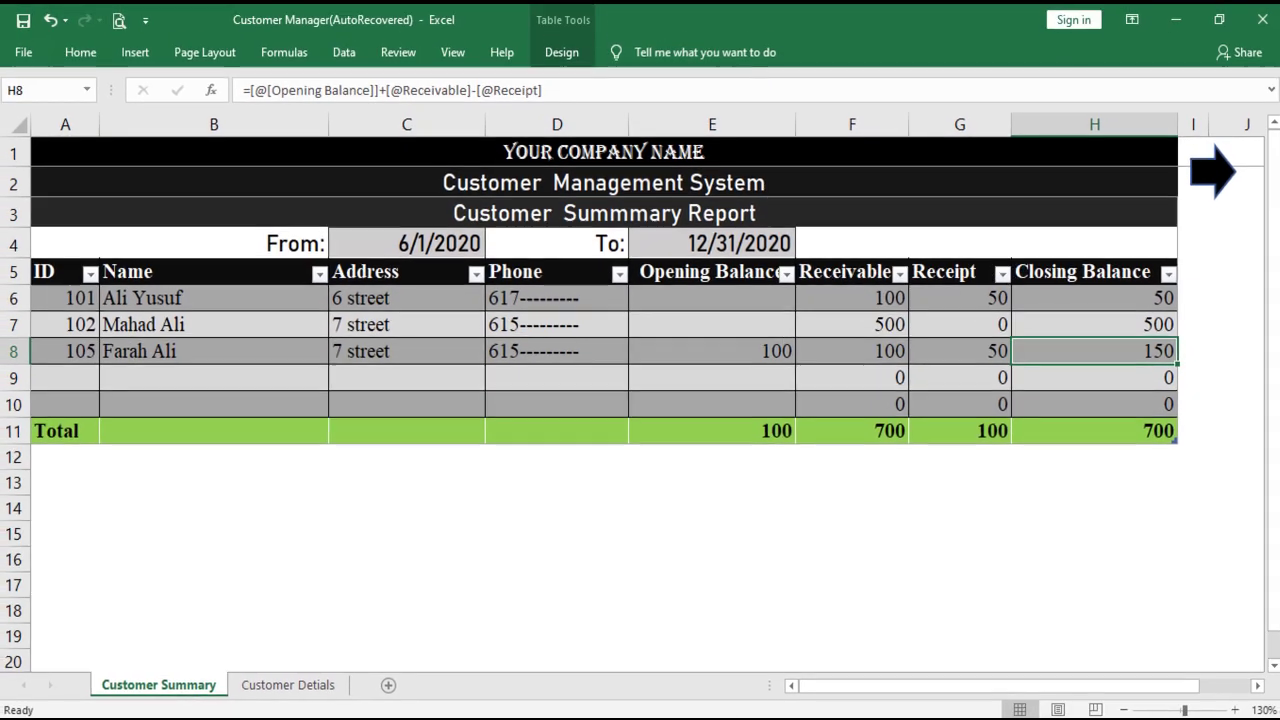
# Launch a new Excel window and create a blank workbook.
pyautogui.moveTo(712, 718)
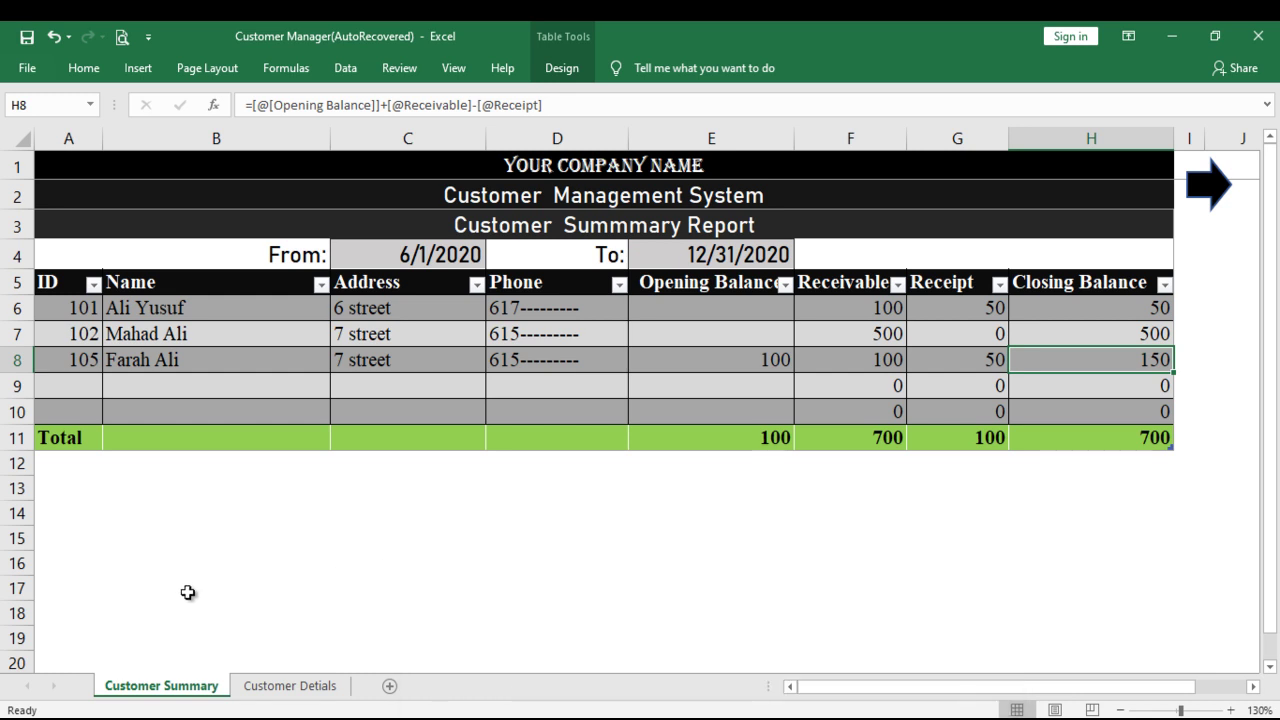
pyautogui.press('super')
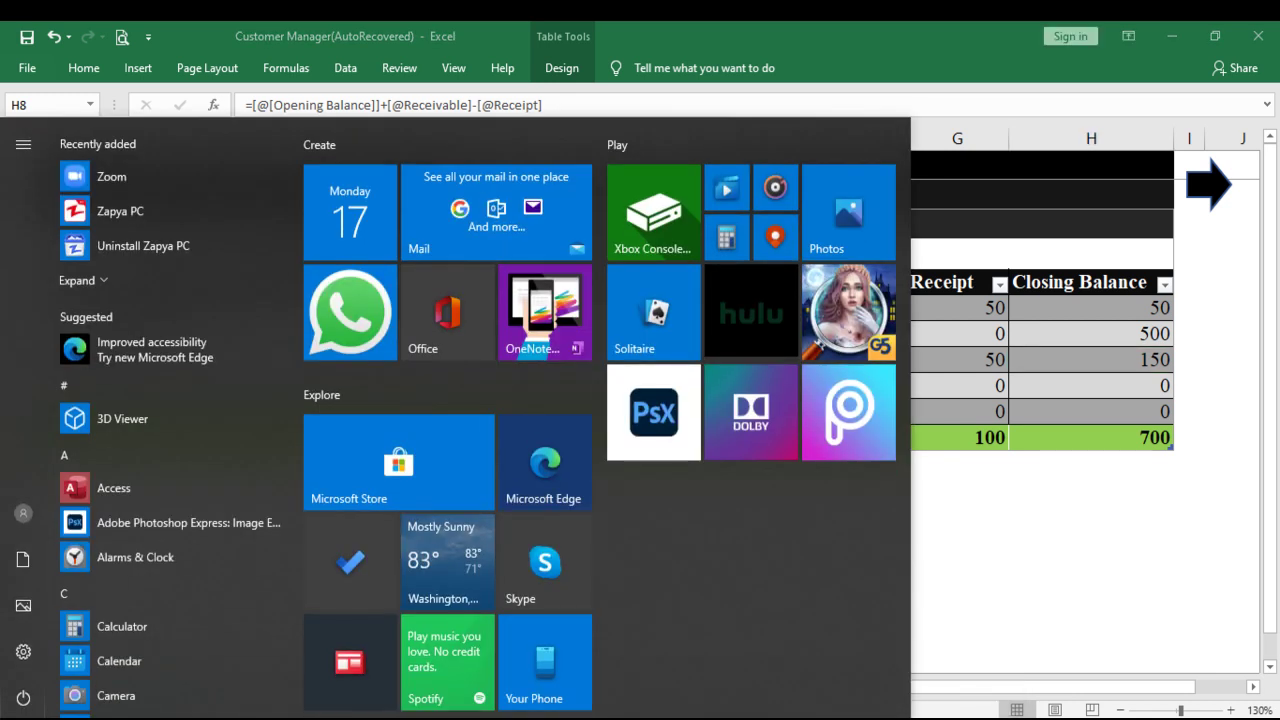
pyautogui.write('excel')
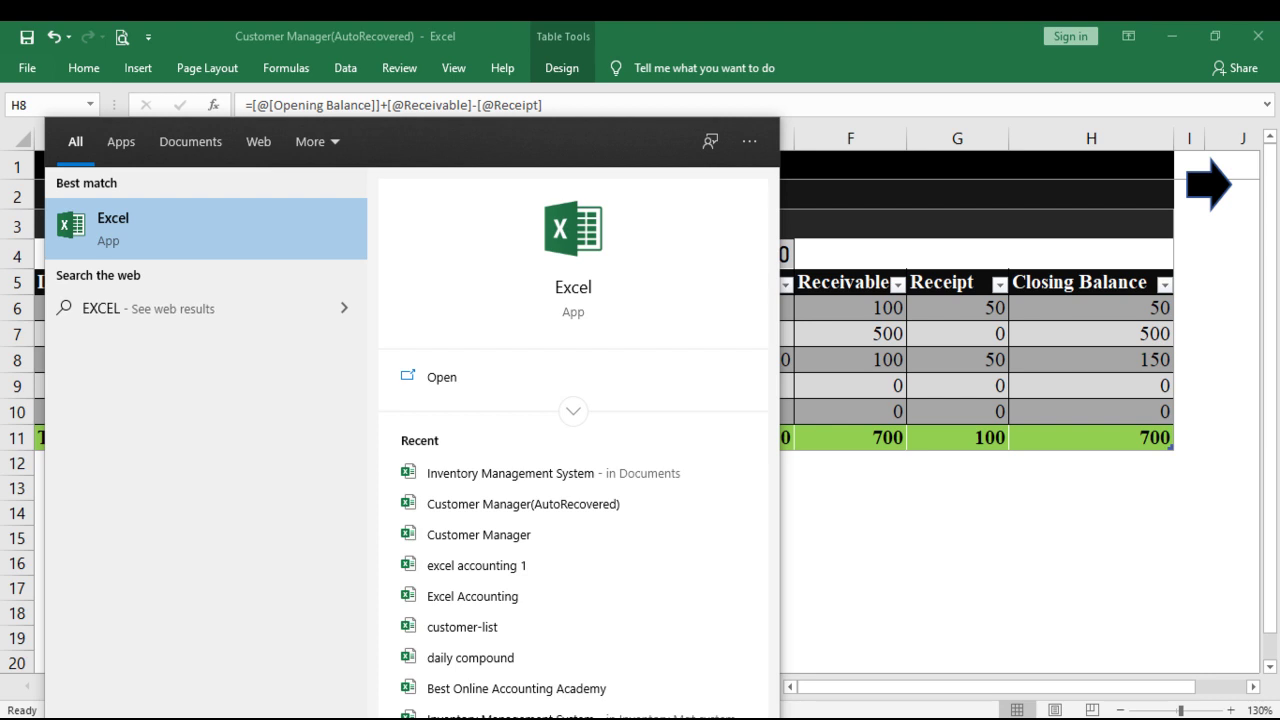
pyautogui.press('Escape')
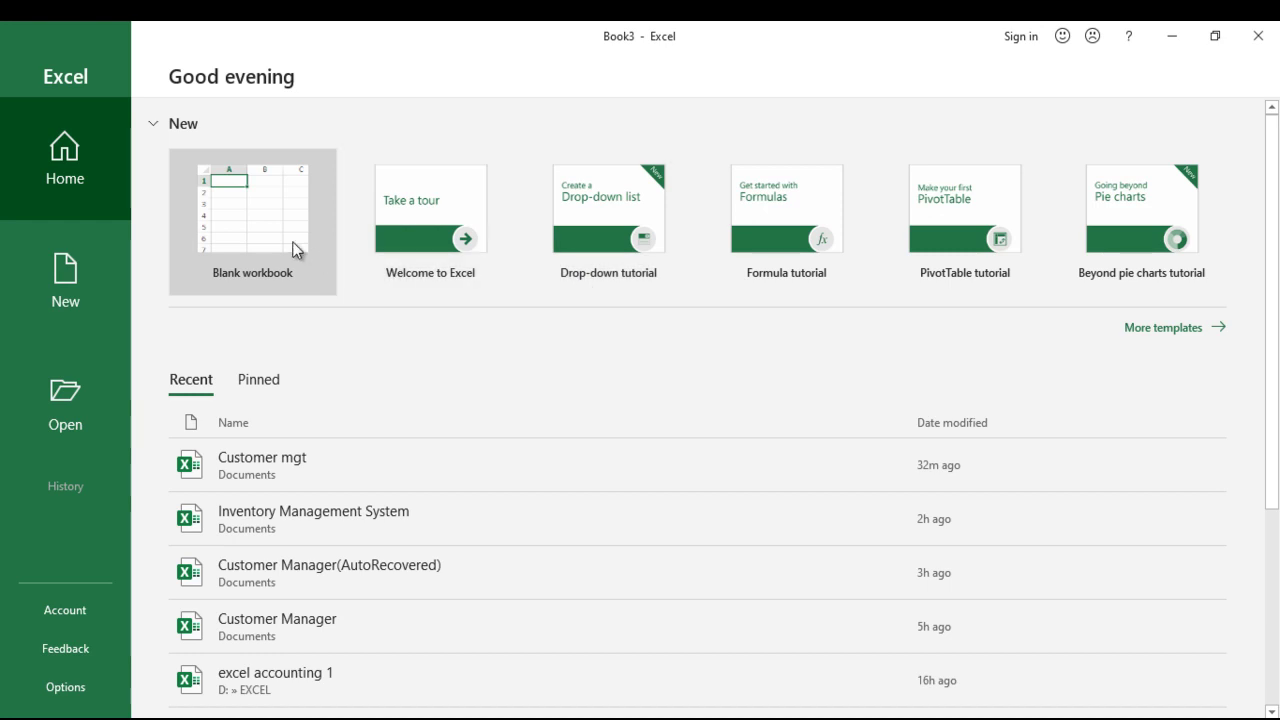
pyautogui.click(296, 250)
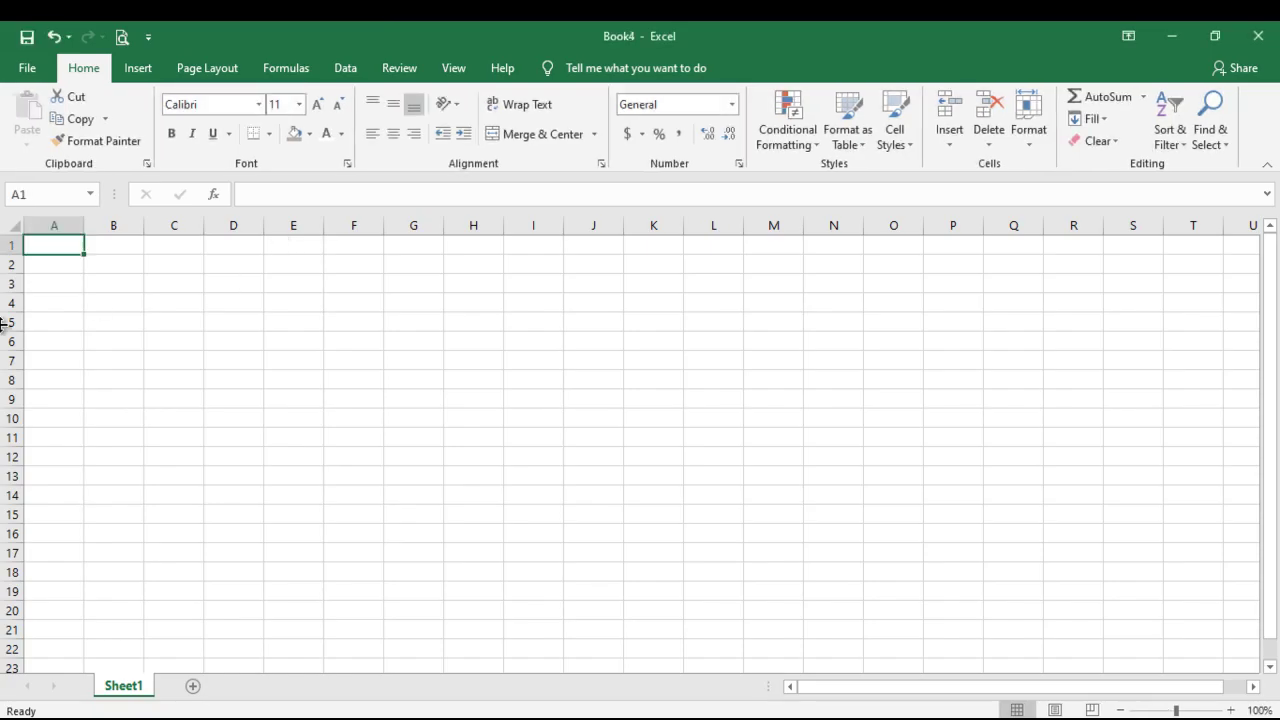
# Save the new workbook in the Documents folder under the name "cuatomer mgt sys".
pyautogui.click(34, 35)
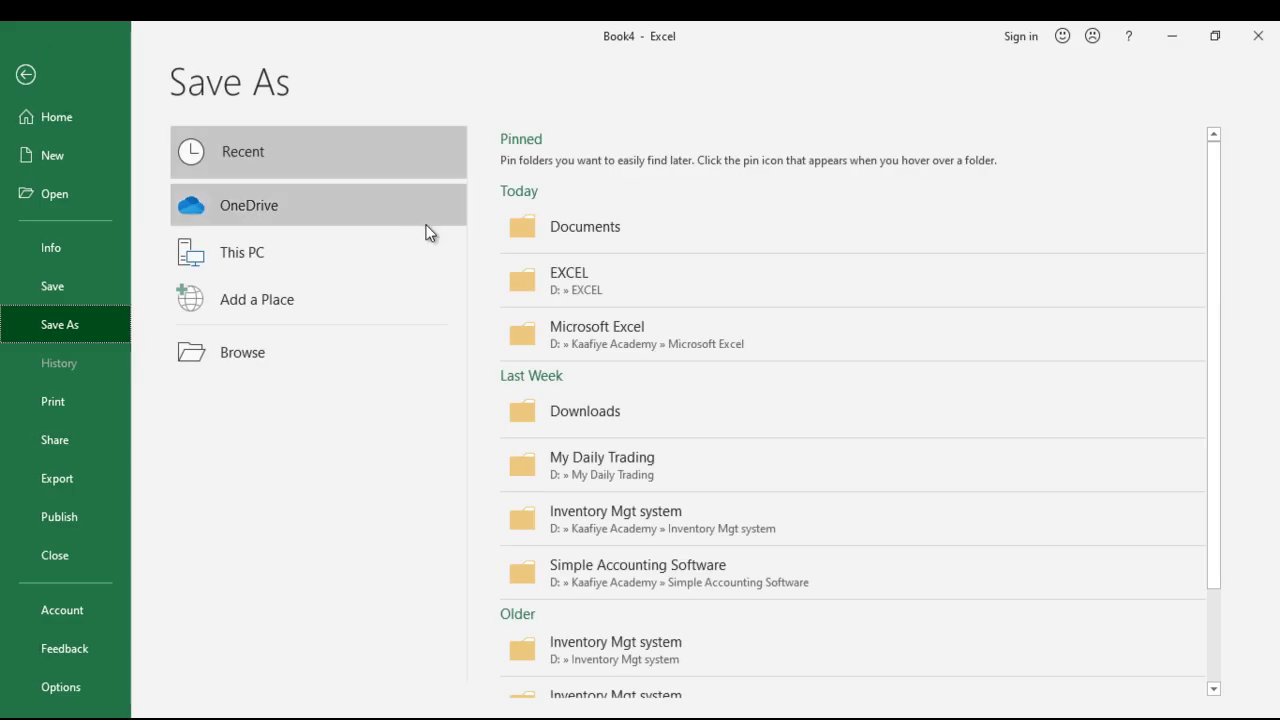
pyautogui.click(594, 237)
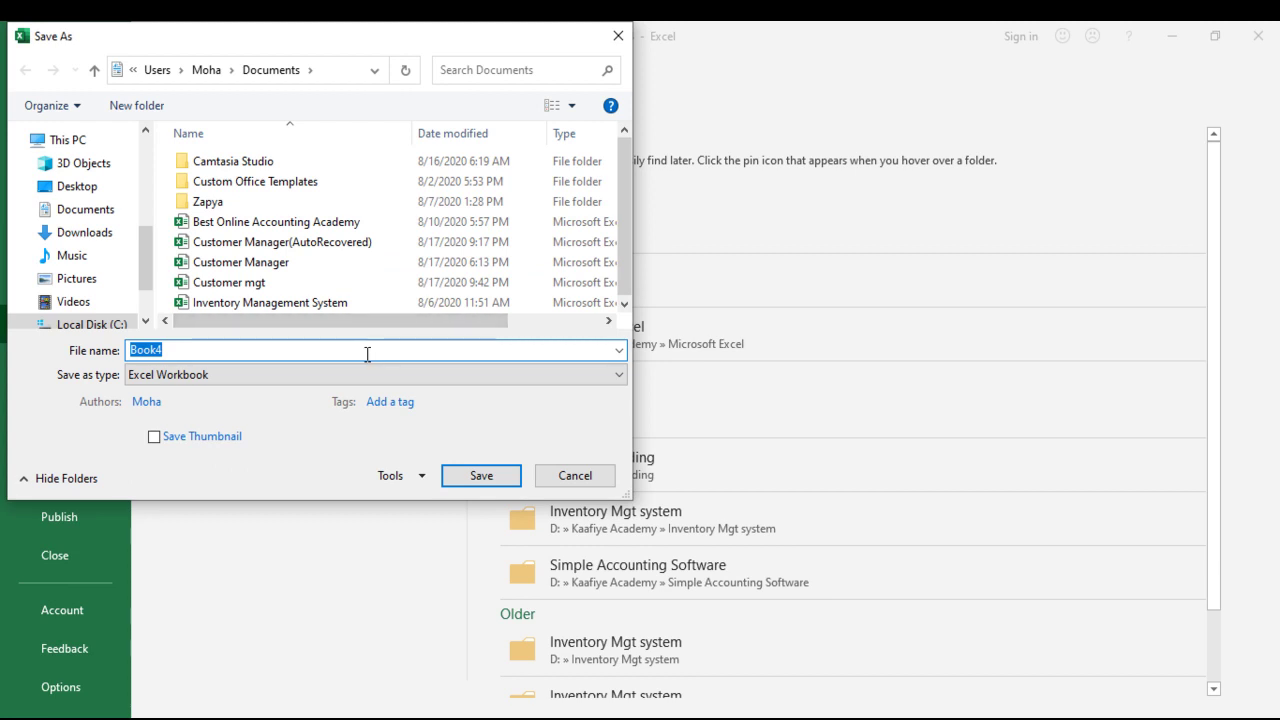
pyautogui.press('BackSpace')
pyautogui.write('cU')
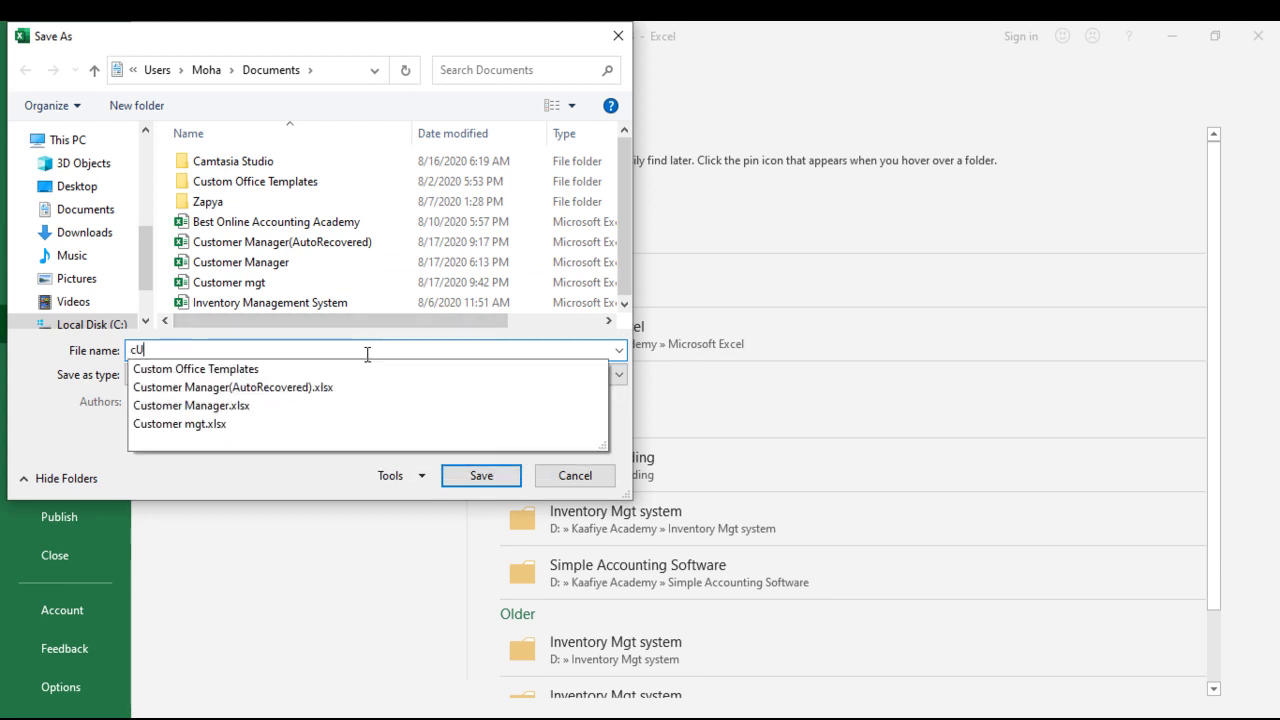
pyautogui.write('S')
pyautogui.press('BackSpace')
pyautogui.press('BackSpace')
pyautogui.press('BackSpace')
pyautogui.write('c')
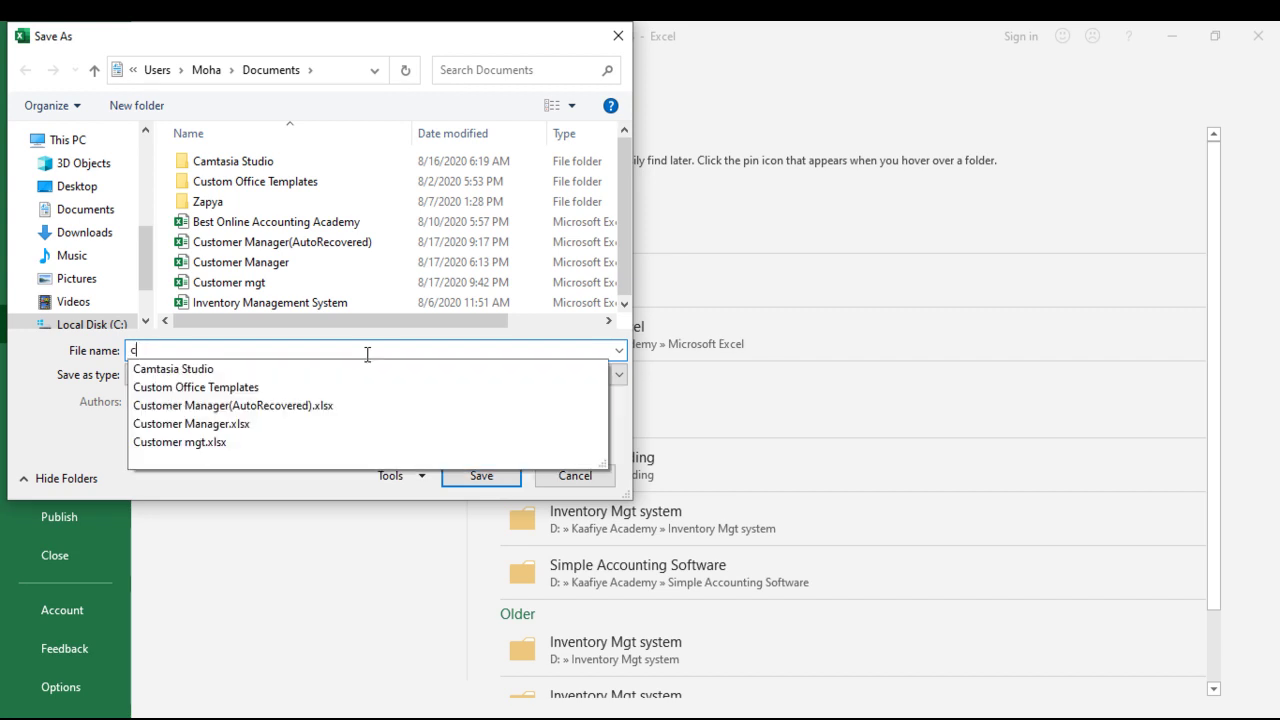
pyautogui.write('u')
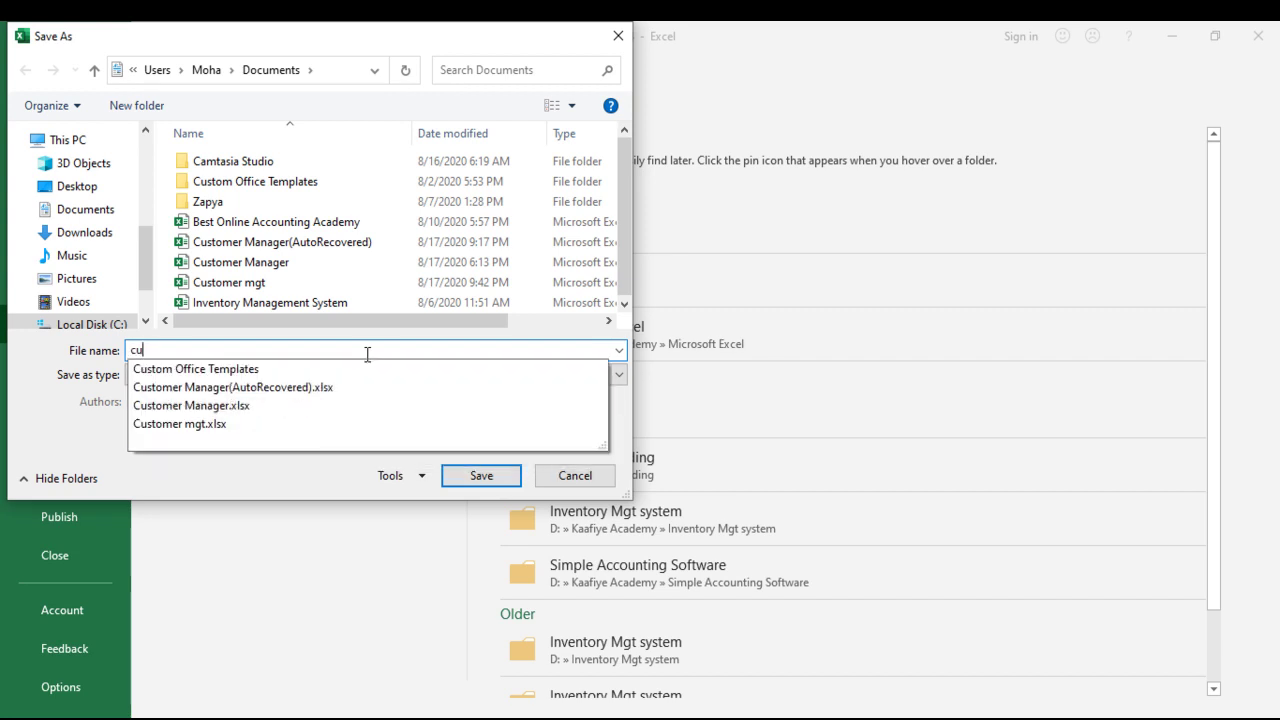
pyautogui.write('atomer mgt sys')
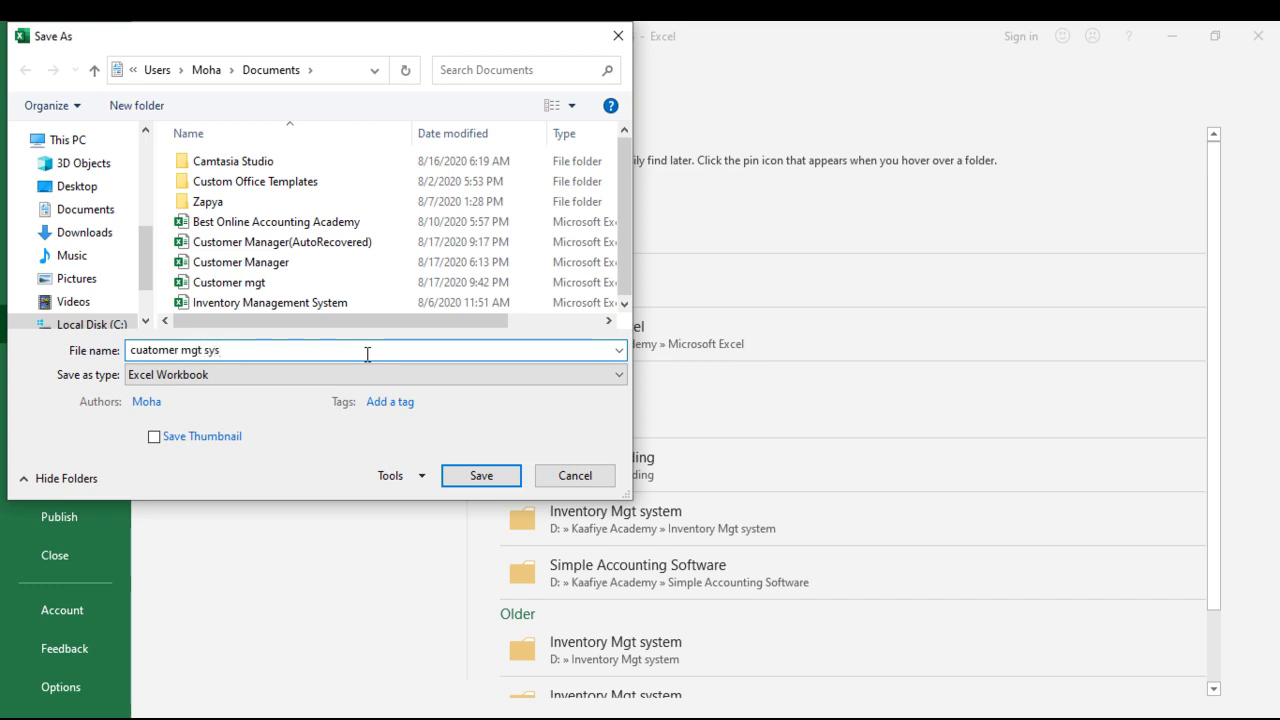
pyautogui.click(478, 481)
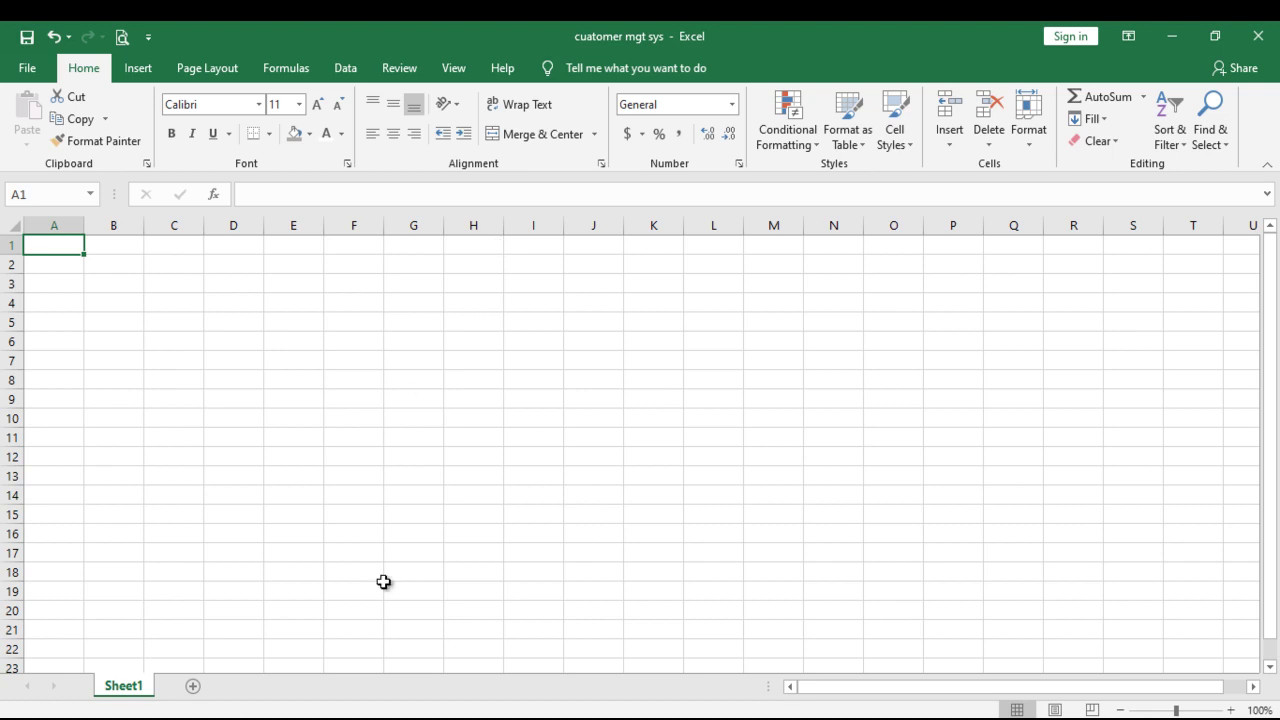
# Rename the workbook's first sheet, Sheet1, as "Customer Summary".
pyautogui.doubleClick(136, 689)
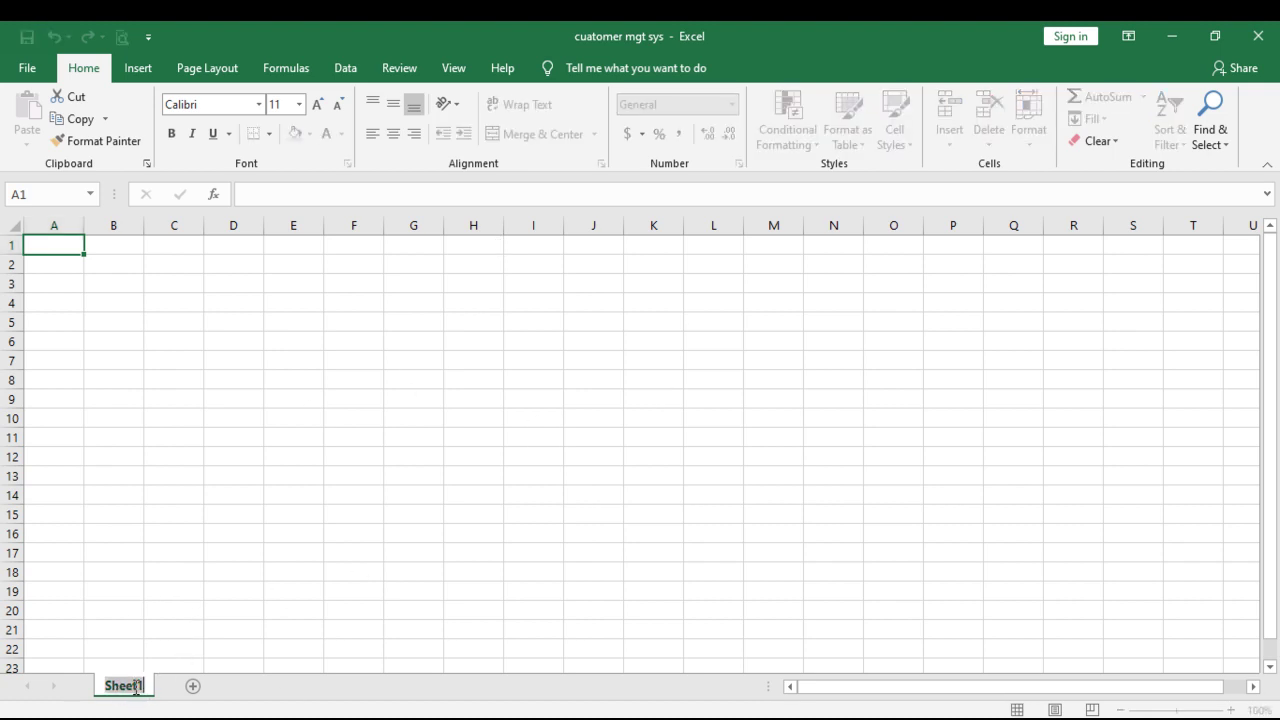
pyautogui.press('BackSpace')
pyautogui.write('customer')
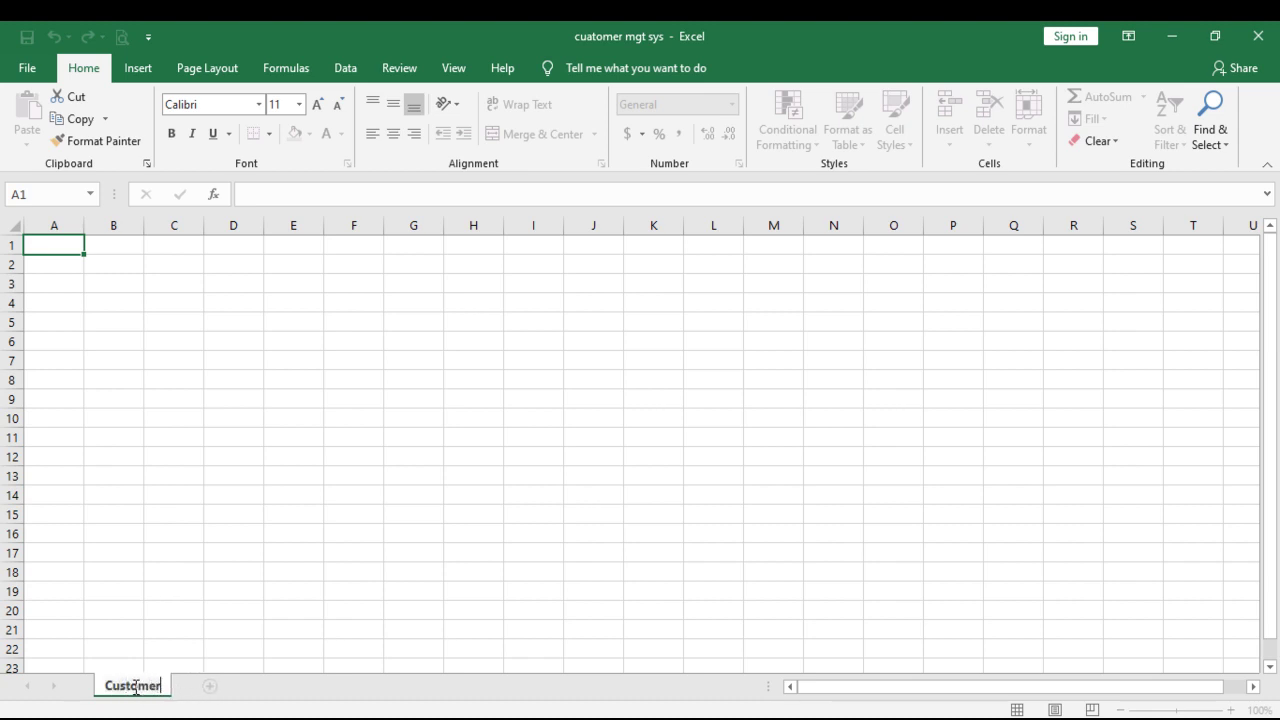
pyautogui.write(' Summary')
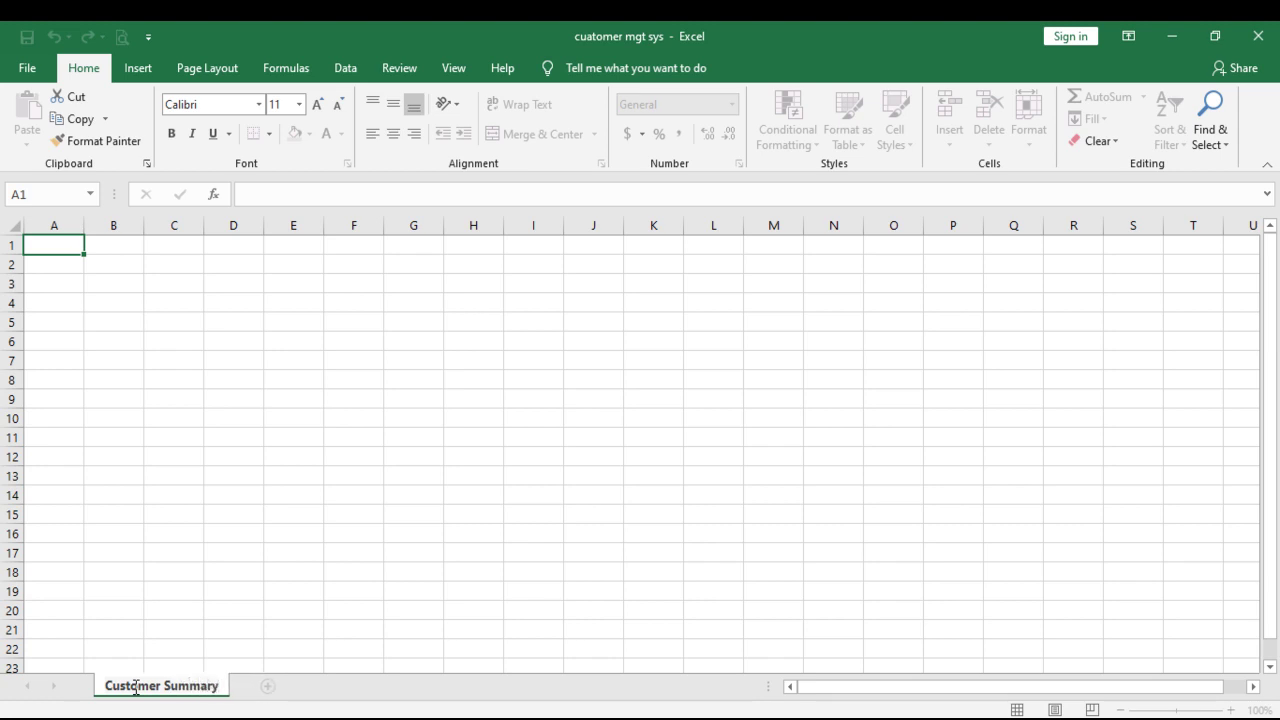
pyautogui.click(207, 618)
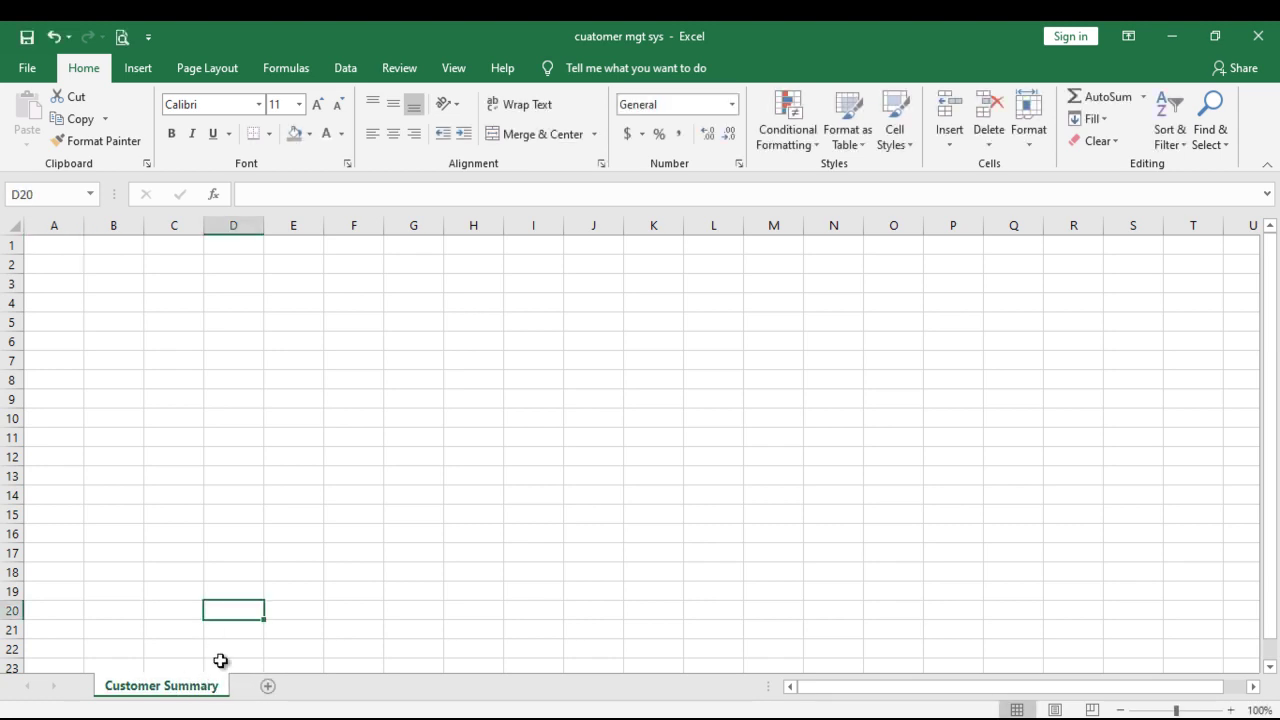
# Add a second sheet after Customer Summary and name it "Customer Detail".
pyautogui.click(269, 688)
pyautogui.doubleClick(276, 686)
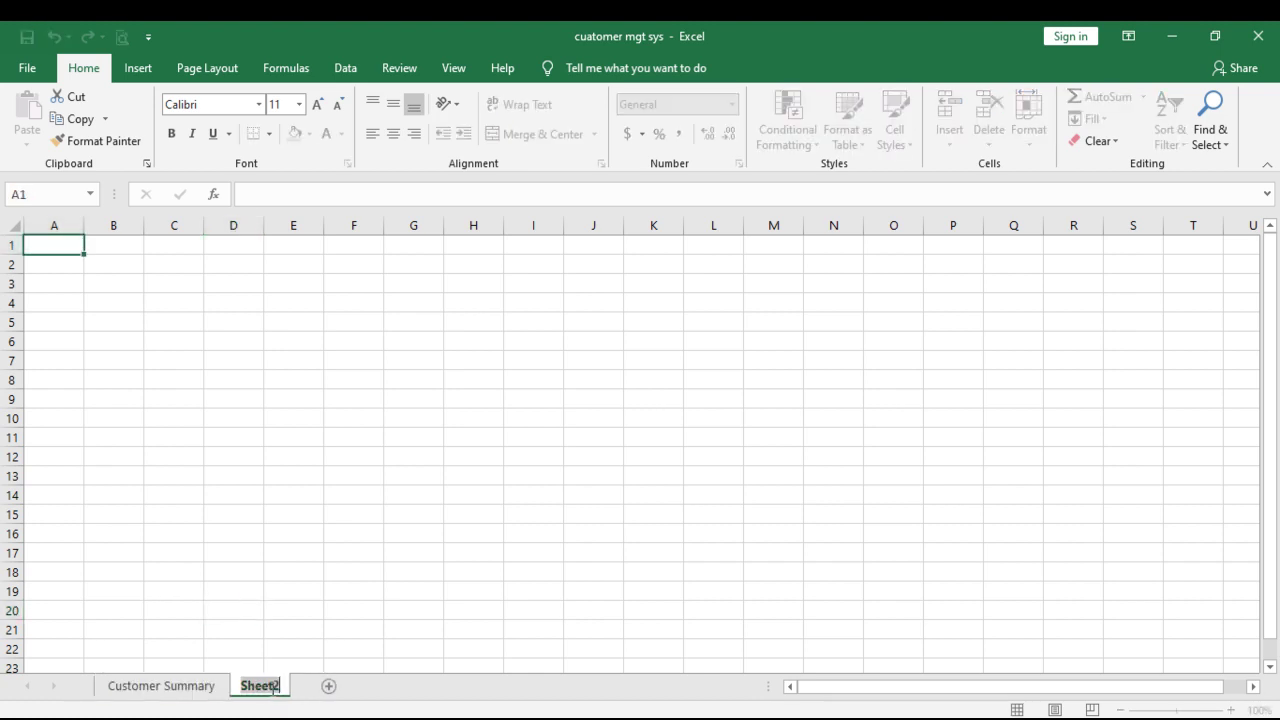
pyautogui.write('c')
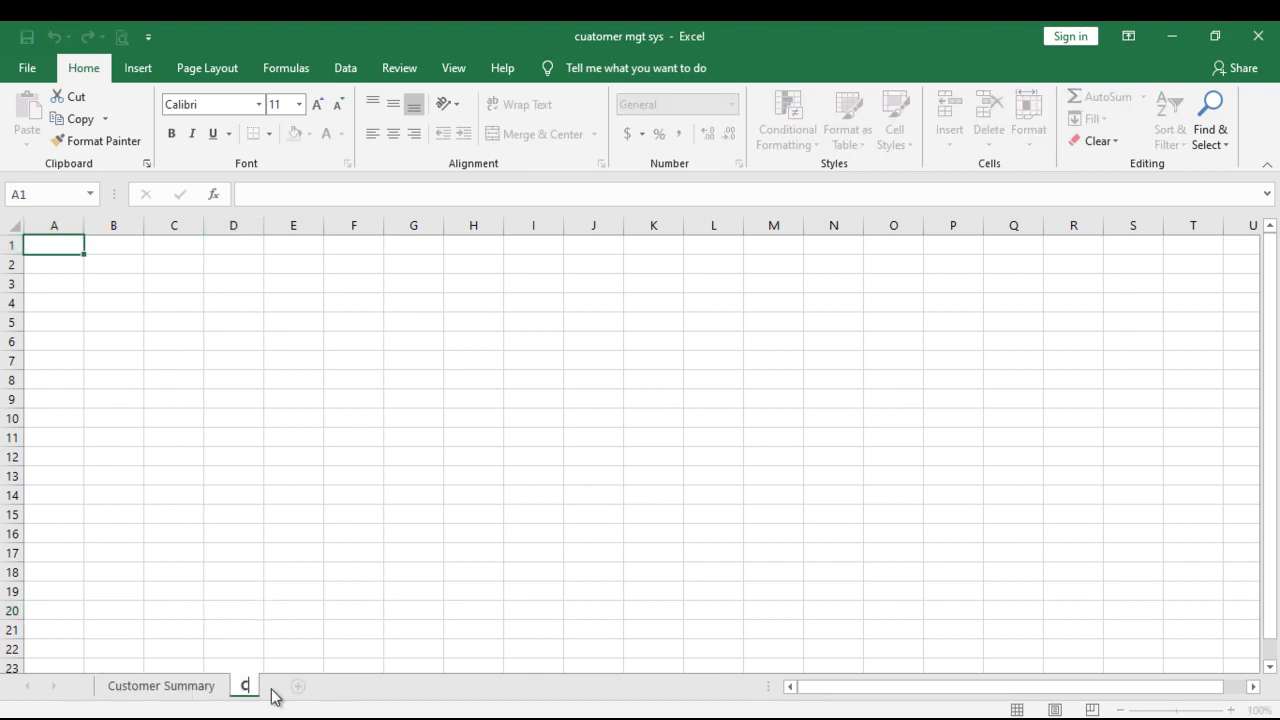
pyautogui.write('usto')
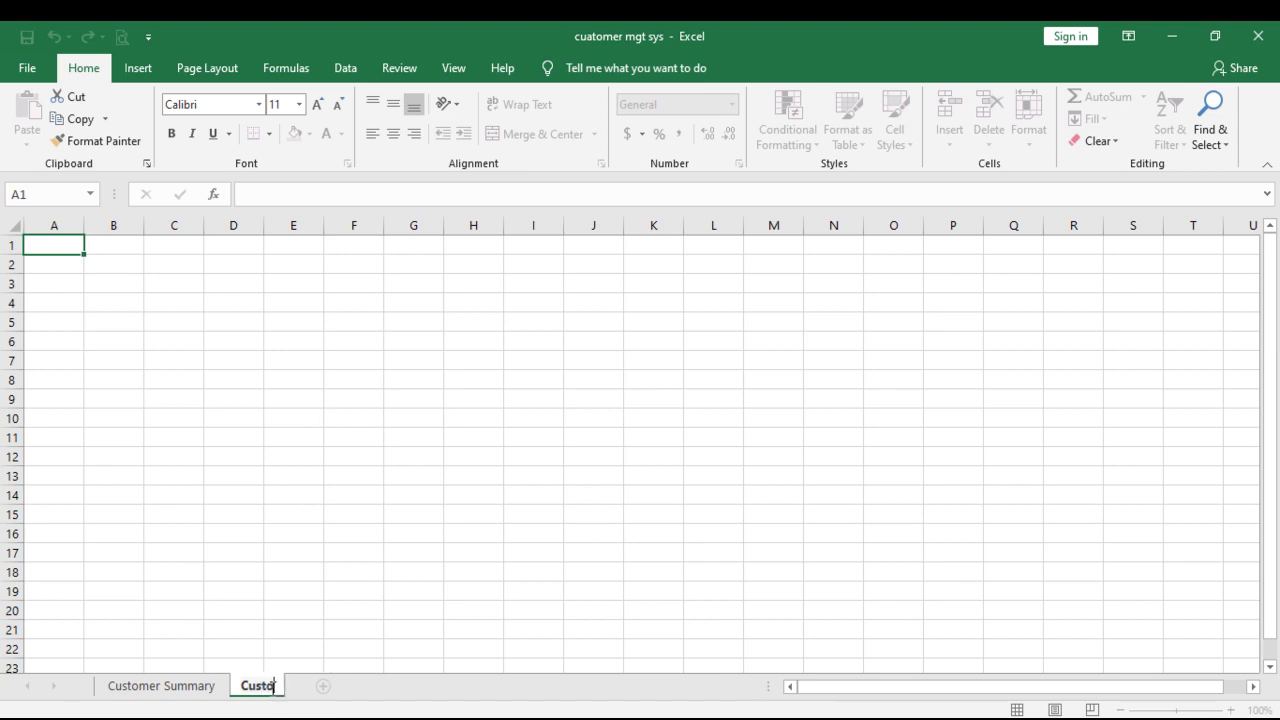
pyautogui.write('mer D')
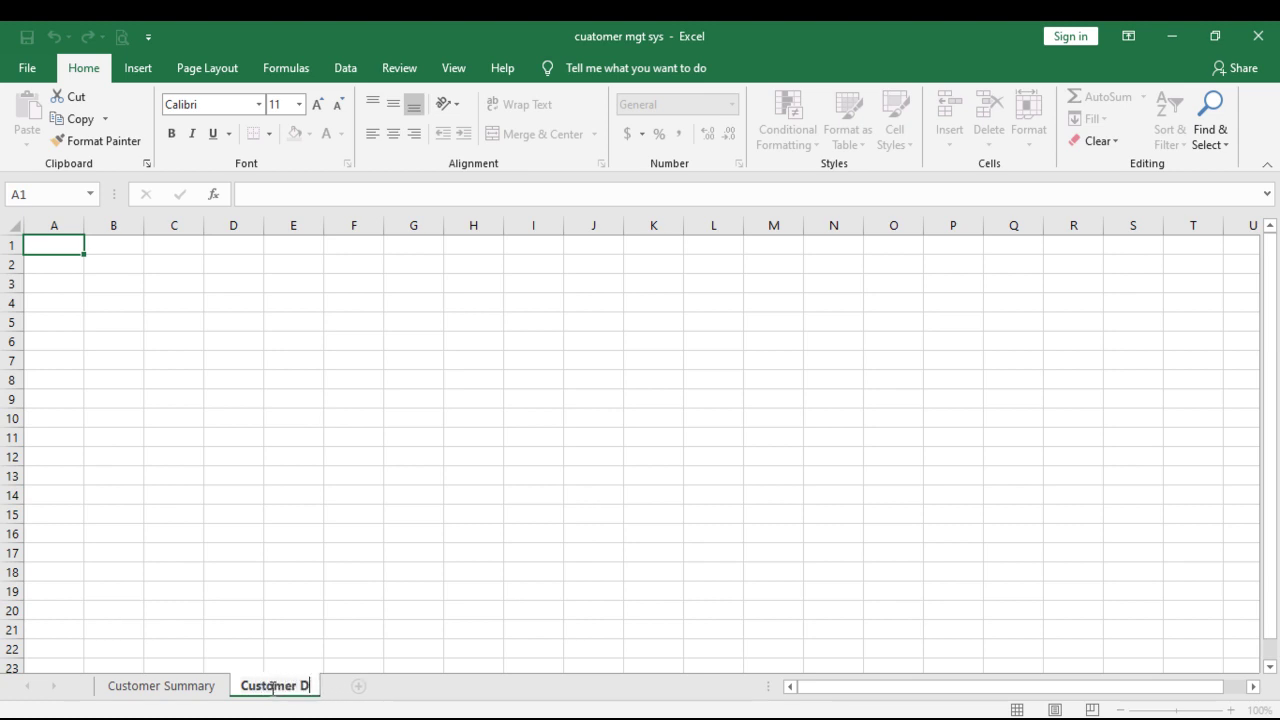
pyautogui.write('etail')
pyautogui.click(394, 591)
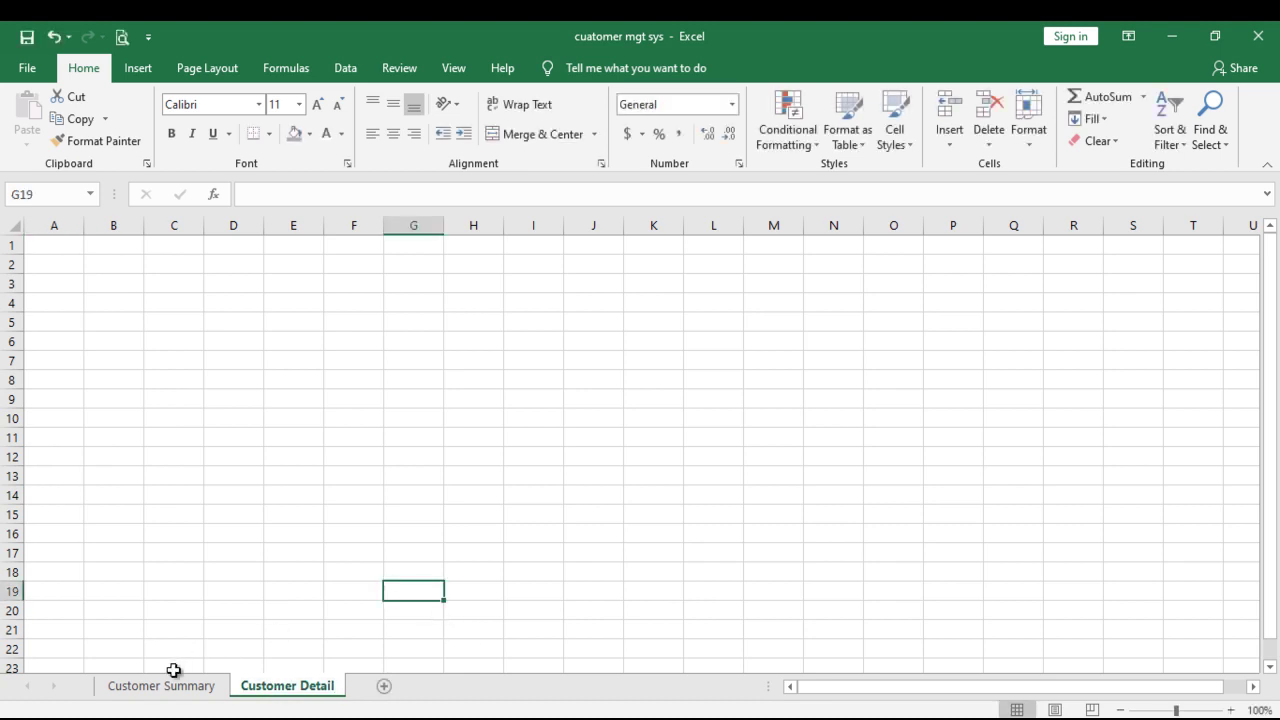
# Merge and center cells A1 to H1 on the Customer Summary sheet and enter the title "Your Company Name".
pyautogui.click(182, 686)
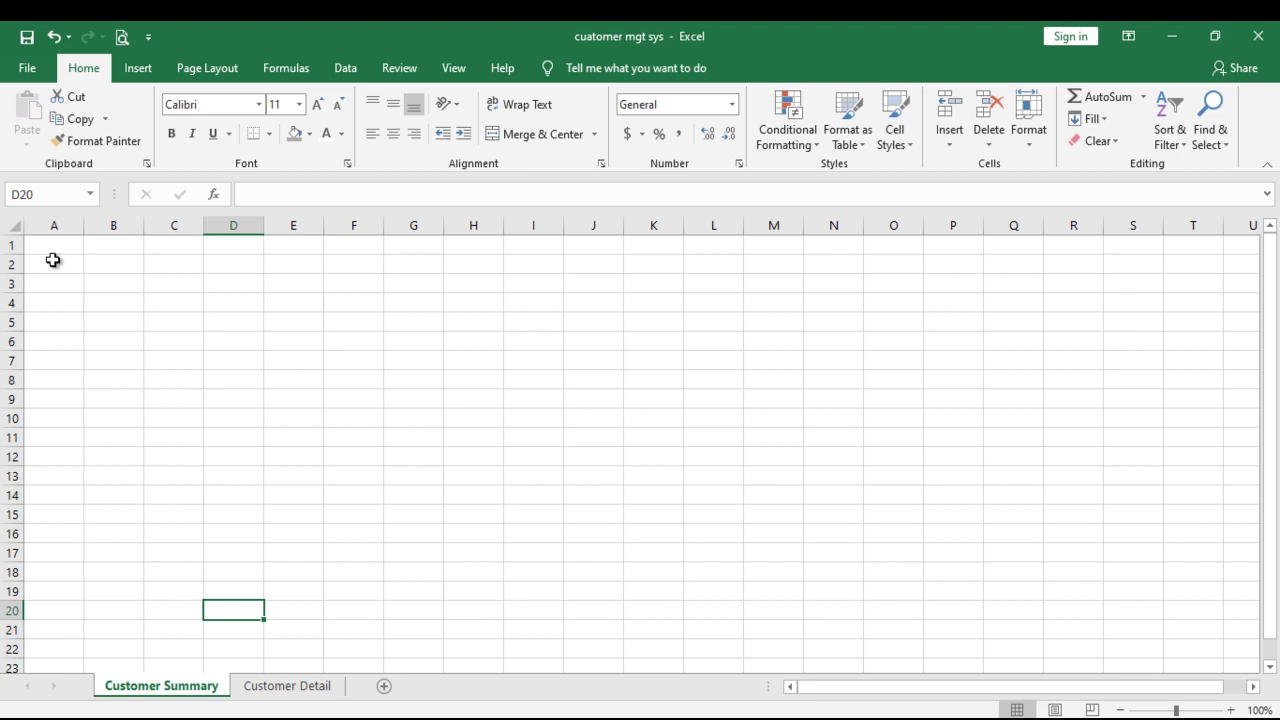
pyautogui.moveTo(55, 242); pyautogui.dragTo(362, 237)
pyautogui.moveTo(367, 237); pyautogui.dragTo(452, 237)
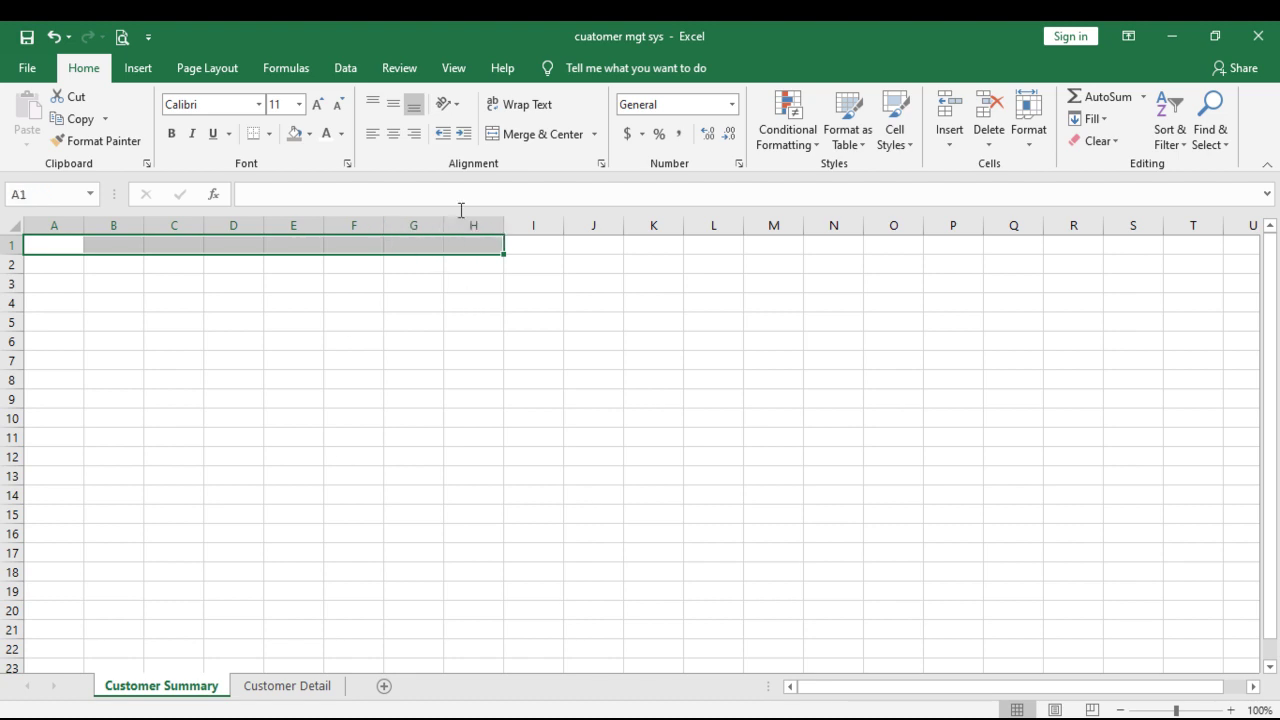
pyautogui.click(550, 135)
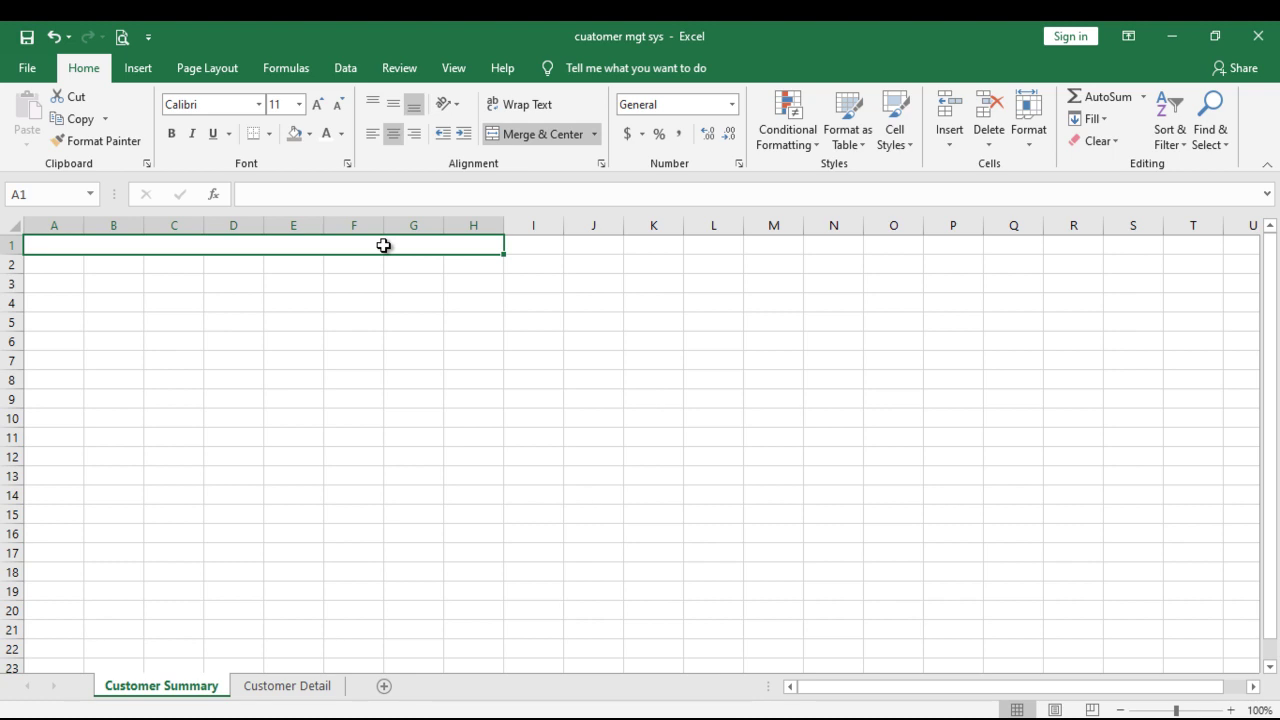
pyautogui.write('Y')
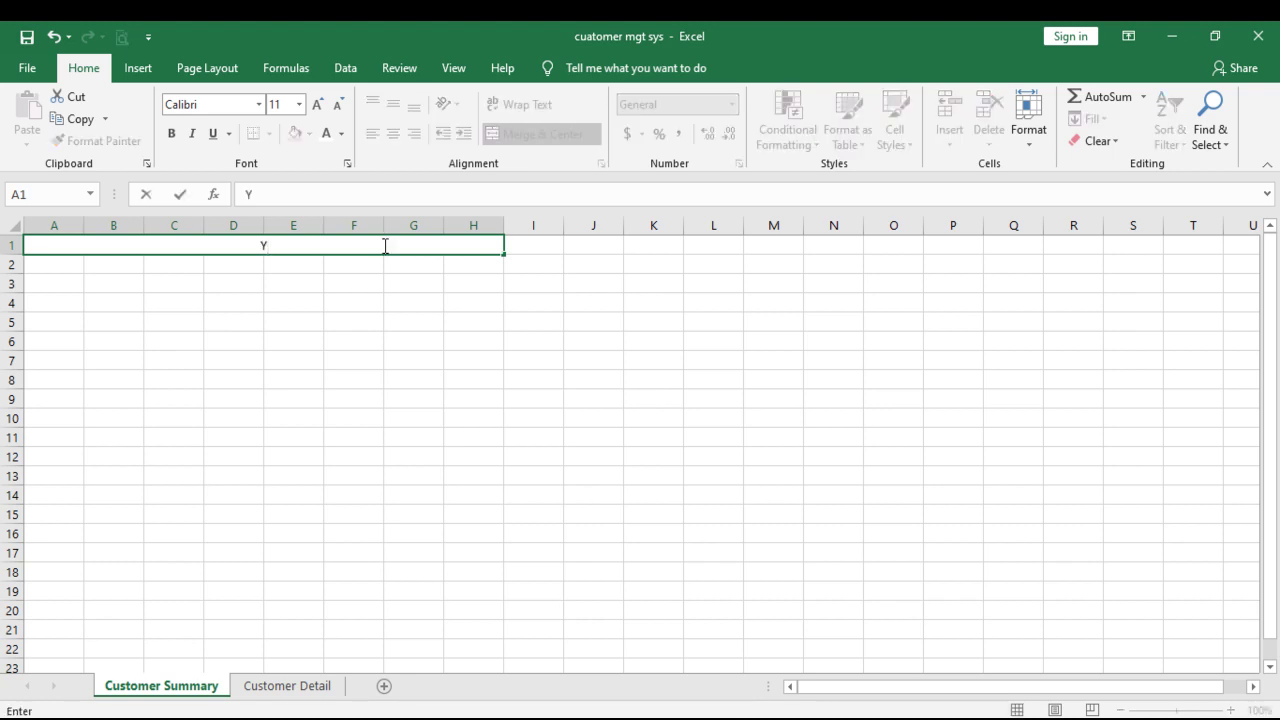
pyautogui.write('our Company Name')
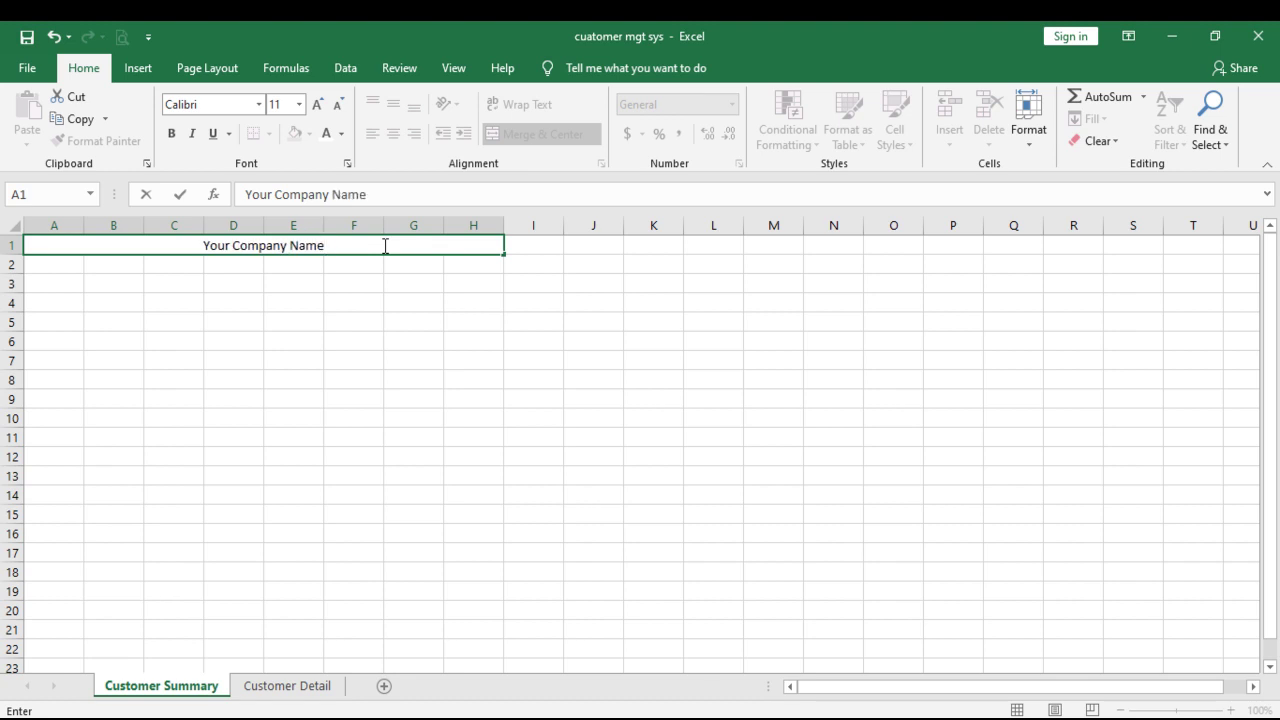
pyautogui.click(259, 104)
pyautogui.click(237, 245)
pyautogui.click(320, 105)
pyautogui.click(322, 105)
pyautogui.click(332, 104)
pyautogui.press('Escape')
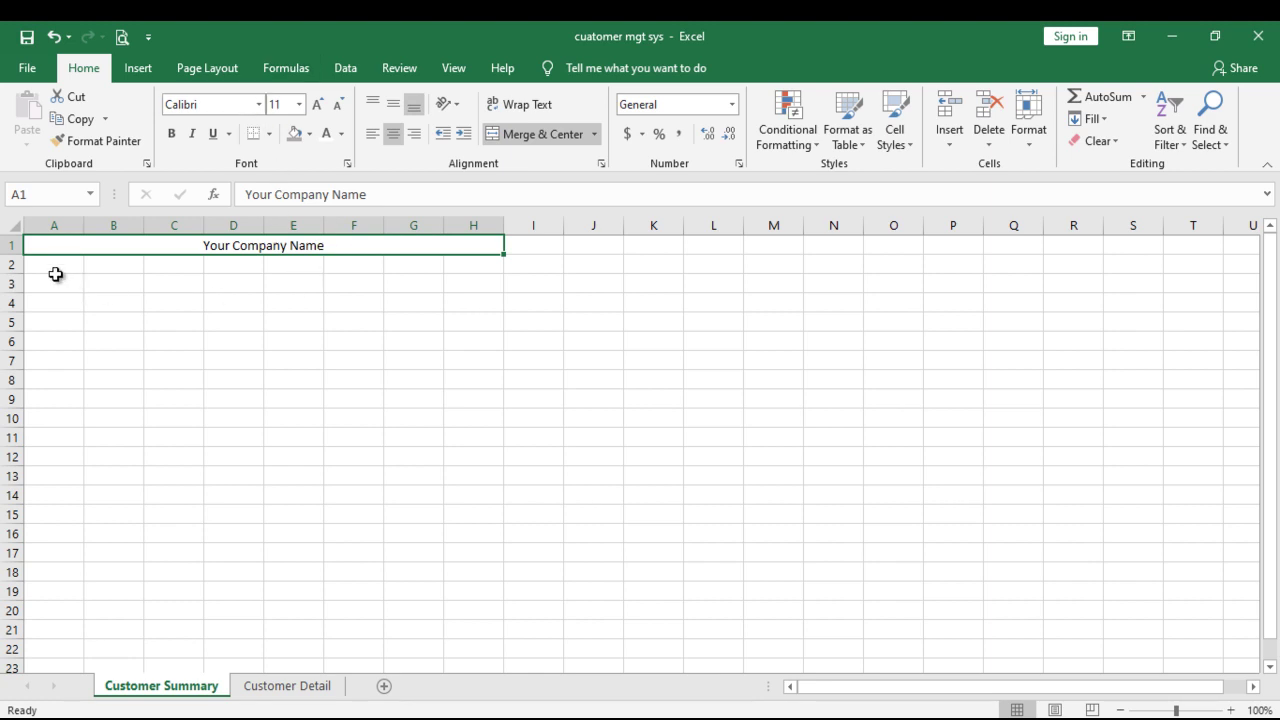
# Merge and center cells A2 to H2 directly below the company name on the Customer Summary sheet.
pyautogui.moveTo(41, 260); pyautogui.dragTo(447, 271)
pyautogui.click(548, 132)
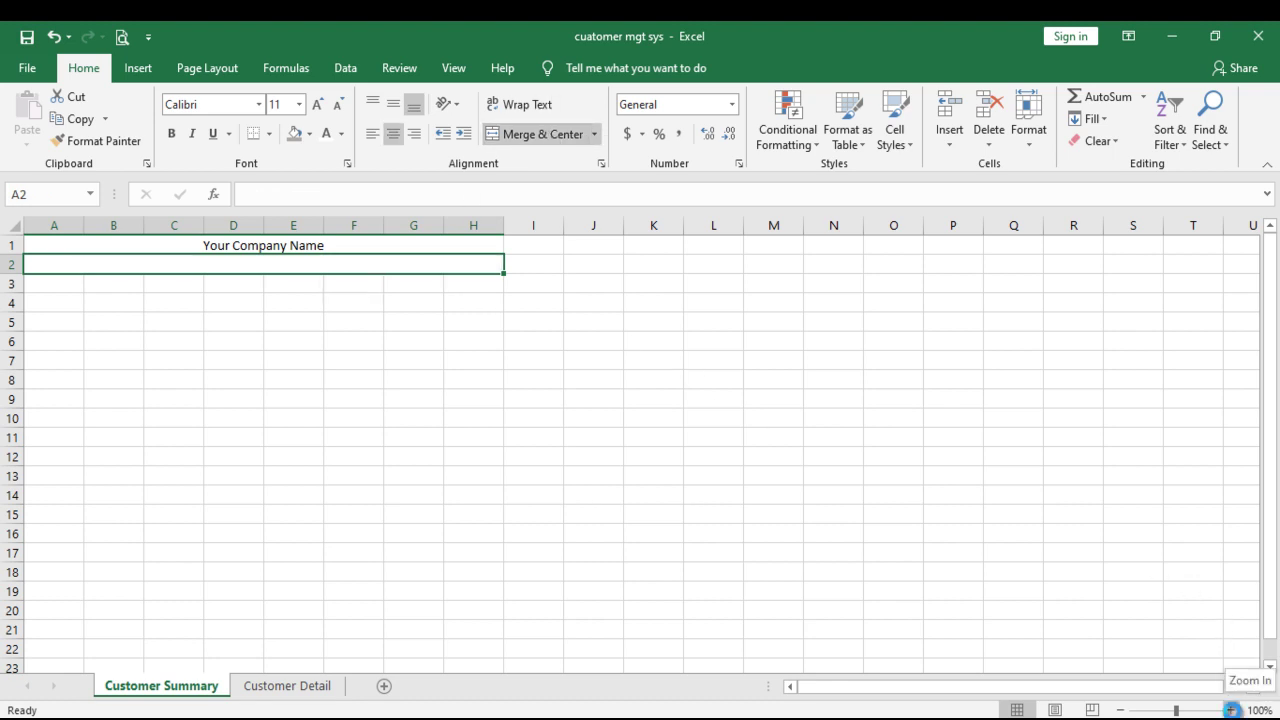
pyautogui.click(1231, 710)
pyautogui.click(1231, 710)
pyautogui.click(1231, 710)
pyautogui.click(1231, 710)
pyautogui.click(1231, 710)
pyautogui.click(1231, 710)
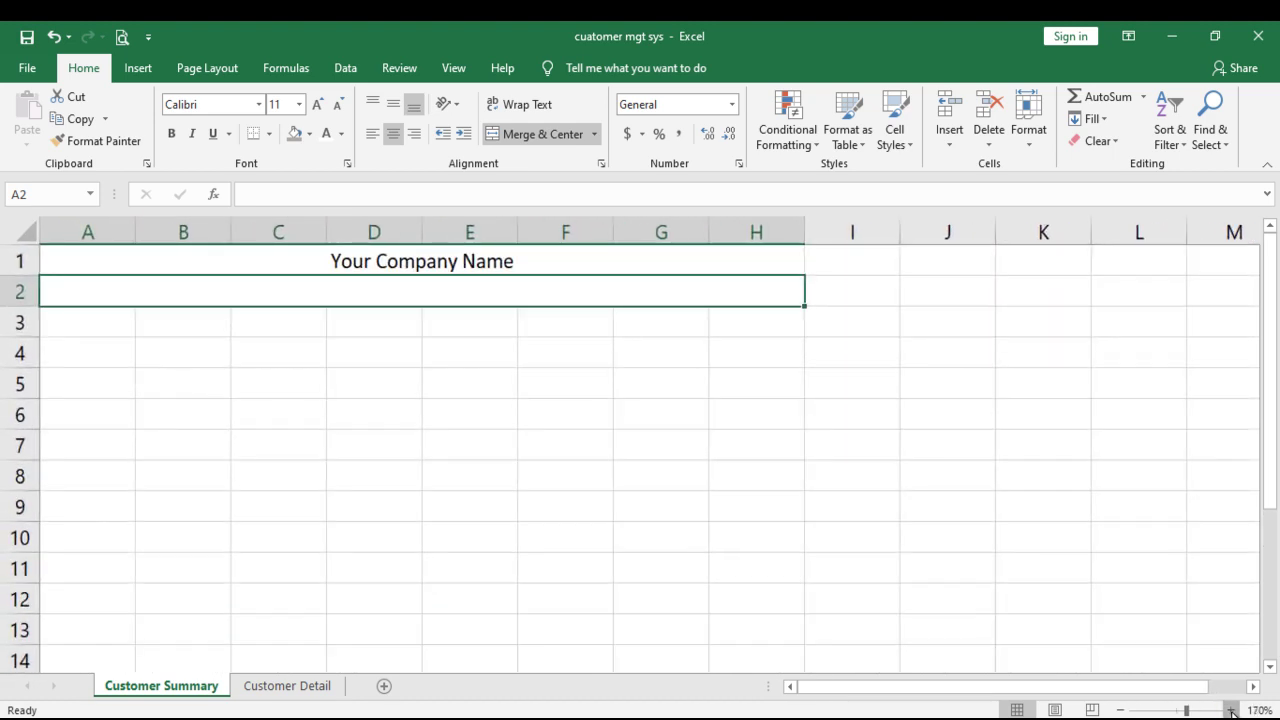
# Enter the subtitle "Customer Summary Report" in the merged cell A2 below the company name.
pyautogui.click(1231, 710)
pyautogui.click(1231, 710)
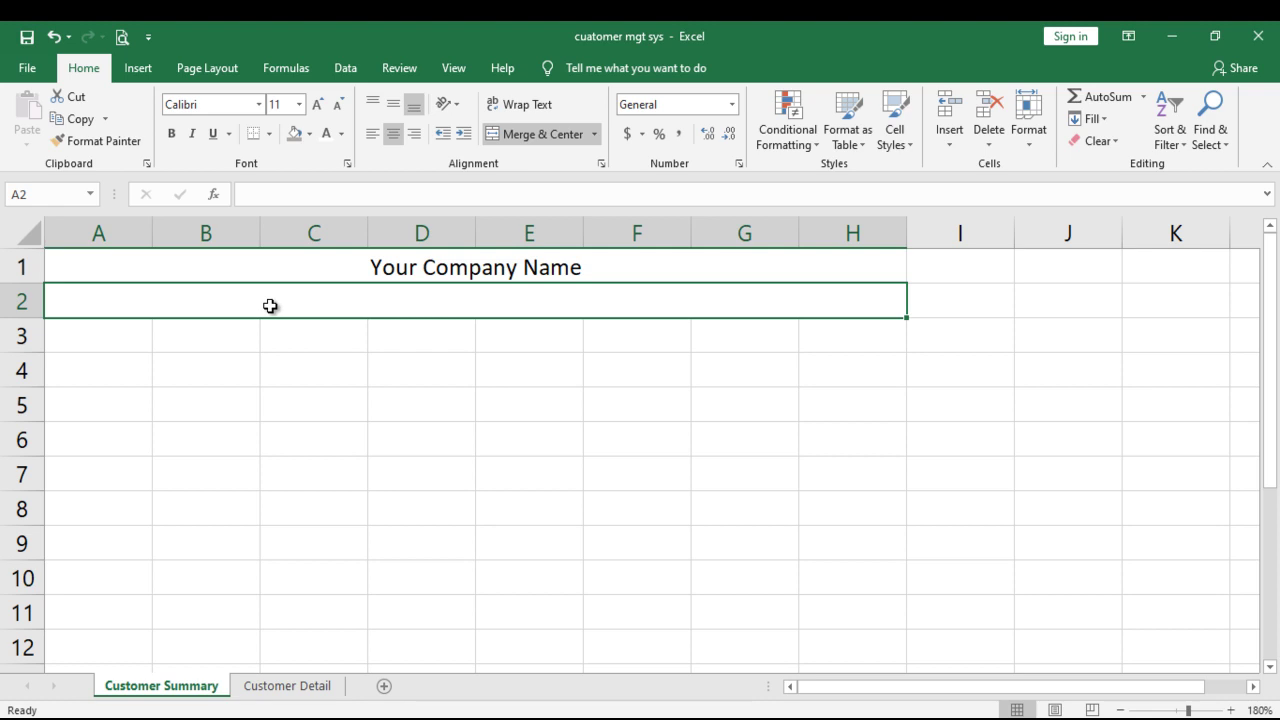
pyautogui.write('C')
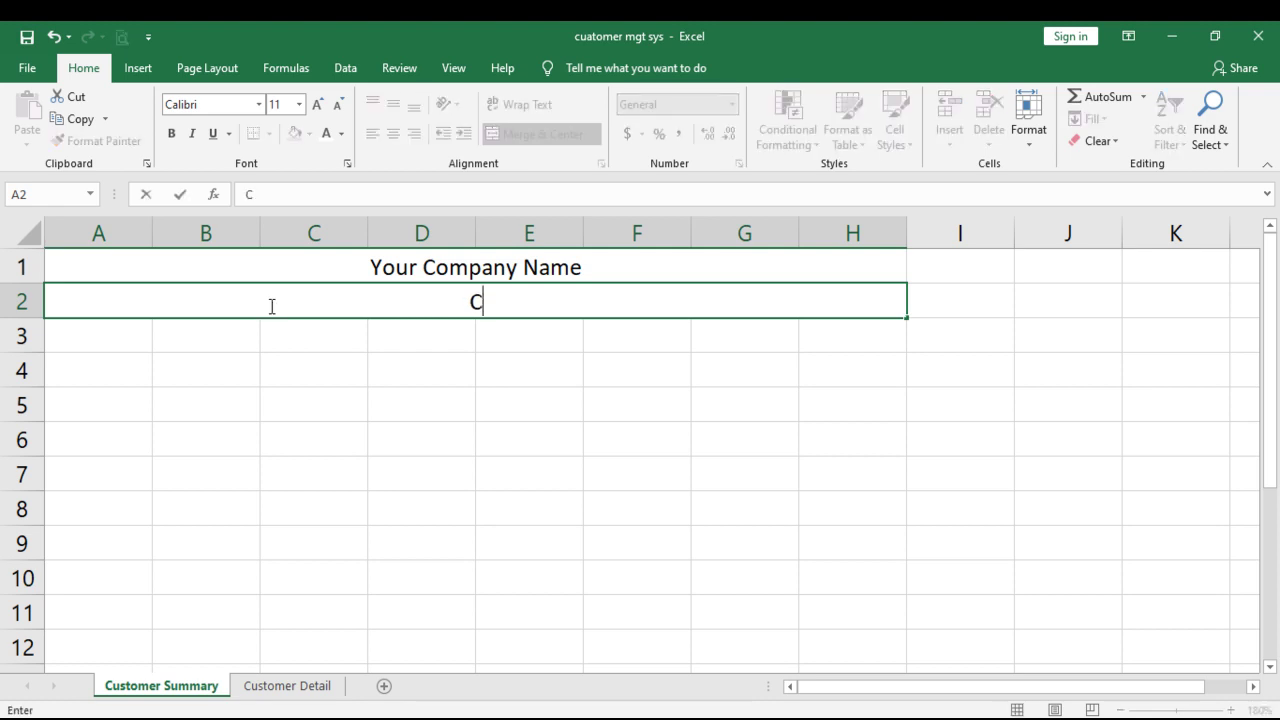
pyautogui.write('usto')
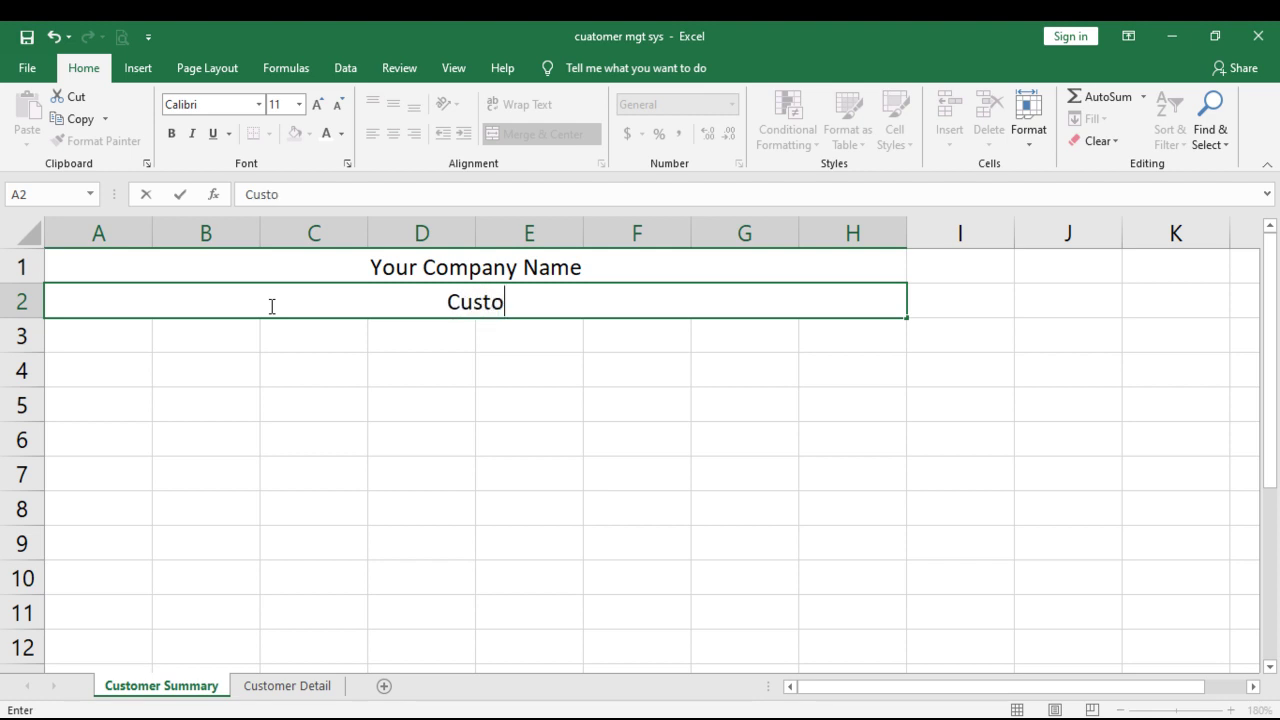
pyautogui.write('mer Summary ')
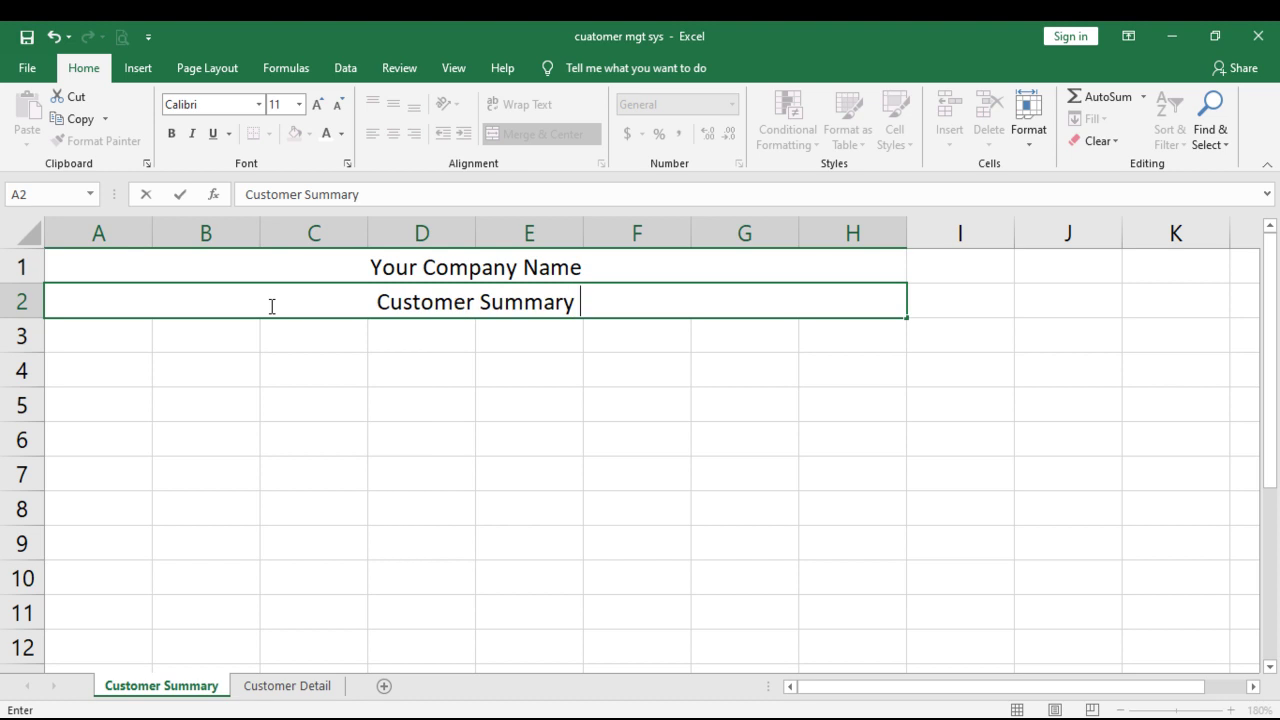
pyautogui.write('Report')
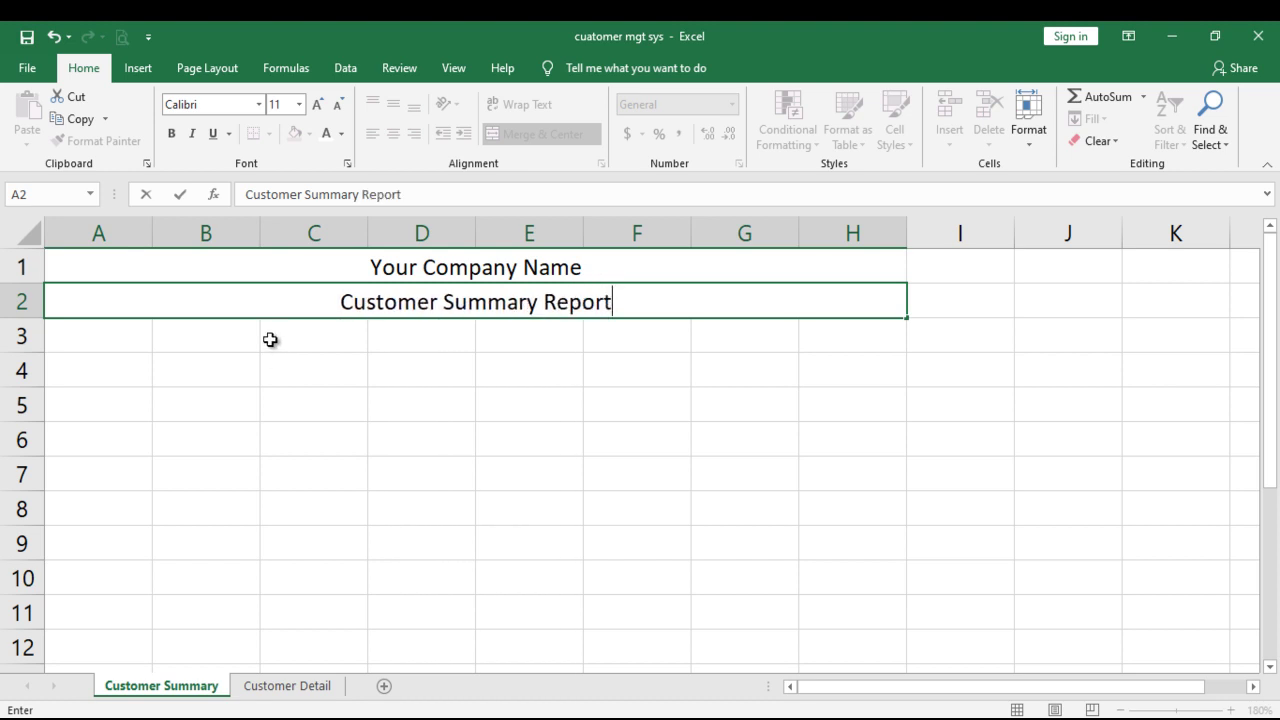
pyautogui.click(270, 340)
# Enter the column headings "Name", "Address" and "Phone" in cells A3, B3 and C3.
pyautogui.click(88, 340)
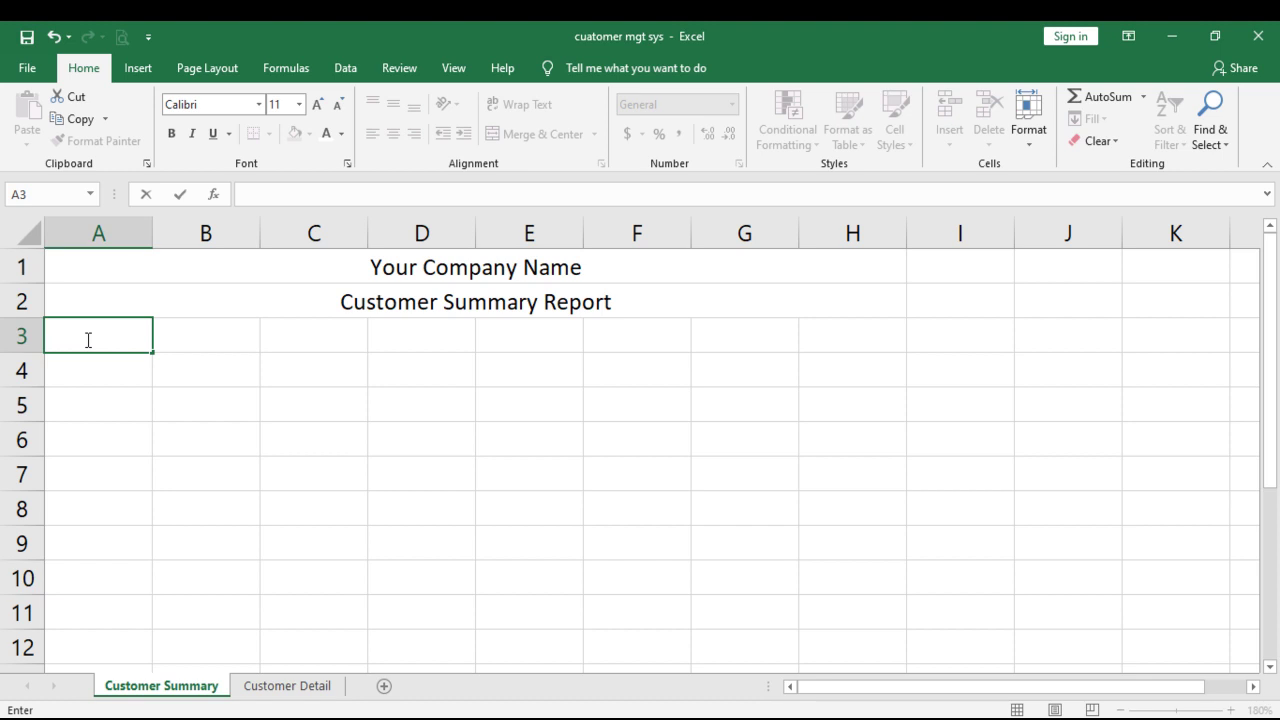
pyautogui.write('Name')
pyautogui.press('Tab')
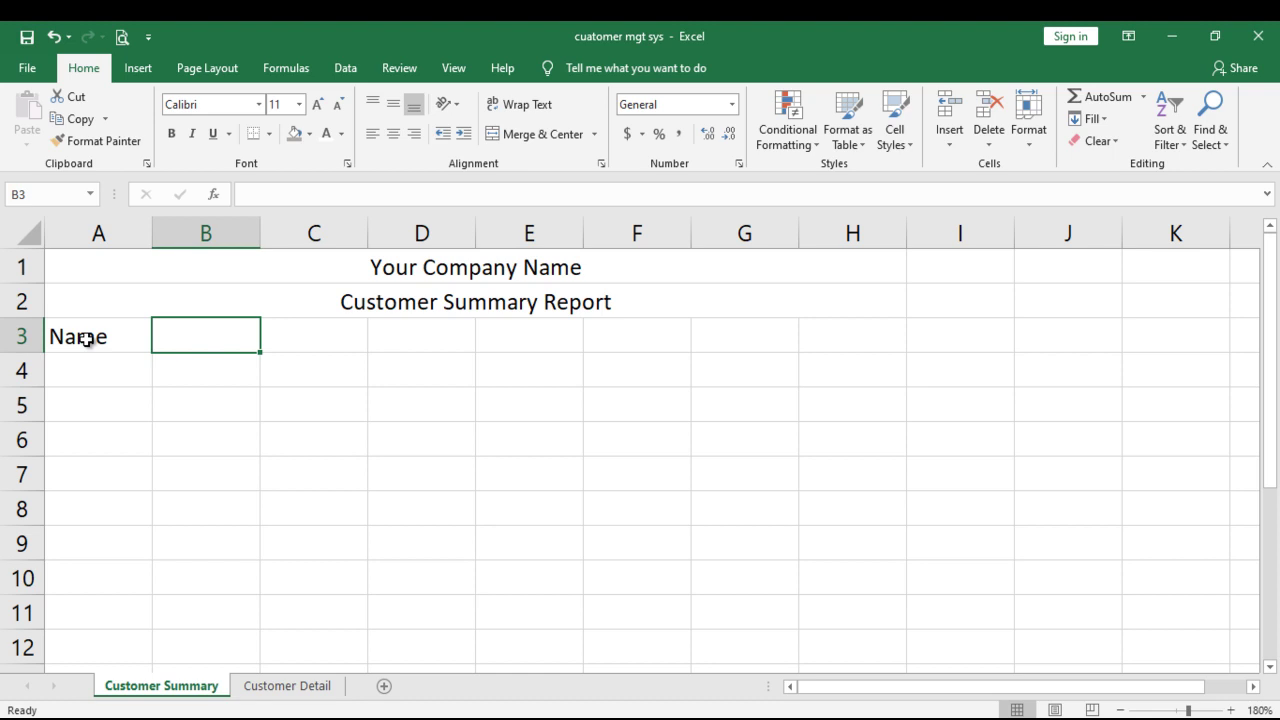
pyautogui.write('Add')
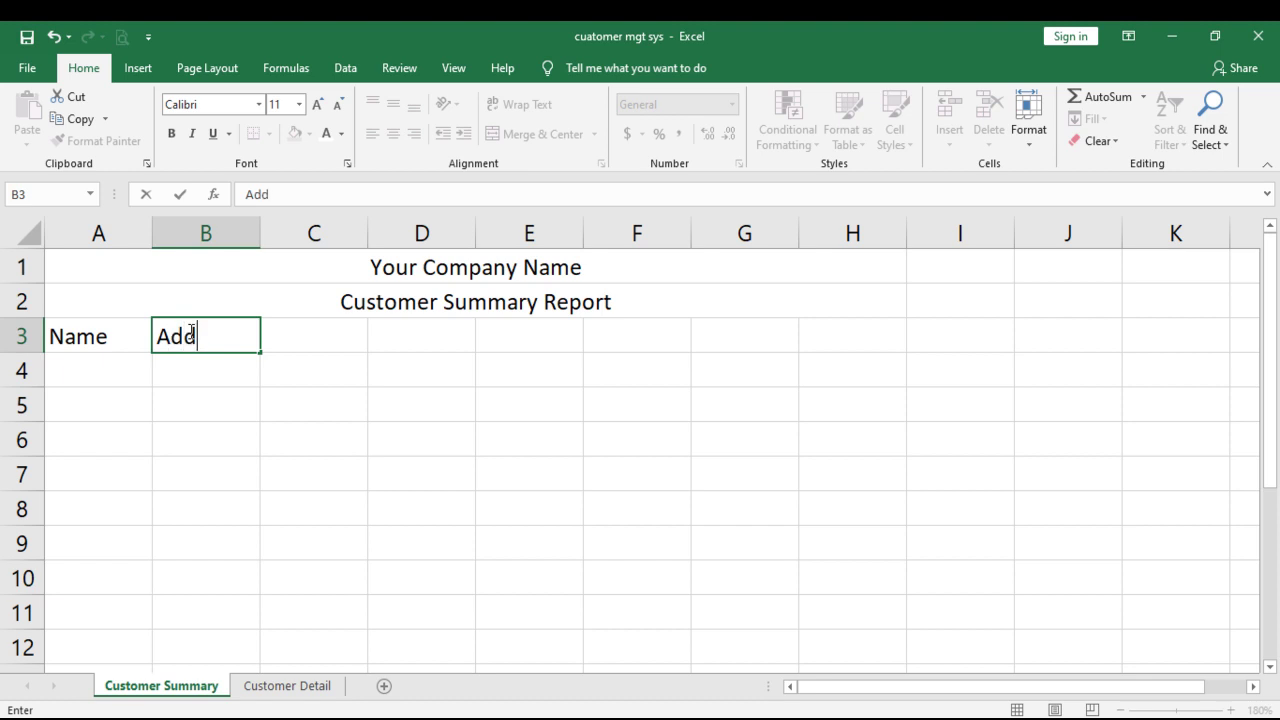
pyautogui.write('ress')
pyautogui.press('Tab')
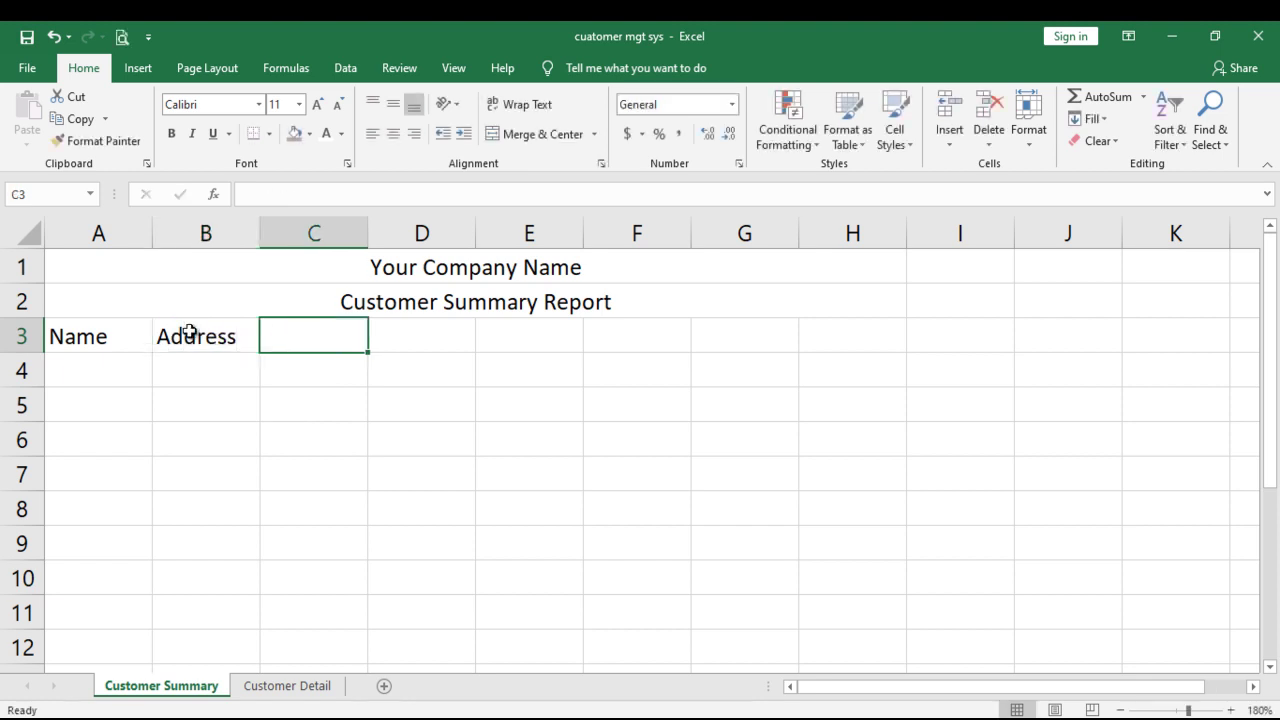
pyautogui.write('Phone')
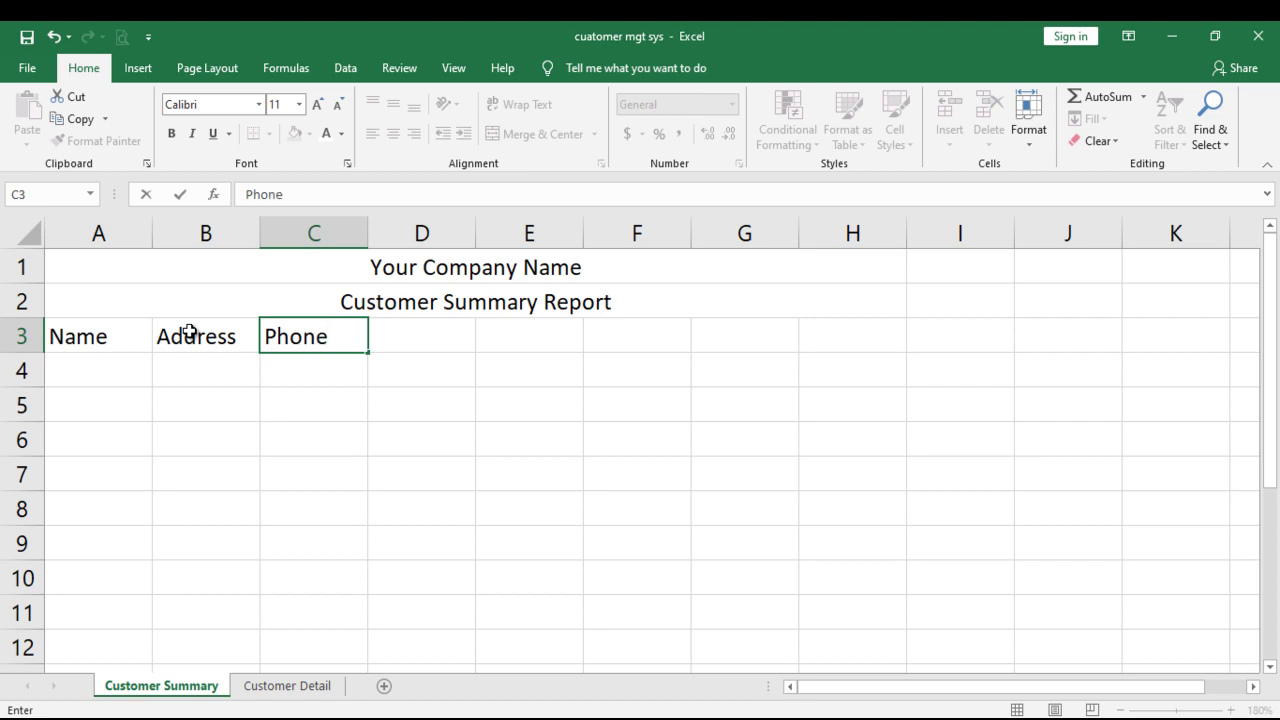
pyautogui.press('Tab')
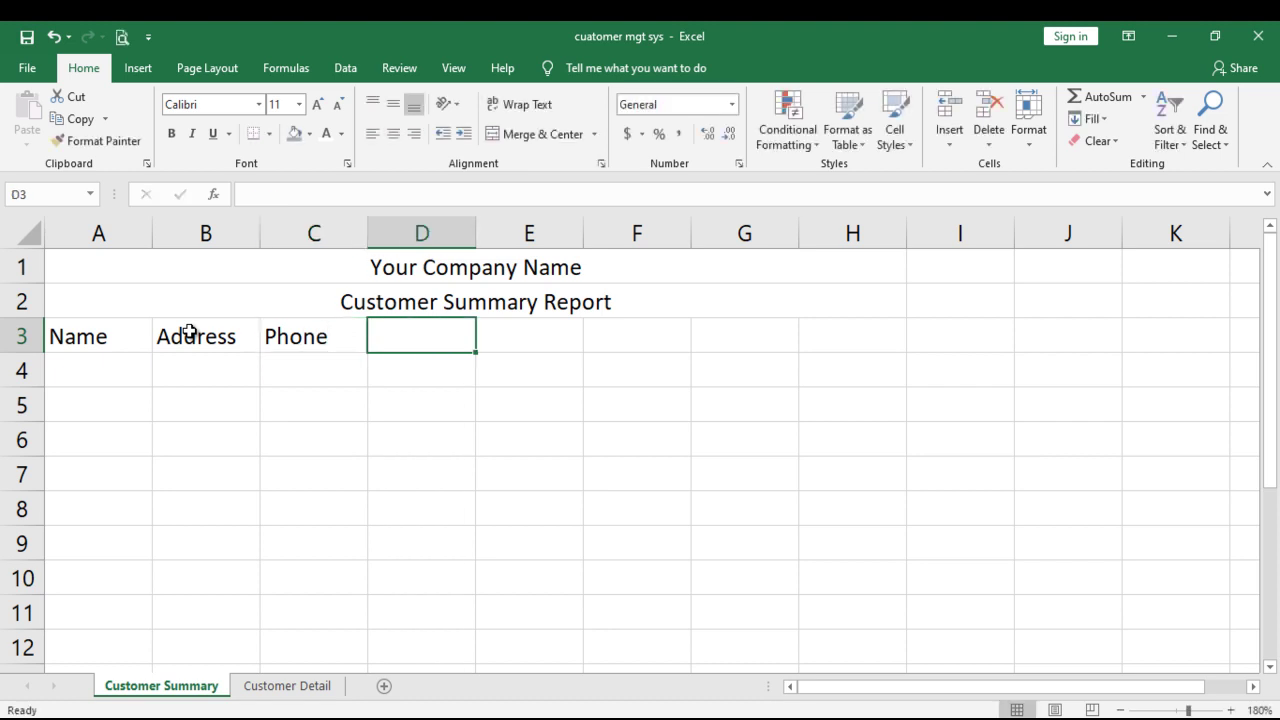
# Enter the headings "Opening Balance" in cell D3 and "Receivable" in cell E3.
pyautogui.write('O')
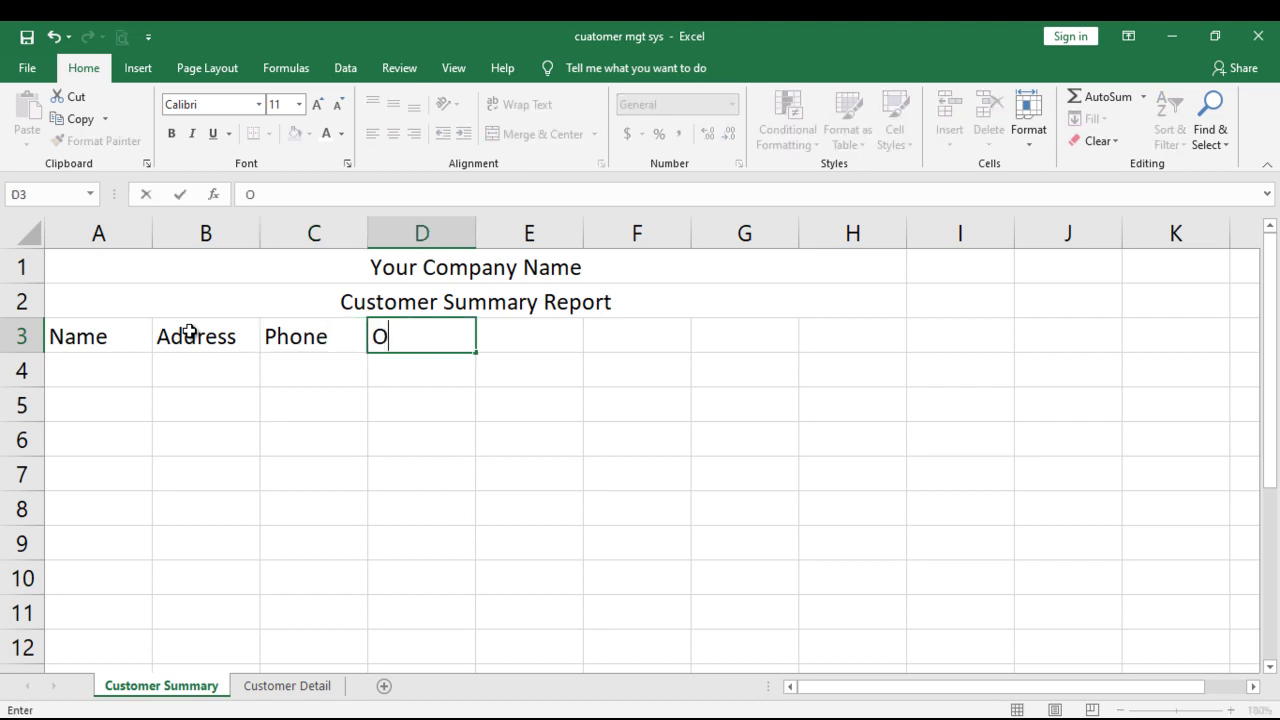
pyautogui.write('pening B')
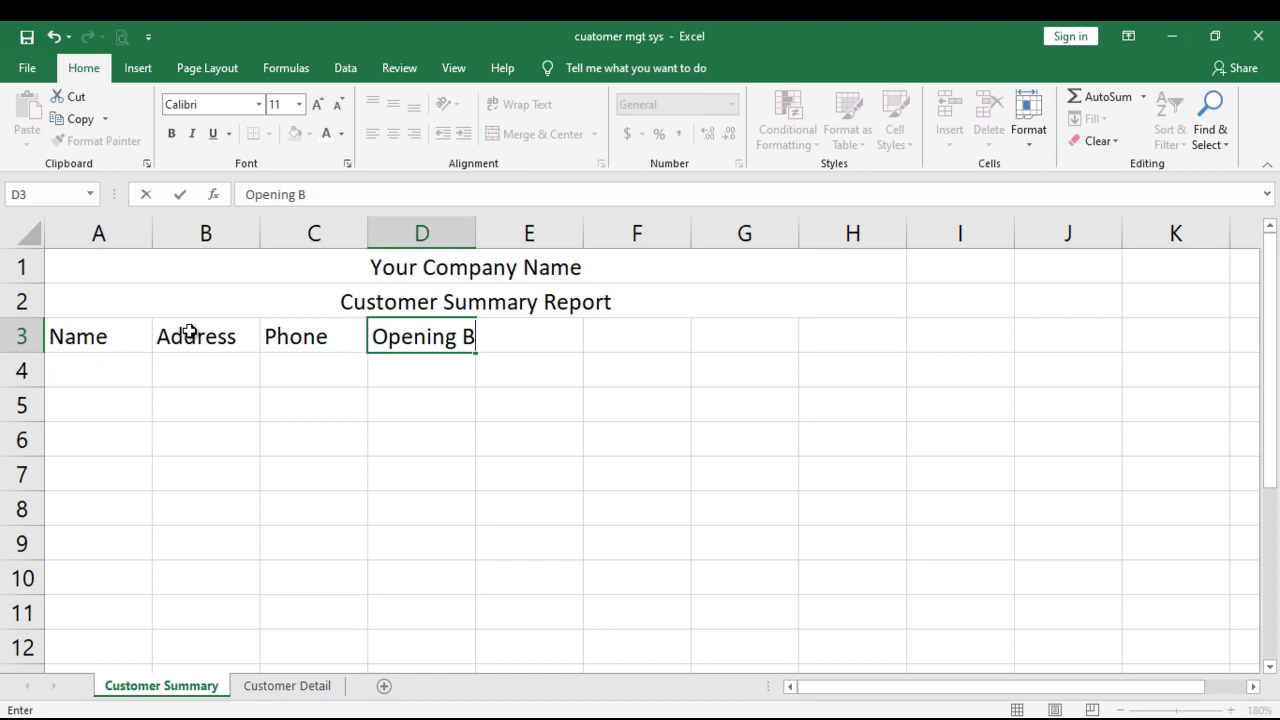
pyautogui.write('alance')
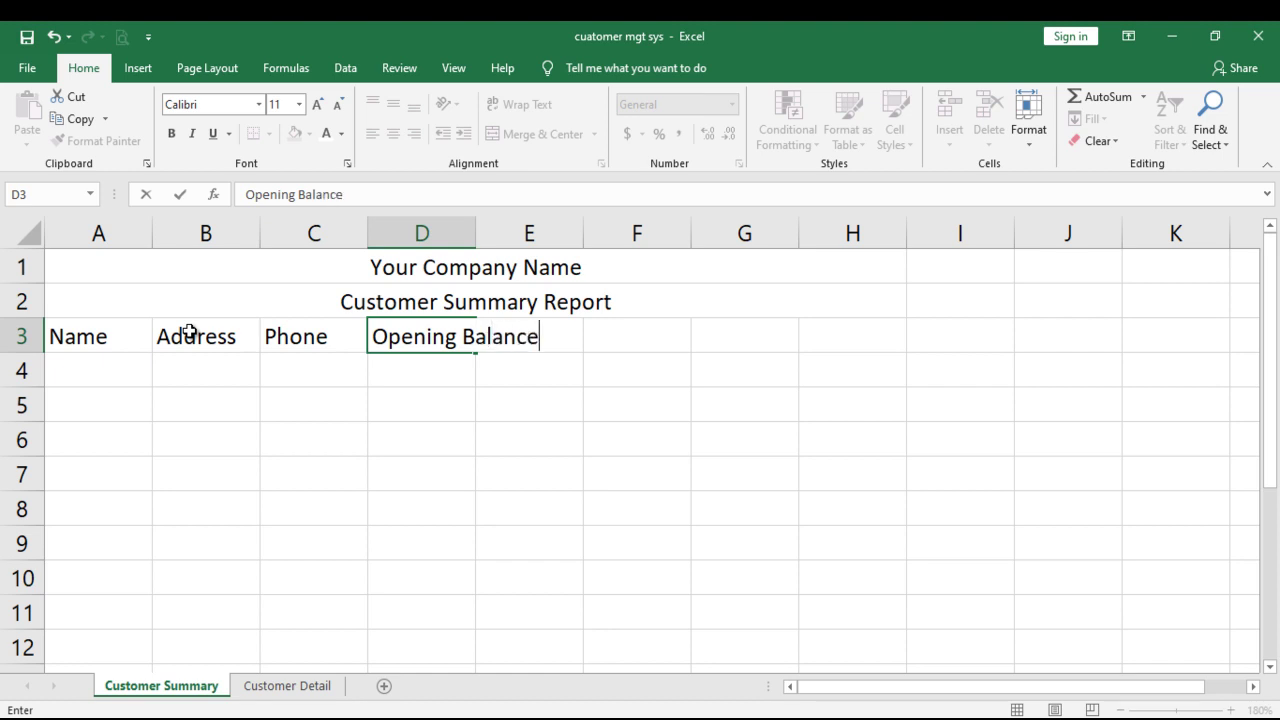
pyautogui.press('Tab')
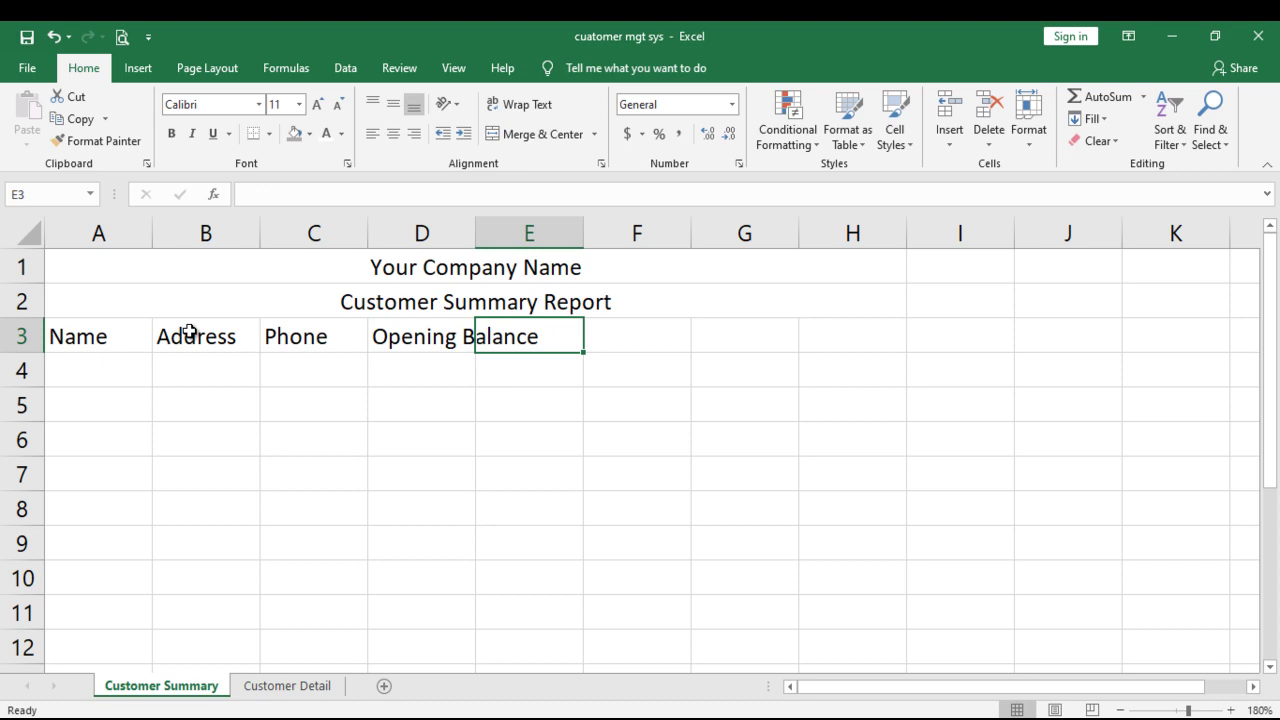
pyautogui.write('Receivable')
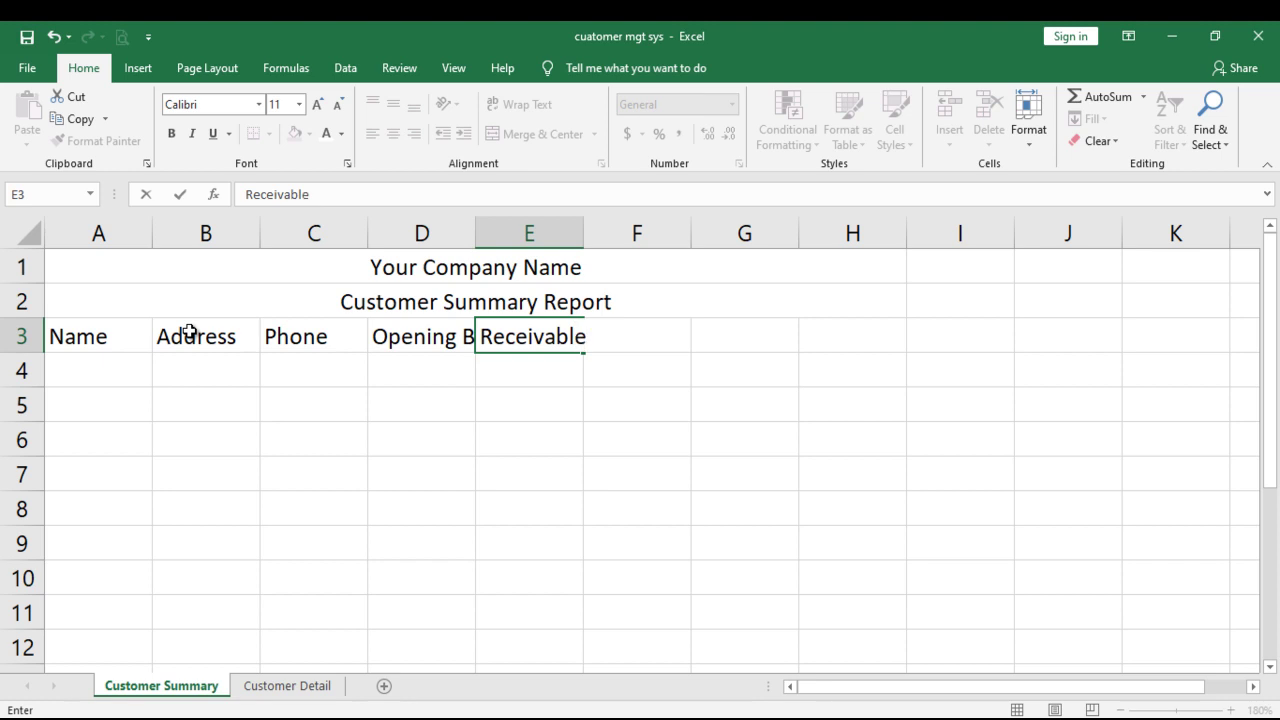
pyautogui.press('Tab')
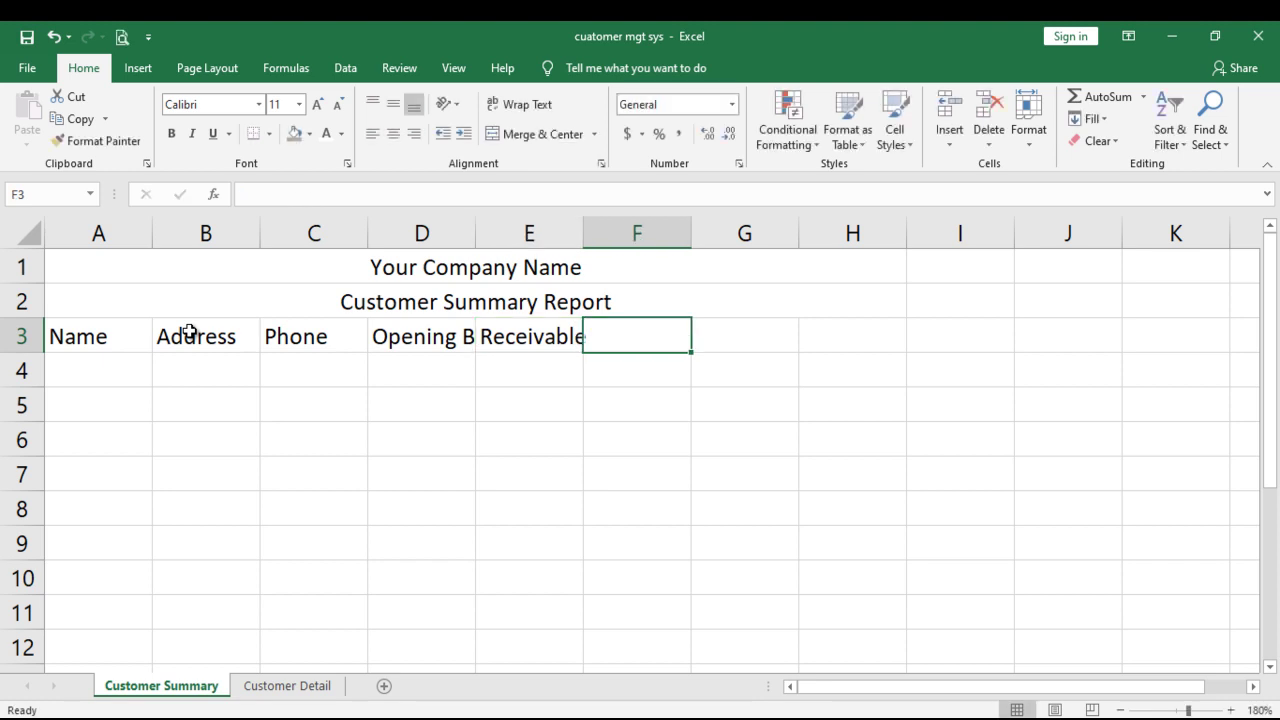
# Complete the heading row with "Receipt" in cell F3 and "Closing Balance" in cell G3.
pyautogui.write('Rec')
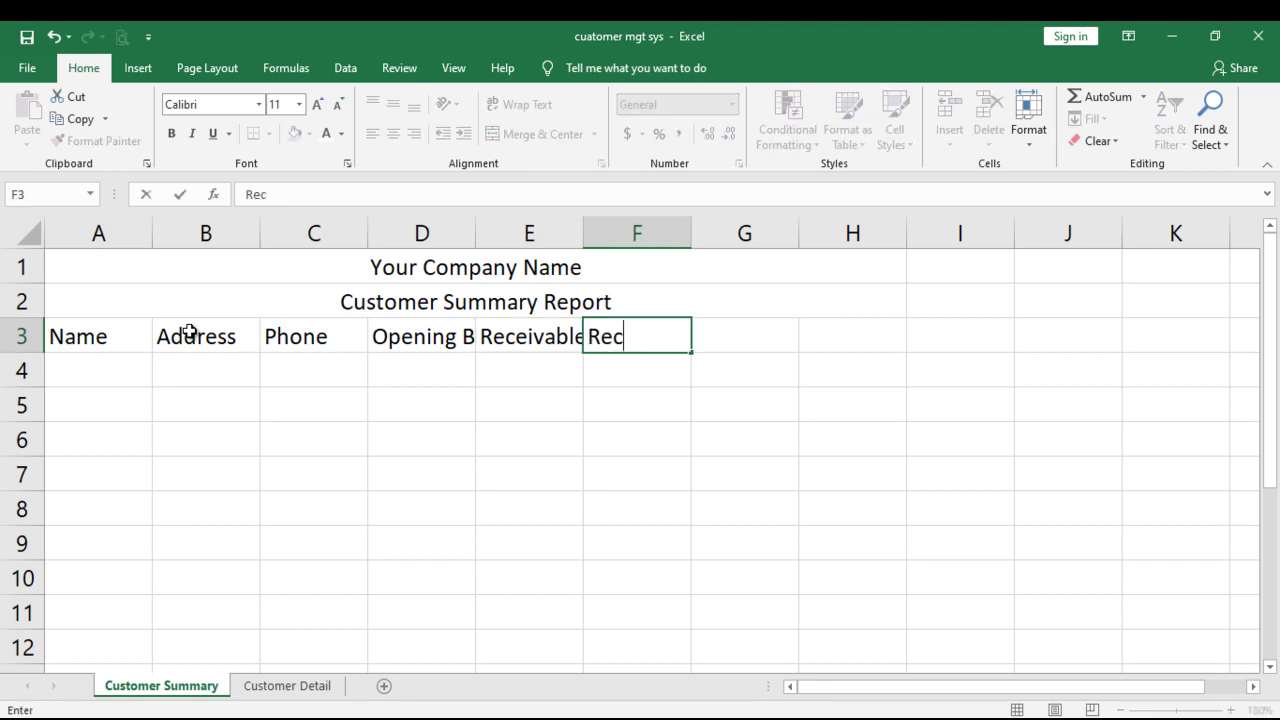
pyautogui.write('eipt')
pyautogui.press('Tab')
pyautogui.write('C')
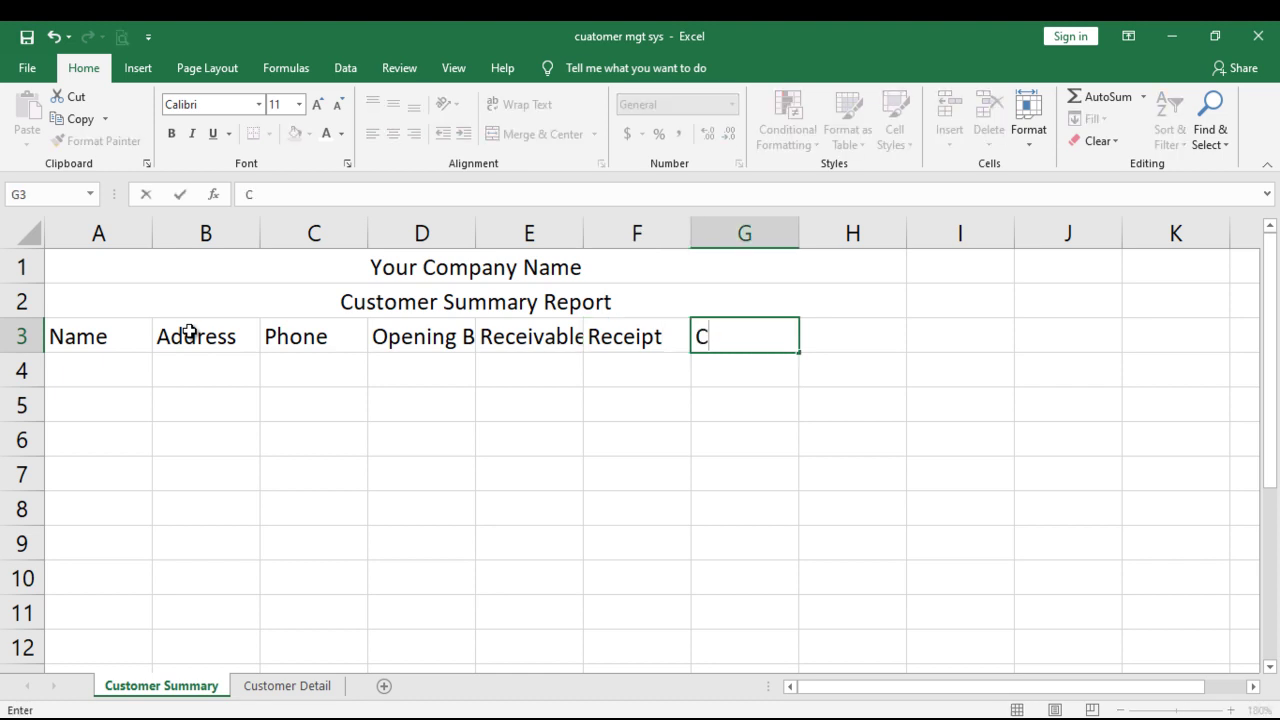
pyautogui.write('losing B')
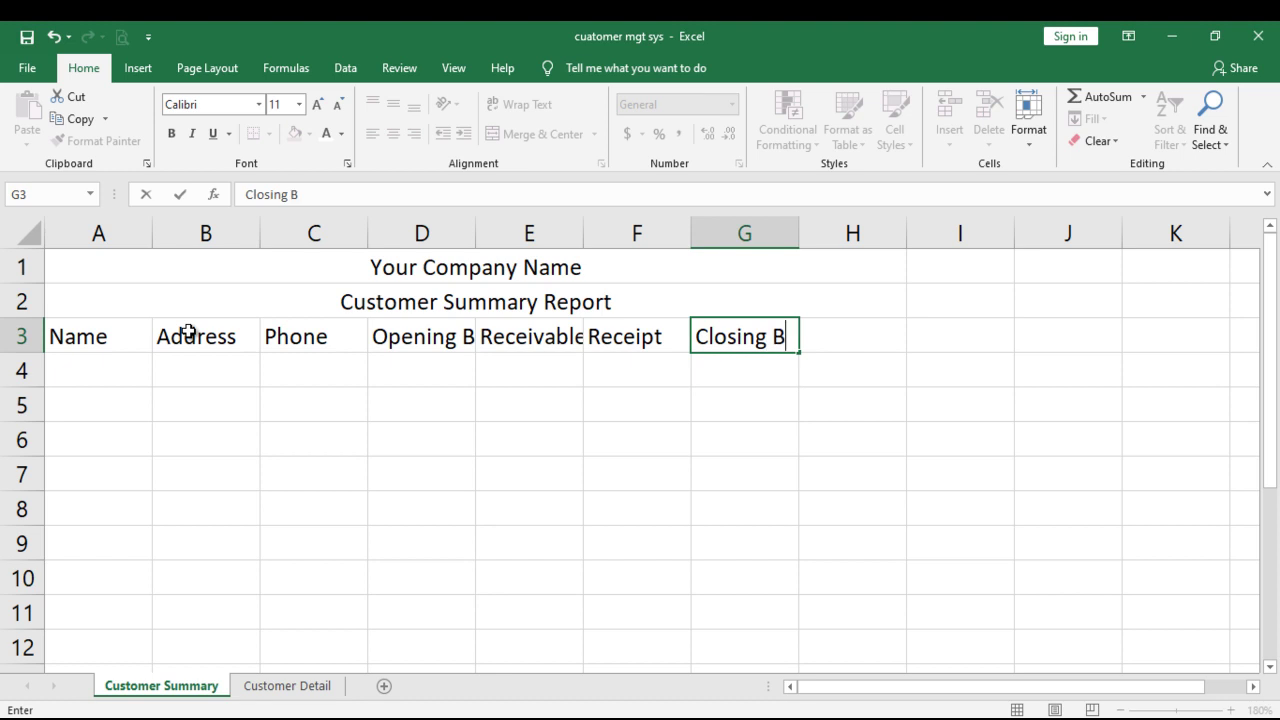
pyautogui.write('alance')
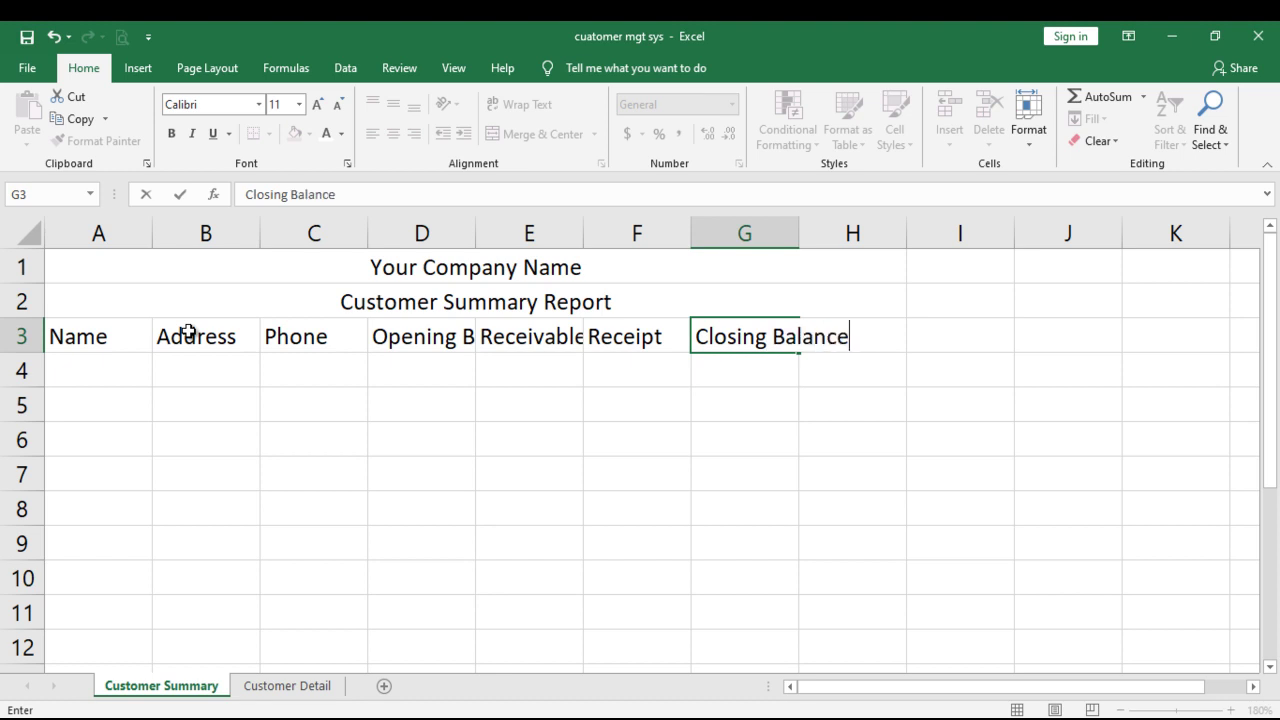
pyautogui.click(197, 437)
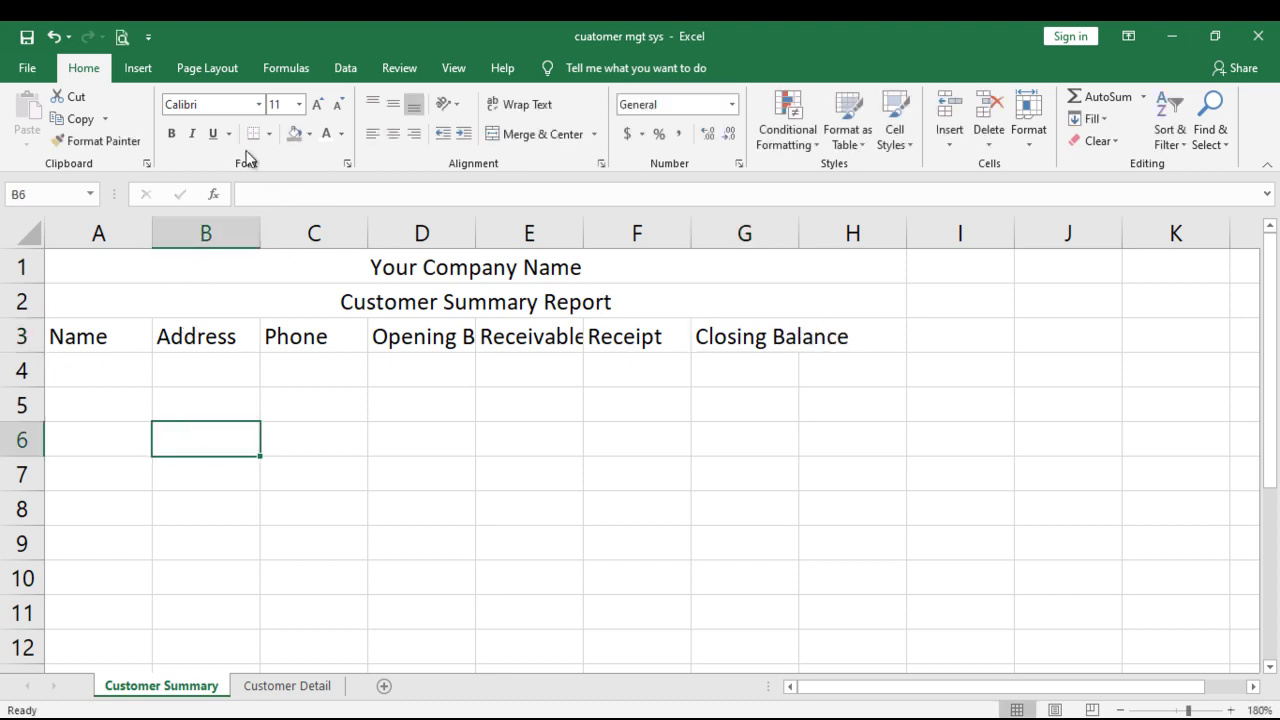
# Widen columns A through F so their headings fit, making the Name column the widest.
pyautogui.moveTo(150, 233); pyautogui.dragTo(263, 233)
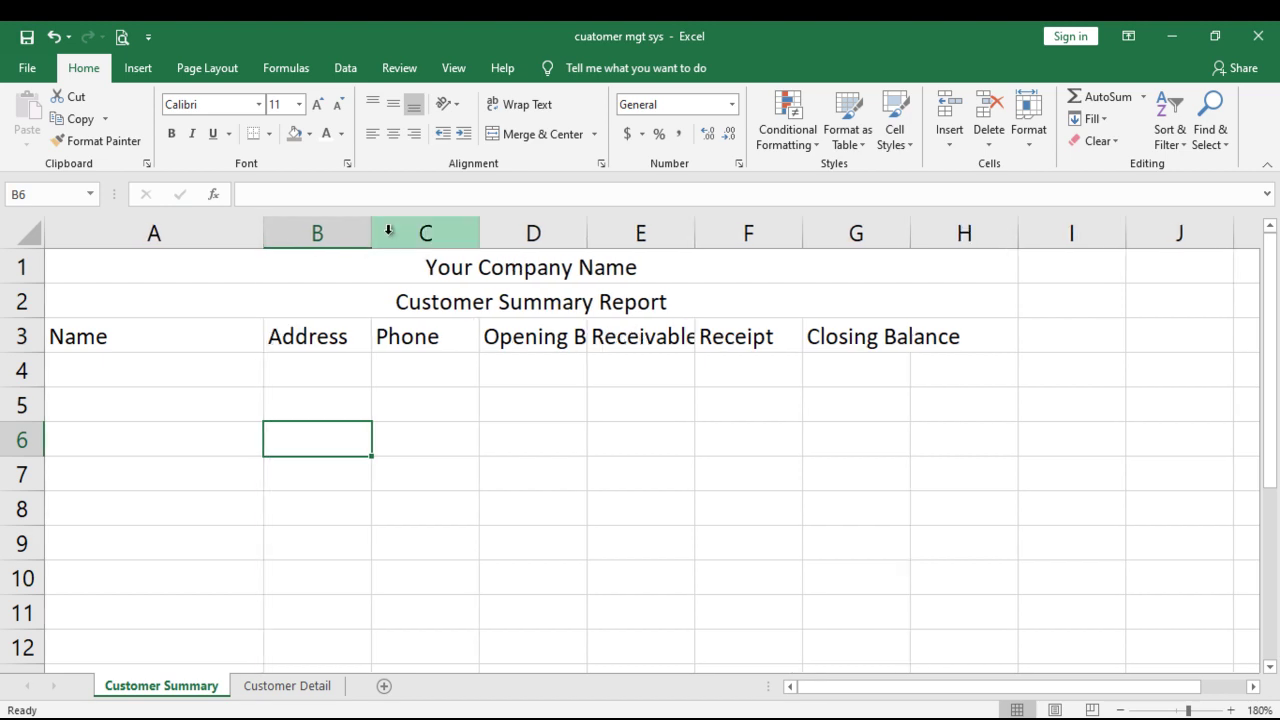
pyautogui.moveTo(371, 233); pyautogui.dragTo(411, 233)
pyautogui.moveTo(522, 234); pyautogui.dragTo(551, 234)
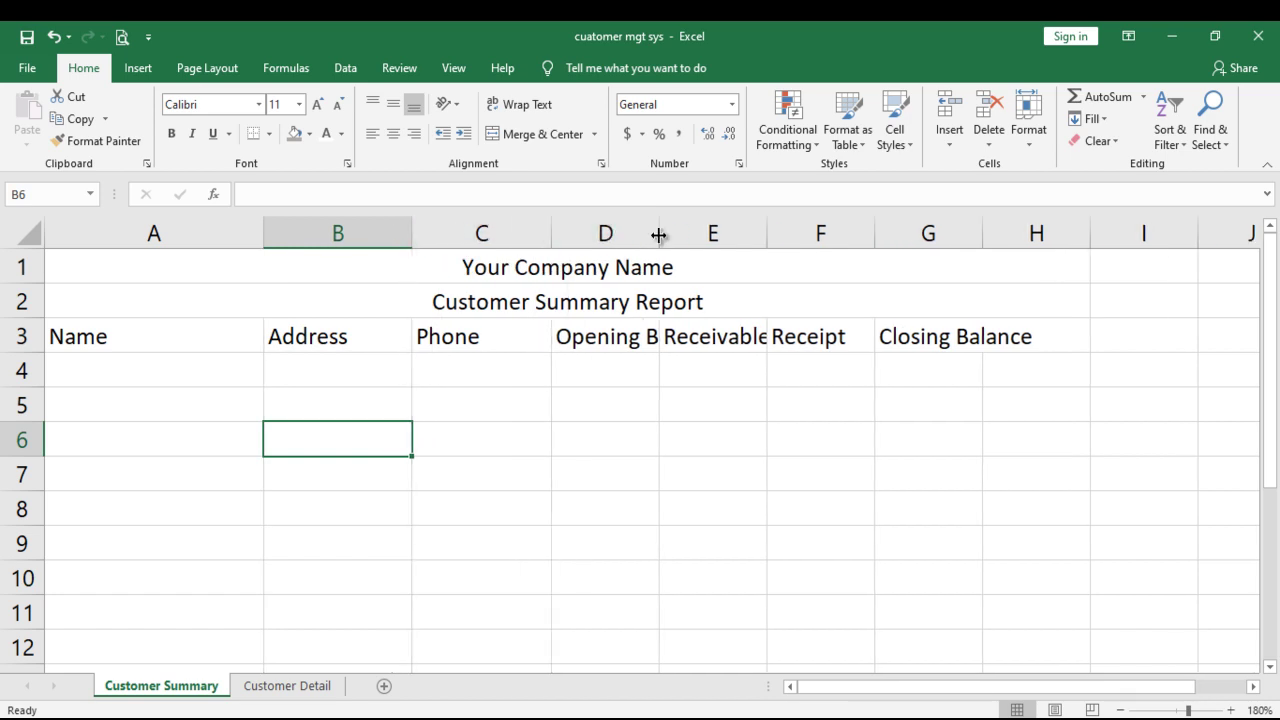
pyautogui.moveTo(658, 234); pyautogui.dragTo(728, 233)
pyautogui.moveTo(840, 240); pyautogui.dragTo(866, 240)
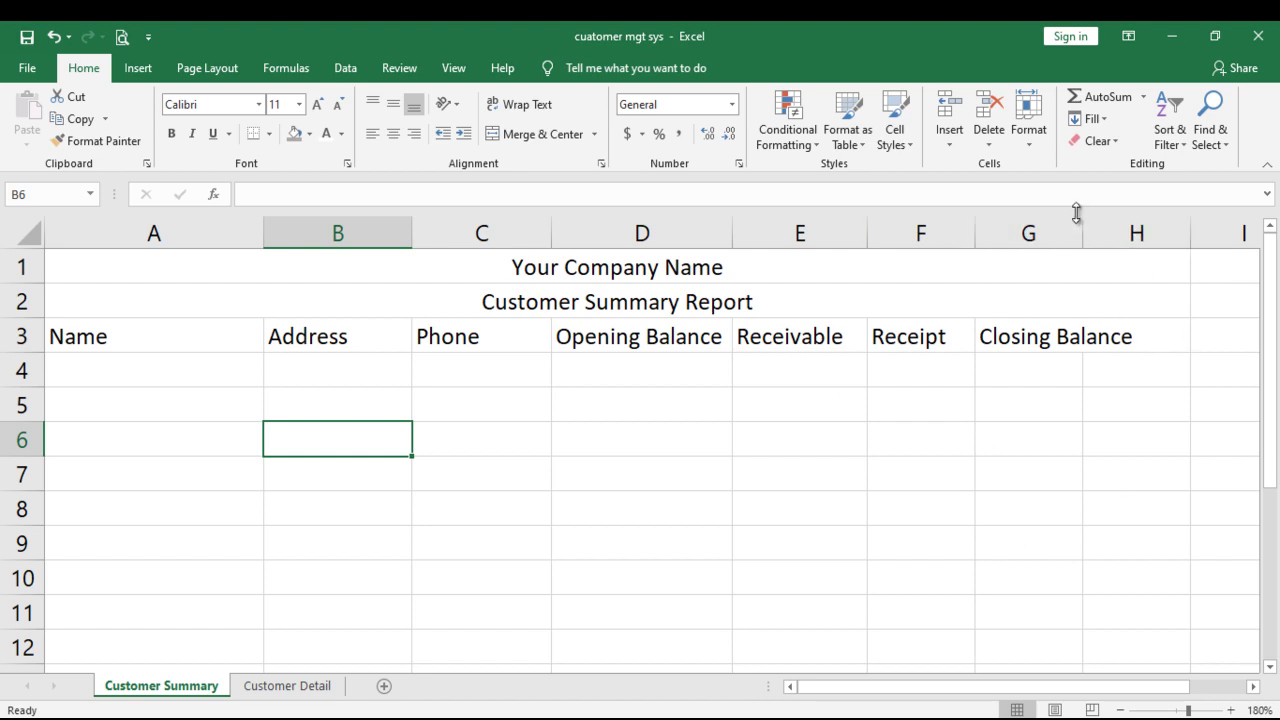
pyautogui.moveTo(975, 231); pyautogui.dragTo(990, 230)
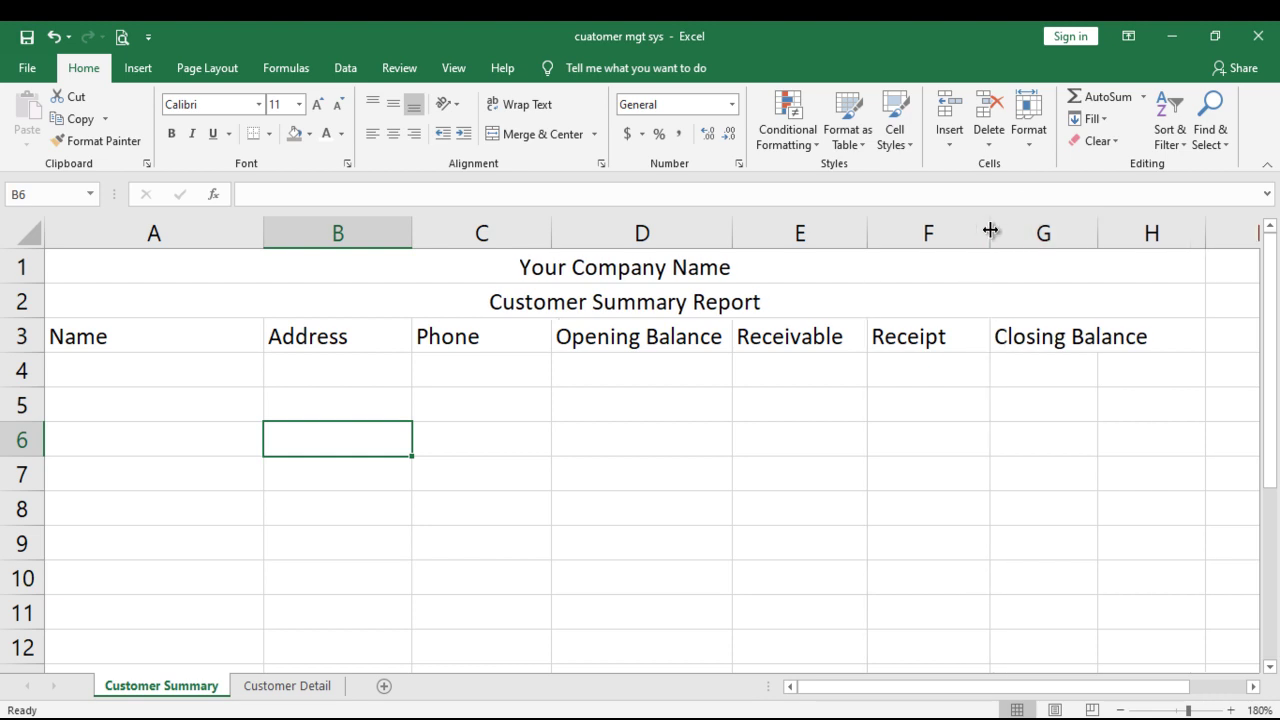
# Format the company name title in row 1 with a black fill, white text and the Algerian font.
pyautogui.click(678, 278)
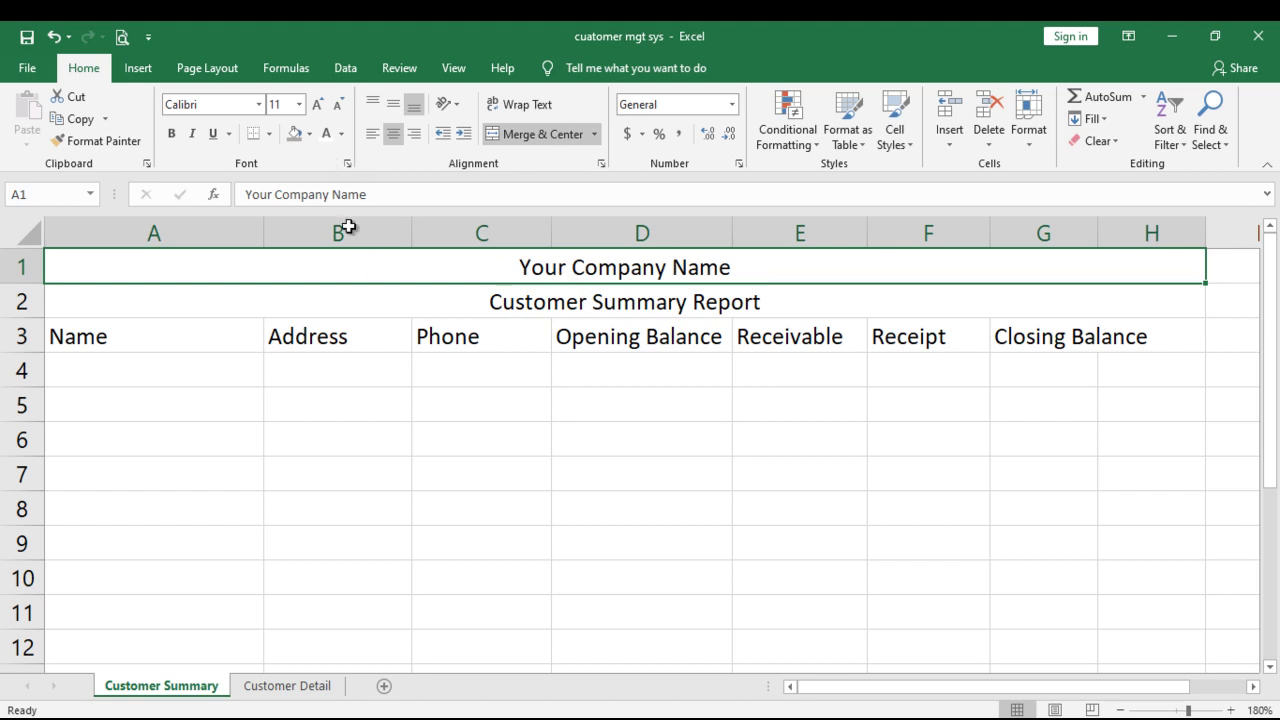
pyautogui.click(309, 133)
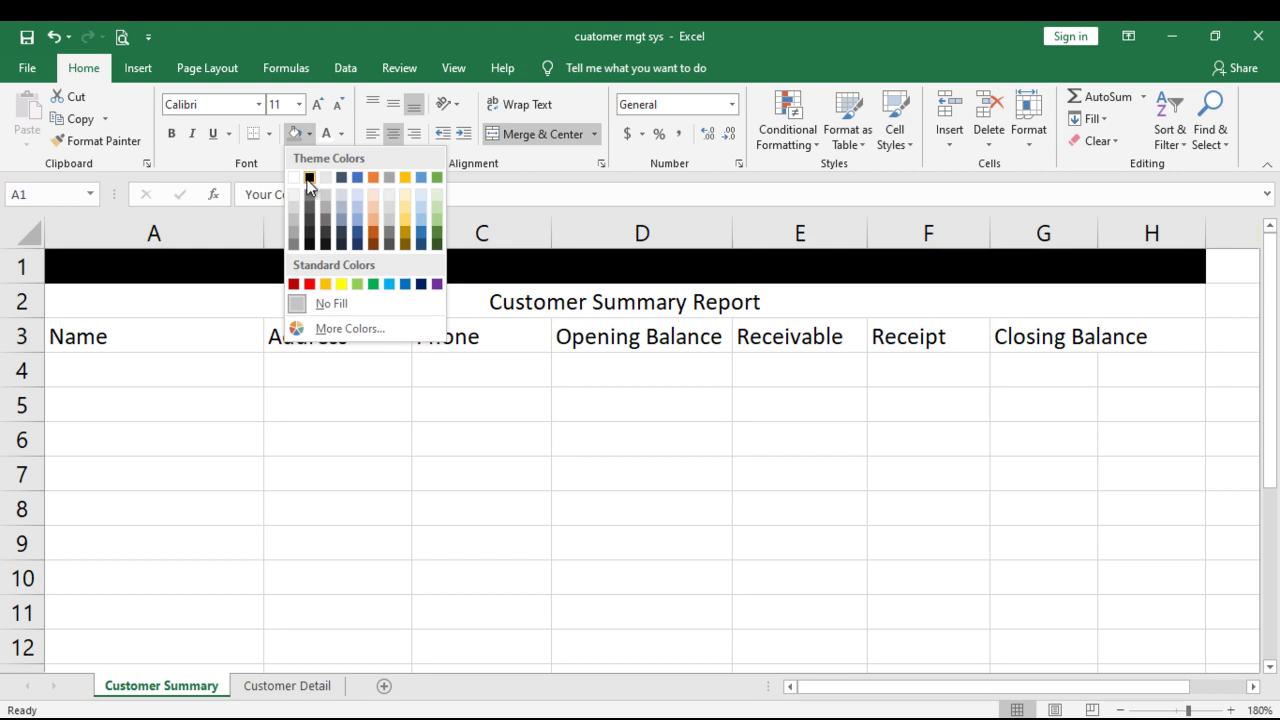
pyautogui.click(309, 179)
pyautogui.click(341, 135)
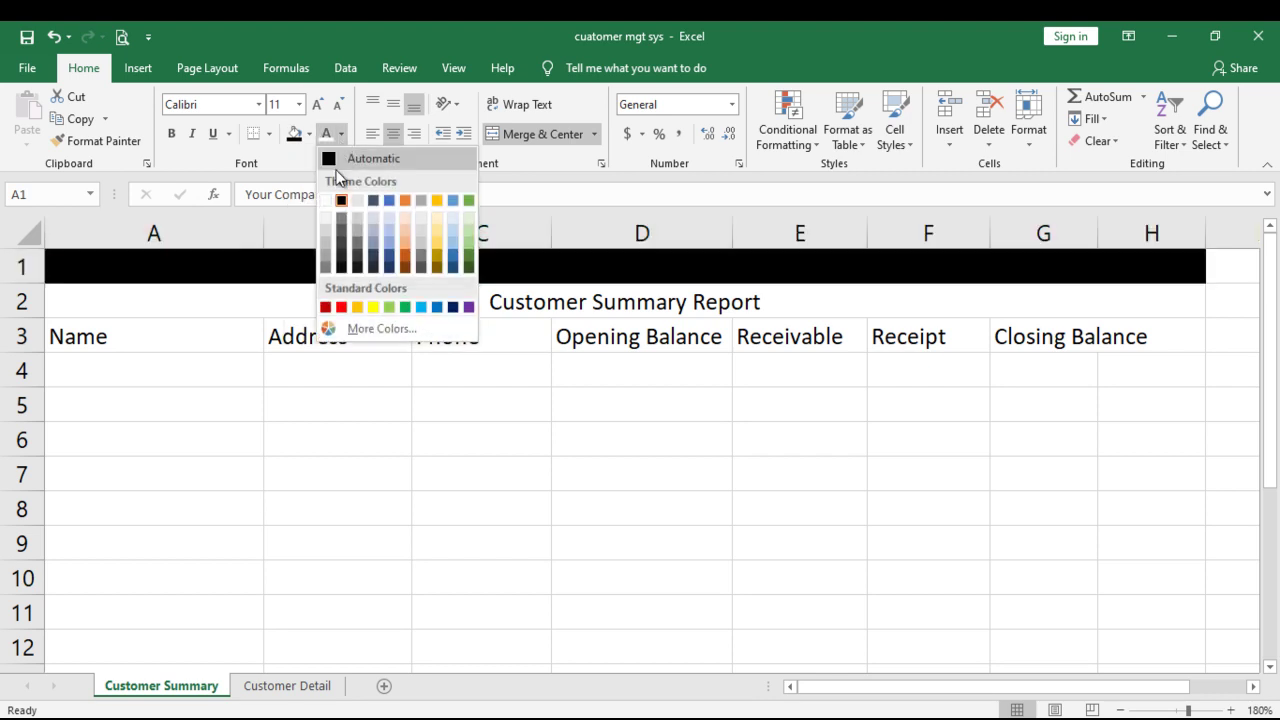
pyautogui.click(330, 202)
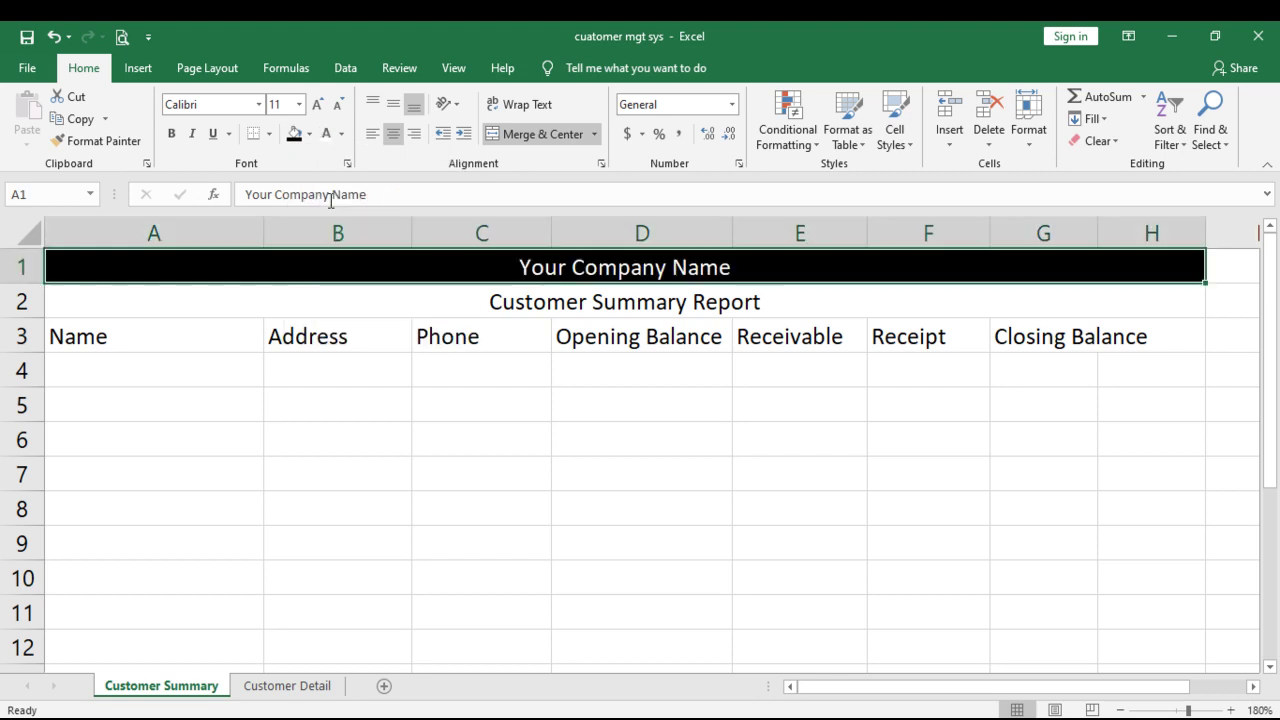
pyautogui.click(258, 104)
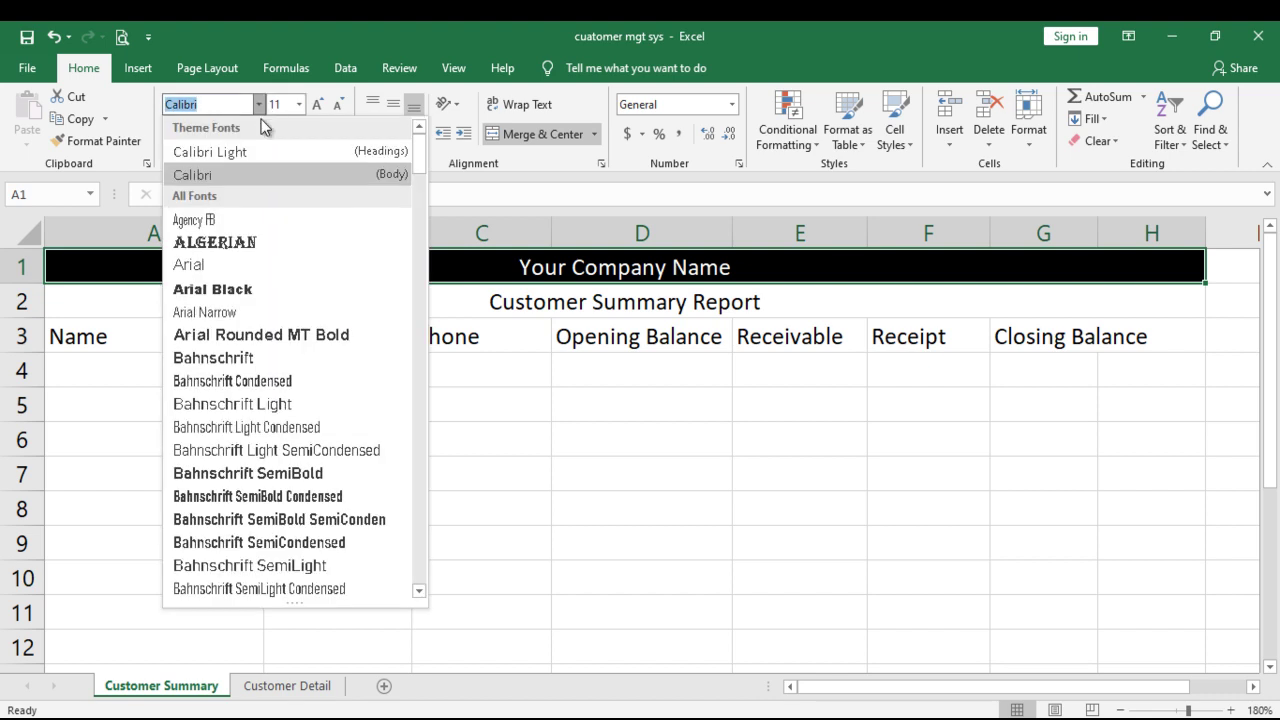
pyautogui.click(248, 243)
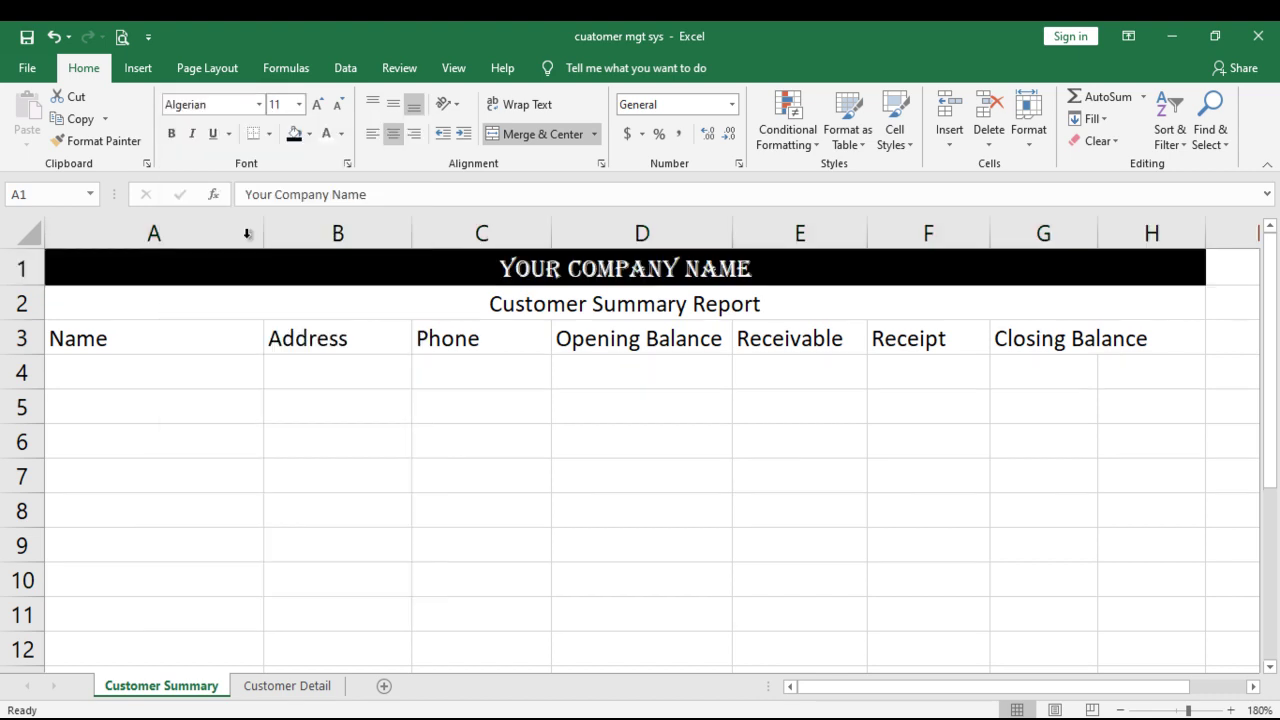
# Fill the merged Customer Summary Report cell in row 2 with a medium gray theme color.
pyautogui.click(280, 300)
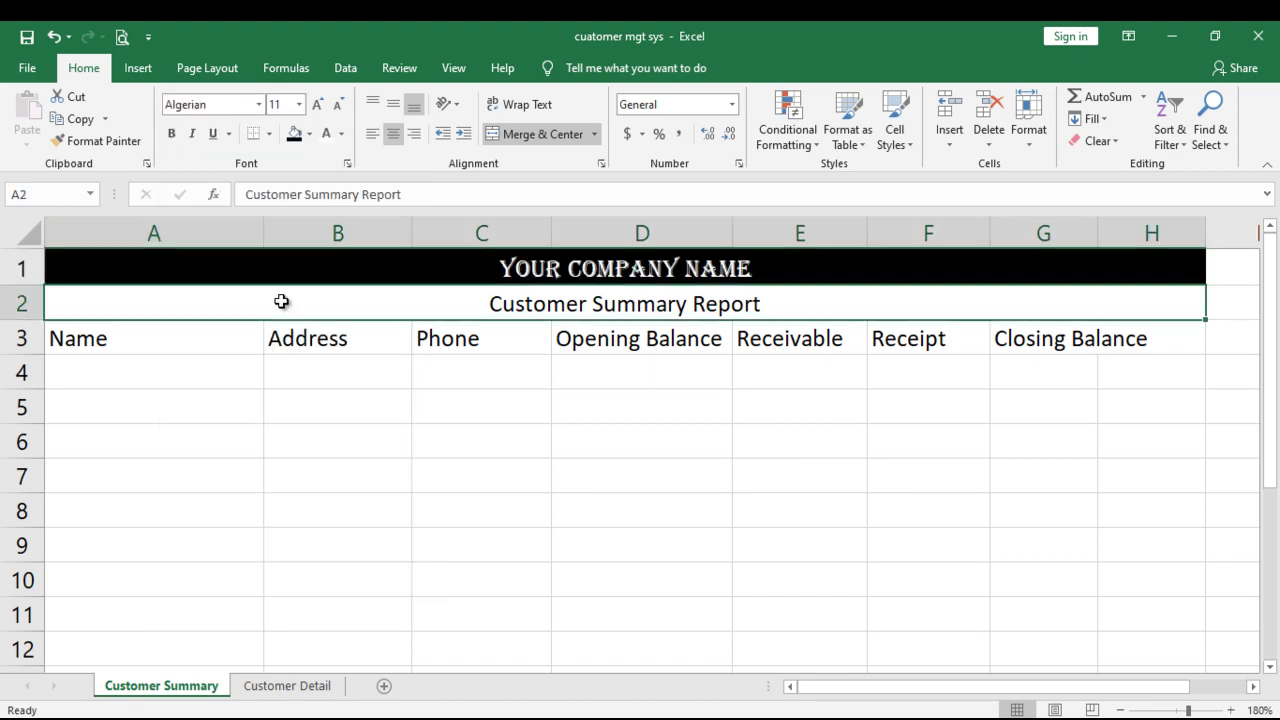
pyautogui.click(310, 134)
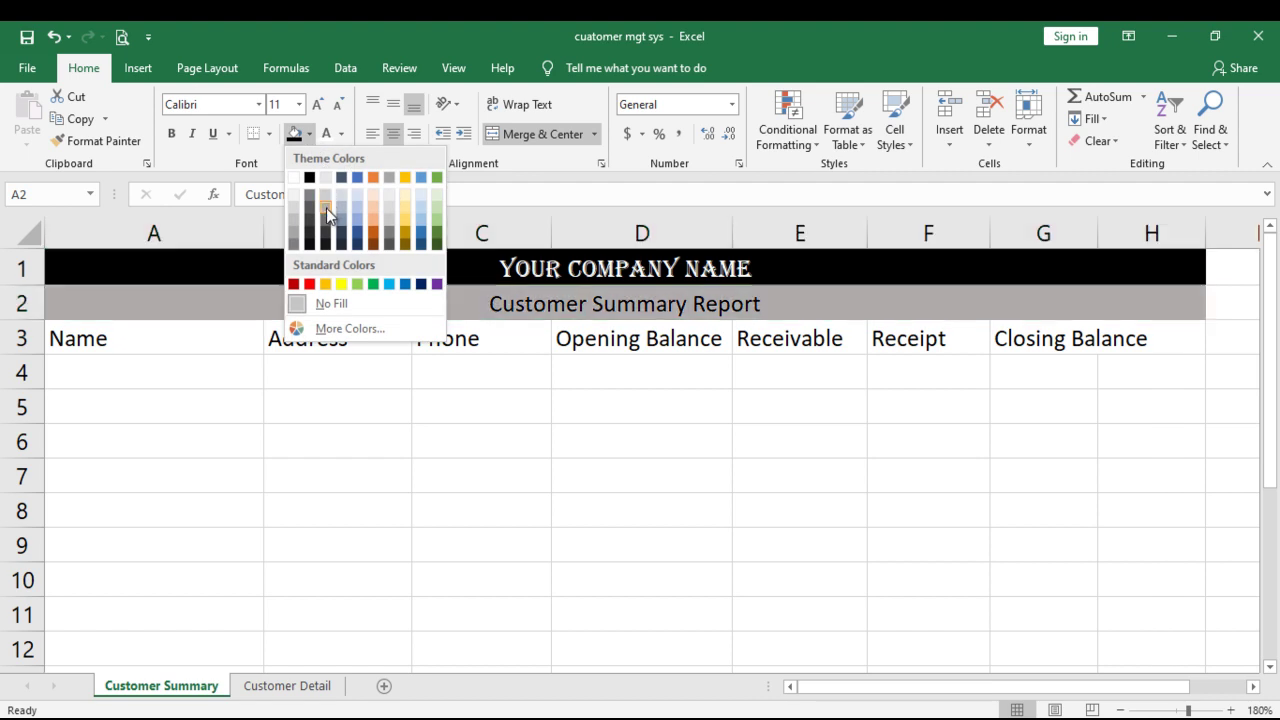
pyautogui.click(326, 208)
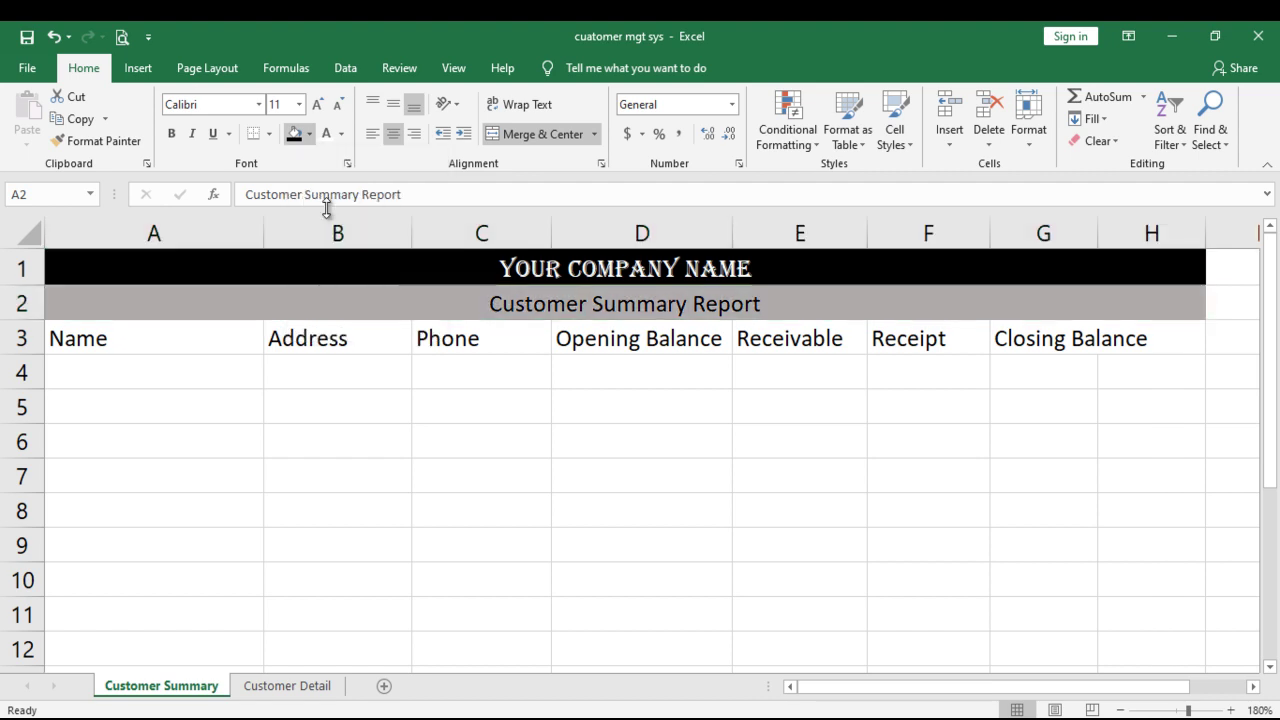
# Set the Customer Summary Report title in row 2 to white text at font size 14.
pyautogui.click(341, 133)
pyautogui.click(326, 200)
pyautogui.click(315, 104)
pyautogui.click(315, 104)
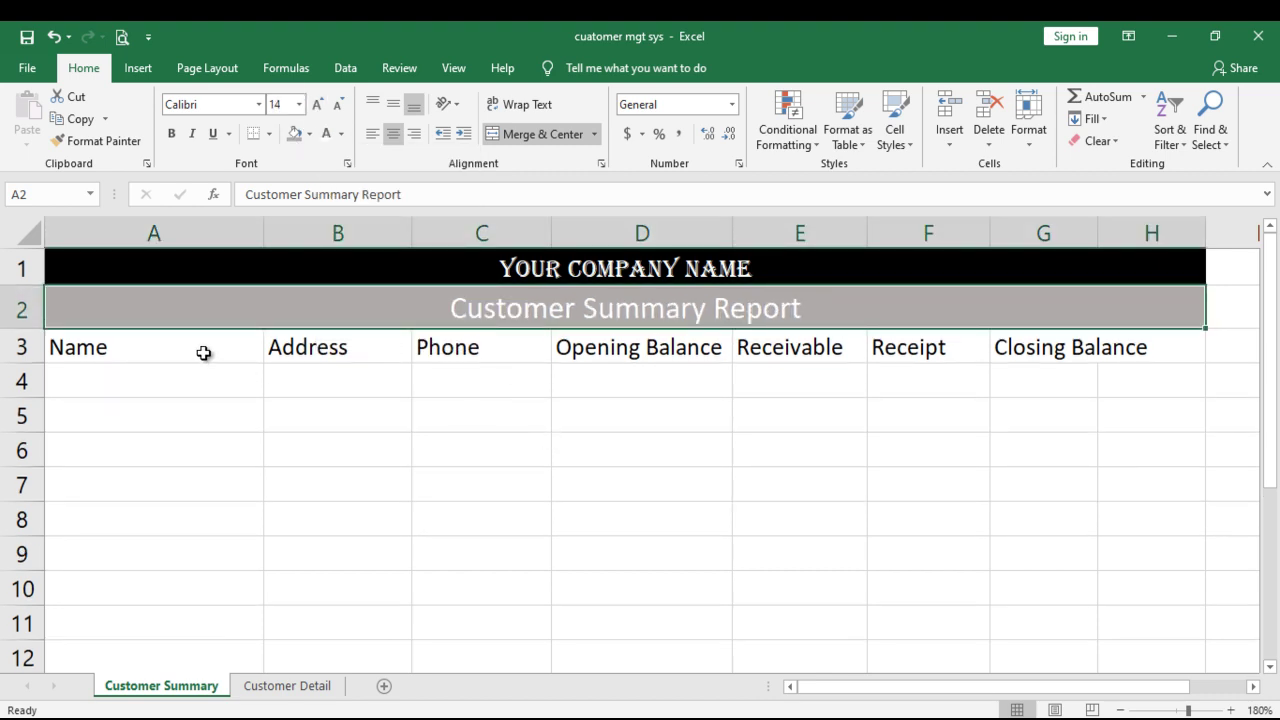
# Convert the range A3:H5 into a table that uses the row 3 headings as its headers.
pyautogui.click(163, 388)
pyautogui.moveTo(126, 351); pyautogui.dragTo(1114, 343)
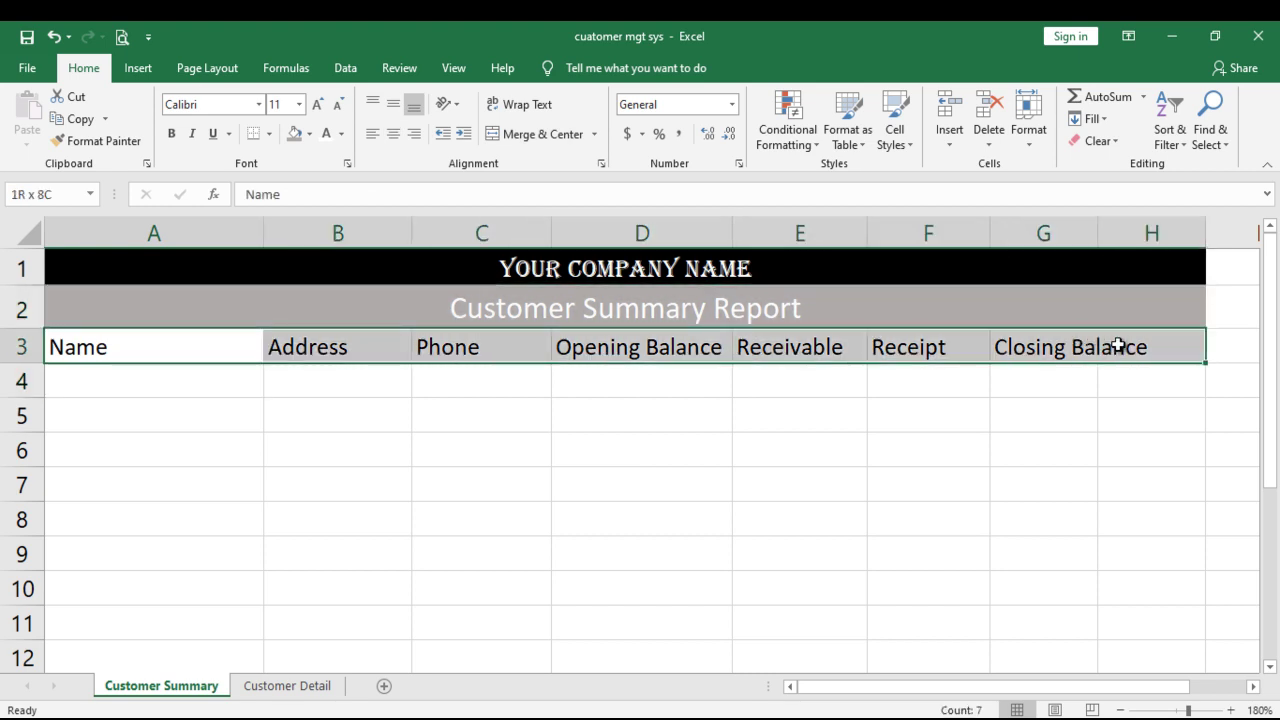
pyautogui.moveTo(1117, 345); pyautogui.dragTo(1128, 413)
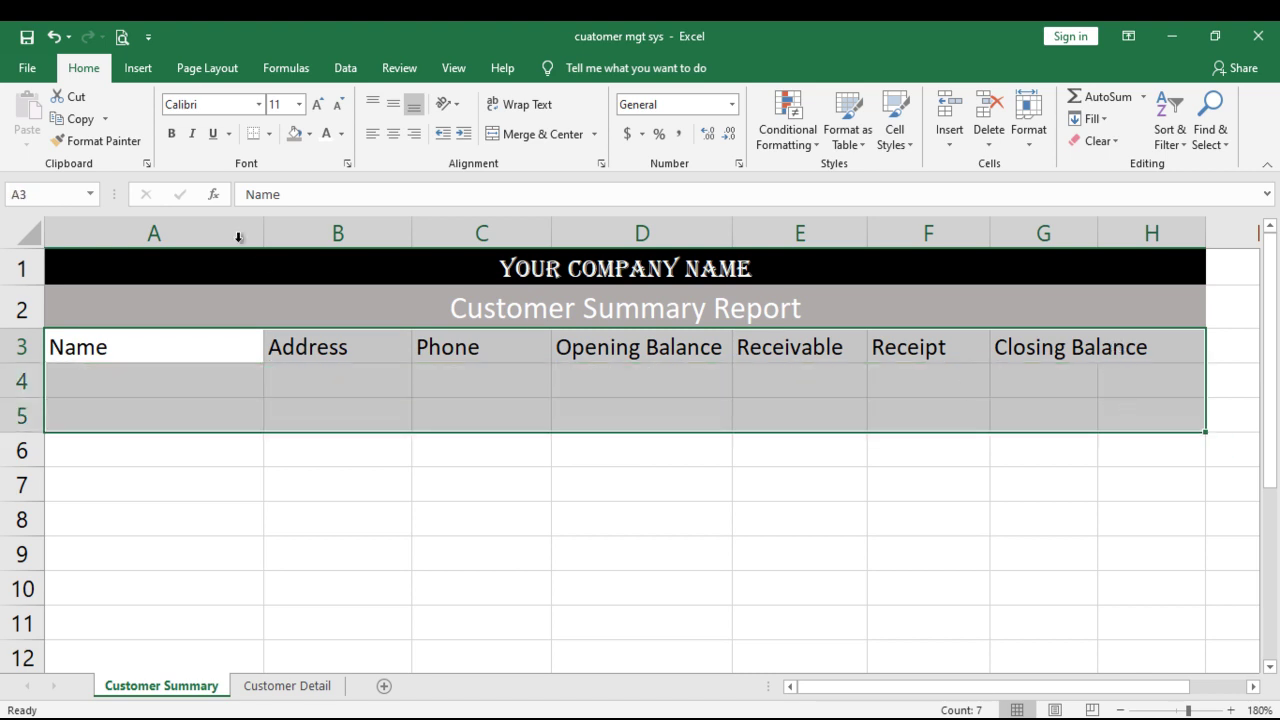
pyautogui.click(140, 70)
pyautogui.click(160, 112)
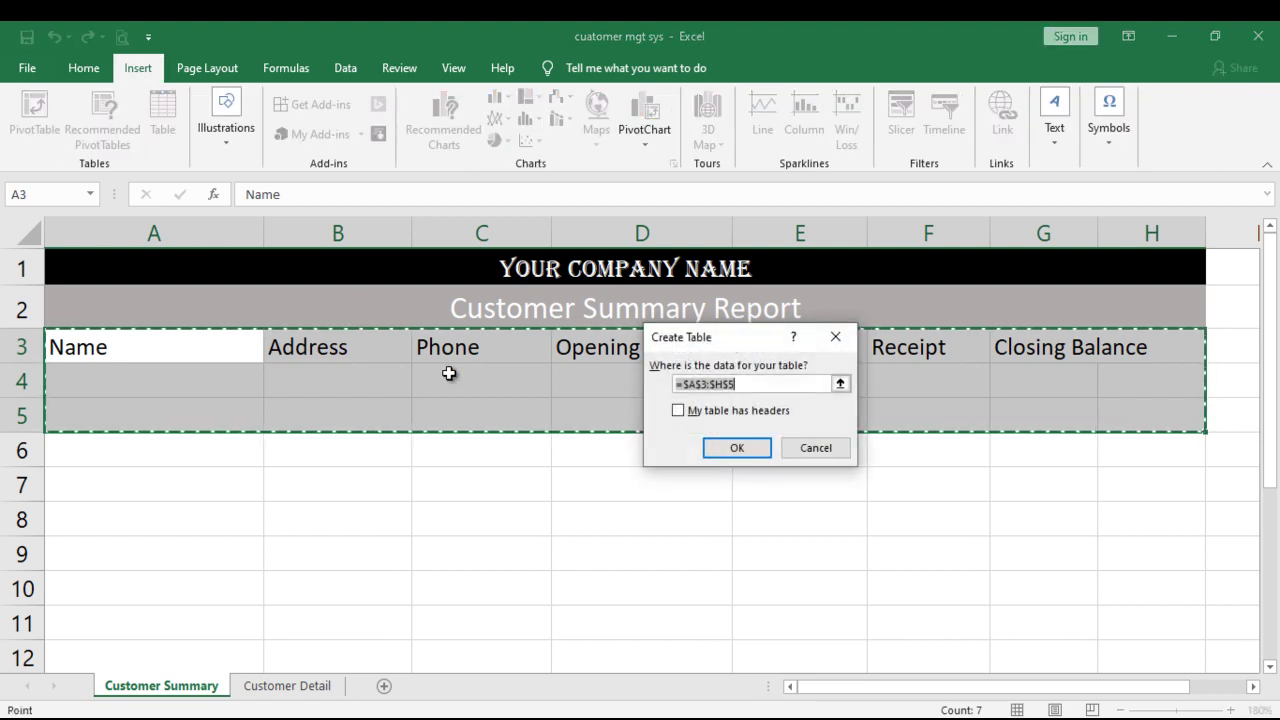
pyautogui.click(755, 417)
pyautogui.click(749, 449)
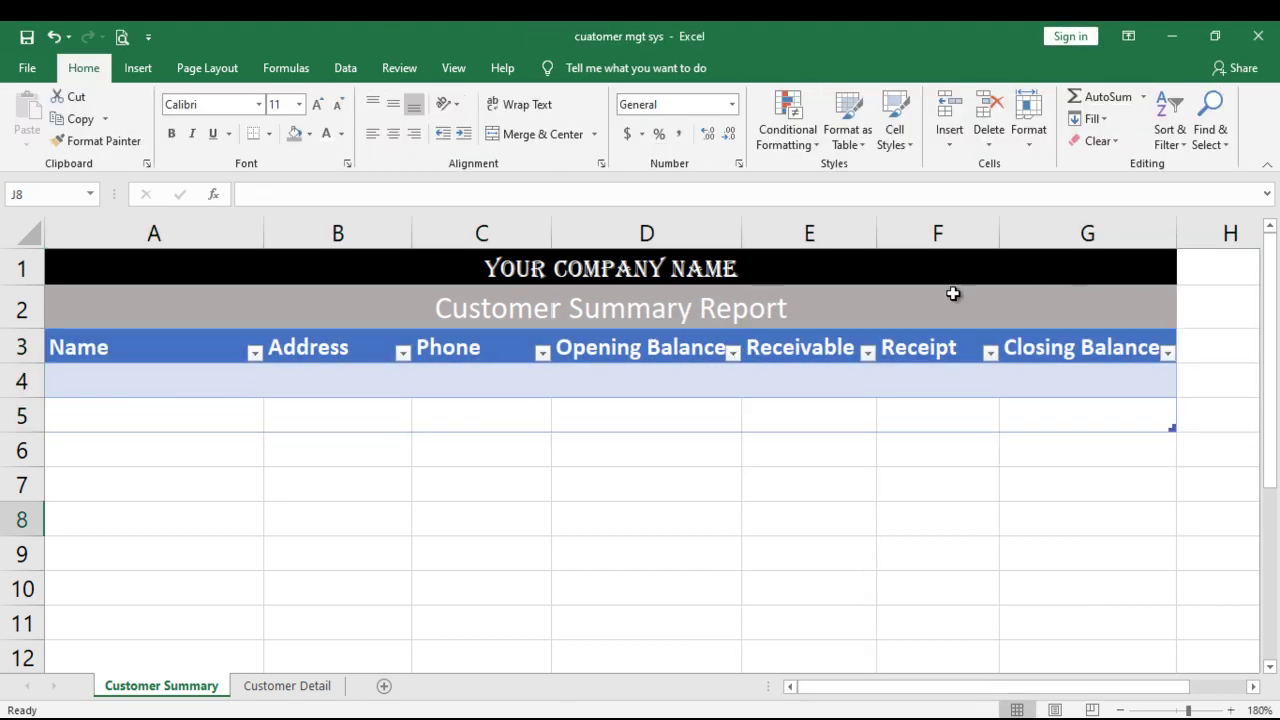
# Apply the medium table style with a black header, black gridlines and gray banded rows to the table.
pyautogui.click(100, 349)
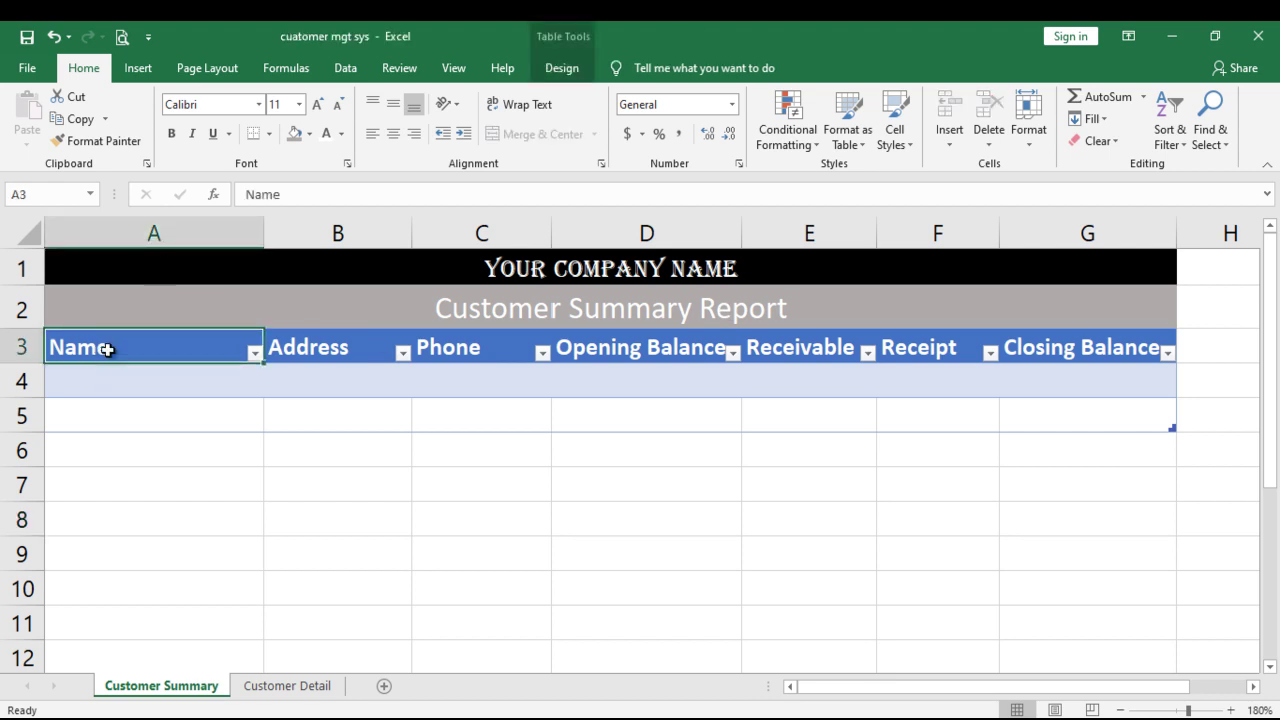
pyautogui.click(572, 70)
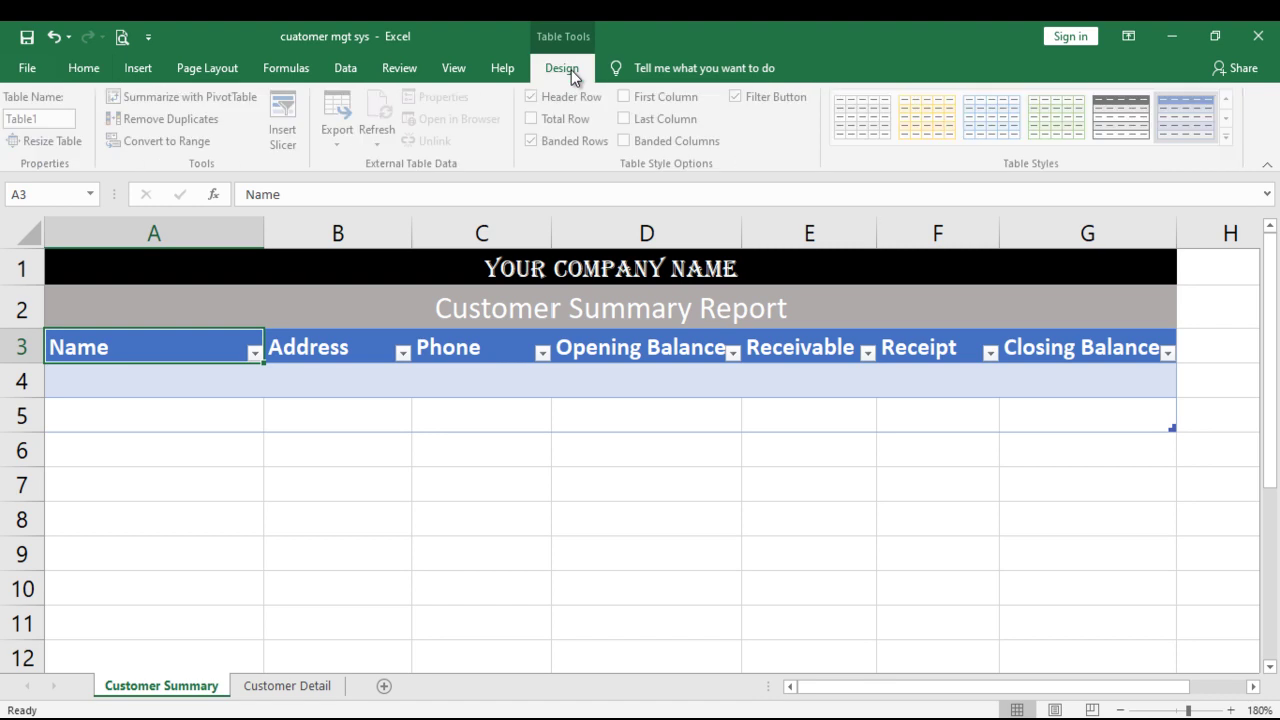
pyautogui.click(1231, 136)
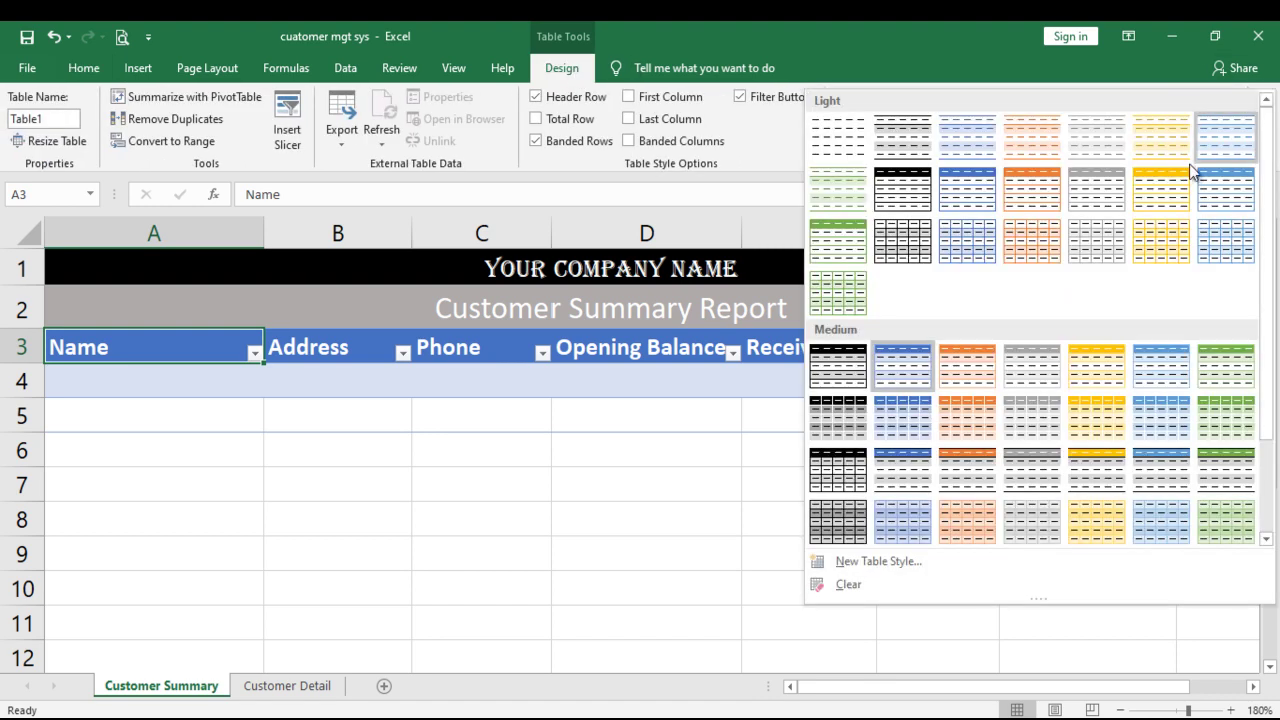
pyautogui.click(846, 467)
# Extend the table with three more blank rows, down to row 8.
pyautogui.click(1064, 416)
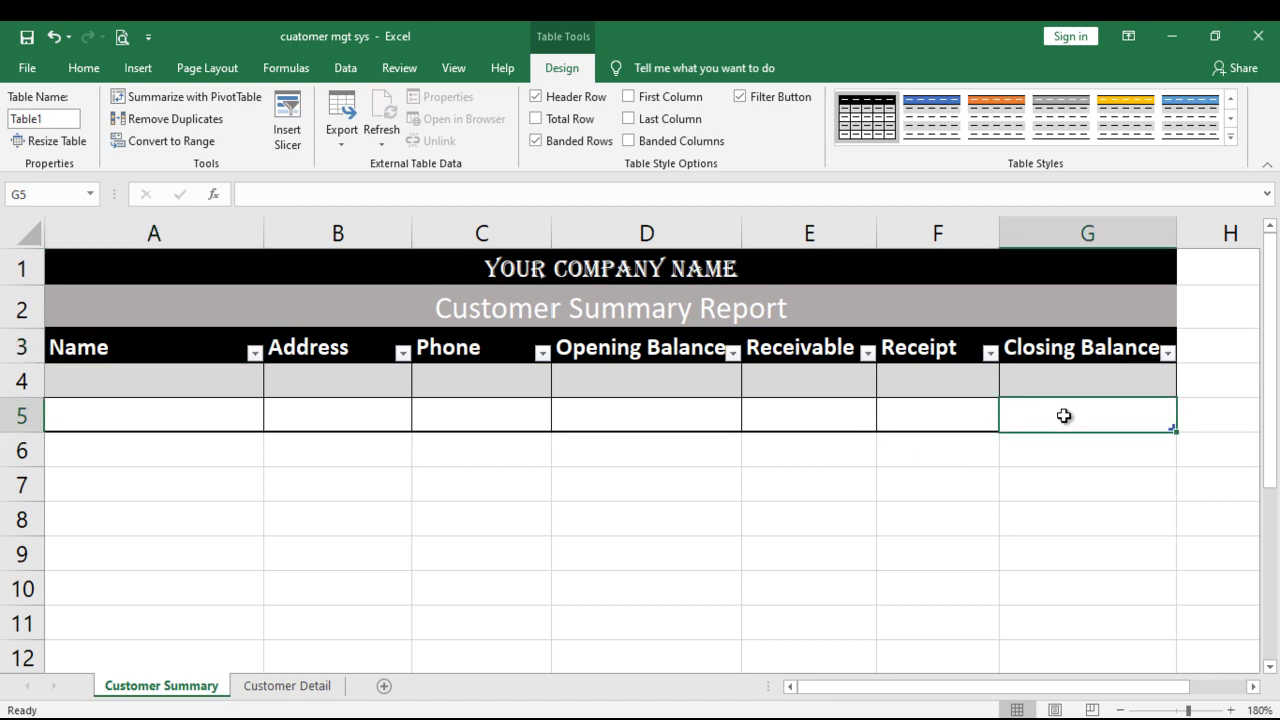
pyautogui.press('Tab')
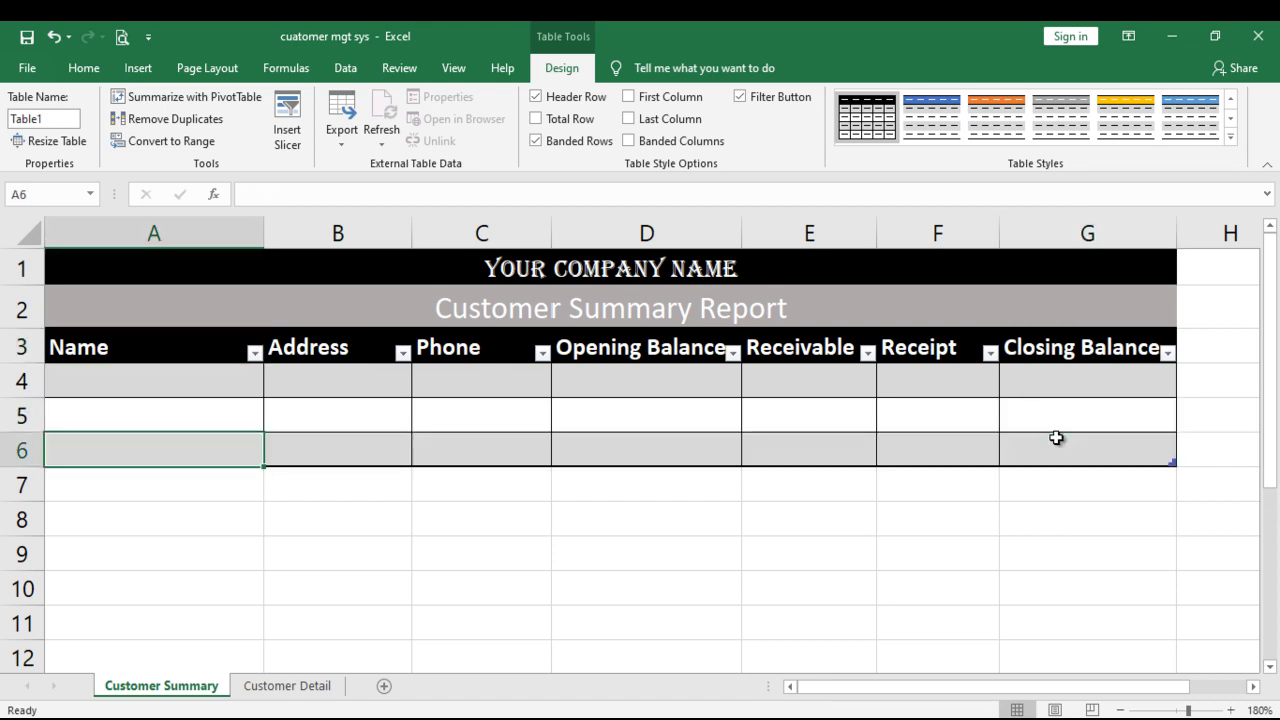
pyautogui.press('Tab')
pyautogui.press('Tab')
pyautogui.press('Tab')
pyautogui.press('Tab')
pyautogui.press('Tab')
pyautogui.press('Tab')
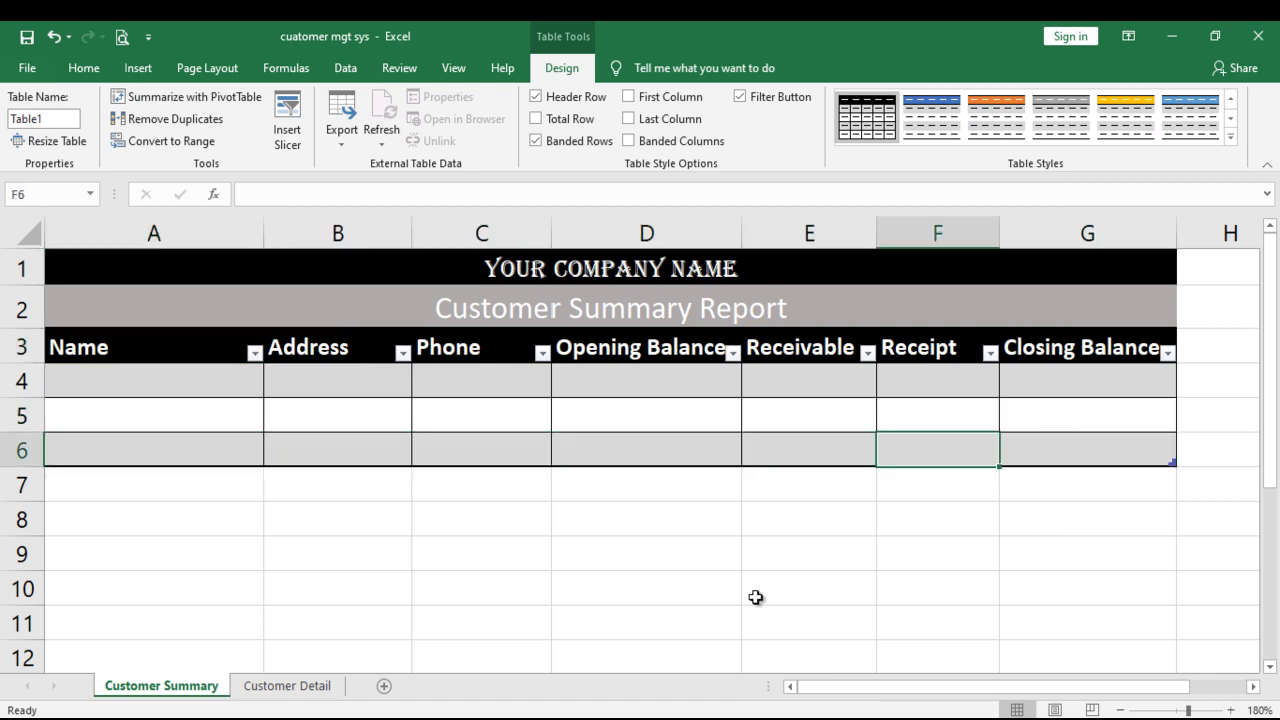
pyautogui.press('Tab')
pyautogui.press('Tab')
pyautogui.press('Tab')
pyautogui.press('Tab')
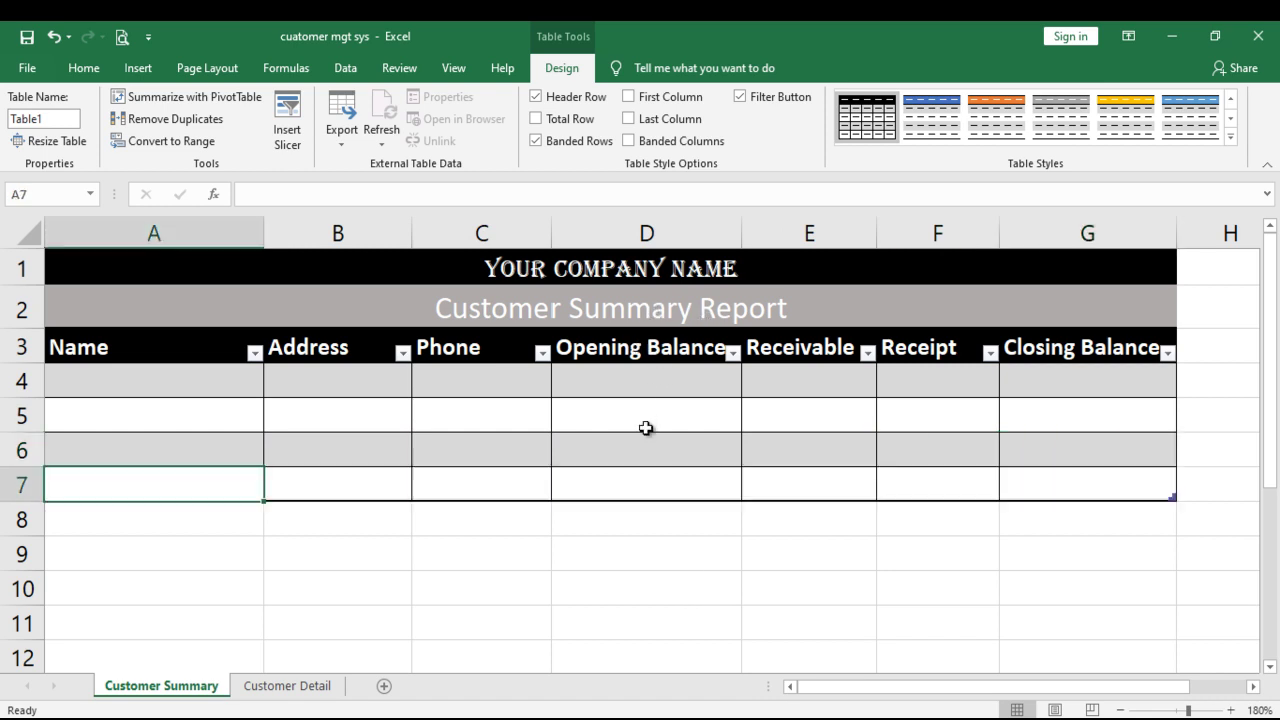
pyautogui.press('Tab')
pyautogui.press('Tab')
pyautogui.press('Tab')
pyautogui.press('Tab')
pyautogui.press('Tab')
pyautogui.press('Tab')
pyautogui.press('Tab')
pyautogui.press('Tab')
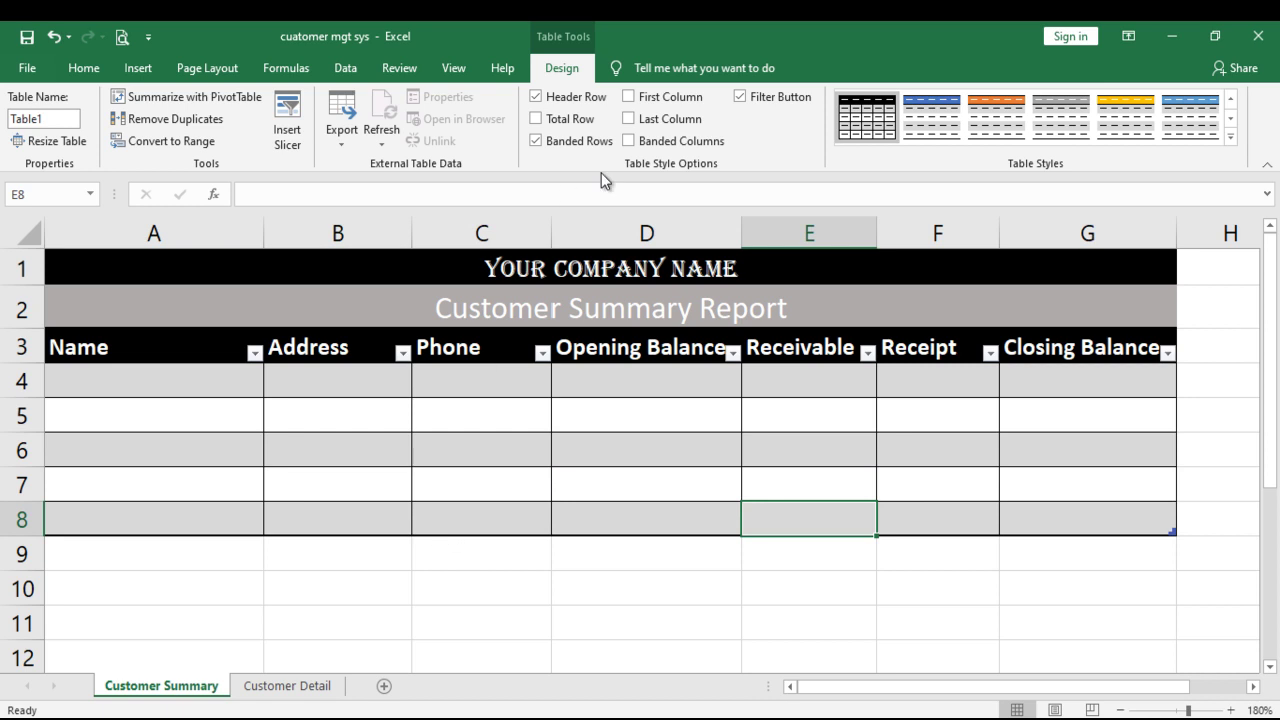
# Add a total row to the table and set its Opening Balance cell to Sum.
pyautogui.click(537, 119)
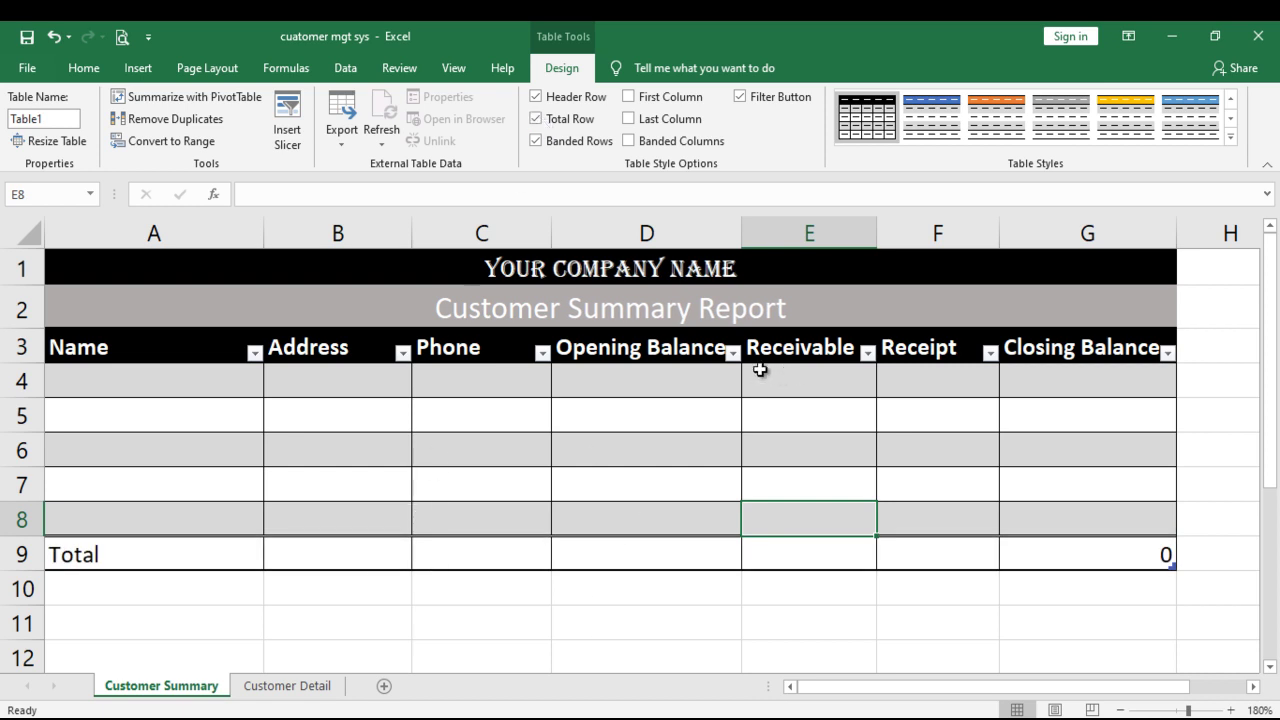
pyautogui.click(679, 555)
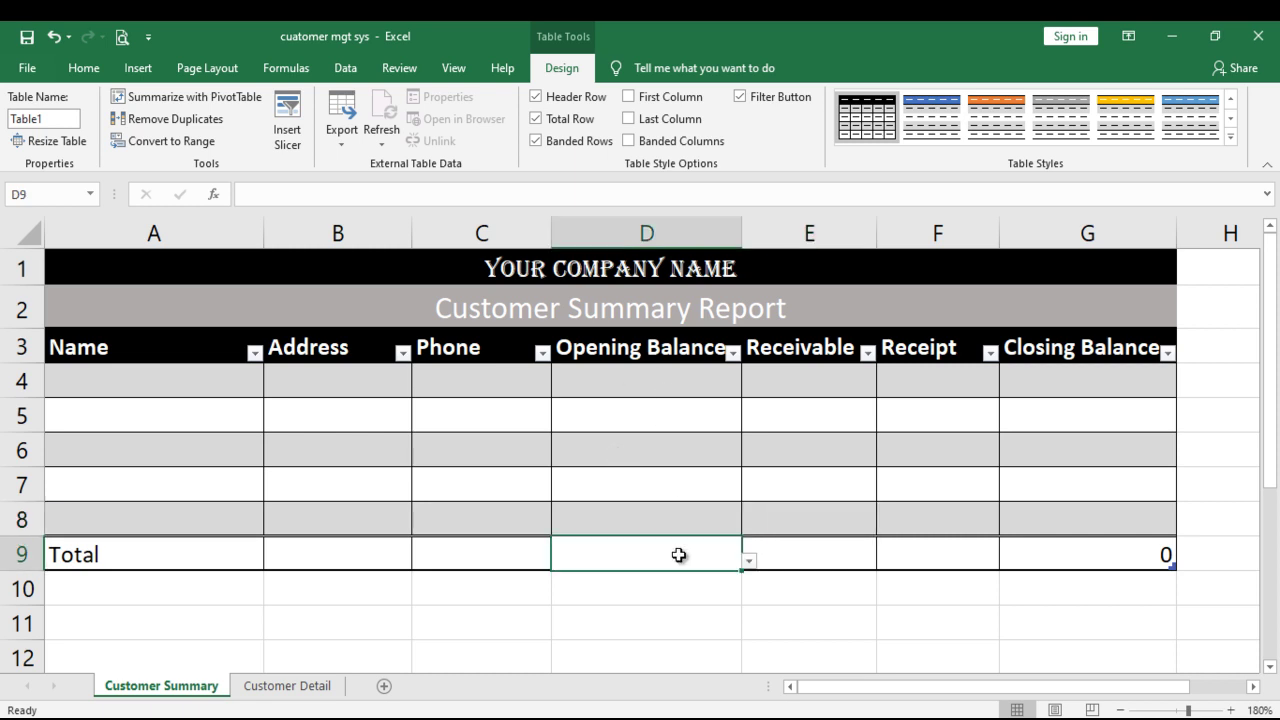
pyautogui.click(748, 564)
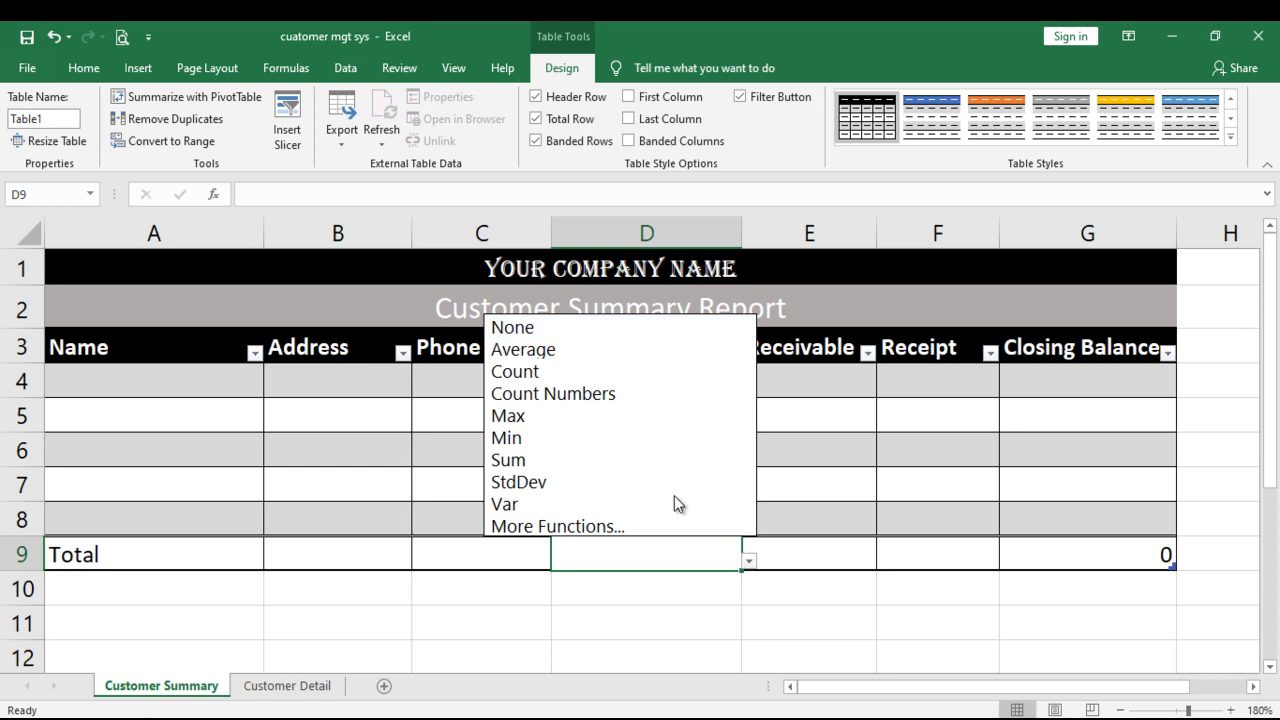
pyautogui.click(630, 458)
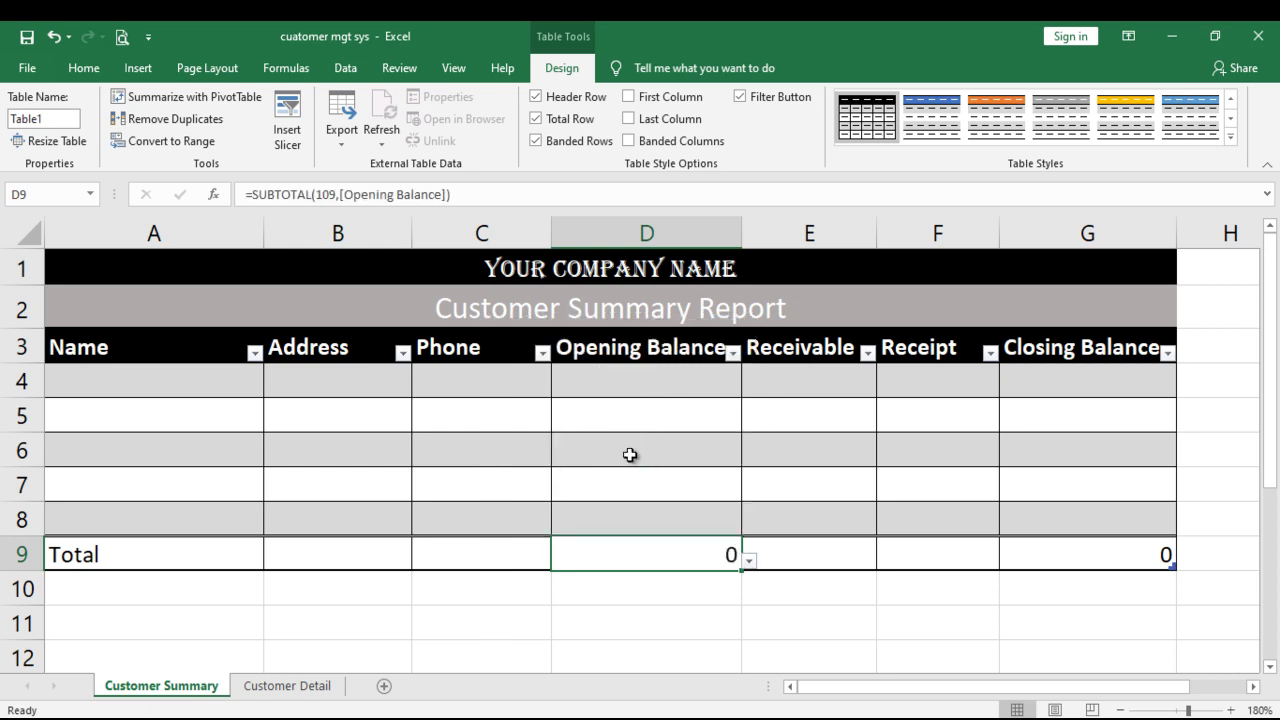
# Set the total row to Sum for the Receivable, Receipt and Closing Balance columns.
pyautogui.click(790, 554)
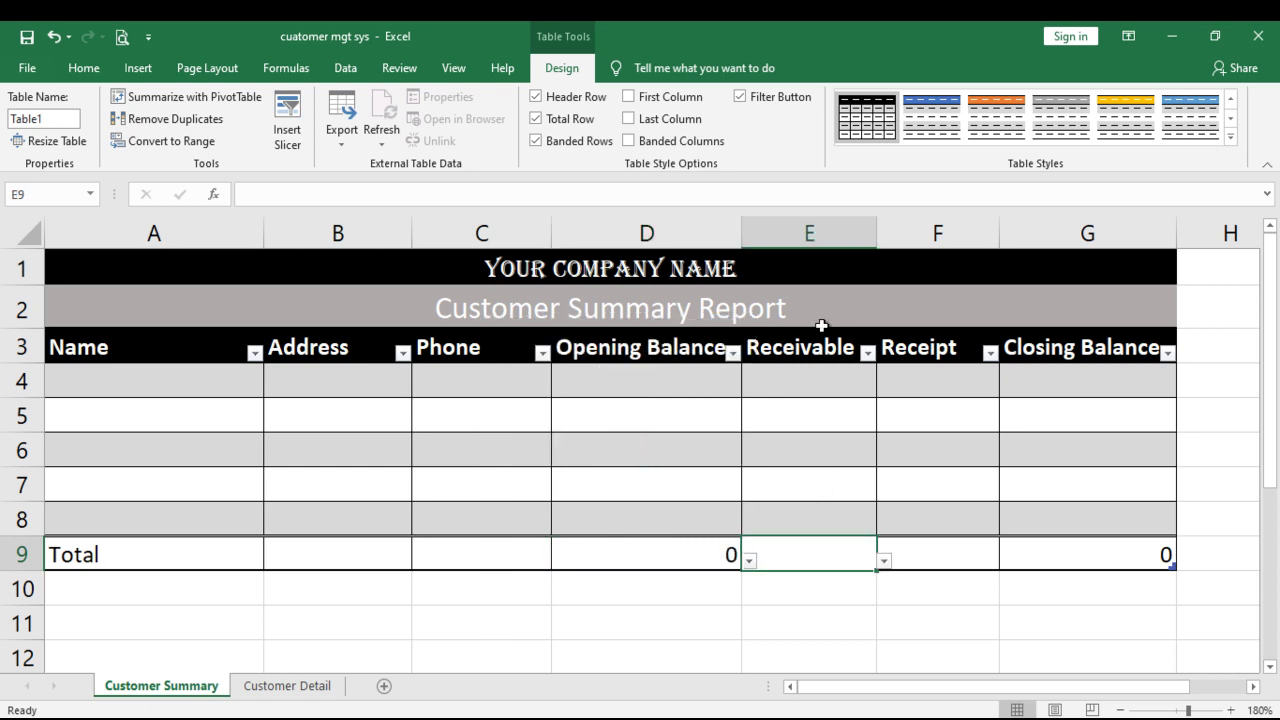
pyautogui.click(885, 561)
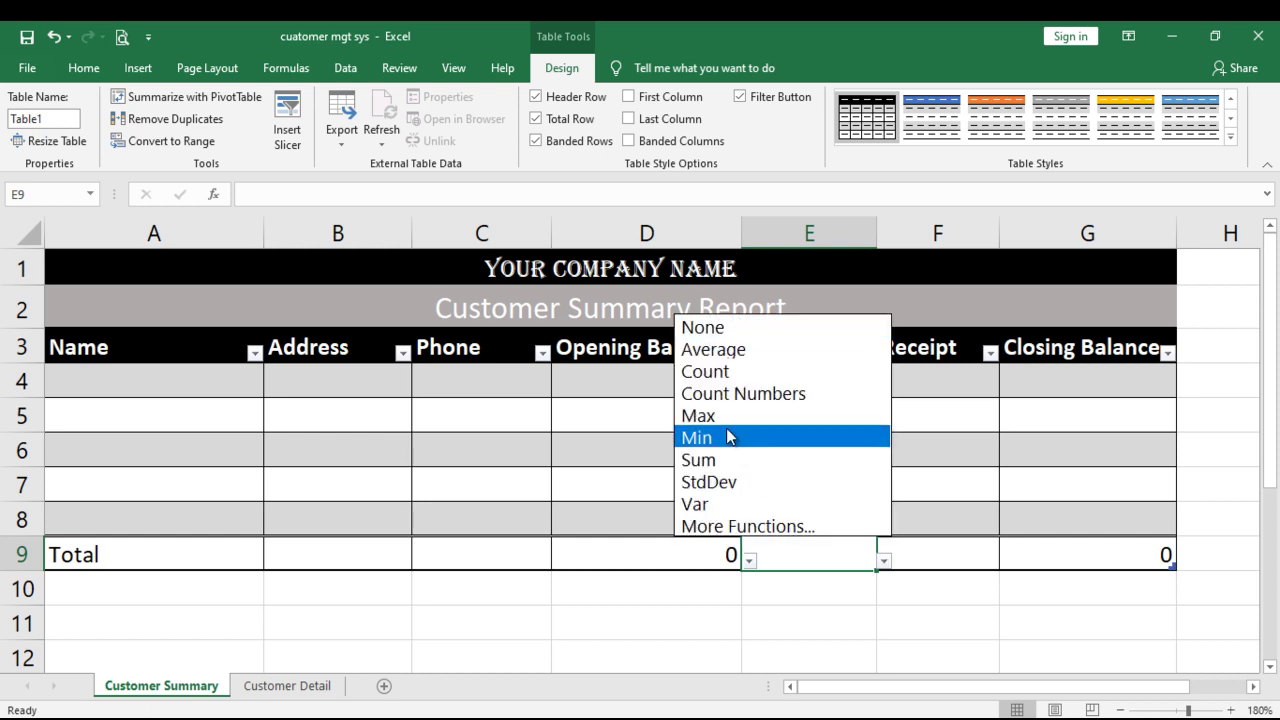
pyautogui.click(734, 460)
pyautogui.click(934, 551)
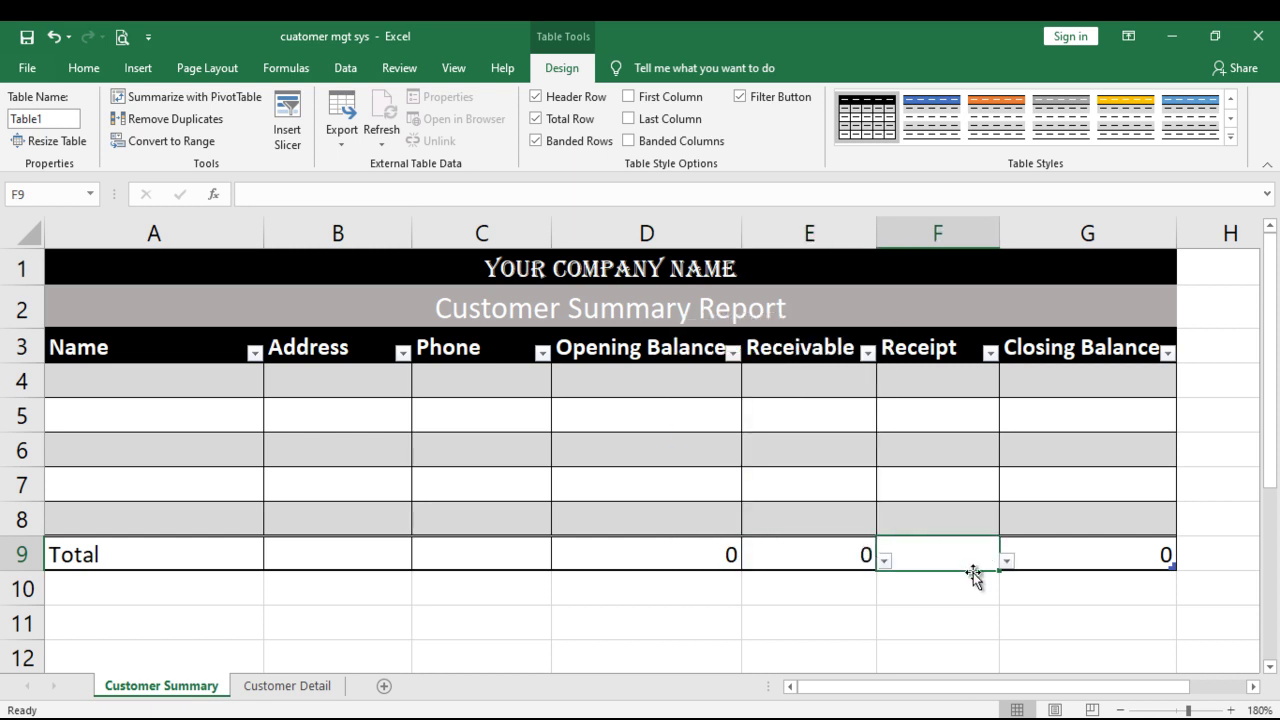
pyautogui.click(1005, 562)
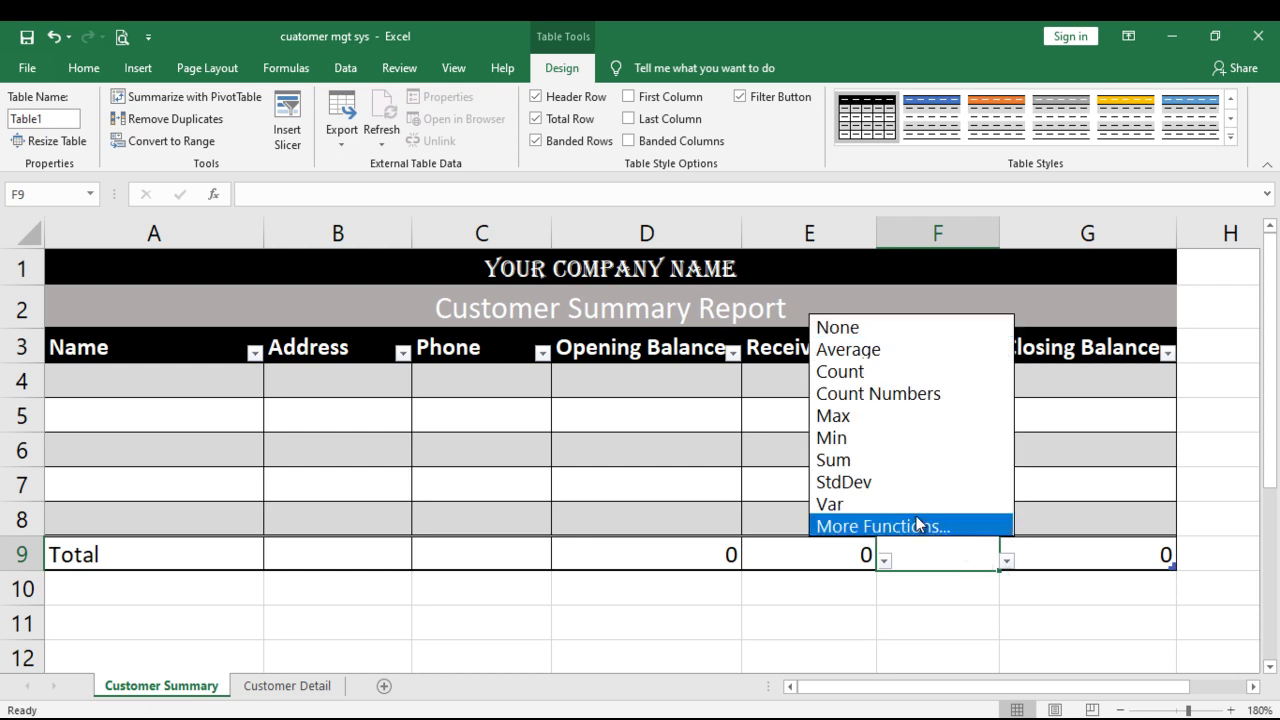
pyautogui.click(840, 462)
pyautogui.click(1143, 545)
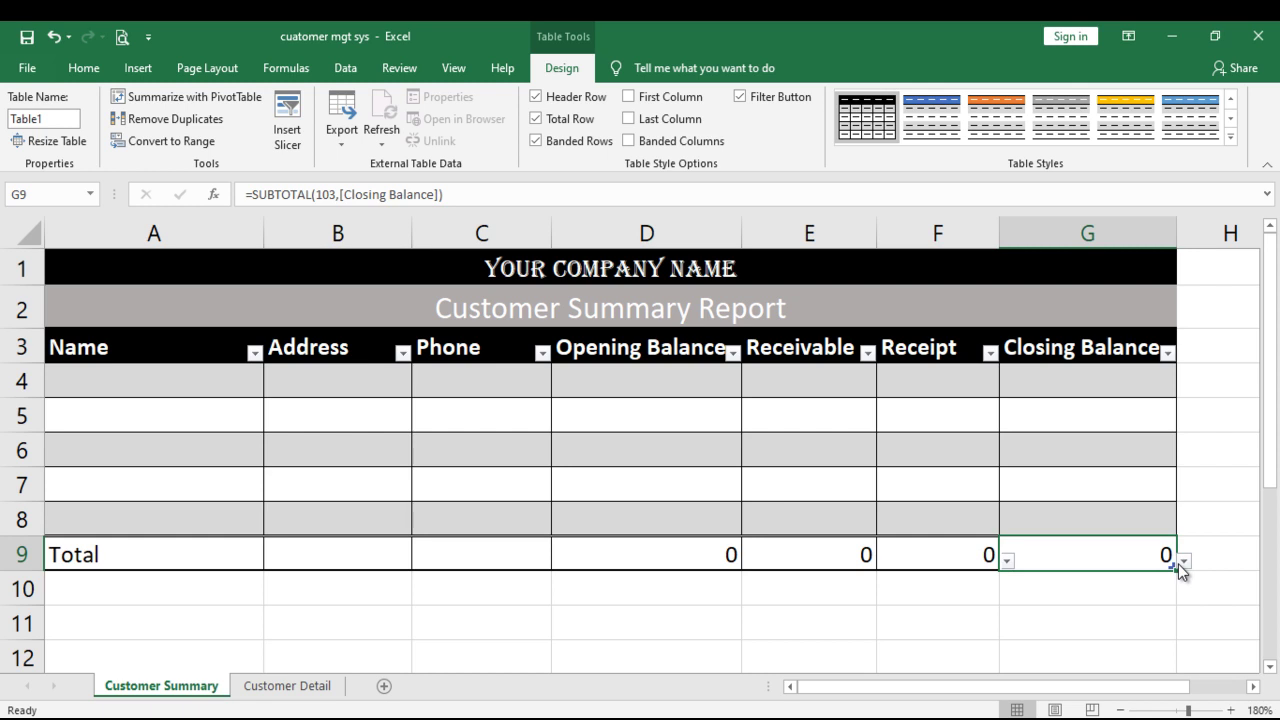
pyautogui.click(1183, 562)
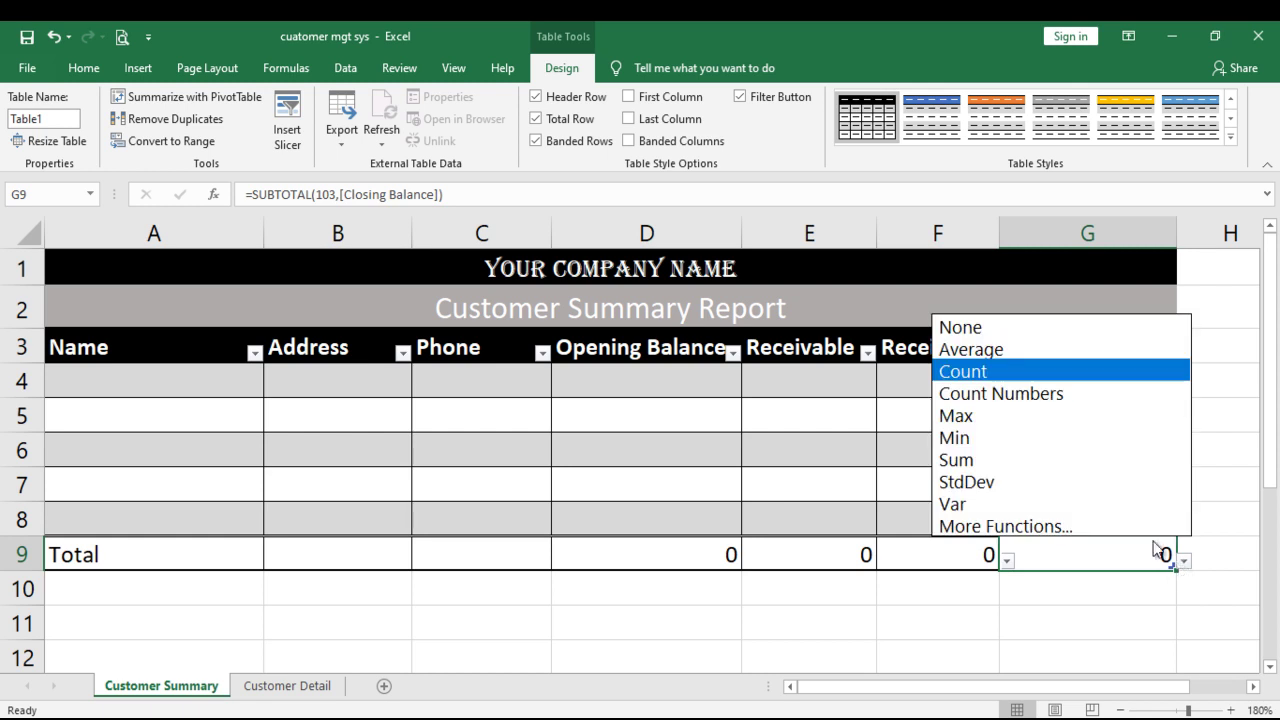
pyautogui.click(993, 467)
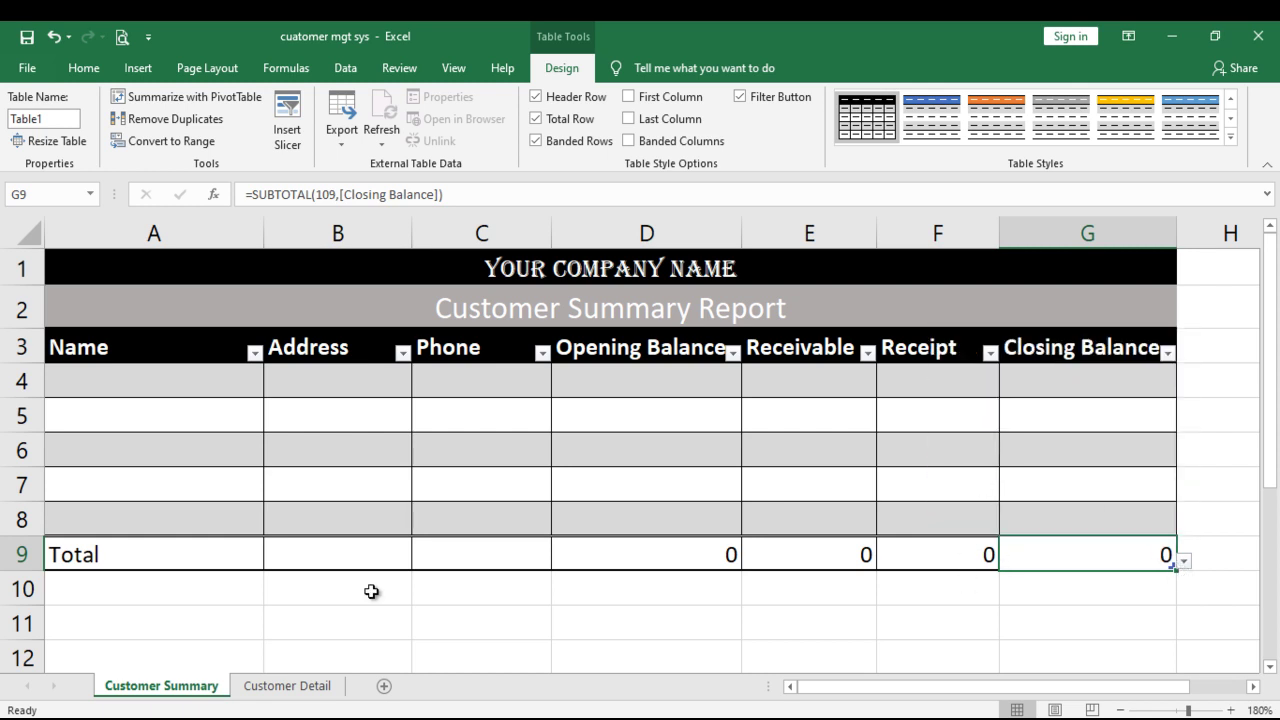
# Fill the total row from A9 to G9 with a light green theme color.
pyautogui.moveTo(123, 557); pyautogui.dragTo(1034, 556)
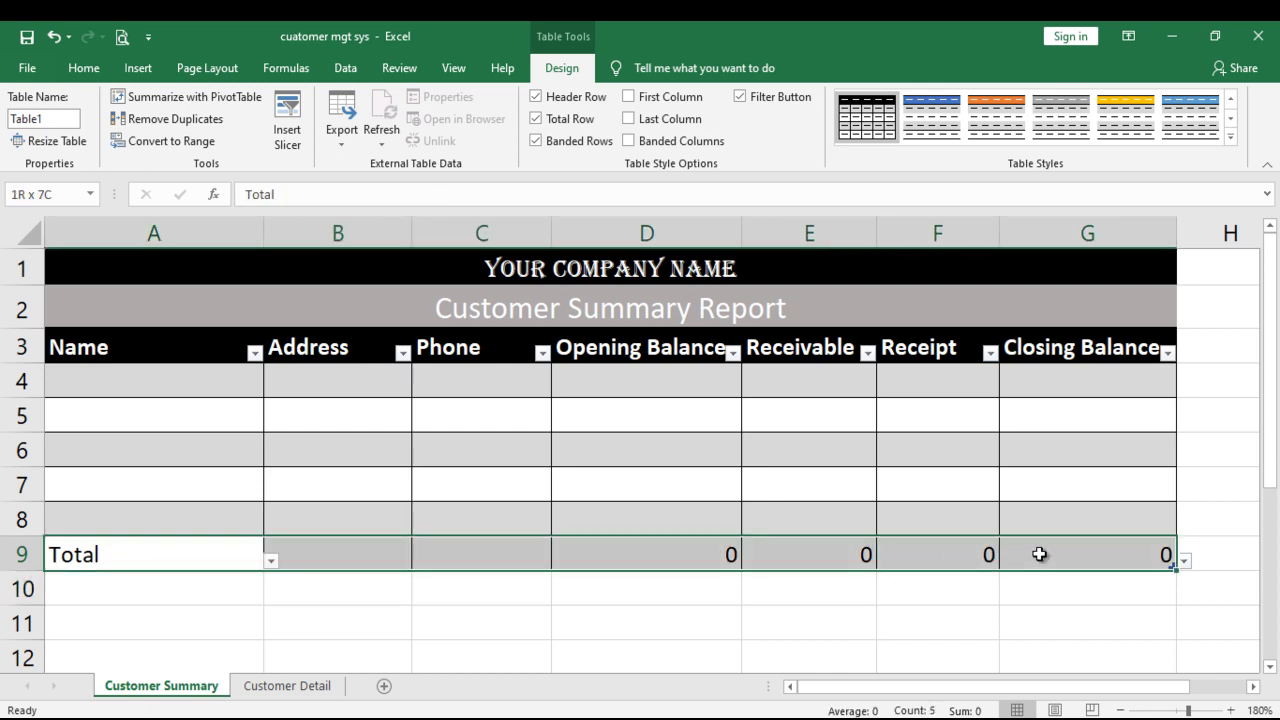
pyautogui.click(86, 68)
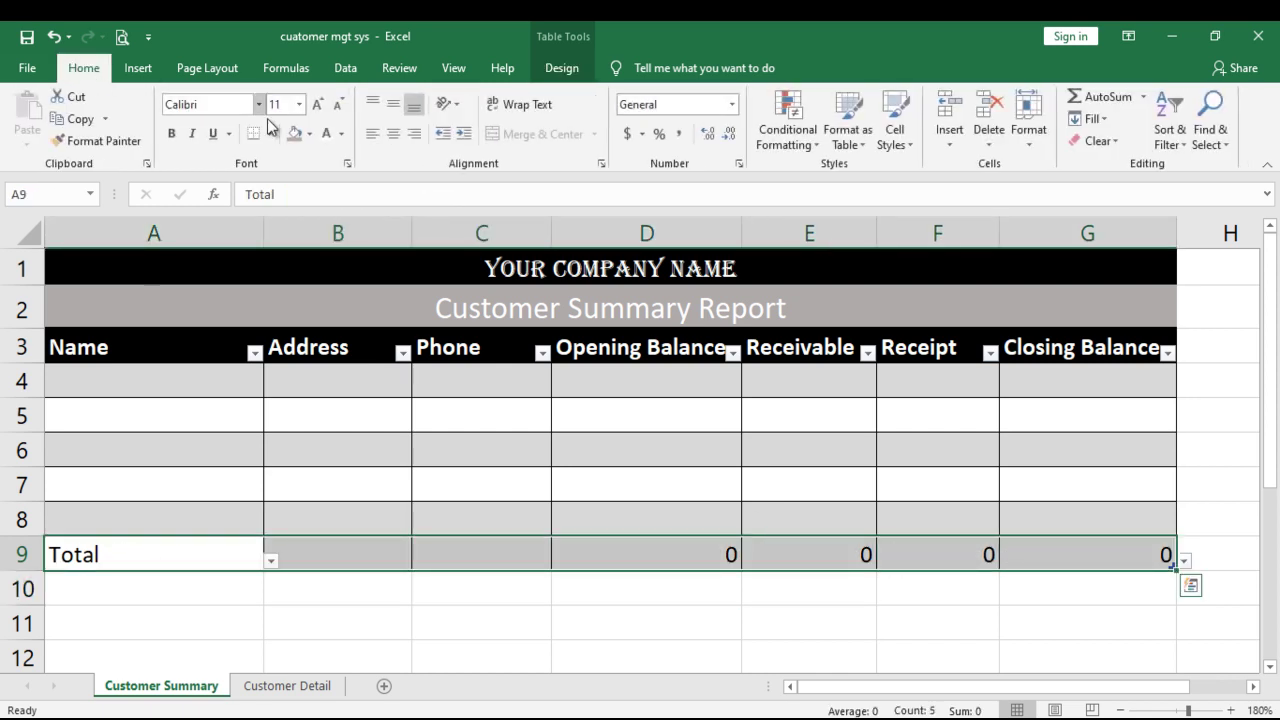
pyautogui.click(310, 135)
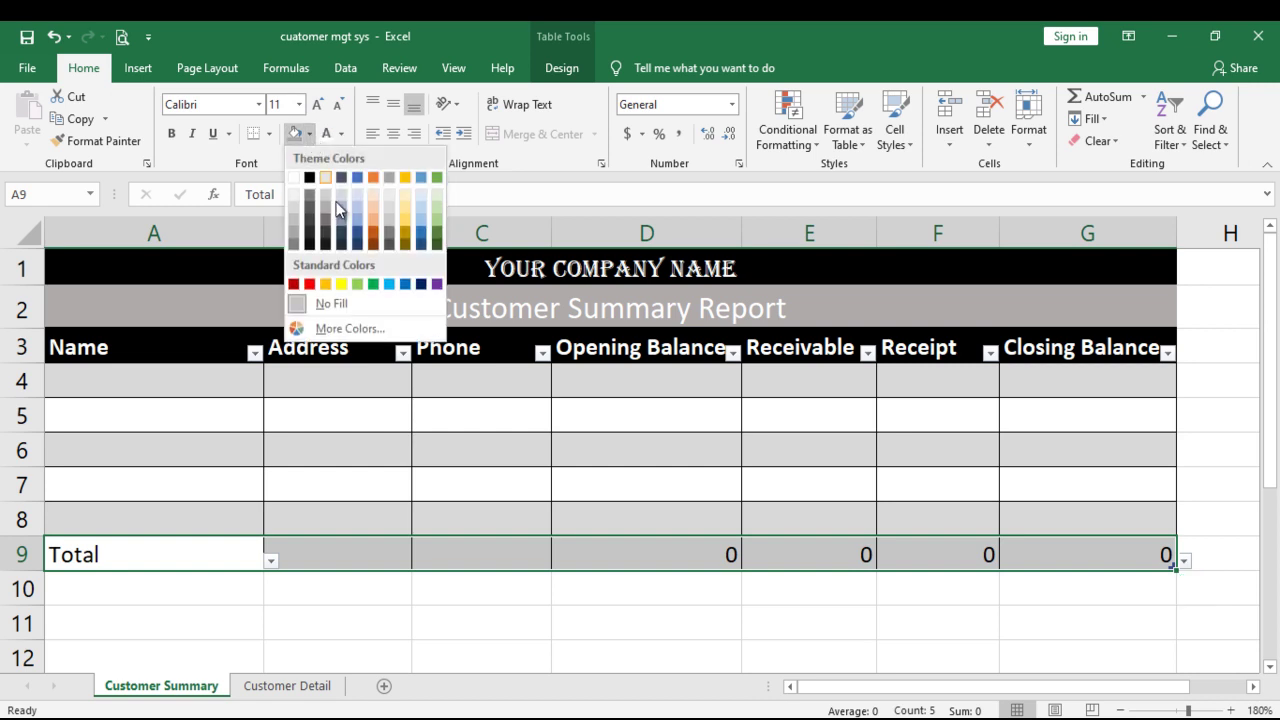
pyautogui.click(439, 208)
pyautogui.click(566, 620)
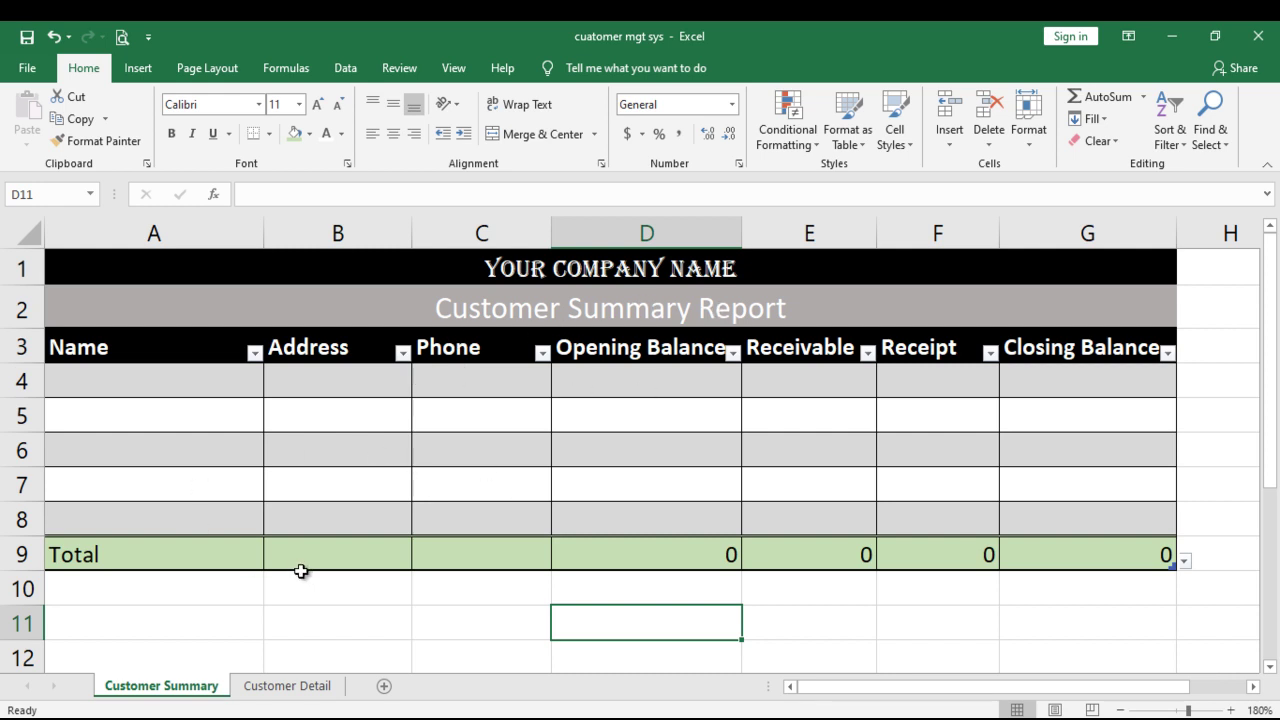
# On the Customer Detail sheet, merge and center A1 to F1 and enter the title "Your Company Name".
pyautogui.click(311, 688)
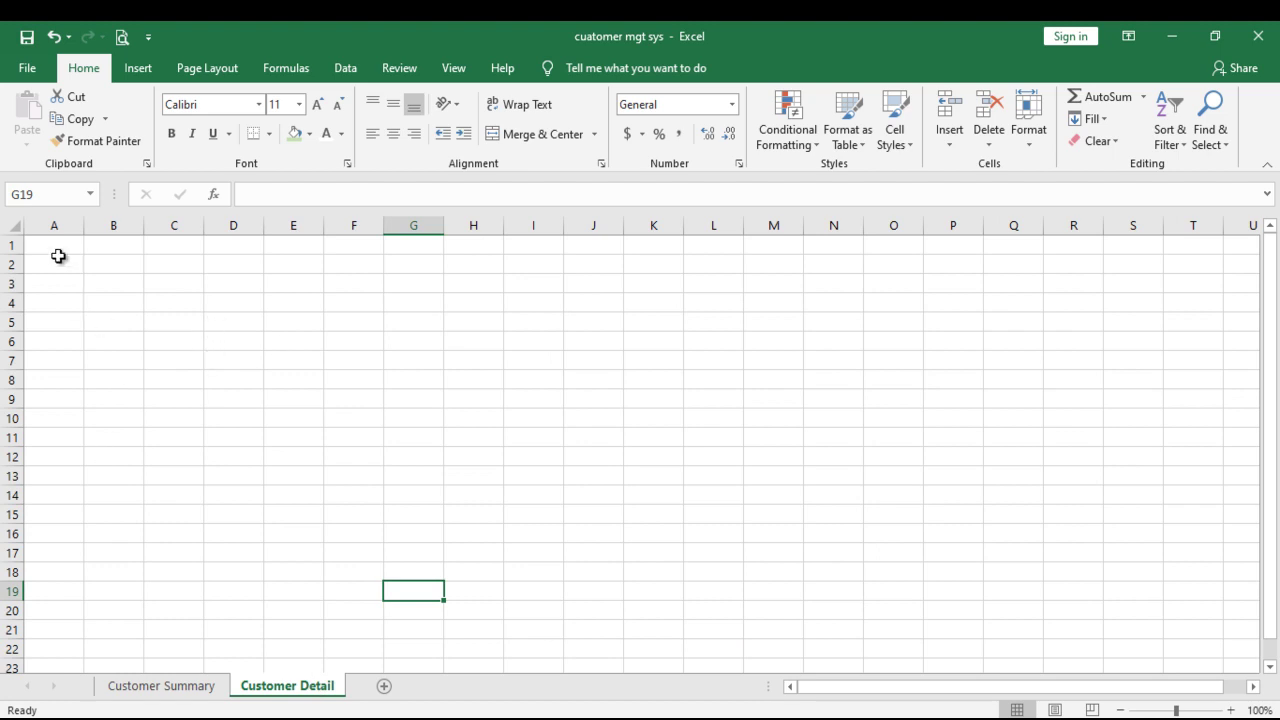
pyautogui.click(44, 241)
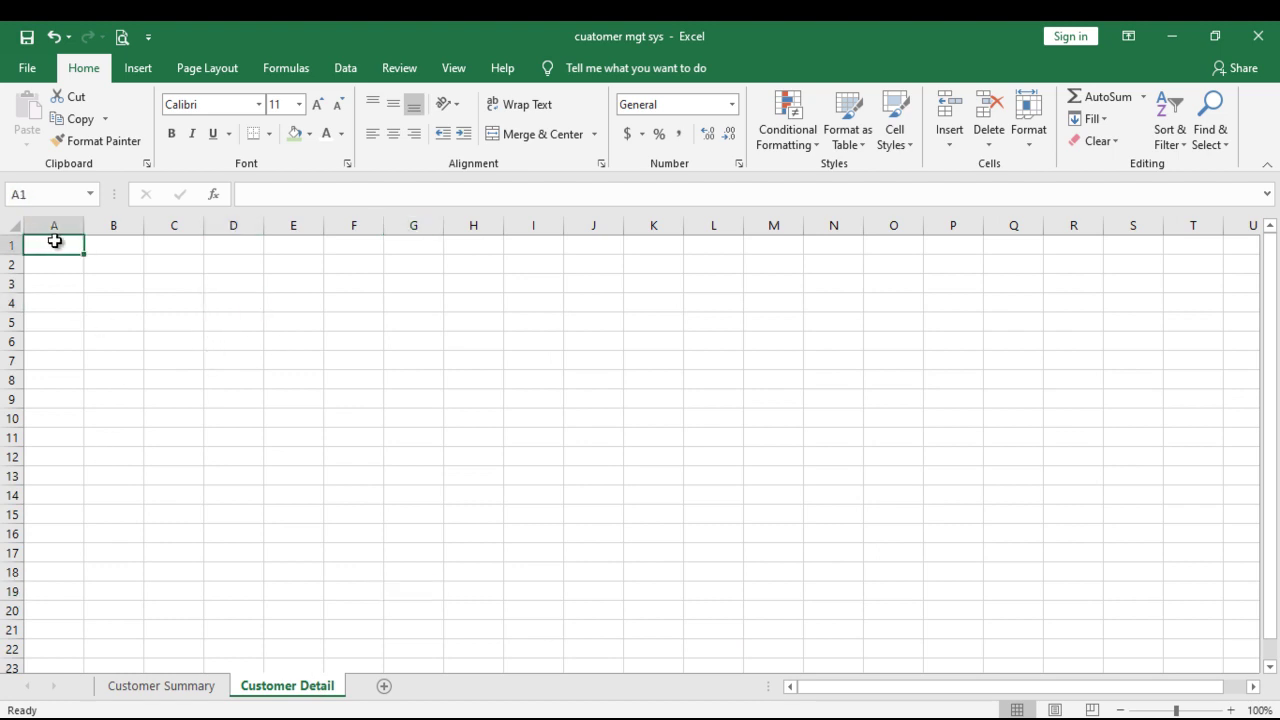
pyautogui.moveTo(71, 244); pyautogui.dragTo(325, 245)
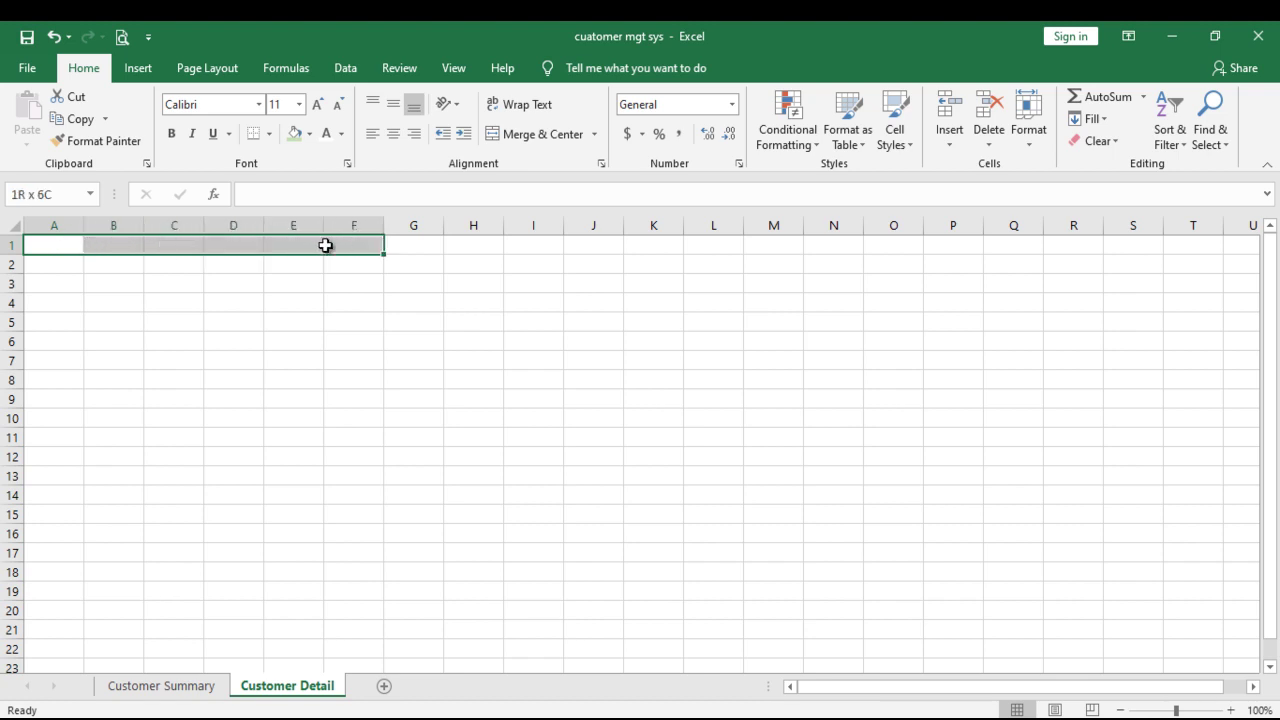
pyautogui.click(506, 133)
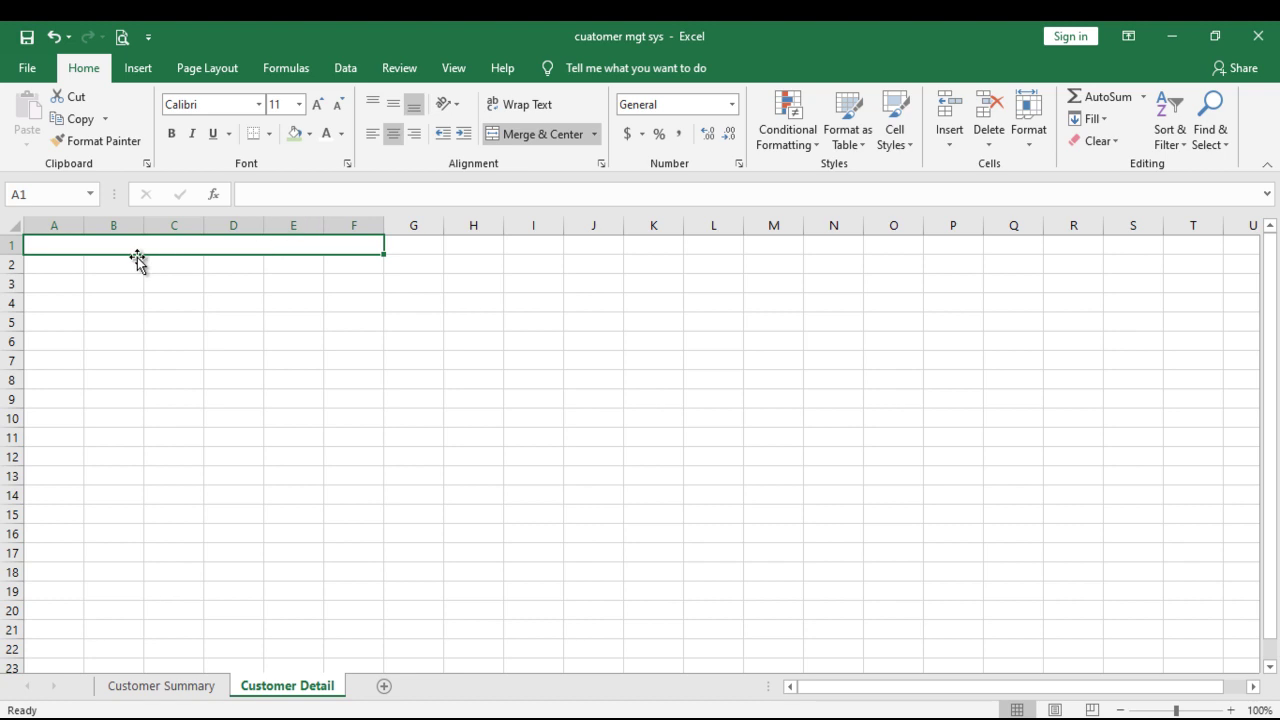
pyautogui.write('Your Co')
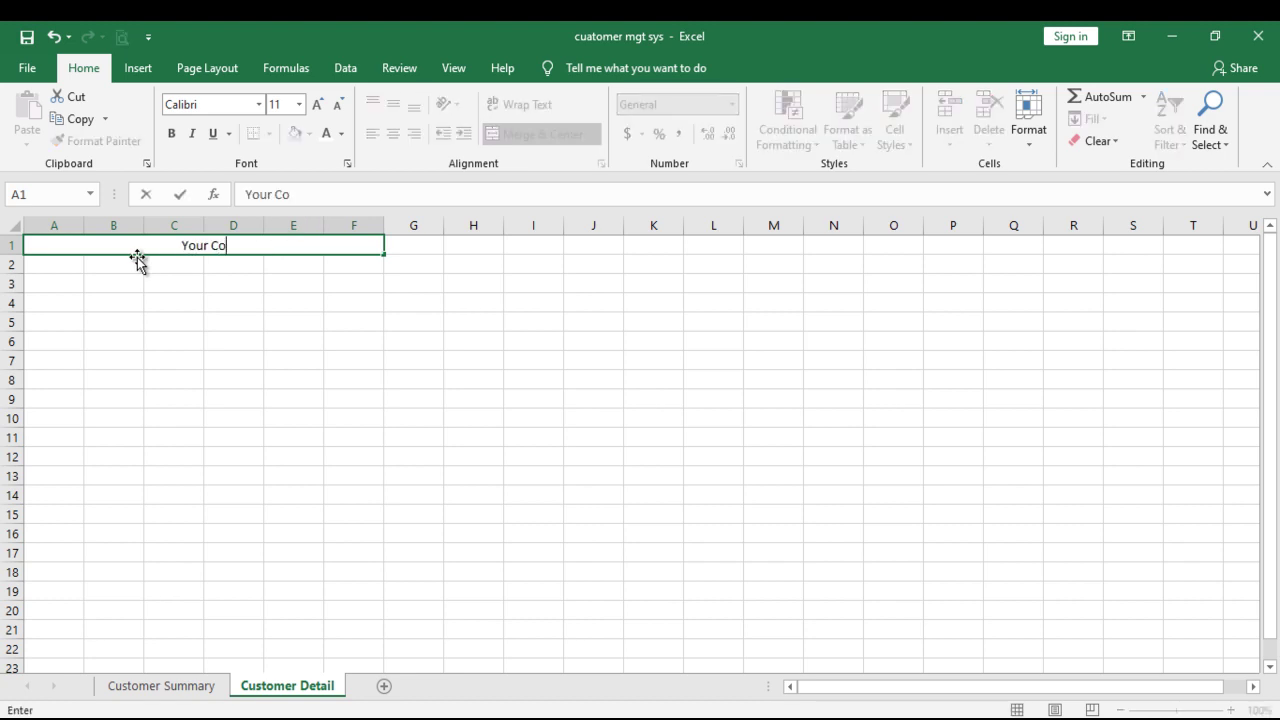
pyautogui.write('mpany ')
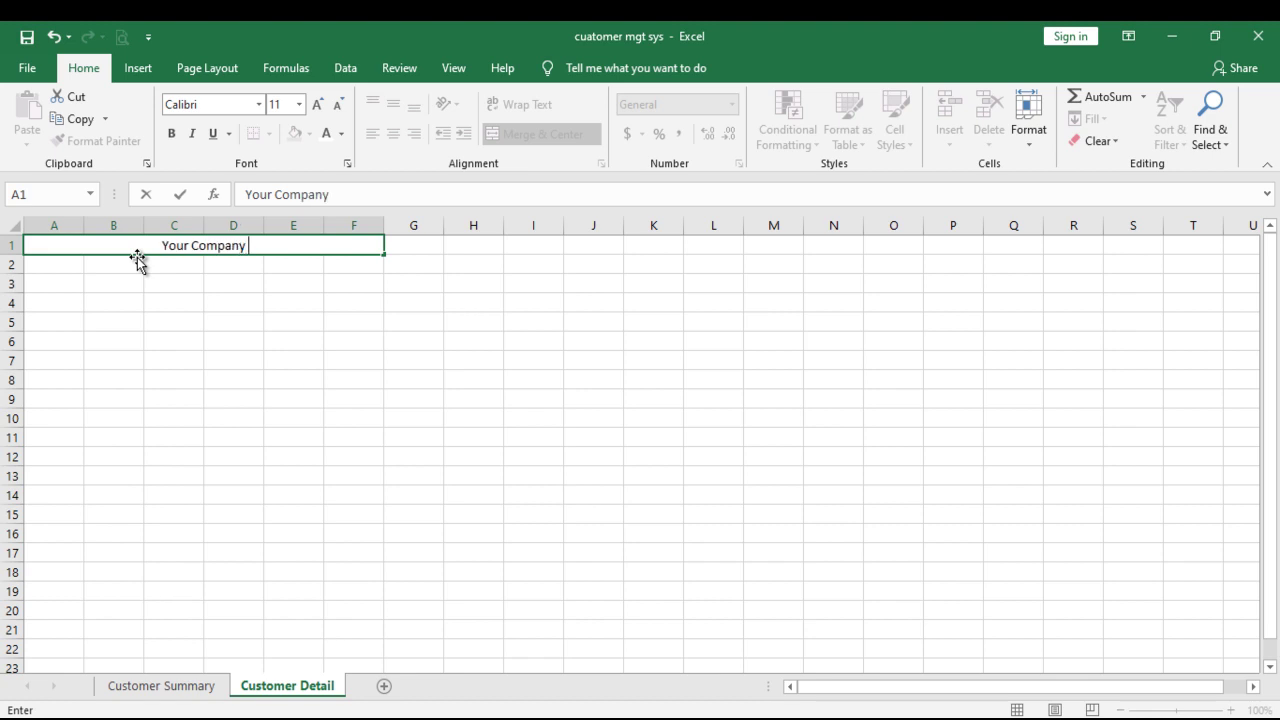
pyautogui.write('Name')
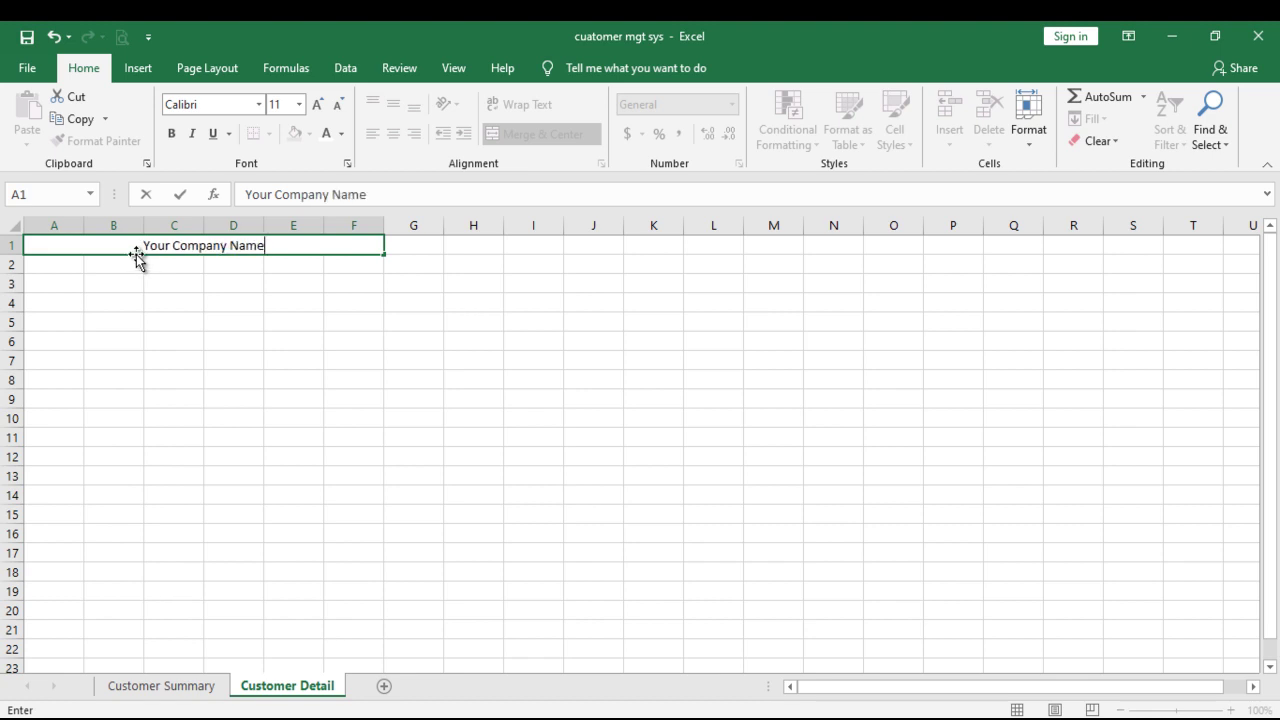
# Merge and center A2 to F2 and enter the subtitle "Customer Detail Report".
pyautogui.click(66, 262)
pyautogui.moveTo(66, 262); pyautogui.dragTo(337, 263)
pyautogui.click(514, 133)
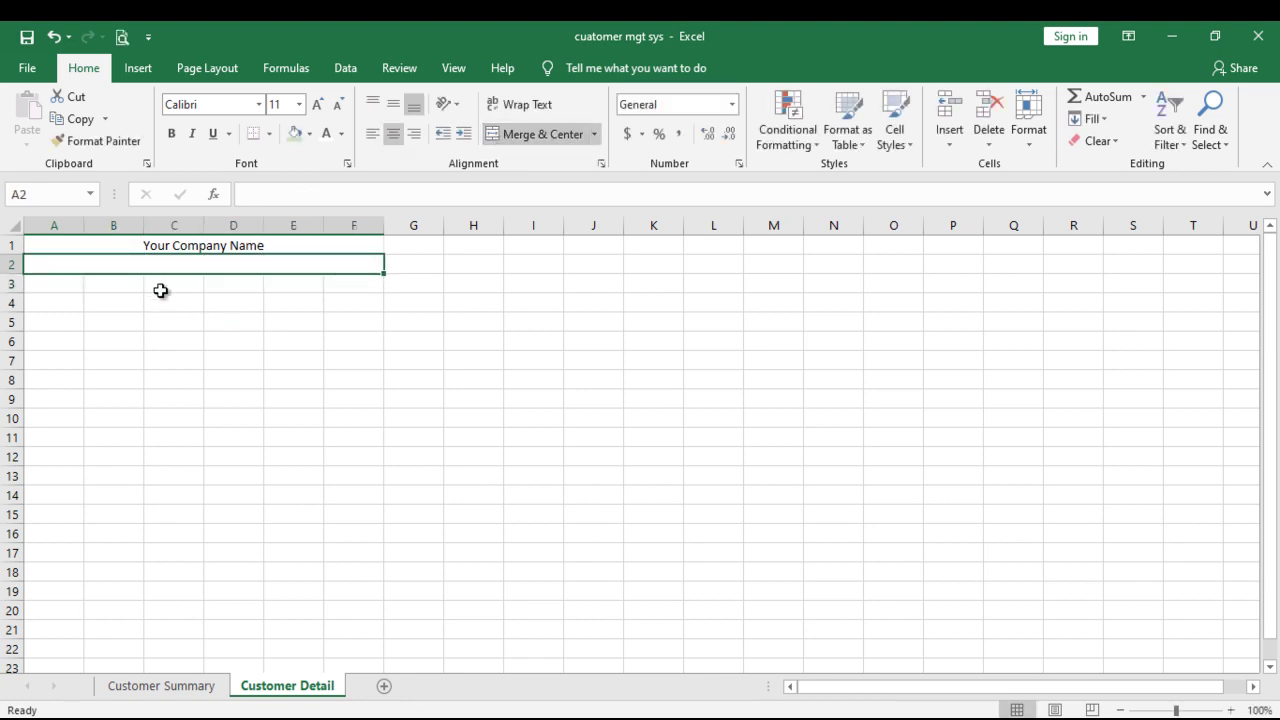
pyautogui.write('Cus')
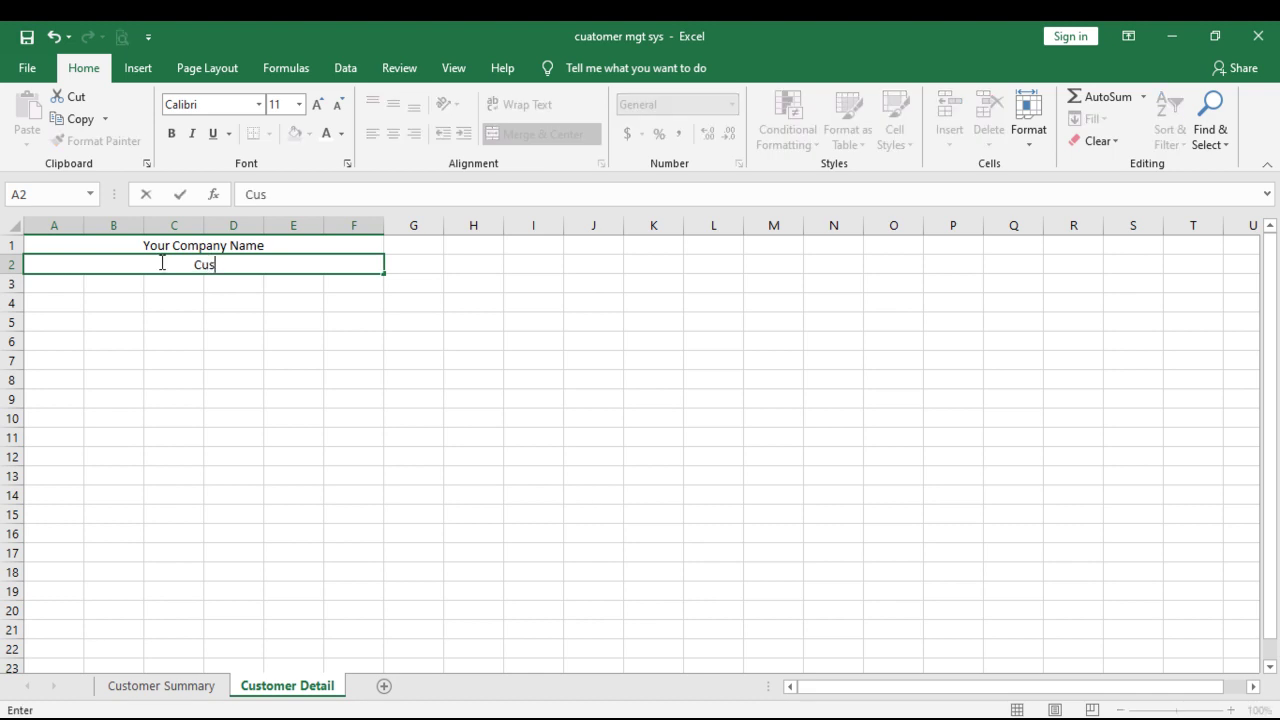
pyautogui.write('tomer Detail Report')
pyautogui.click(189, 291)
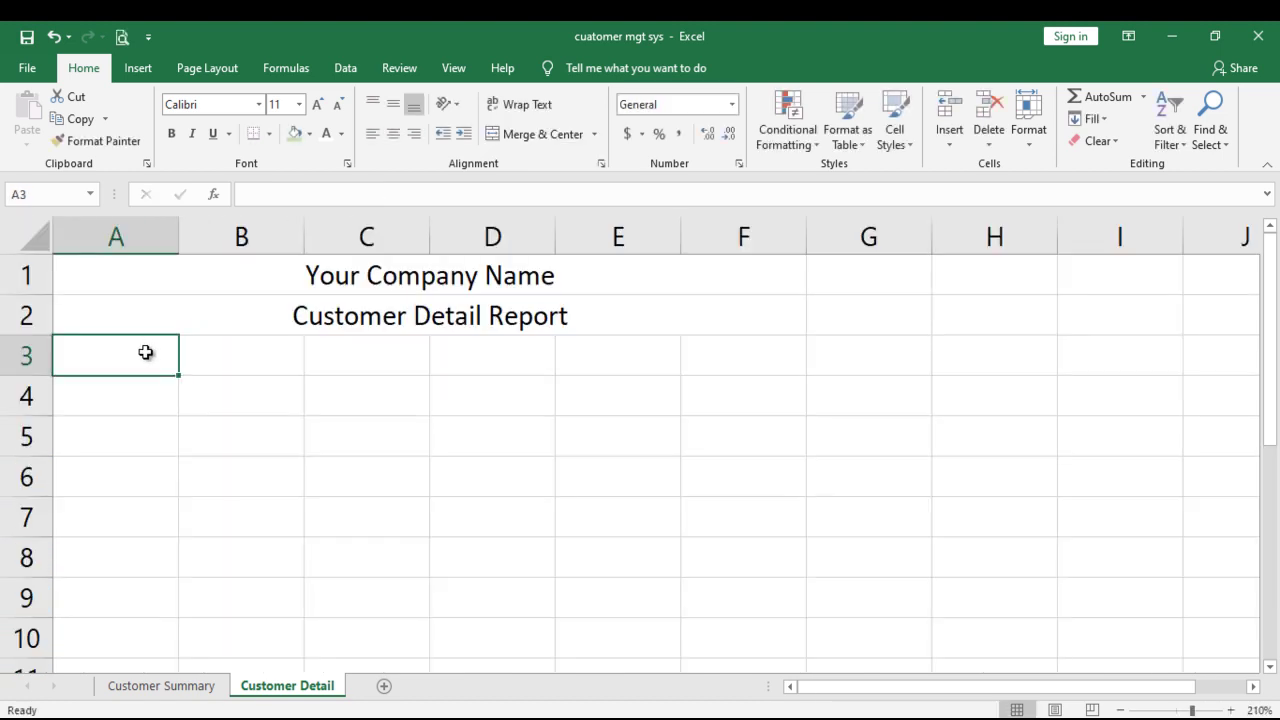
# Enter the column headers "Date" in A3 and "Name" in B3.
pyautogui.write('Date')
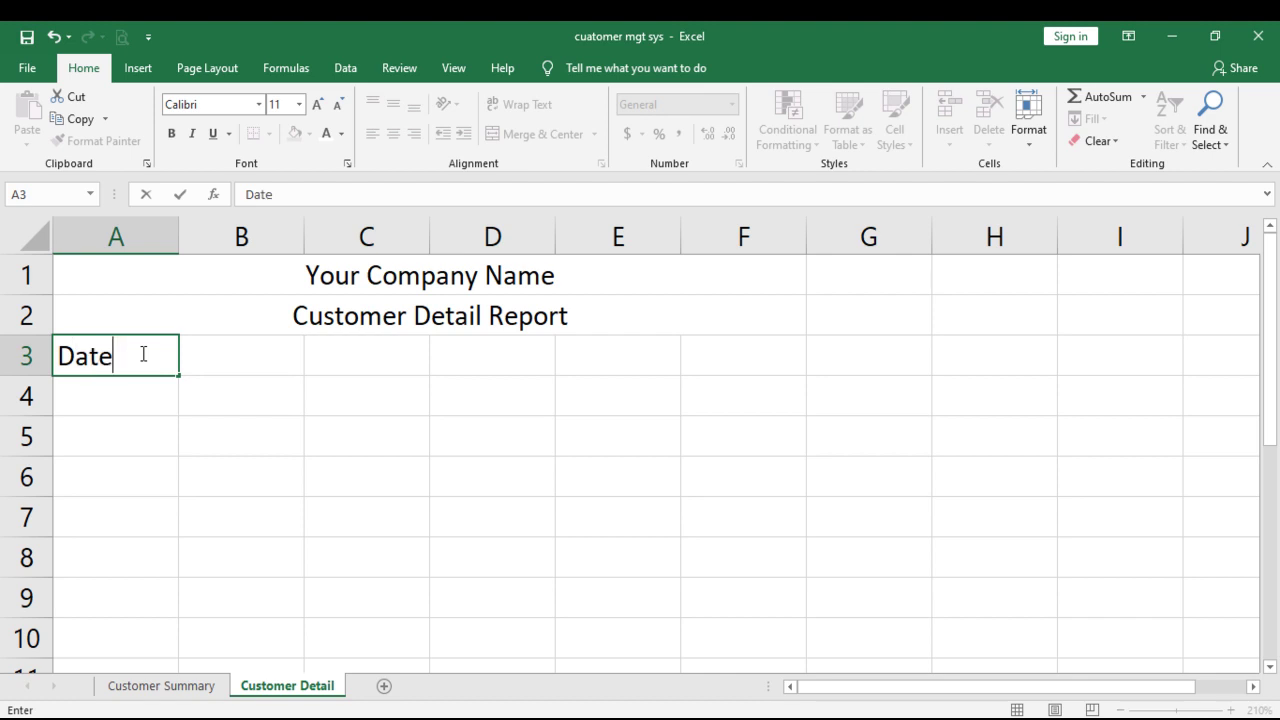
pyautogui.hotkey('ctrl', 'Return')
pyautogui.click(221, 358)
pyautogui.click(120, 360)
pyautogui.click(218, 366)
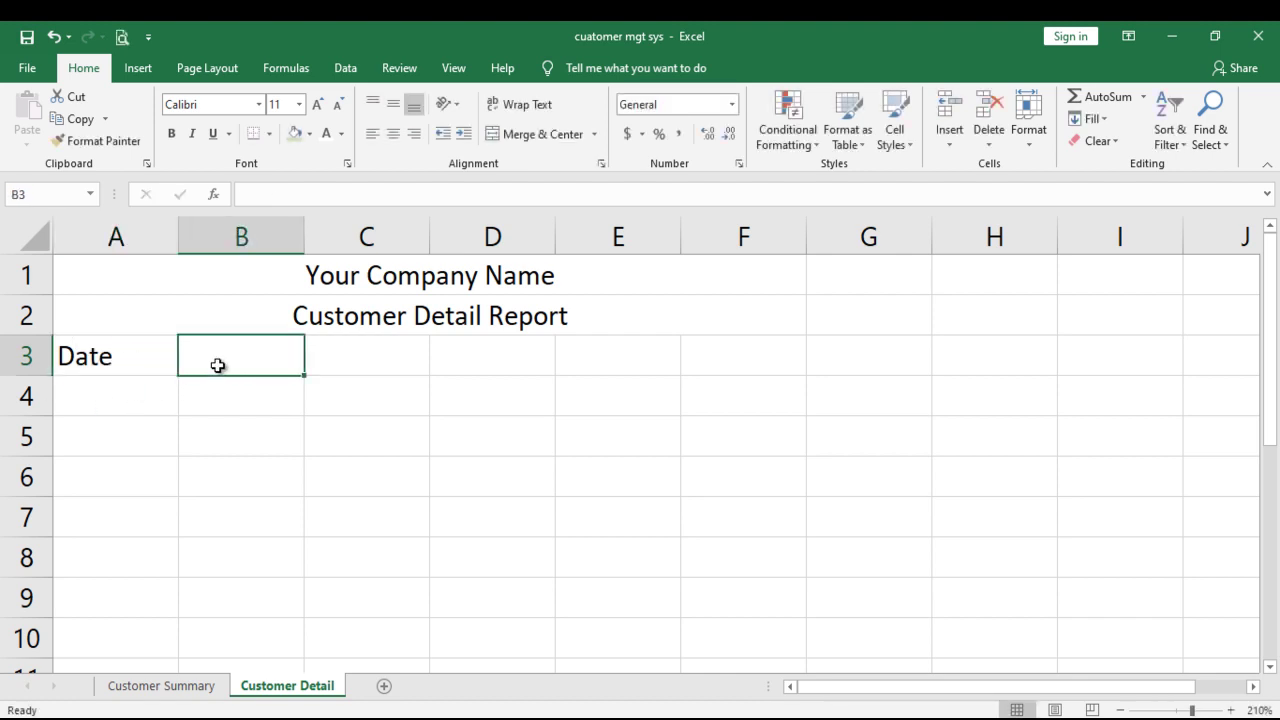
pyautogui.write('Na')
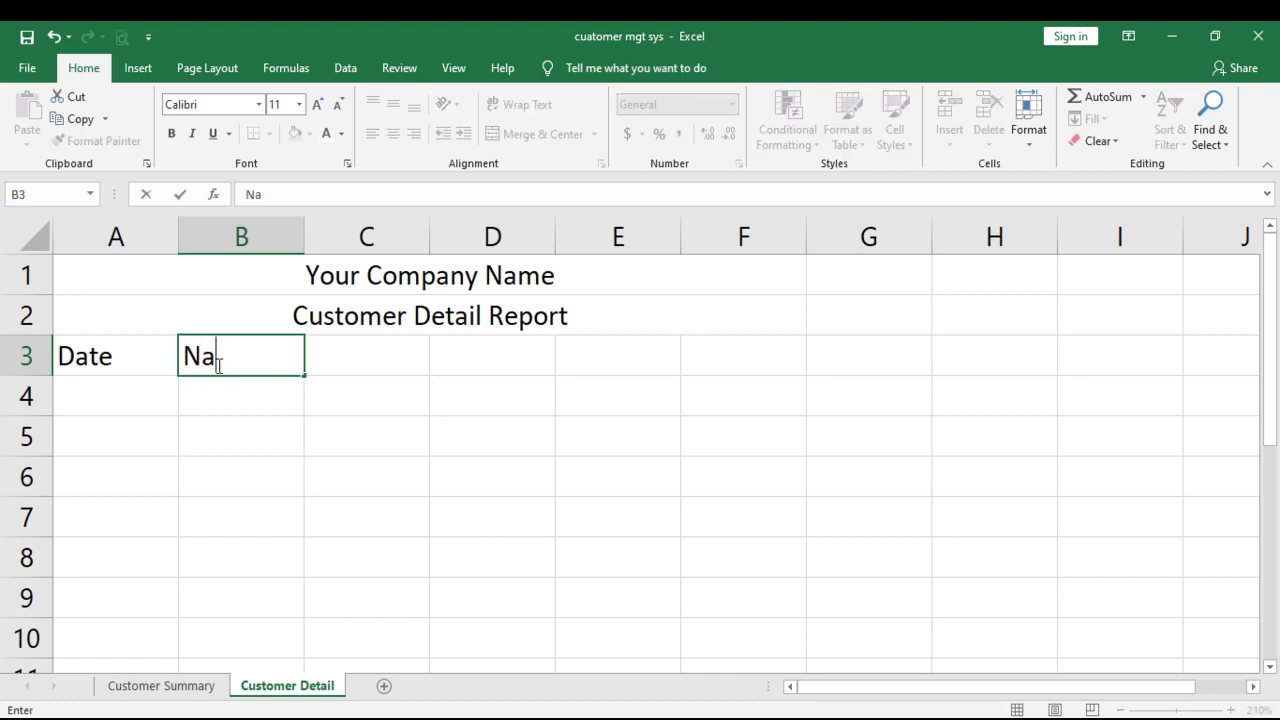
pyautogui.write('e')
pyautogui.press('BackSpace')
pyautogui.write('me')
pyautogui.press('Tab')
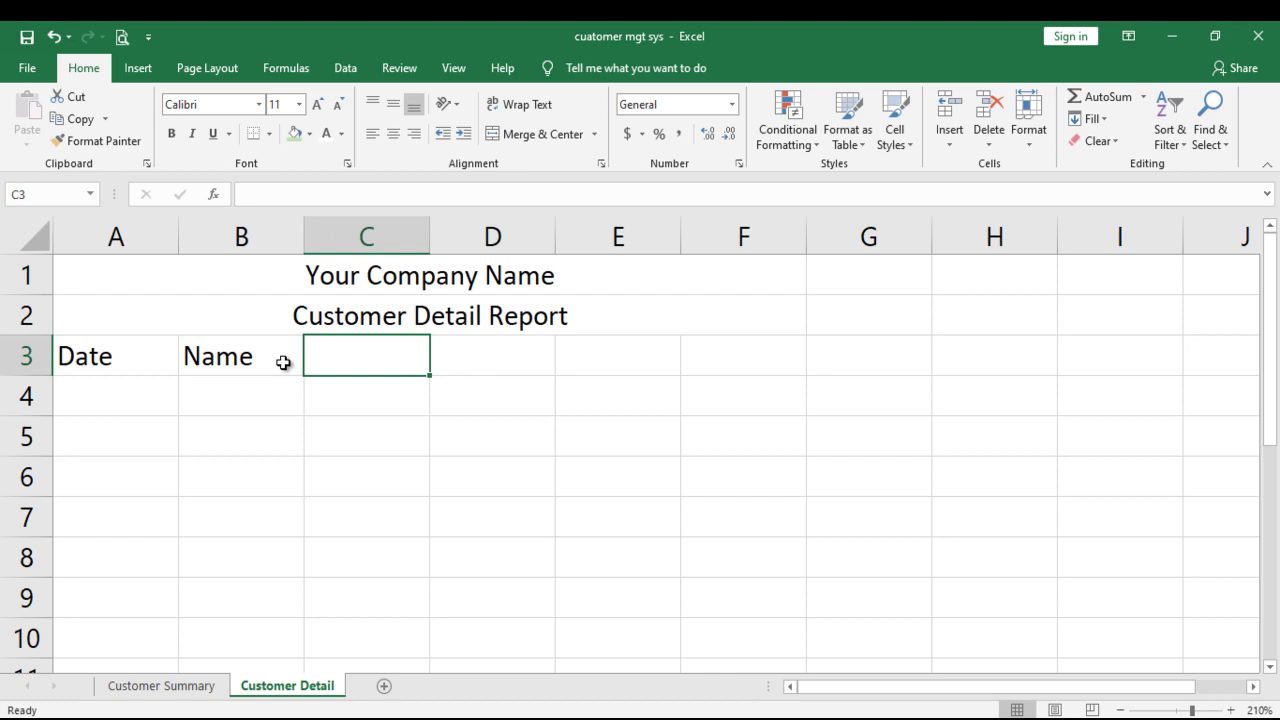
# Enter the column headers "Explanation", "Receivable" and "Receipt" in C3, D3 and E3.
pyautogui.write('Exp')
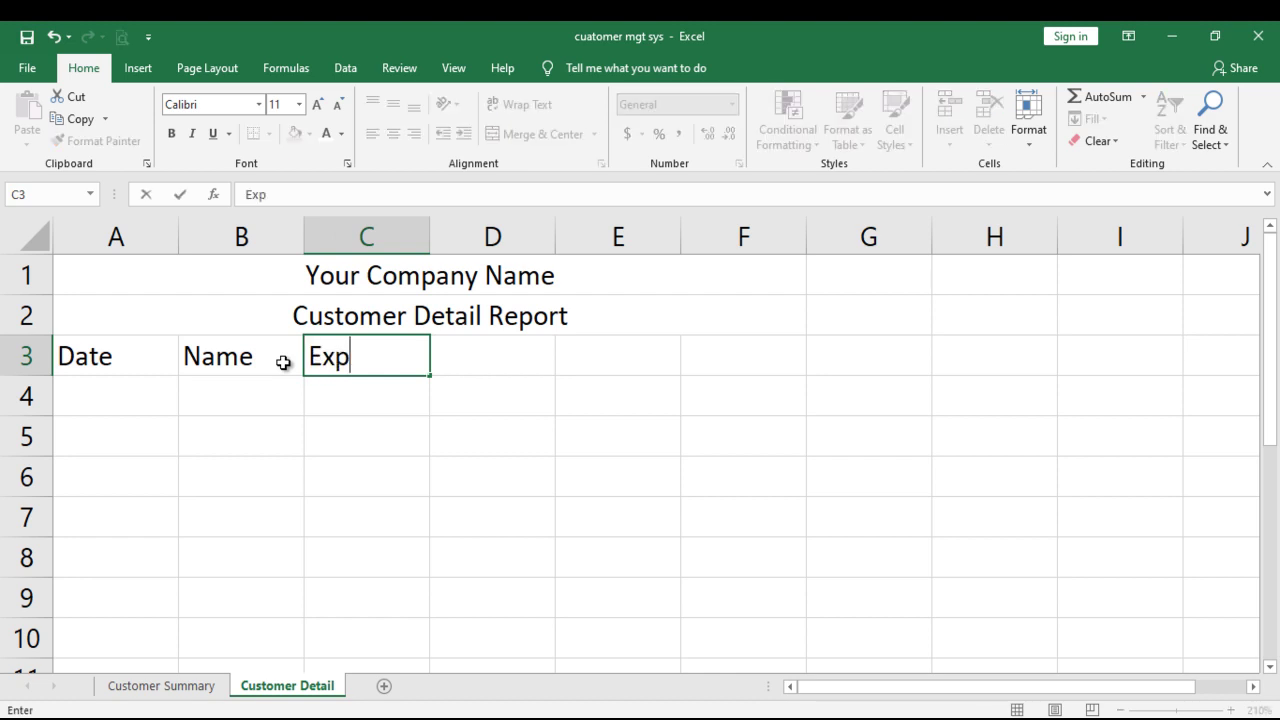
pyautogui.write('lanation')
pyautogui.press('Tab')
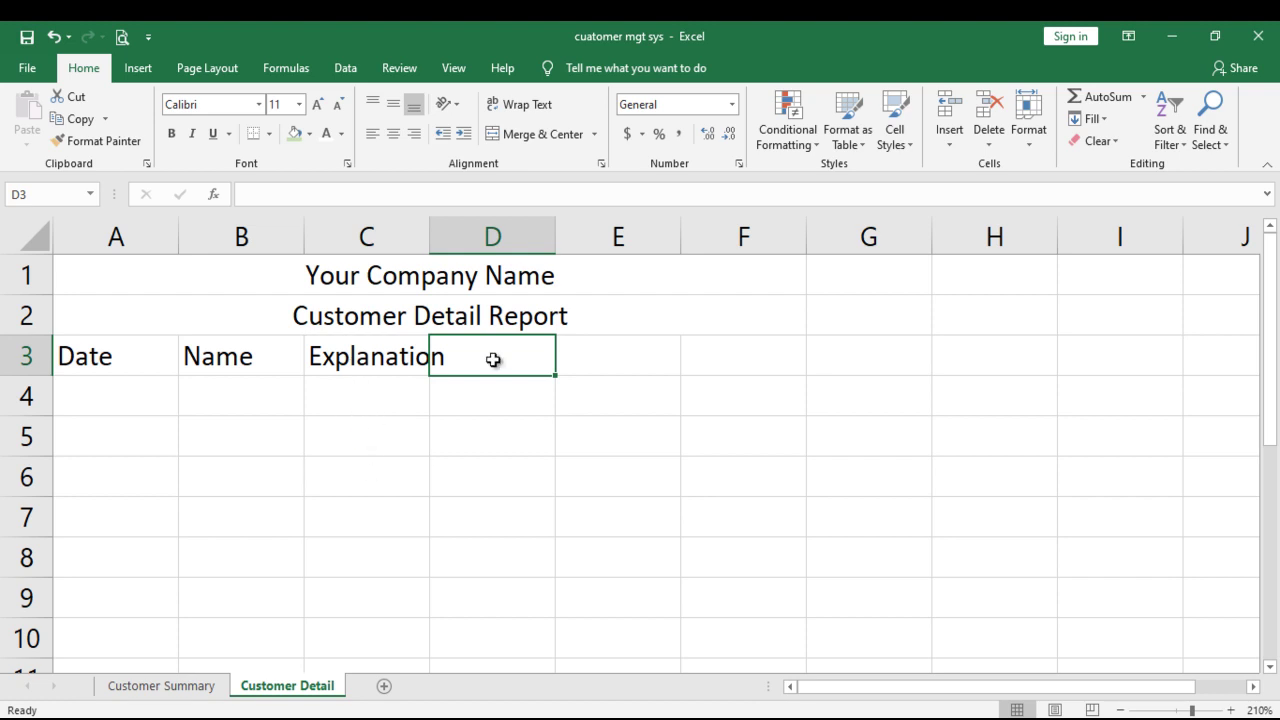
pyautogui.write('Re')
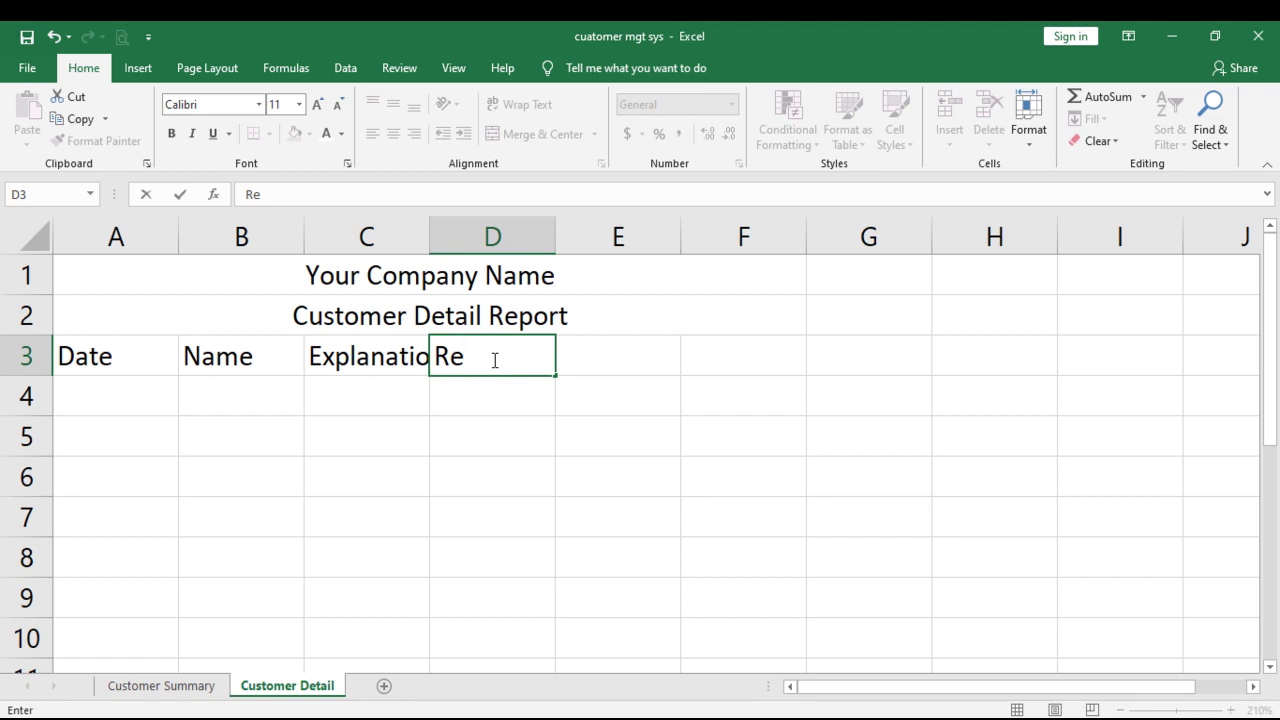
pyautogui.write('ceivable')
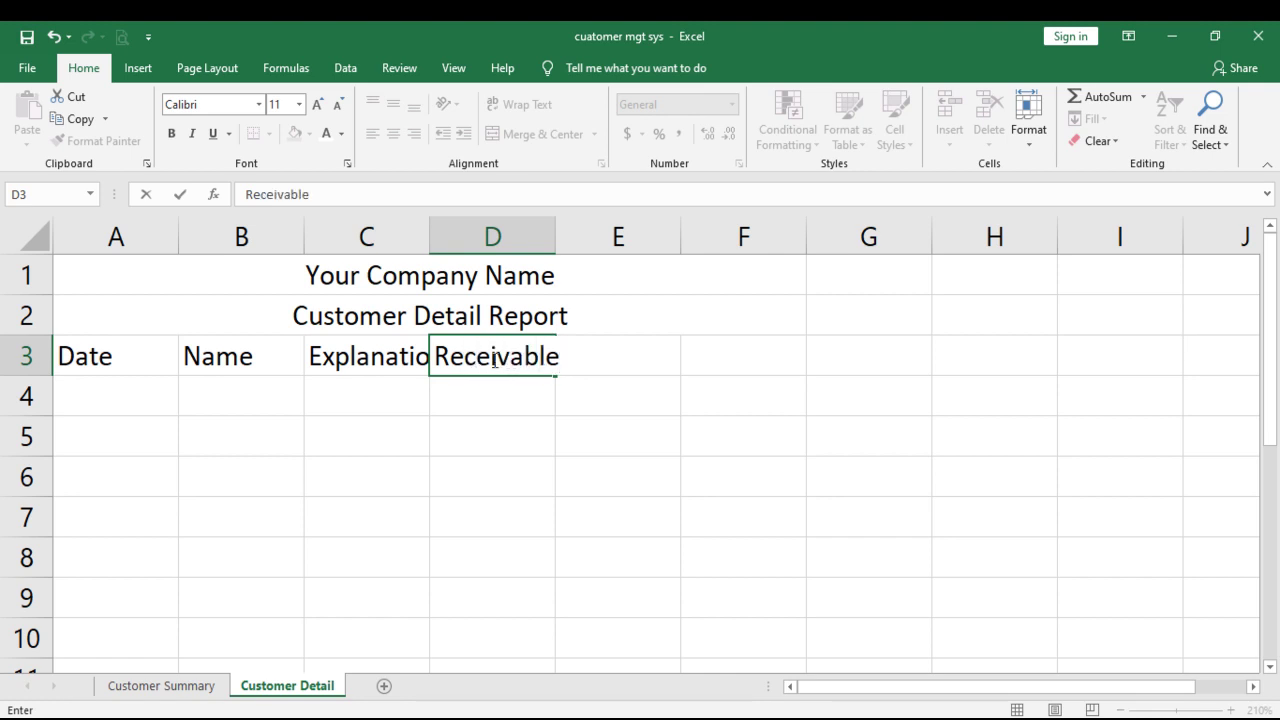
pyautogui.press('Tab')
pyautogui.write('Receip')
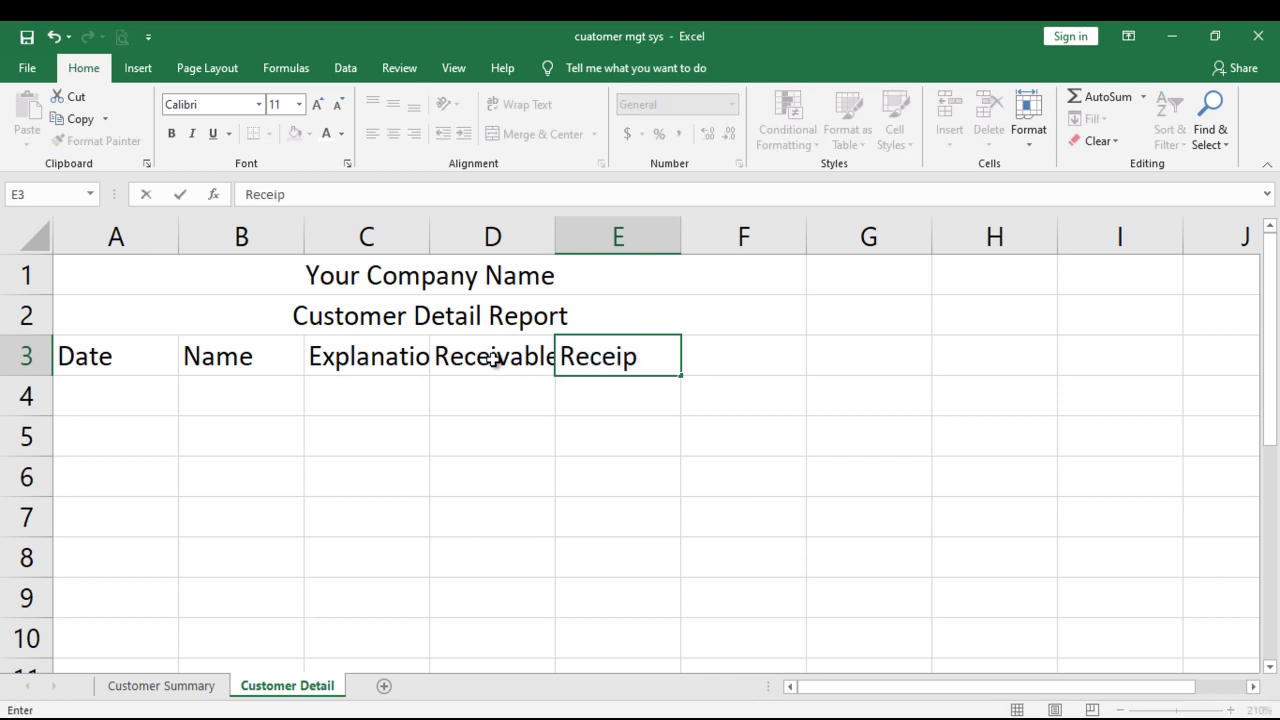
pyautogui.write('t')
pyautogui.click(471, 286)
pyautogui.click(486, 317)
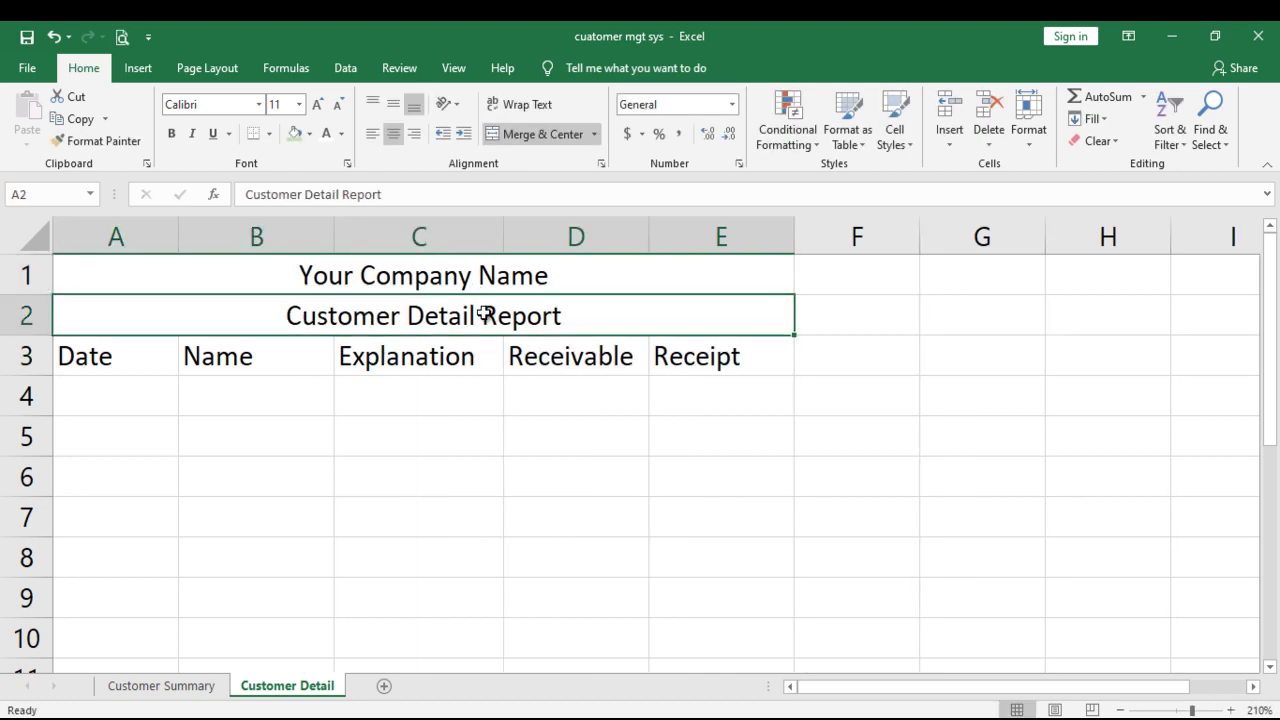
pyautogui.click(552, 405)
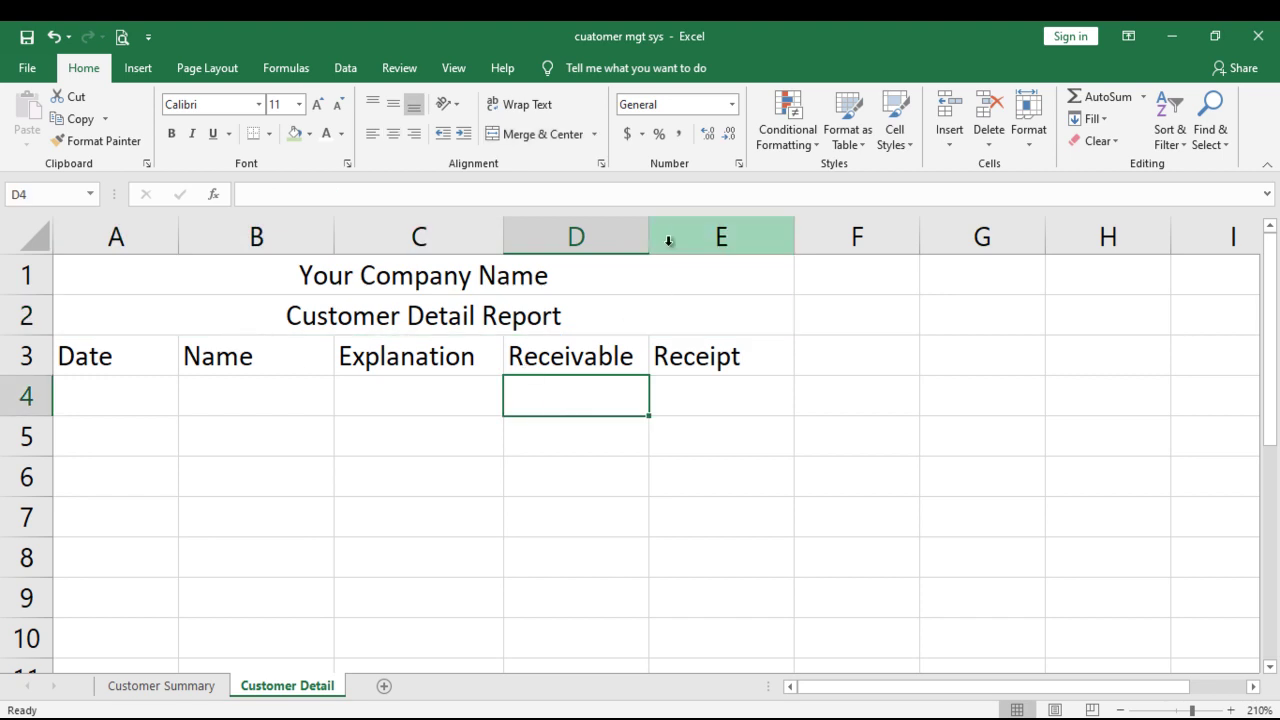
pyautogui.click(143, 353)
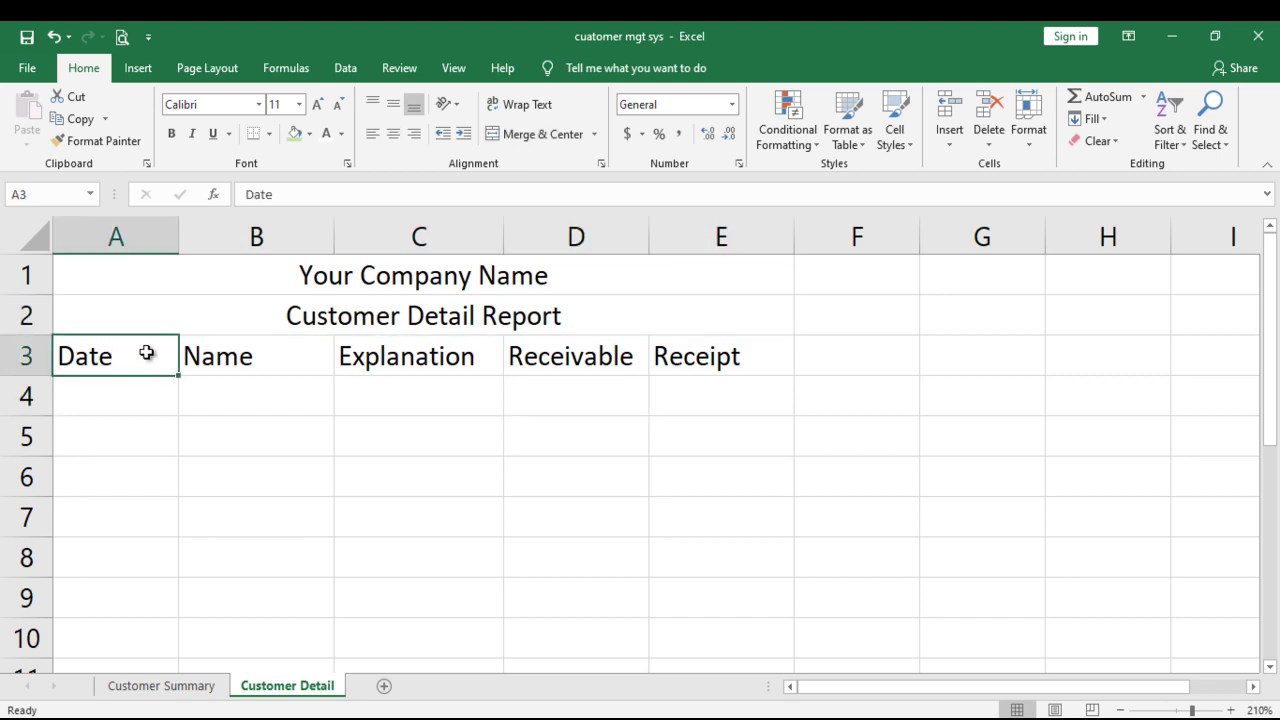
pyautogui.click(236, 416)
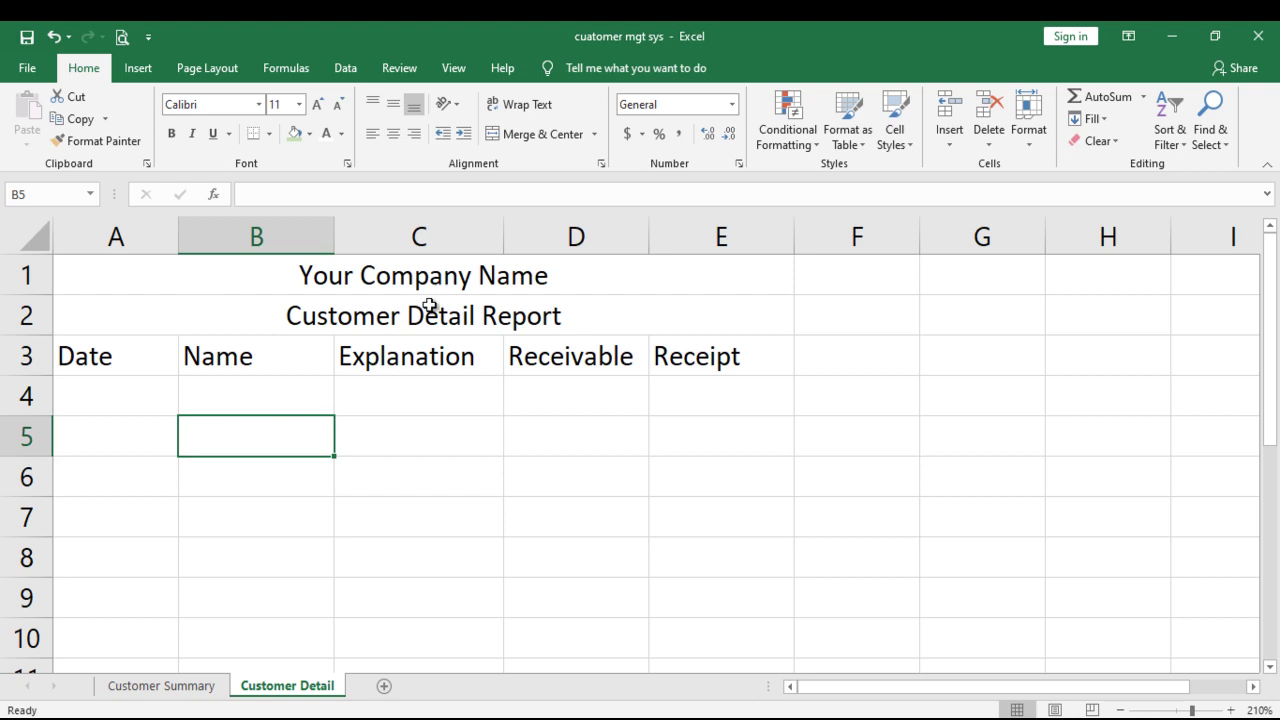
# Format the company name title in Algerian, size 12, with a black fill and white font color.
pyautogui.click(473, 281)
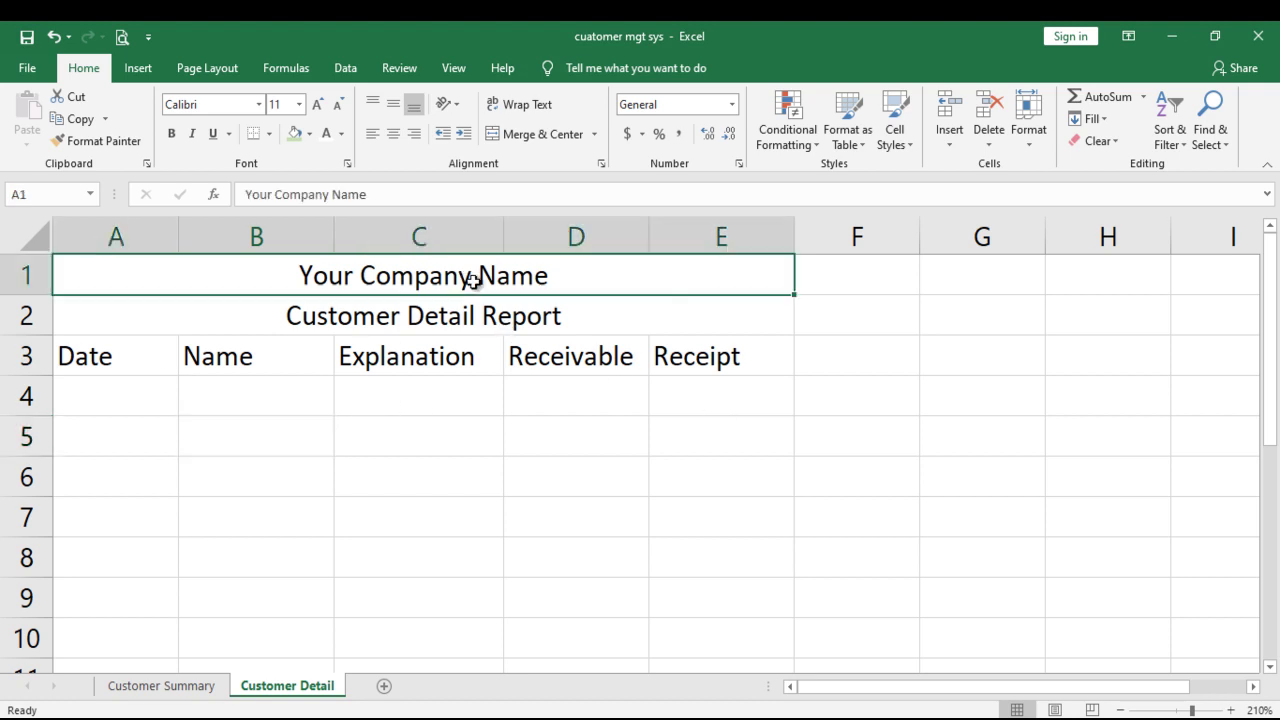
pyautogui.click(259, 104)
pyautogui.click(236, 254)
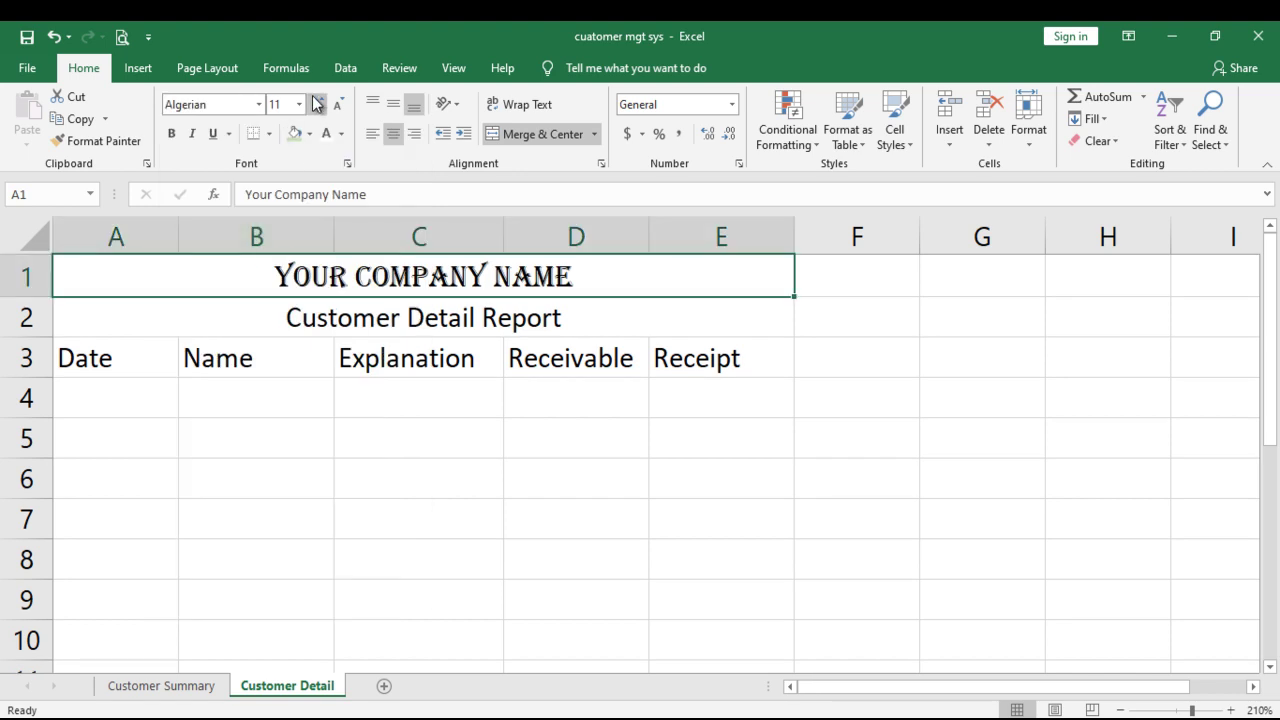
pyautogui.click(317, 104)
pyautogui.click(309, 133)
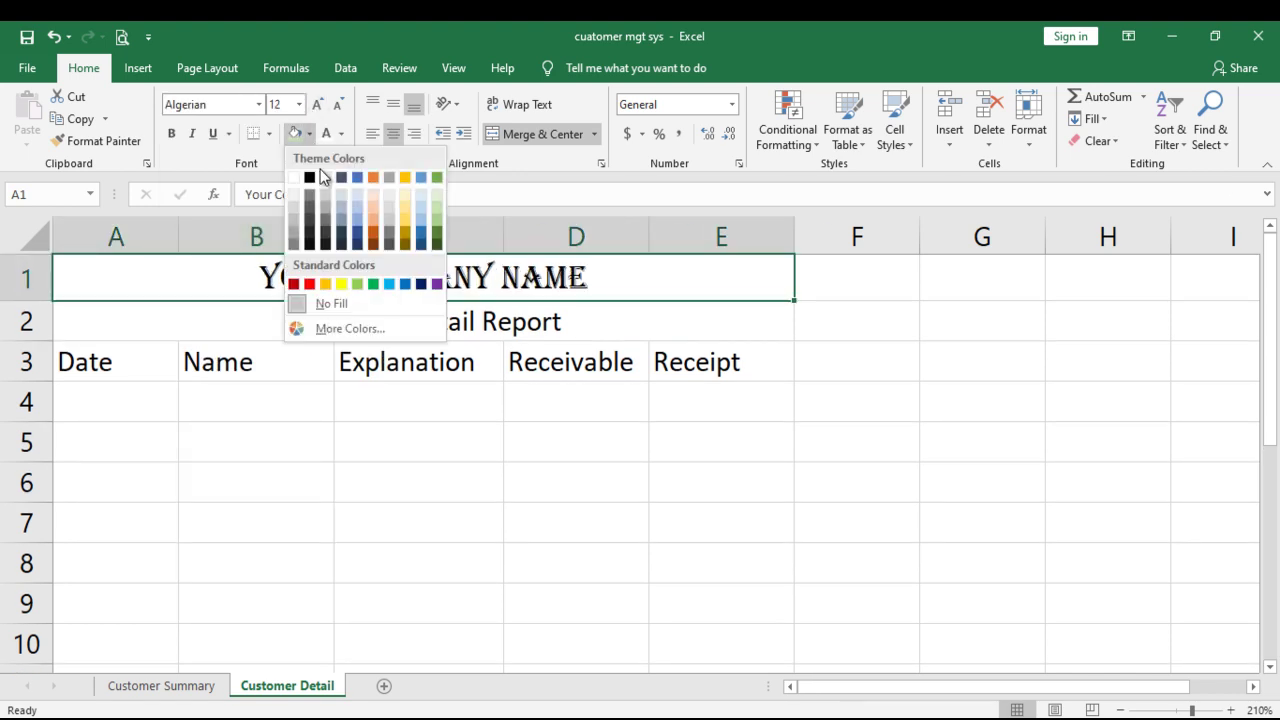
pyautogui.click(310, 178)
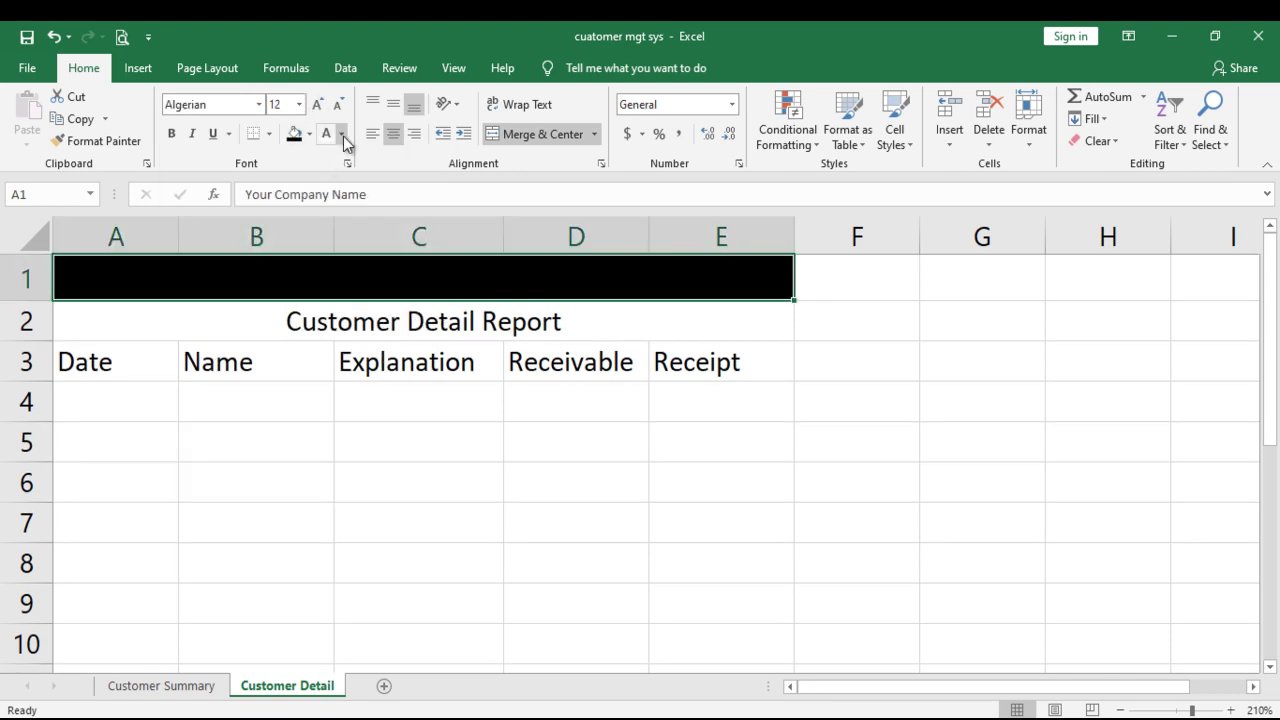
pyautogui.click(343, 140)
pyautogui.click(331, 203)
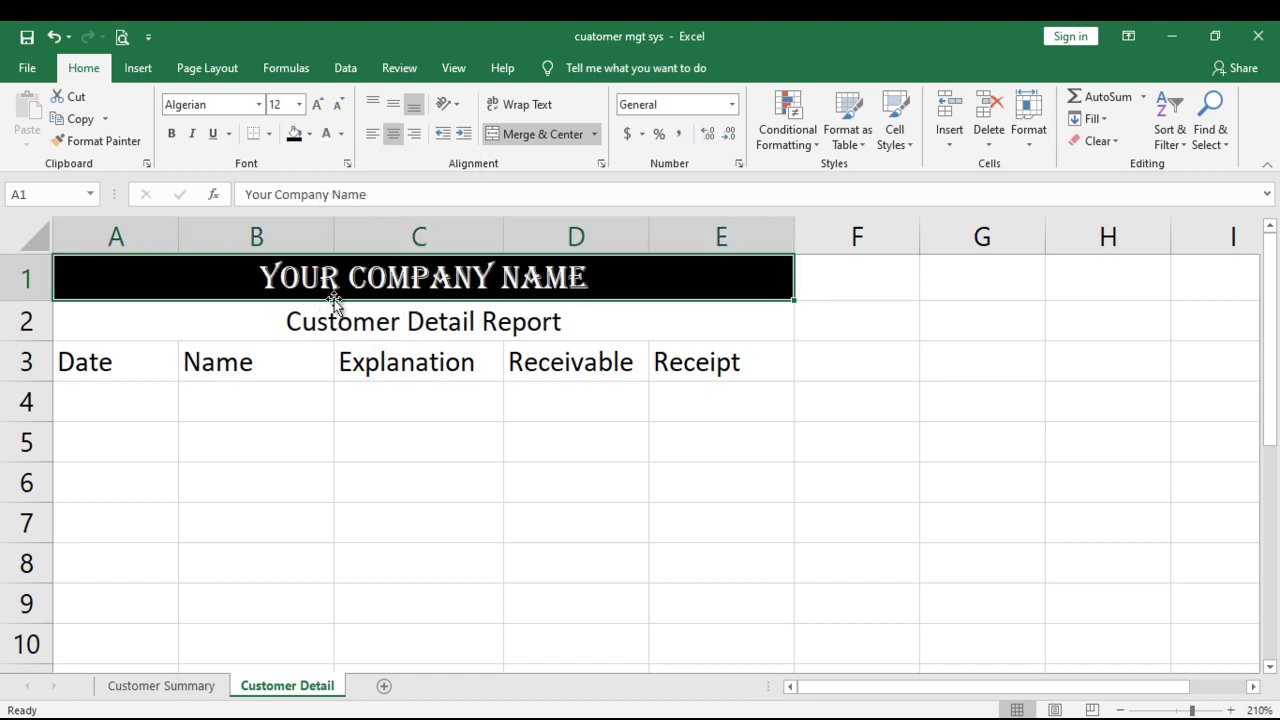
# Give the Customer Detail Report subtitle a gray theme fill and a white font color.
pyautogui.click(340, 320)
pyautogui.click(309, 133)
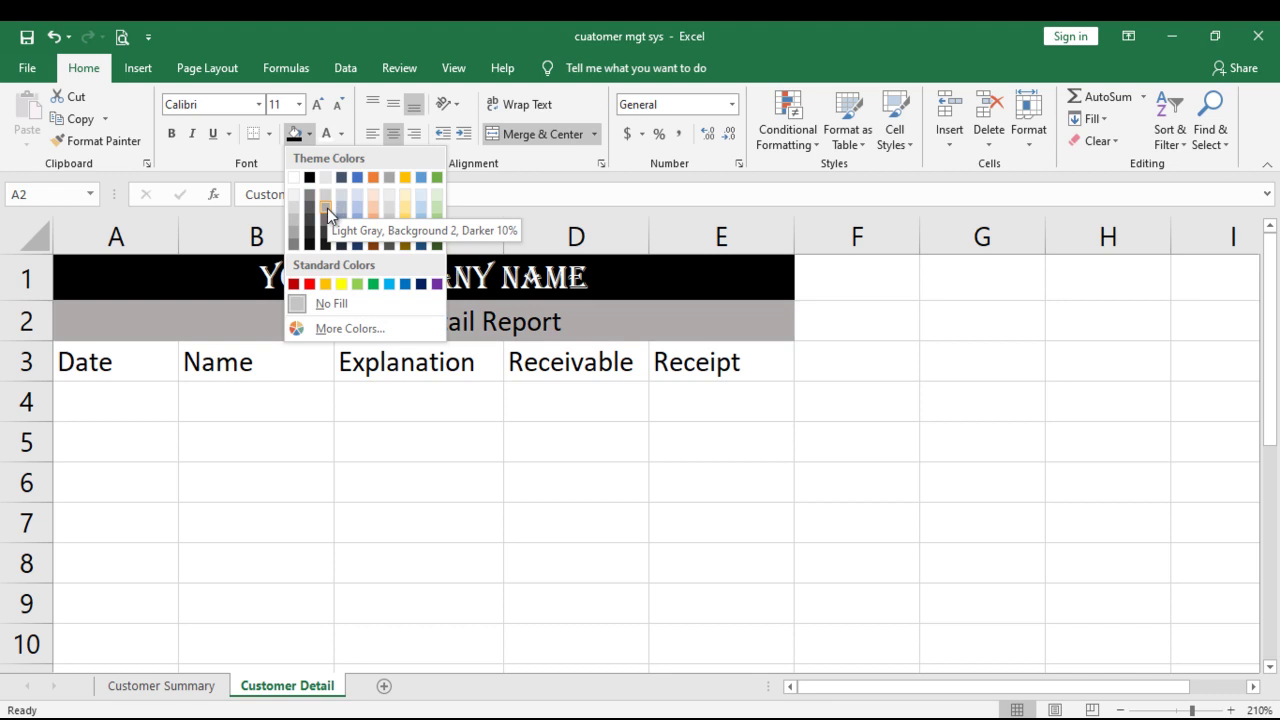
pyautogui.click(327, 208)
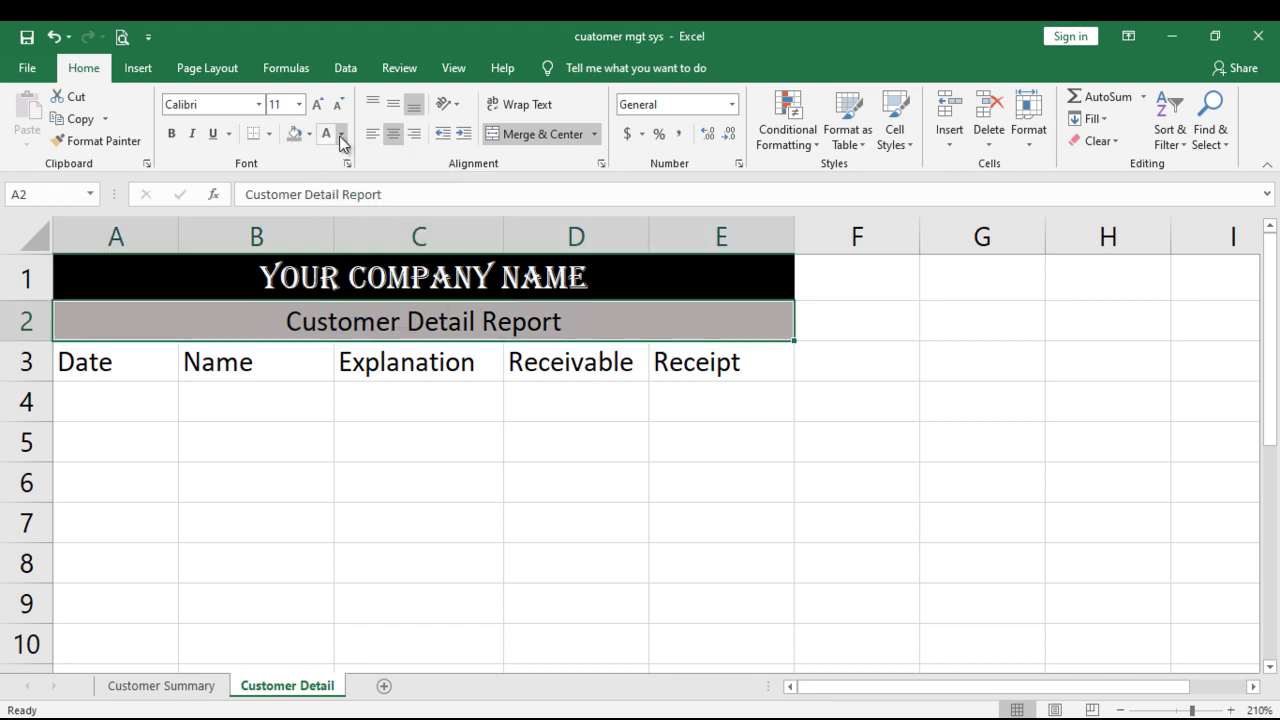
pyautogui.click(341, 133)
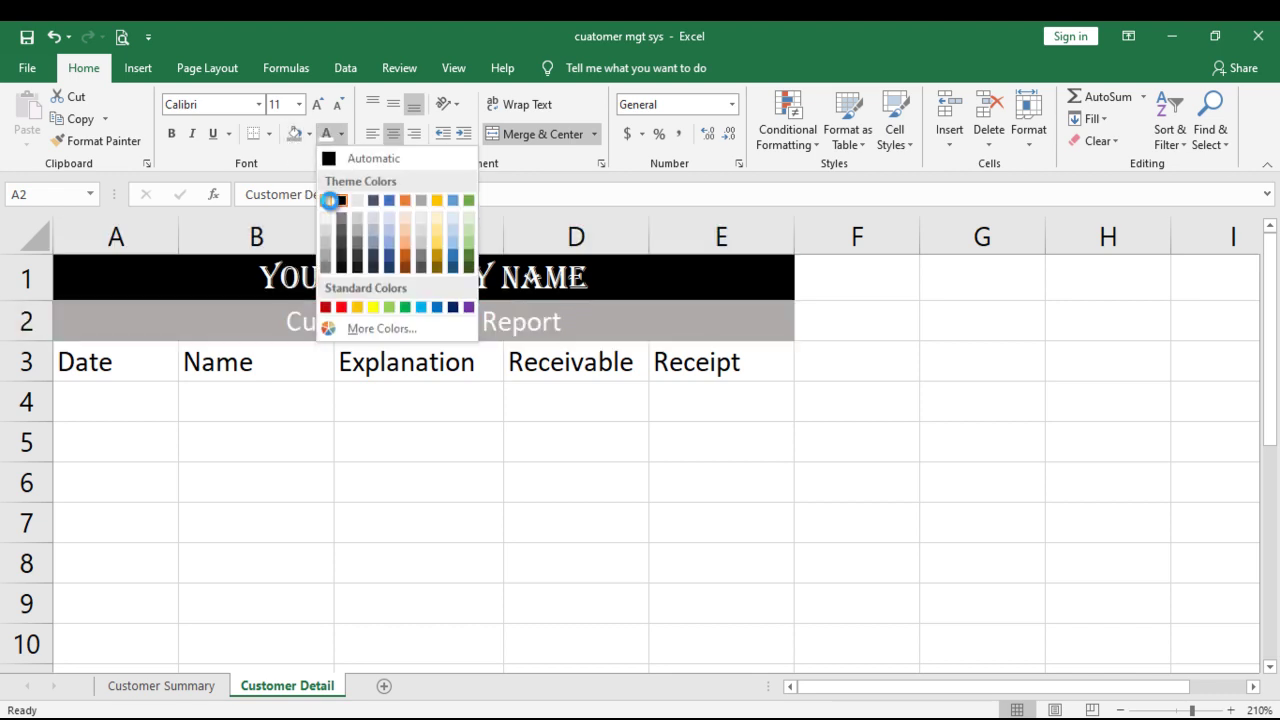
pyautogui.click(331, 203)
# Convert A3:E7 on the Customer Detail sheet into a table with headers and apply the black banded table style.
pyautogui.click(104, 358)
pyautogui.moveTo(104, 358); pyautogui.dragTo(691, 520)
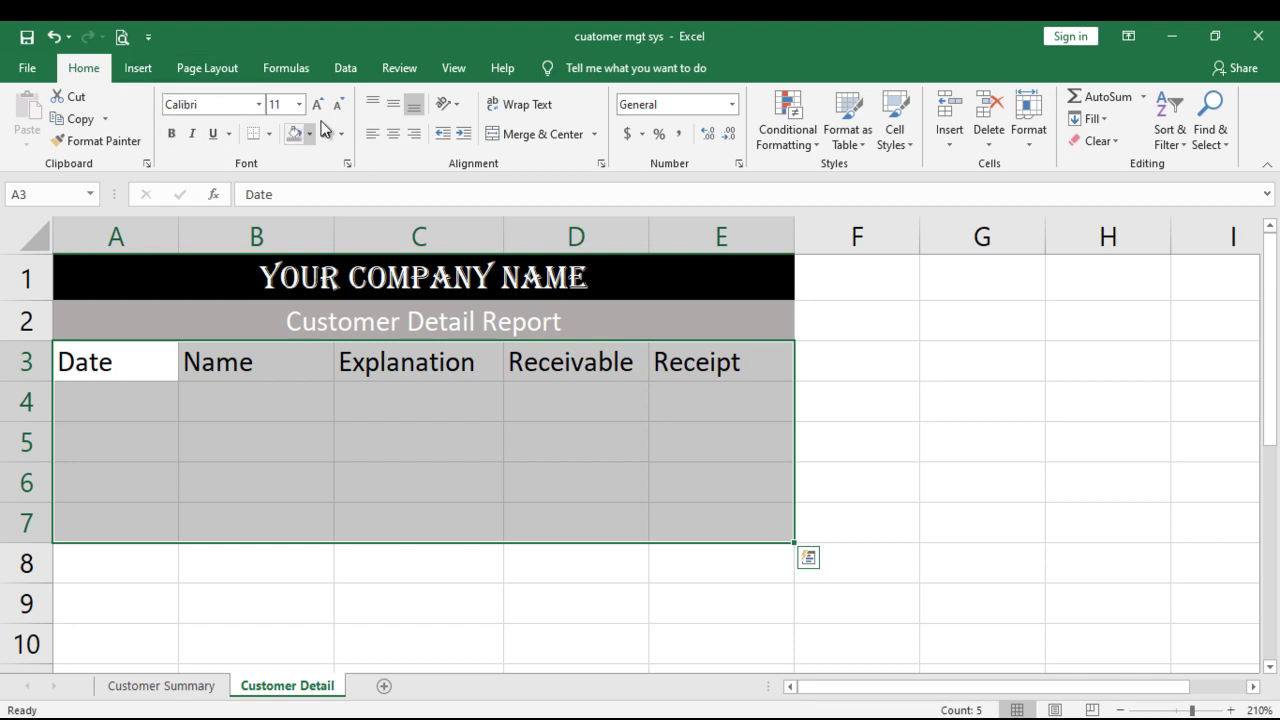
pyautogui.click(137, 70)
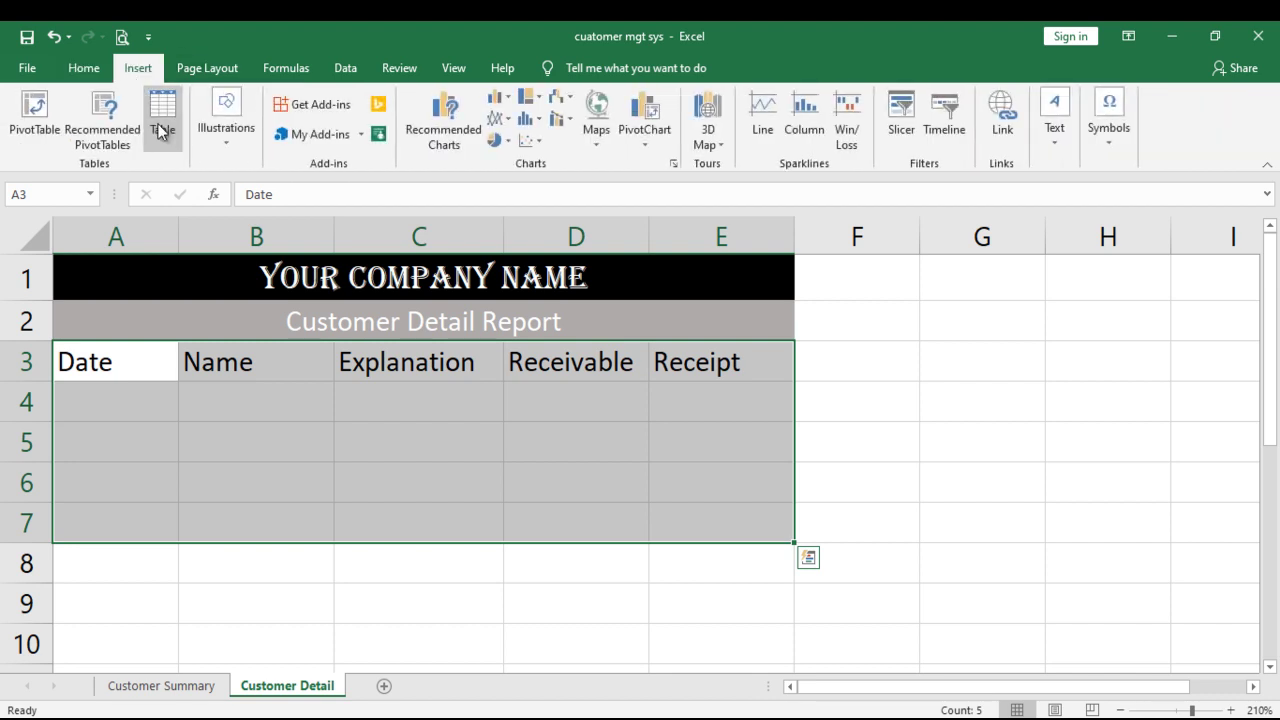
pyautogui.click(163, 122)
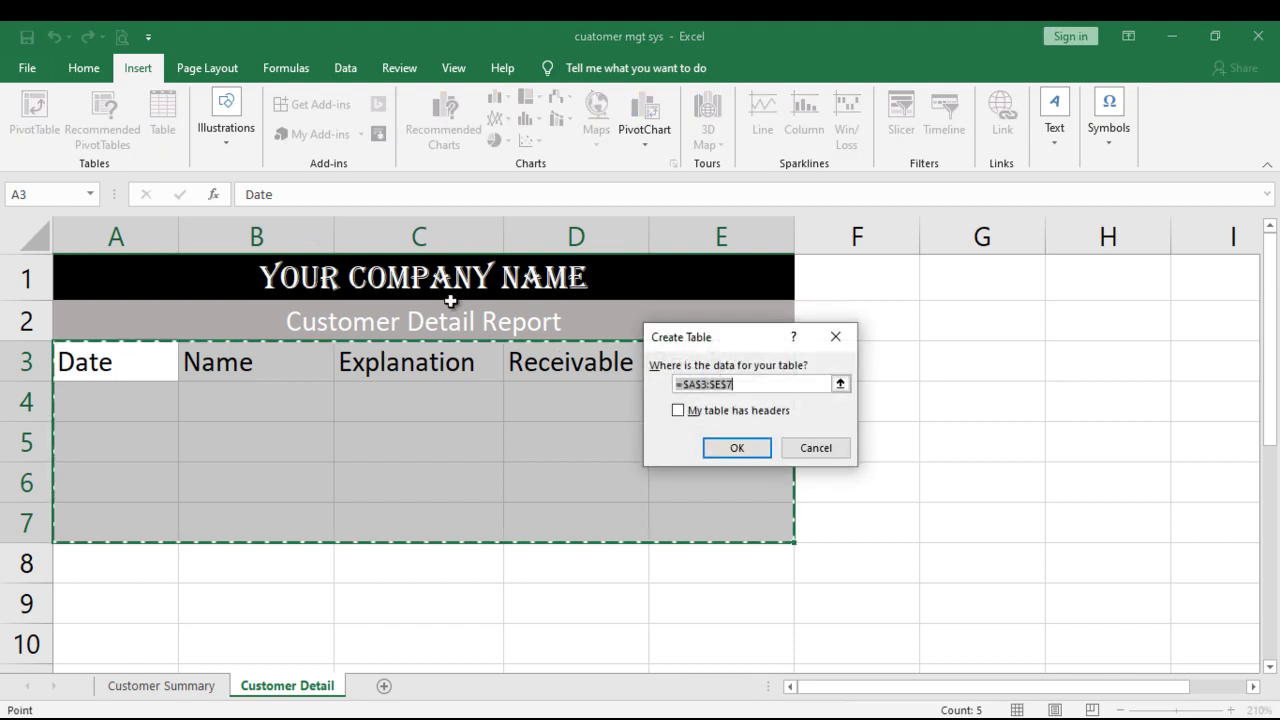
pyautogui.click(679, 418)
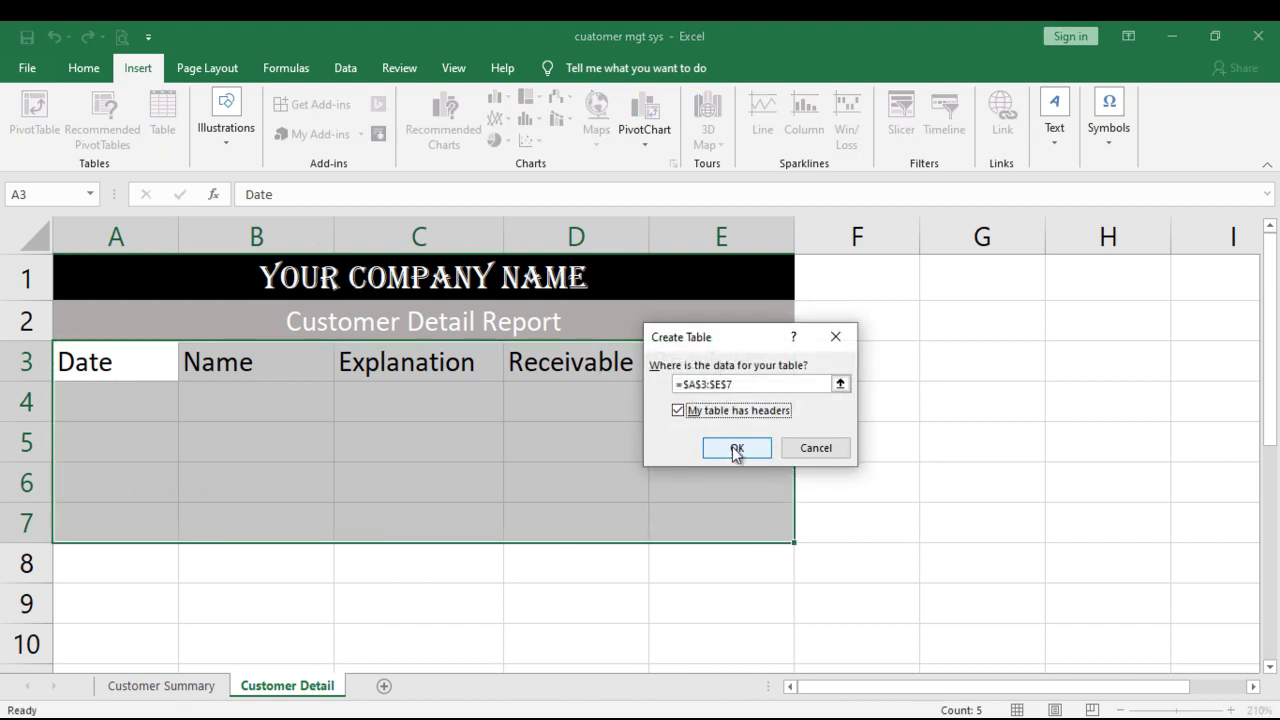
pyautogui.click(739, 452)
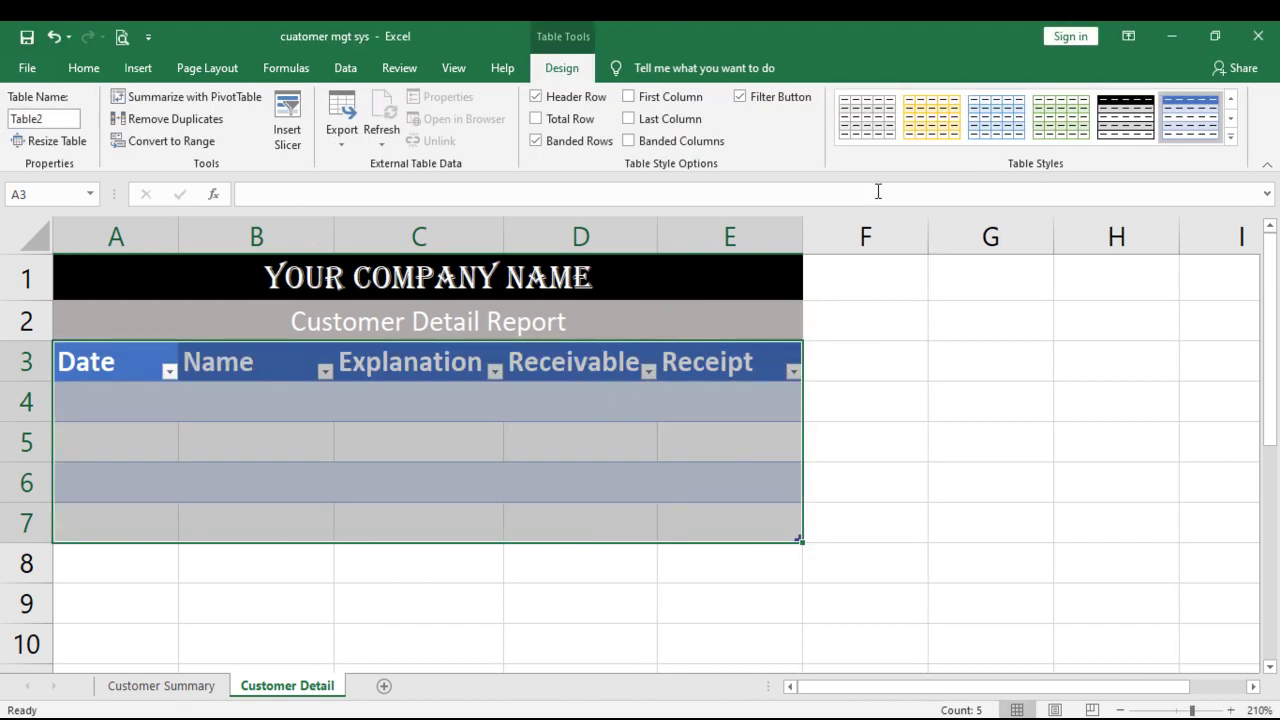
pyautogui.click(1130, 115)
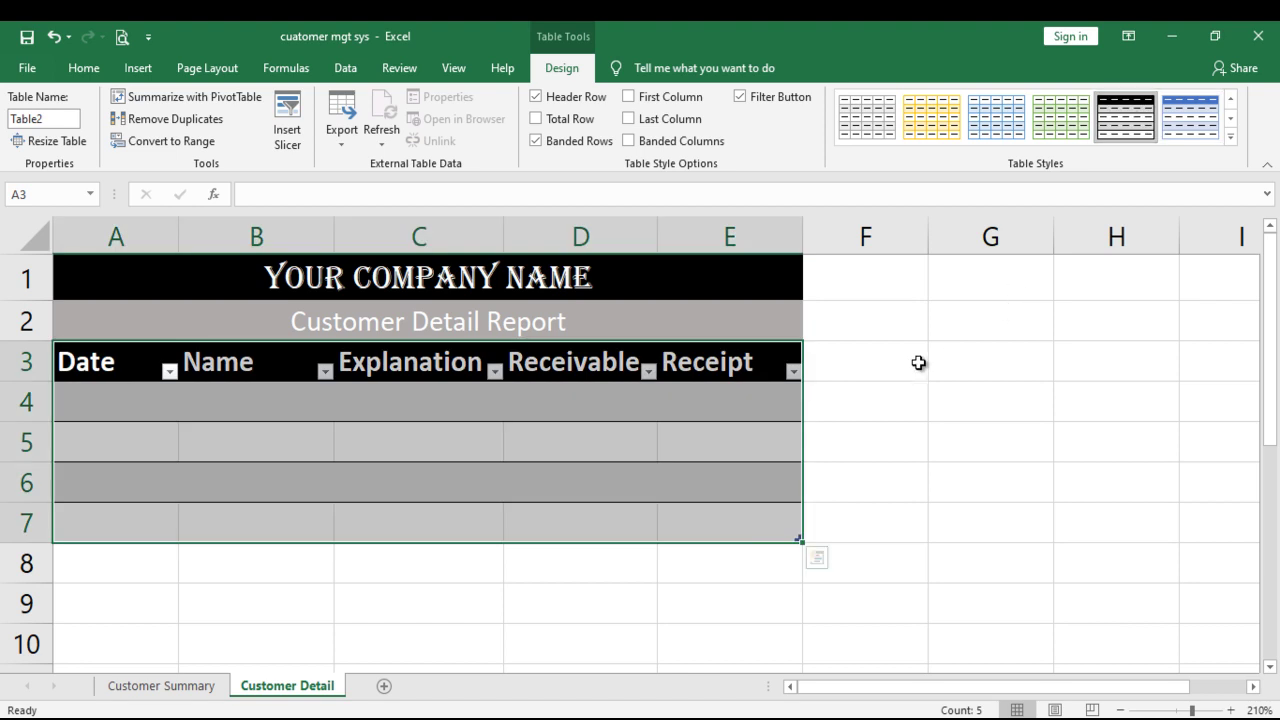
pyautogui.click(329, 427)
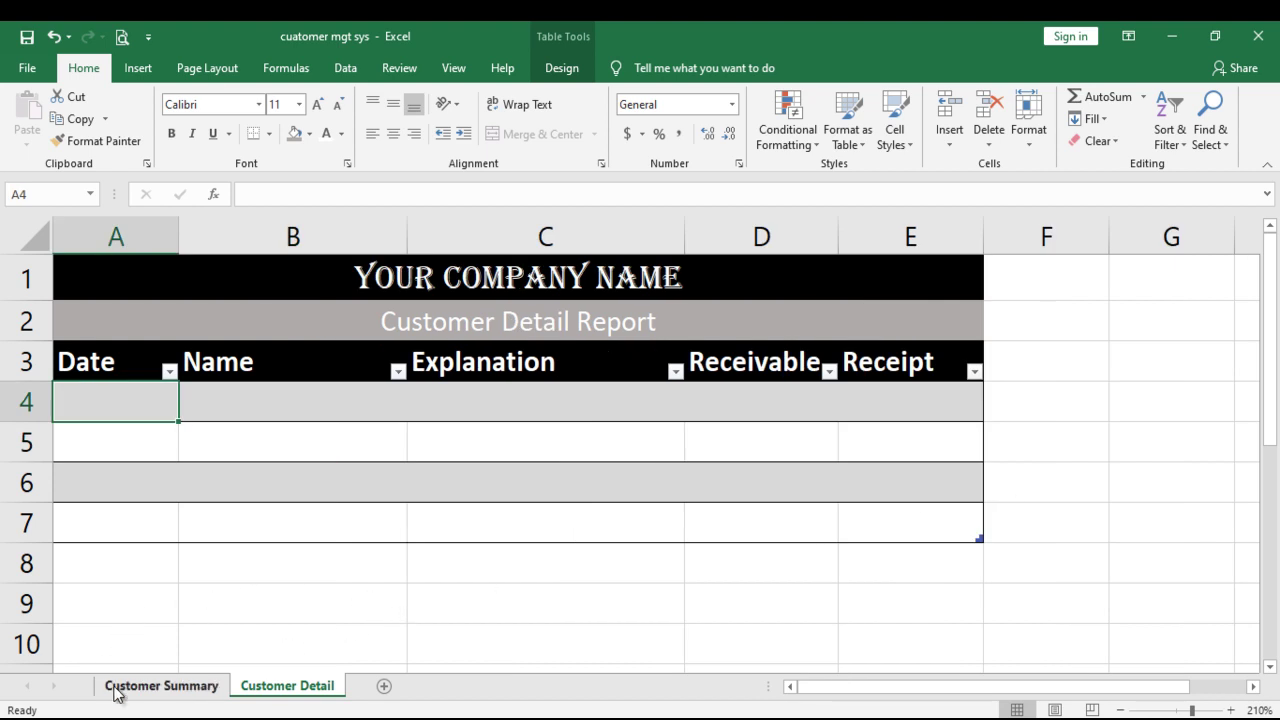
# Enter the first customer's full name in A4 of the Customer Summary sheet.
pyautogui.click(175, 692)
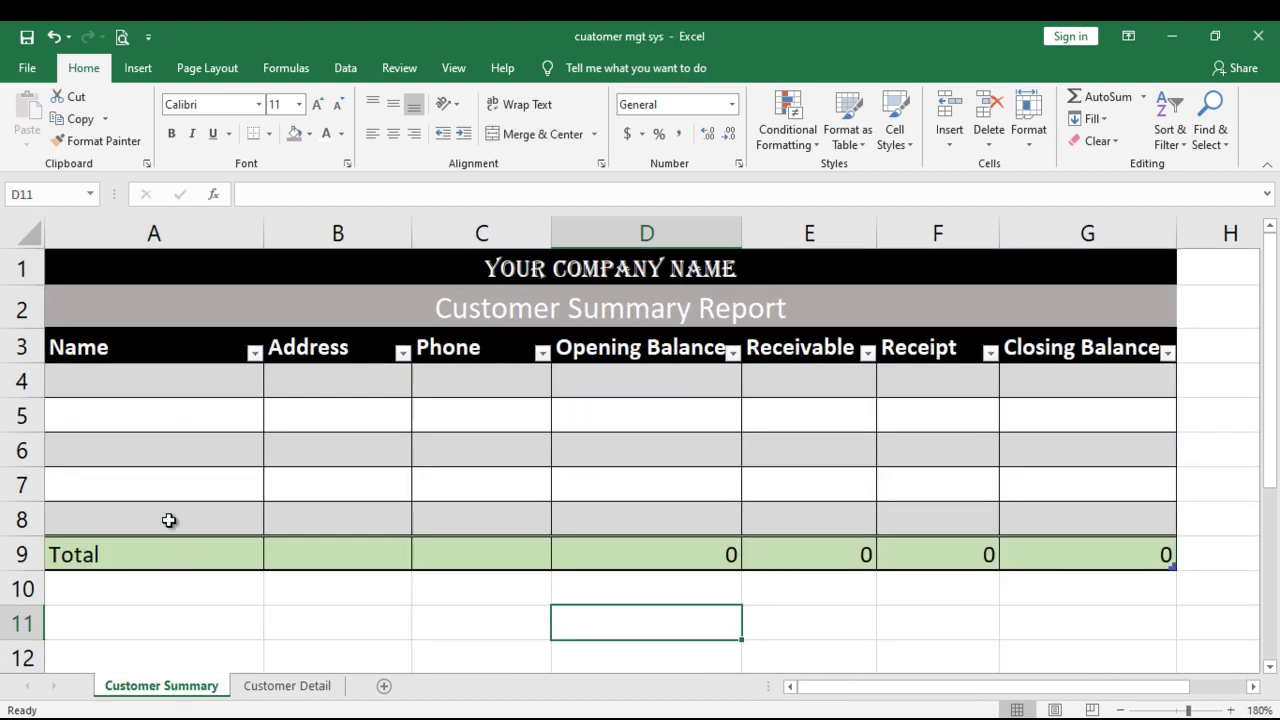
pyautogui.click(161, 387)
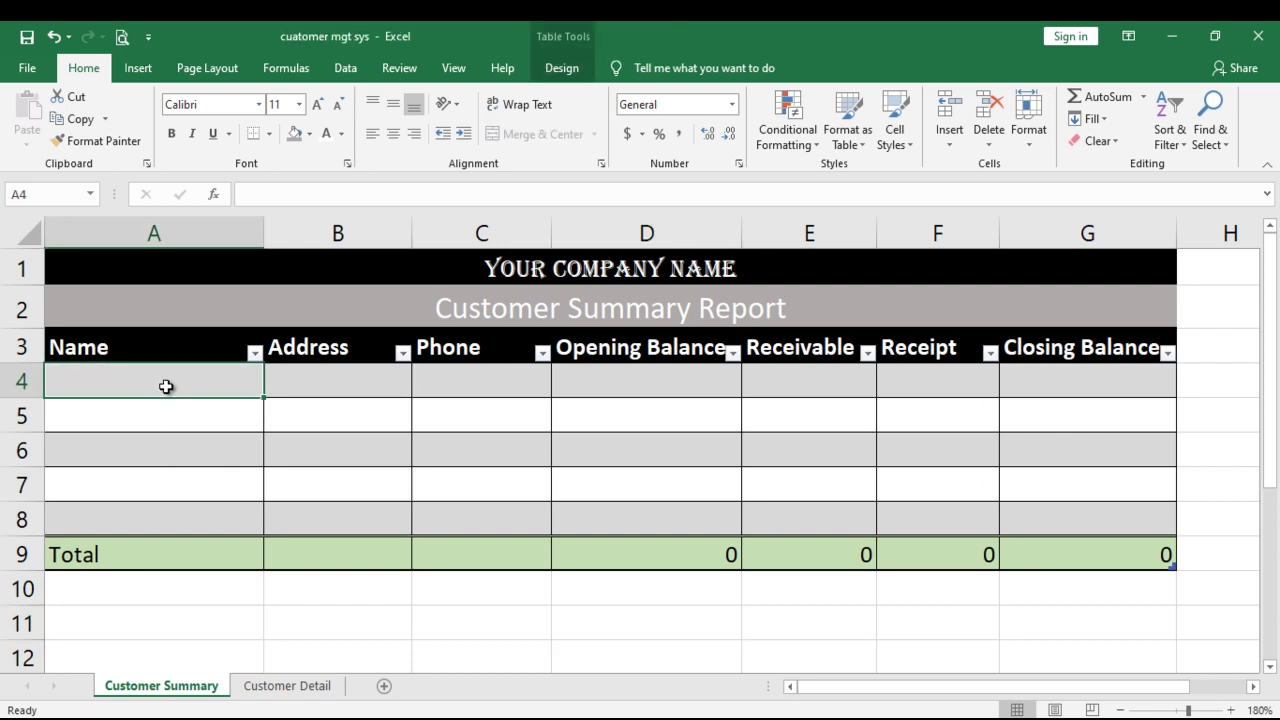
pyautogui.click(352, 382)
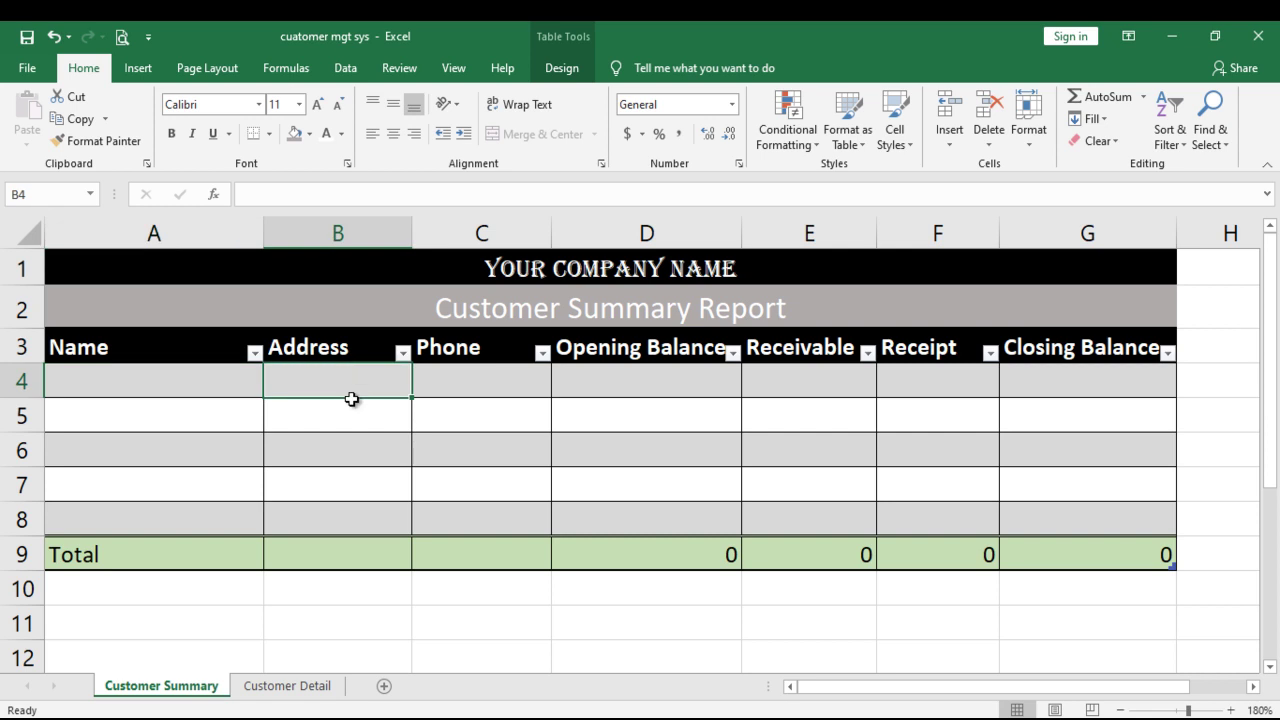
pyautogui.click(491, 379)
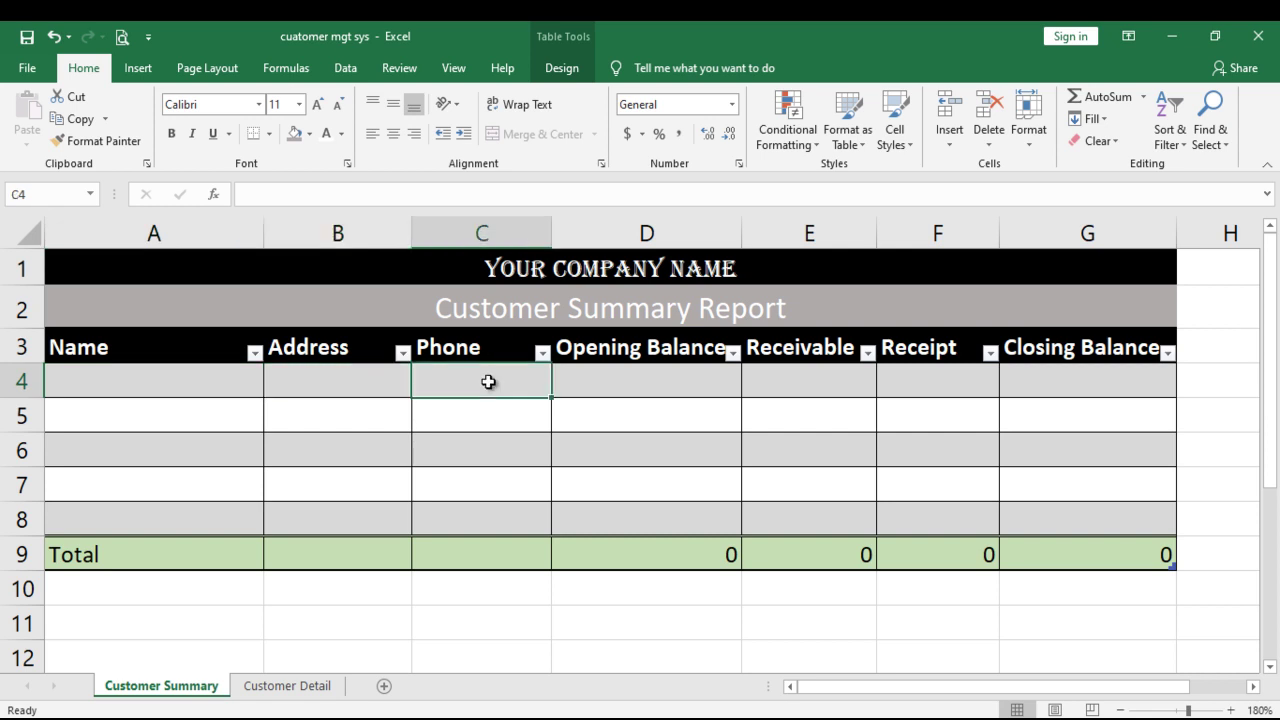
pyautogui.click(652, 378)
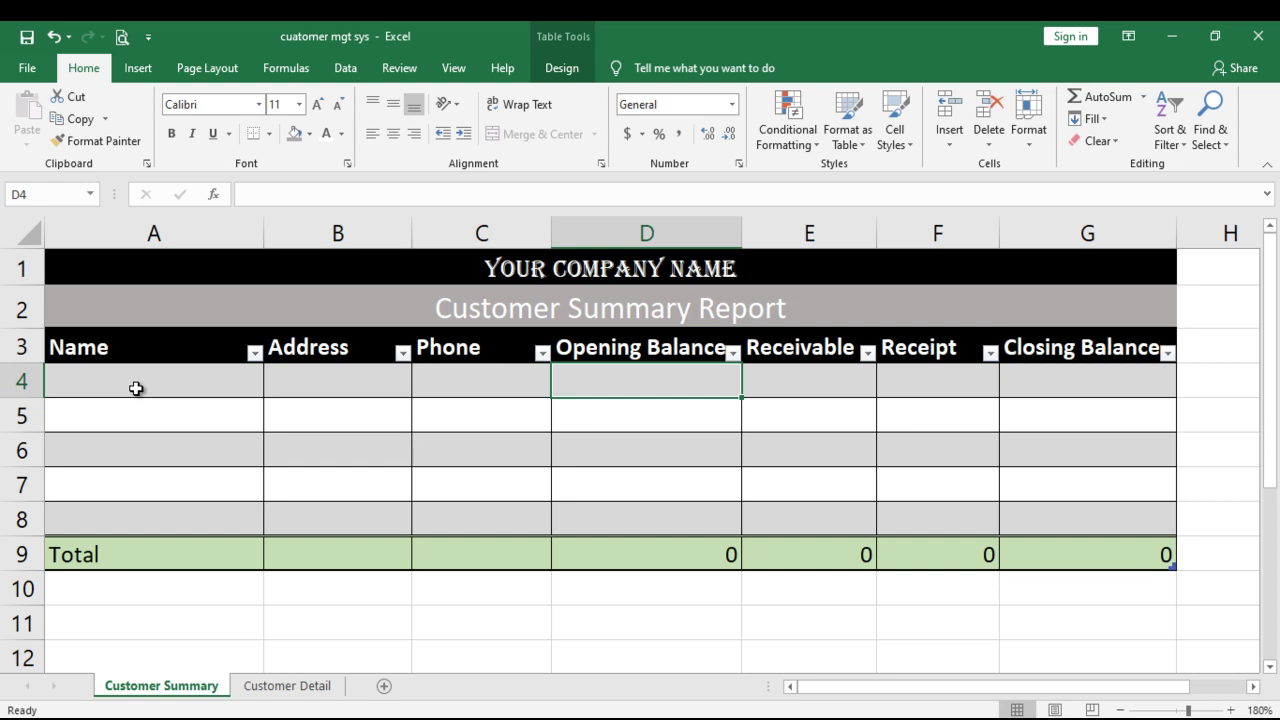
pyautogui.doubleClick(169, 386)
pyautogui.write('Maha')
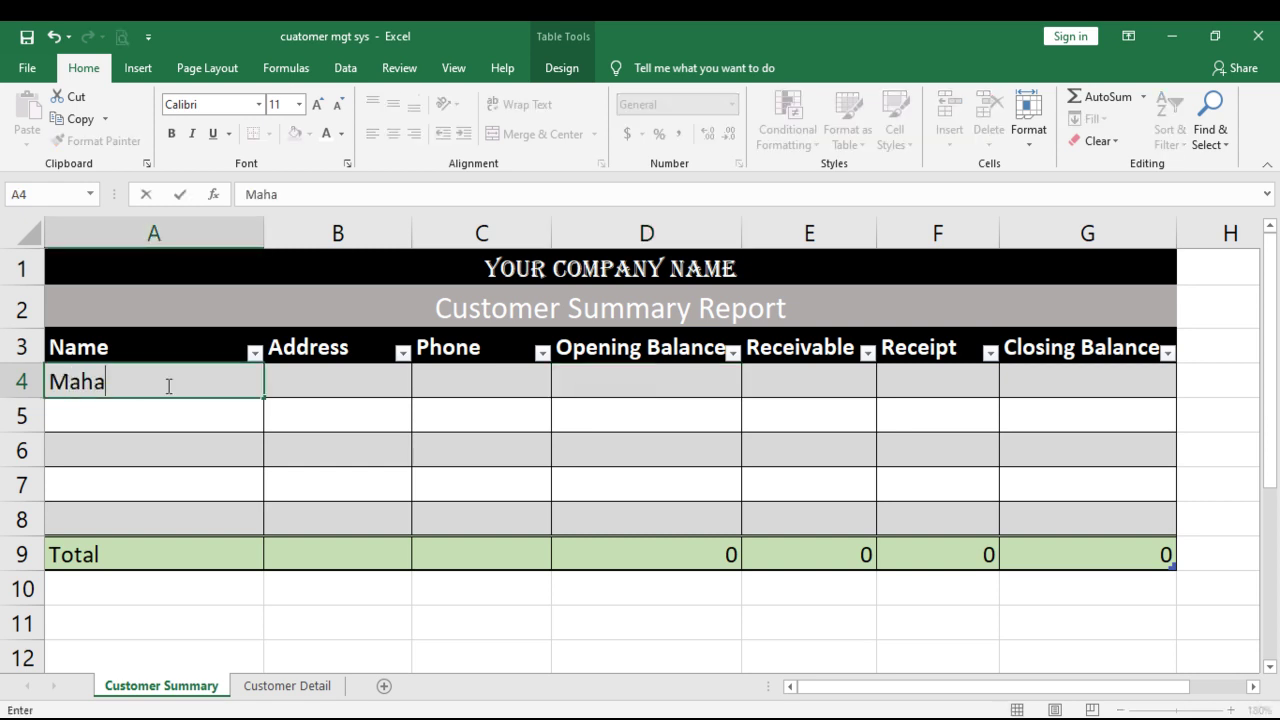
pyautogui.write('d Ali')
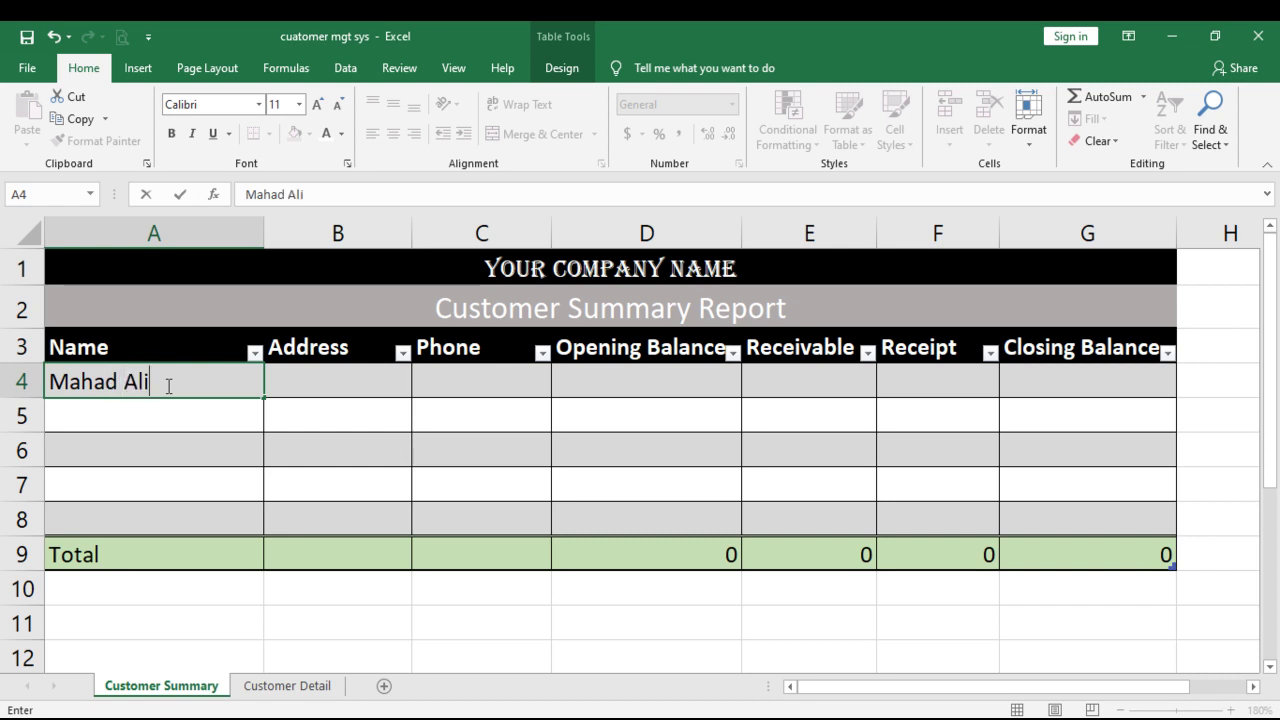
pyautogui.hotkey('ctrl', 'Return')
pyautogui.press('Tab')
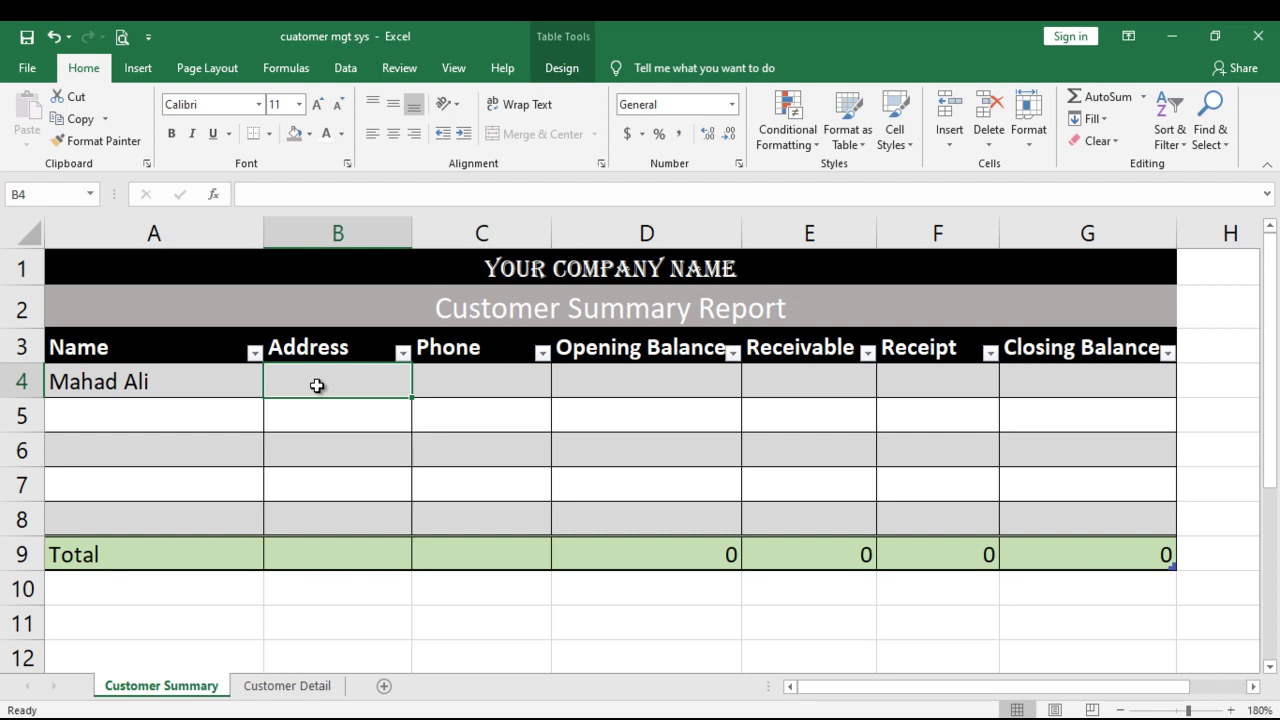
# Fill in the first customer's address in B4 and phone number in C4.
pyautogui.write('5 str')
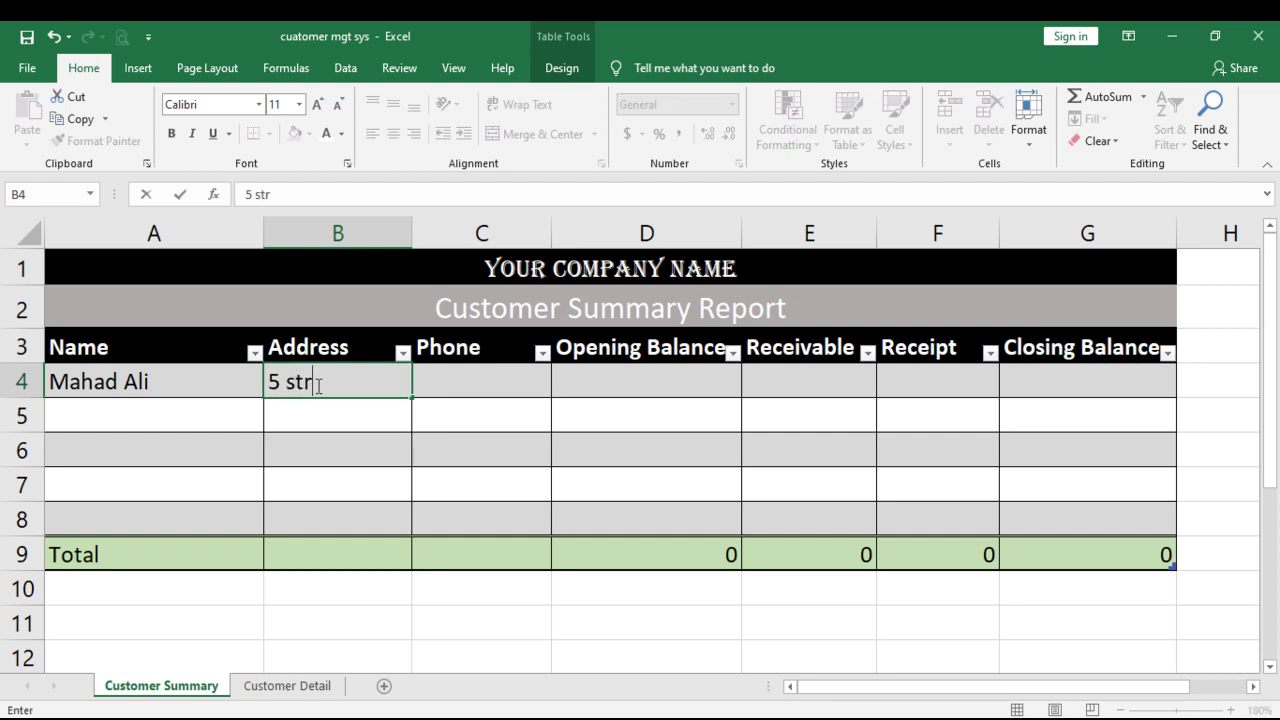
pyautogui.write('eet')
pyautogui.press('Tab')
pyautogui.write('5')
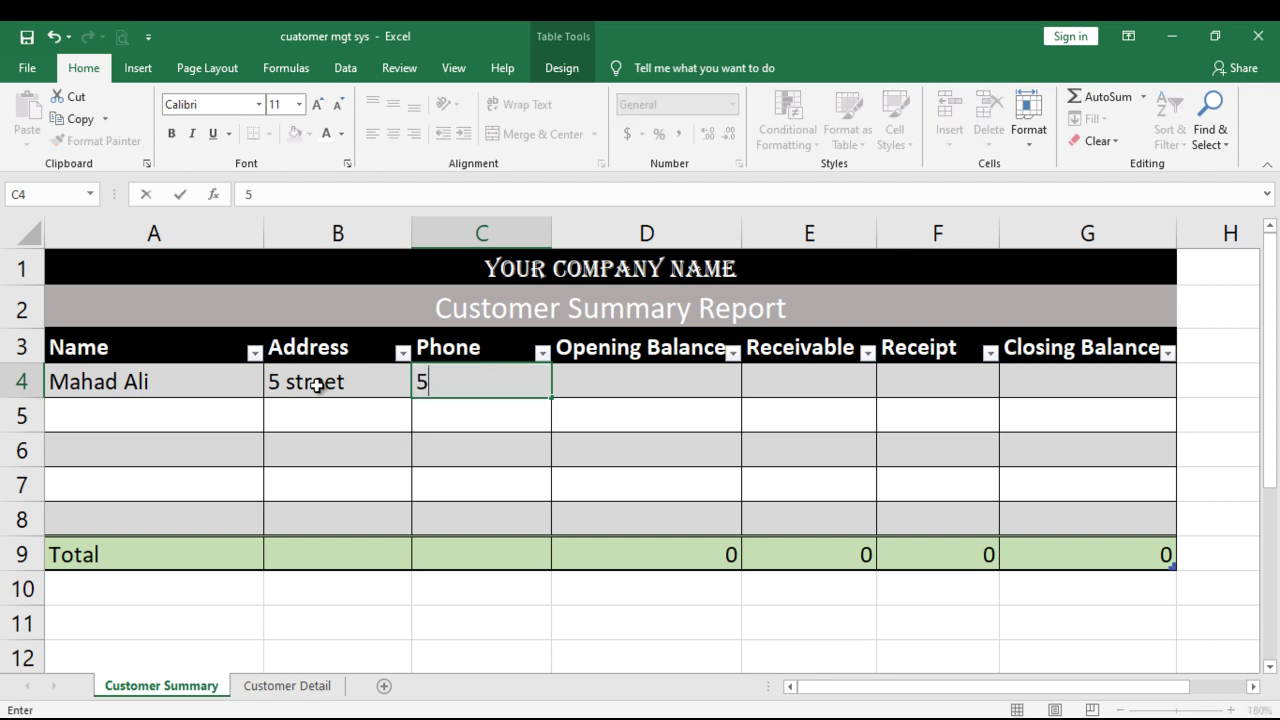
pyautogui.press('BackSpace')
pyautogui.write('615--------')
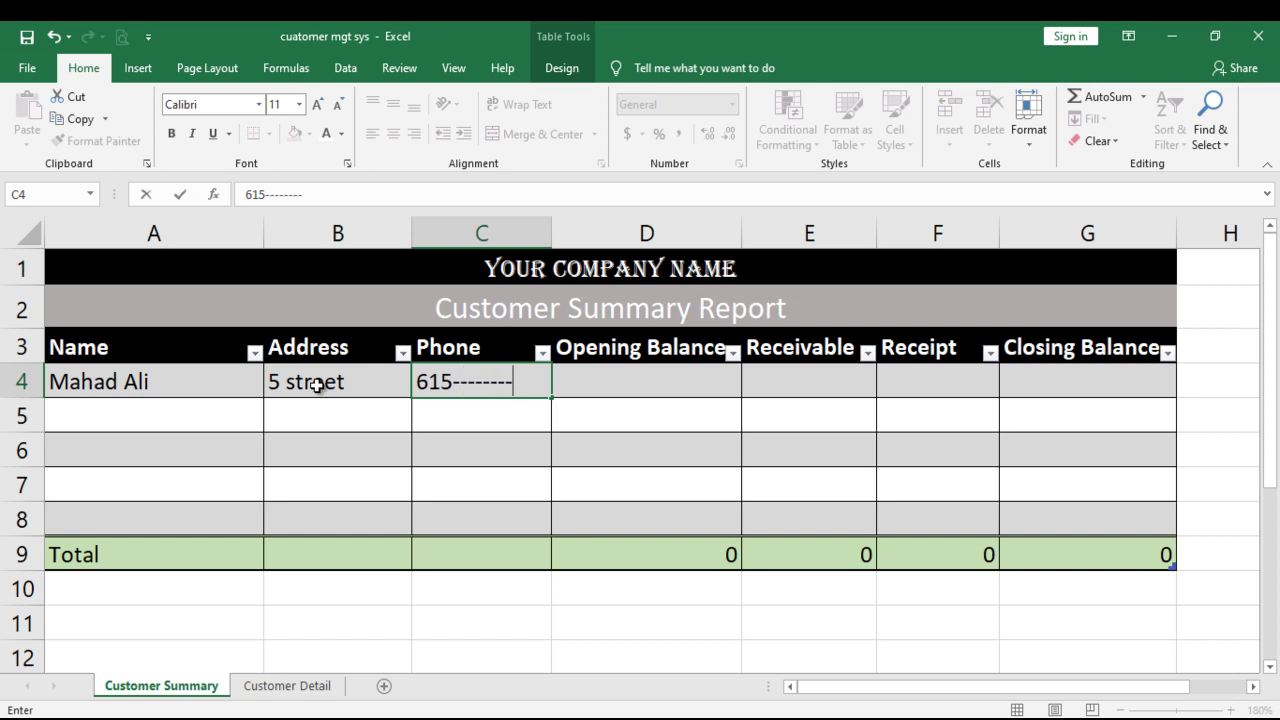
pyautogui.press('Tab')
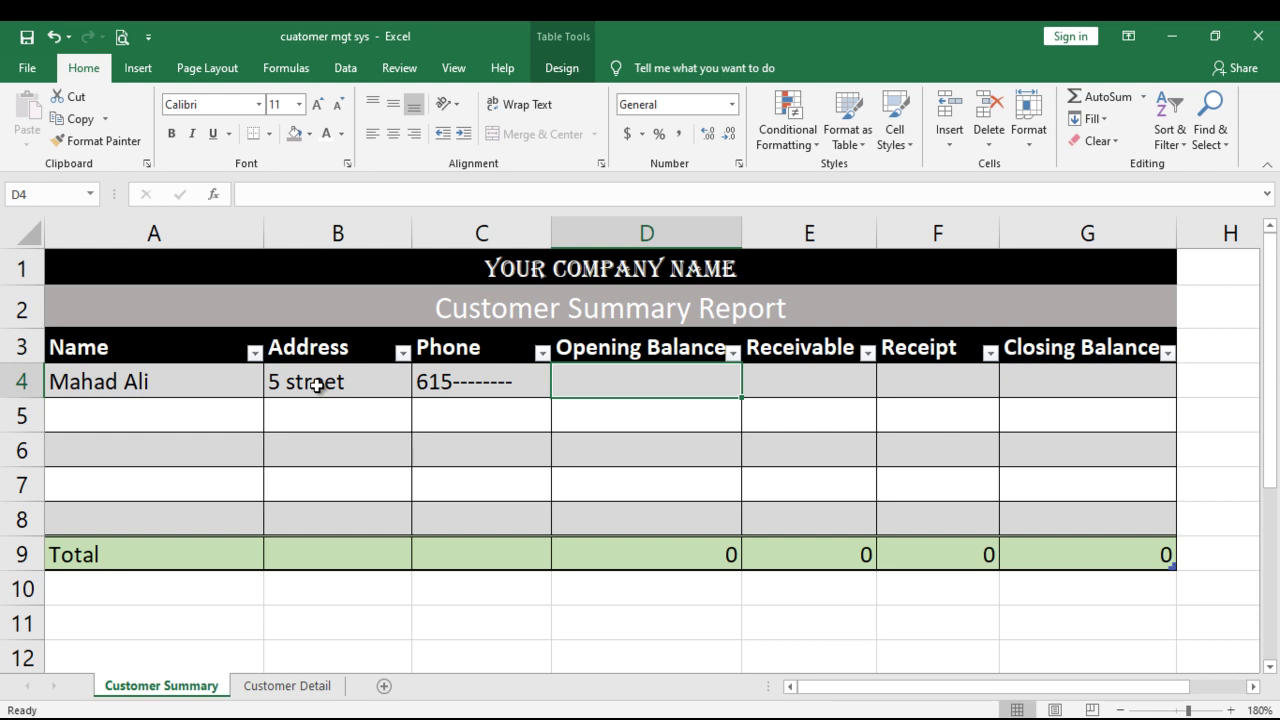
# Set the first customer's opening balance in D4 to 100 and enter the second customer's full name in A5.
pyautogui.write('100')
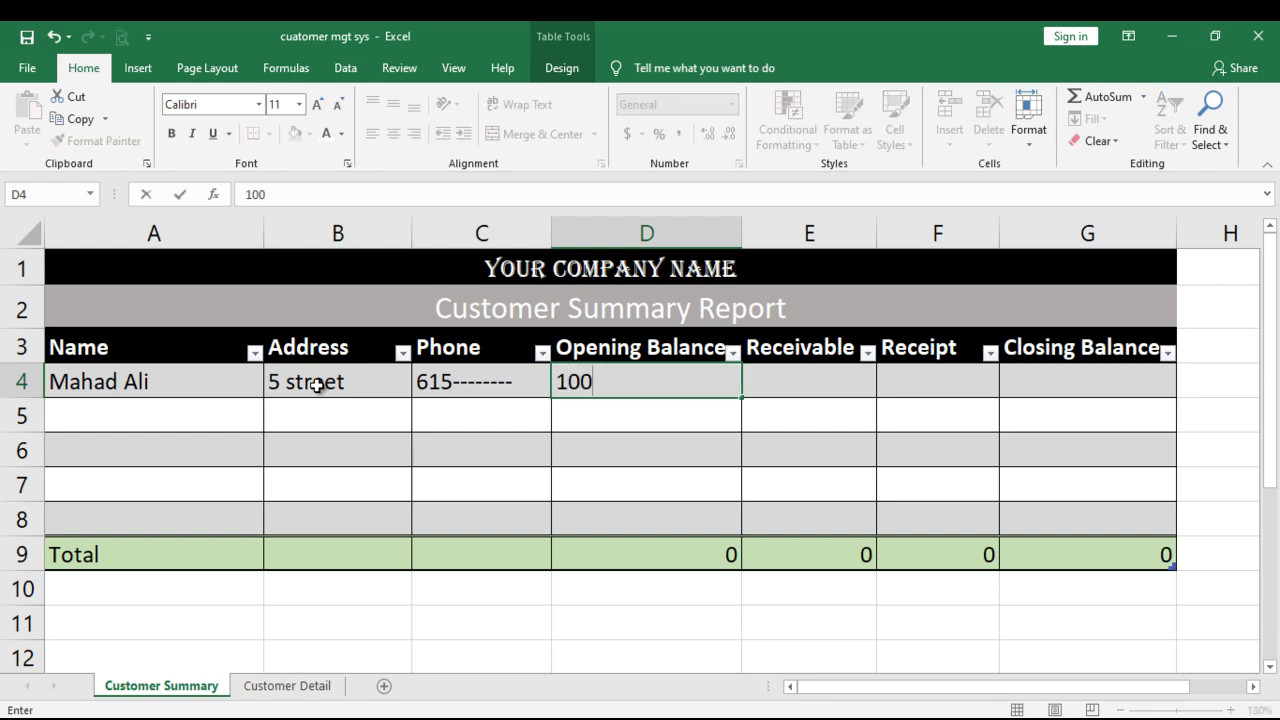
pyautogui.press('Tab')
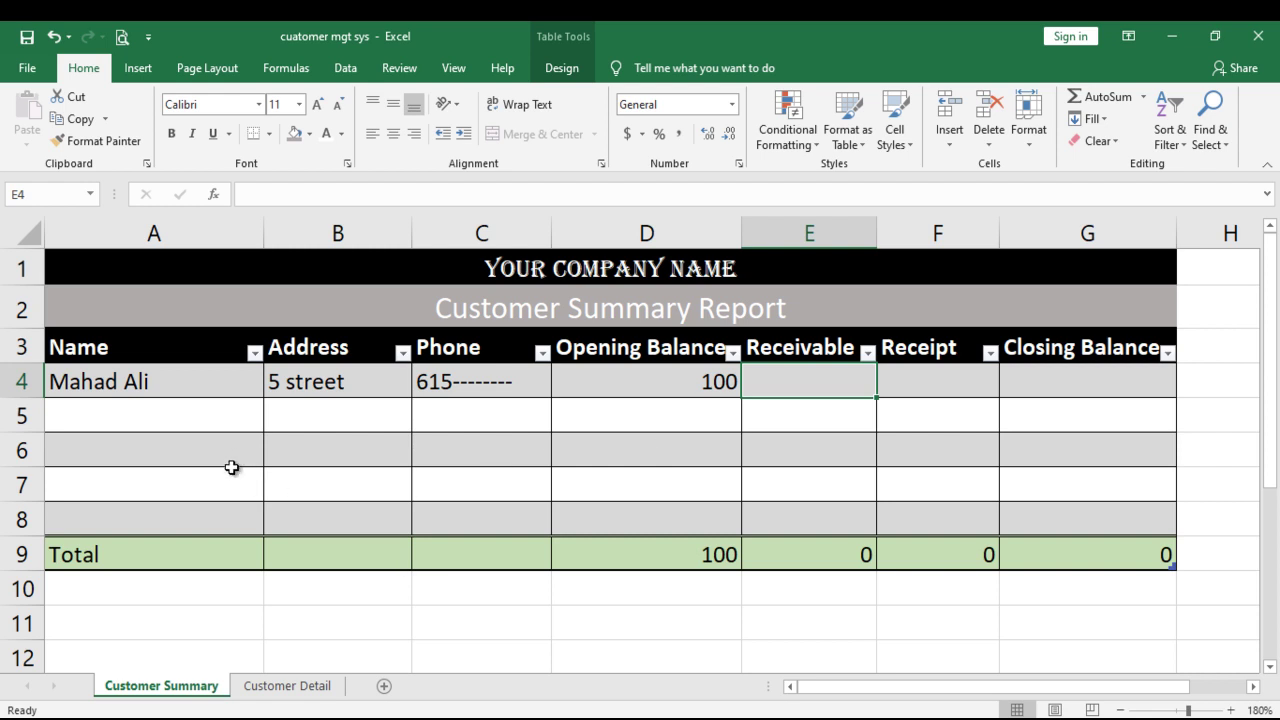
pyautogui.click(150, 425)
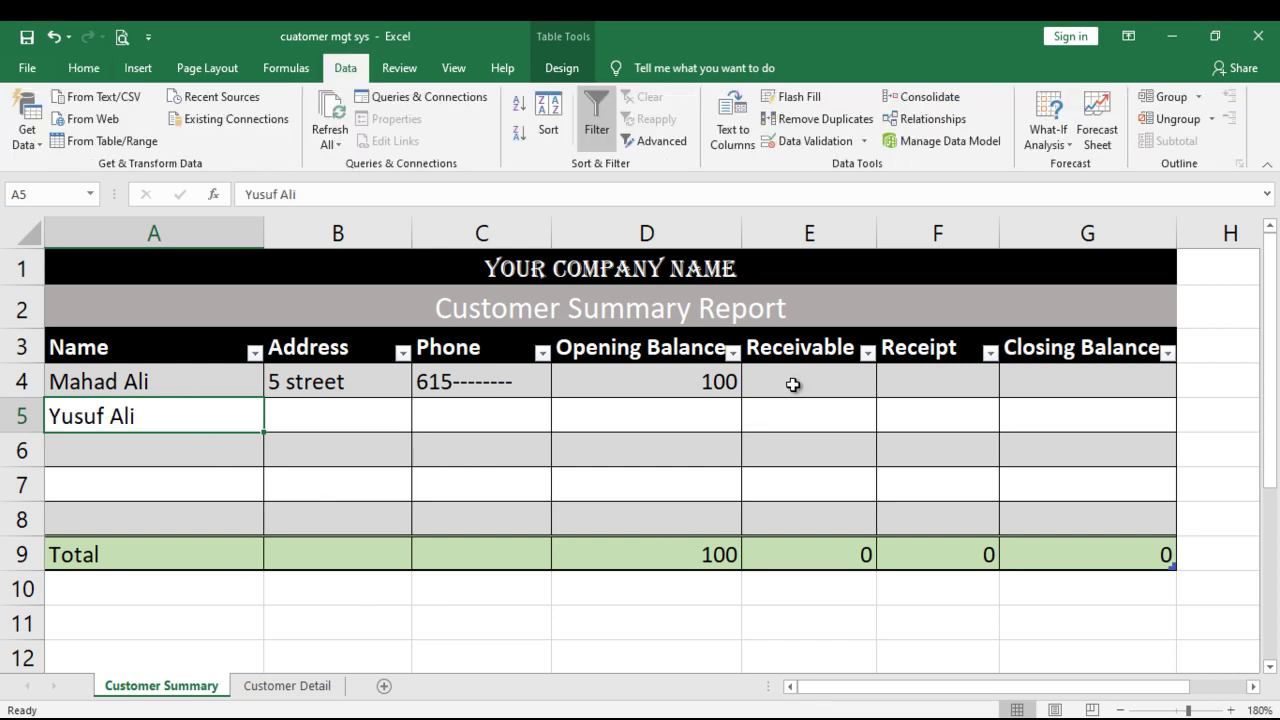
# Begin a SUMIF formula in E4 with the Customer Detail table's Name column, Table2[Name], as the range.
pyautogui.click(792, 384)
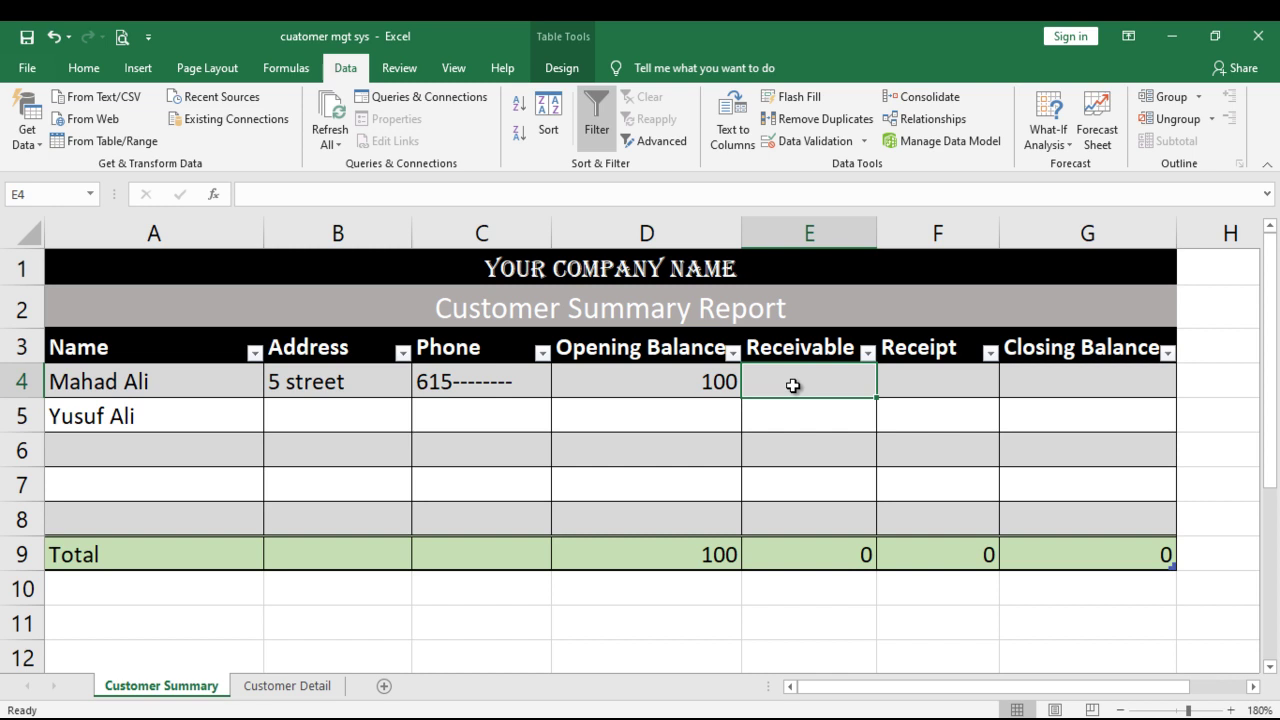
pyautogui.write('=')
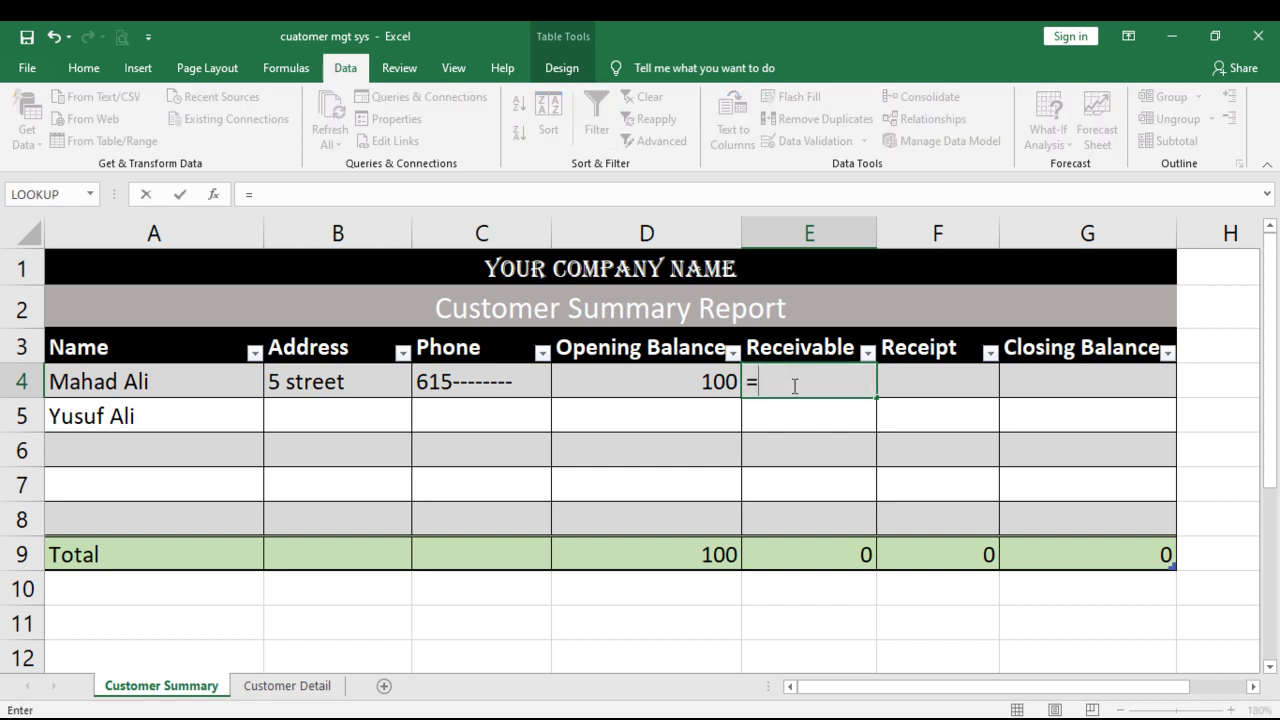
pyautogui.write('sumif')
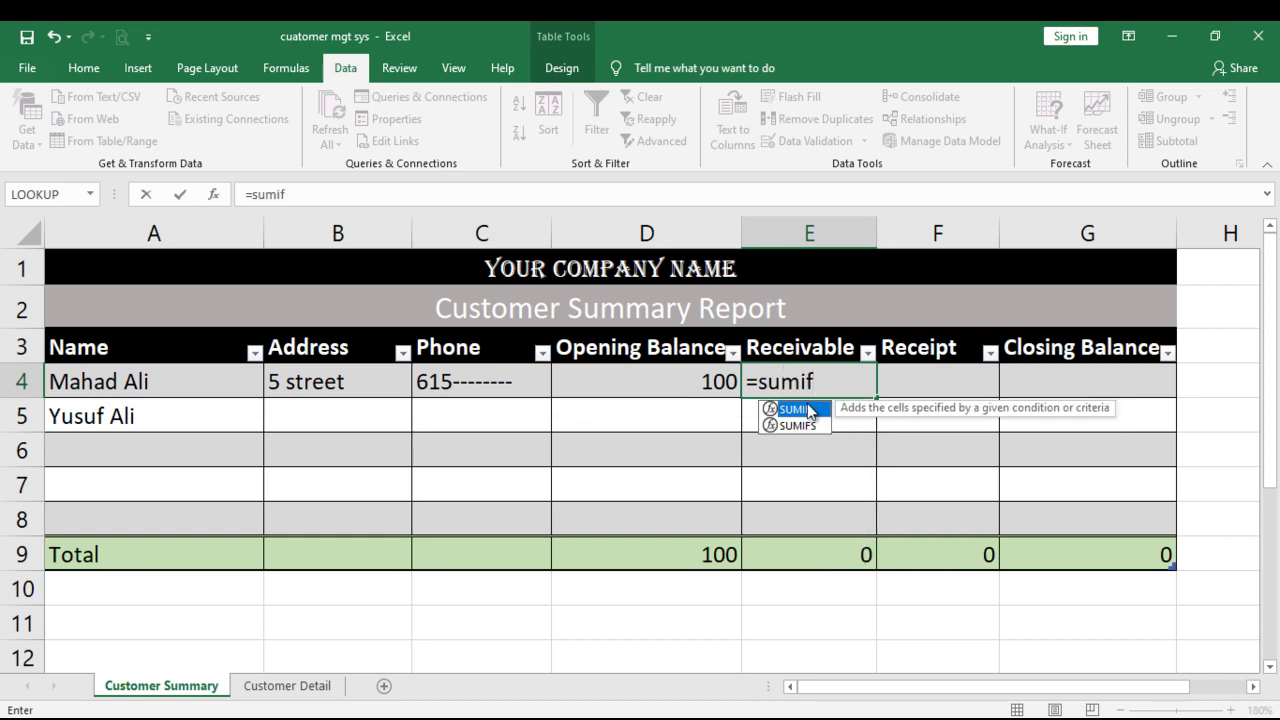
pyautogui.doubleClick(810, 410)
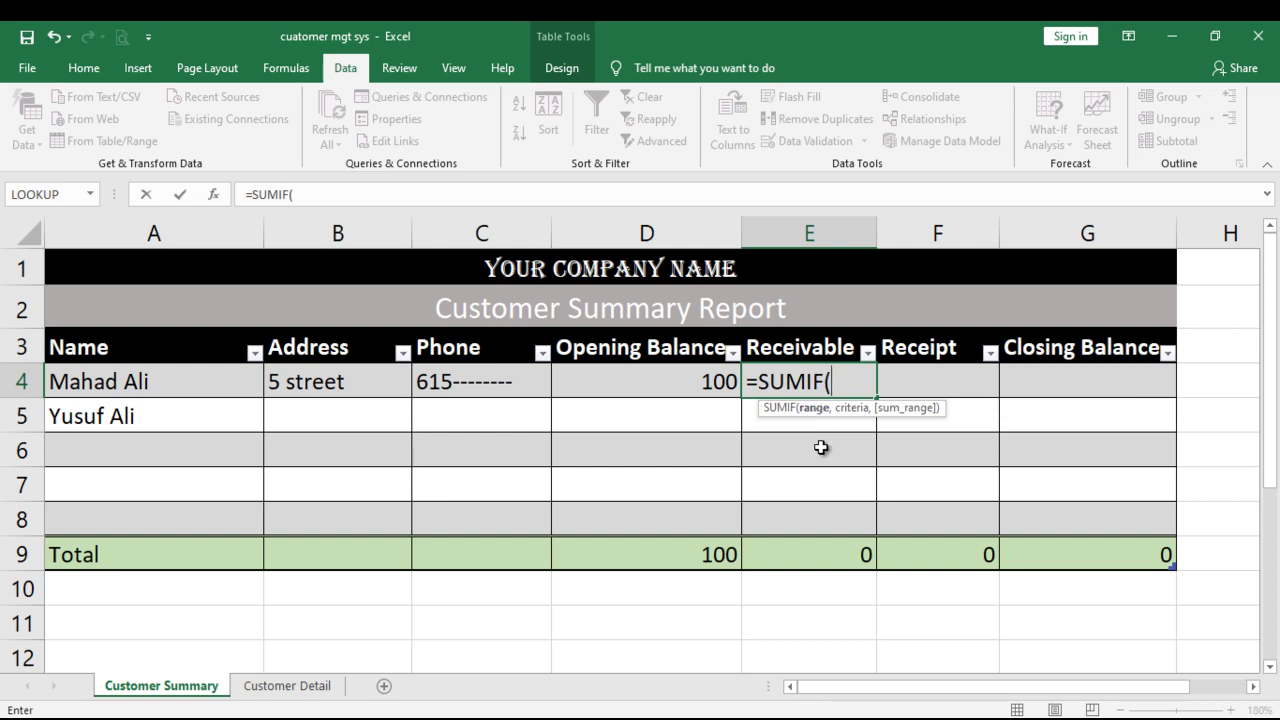
pyautogui.click(287, 685)
pyautogui.moveTo(279, 396); pyautogui.dragTo(295, 510)
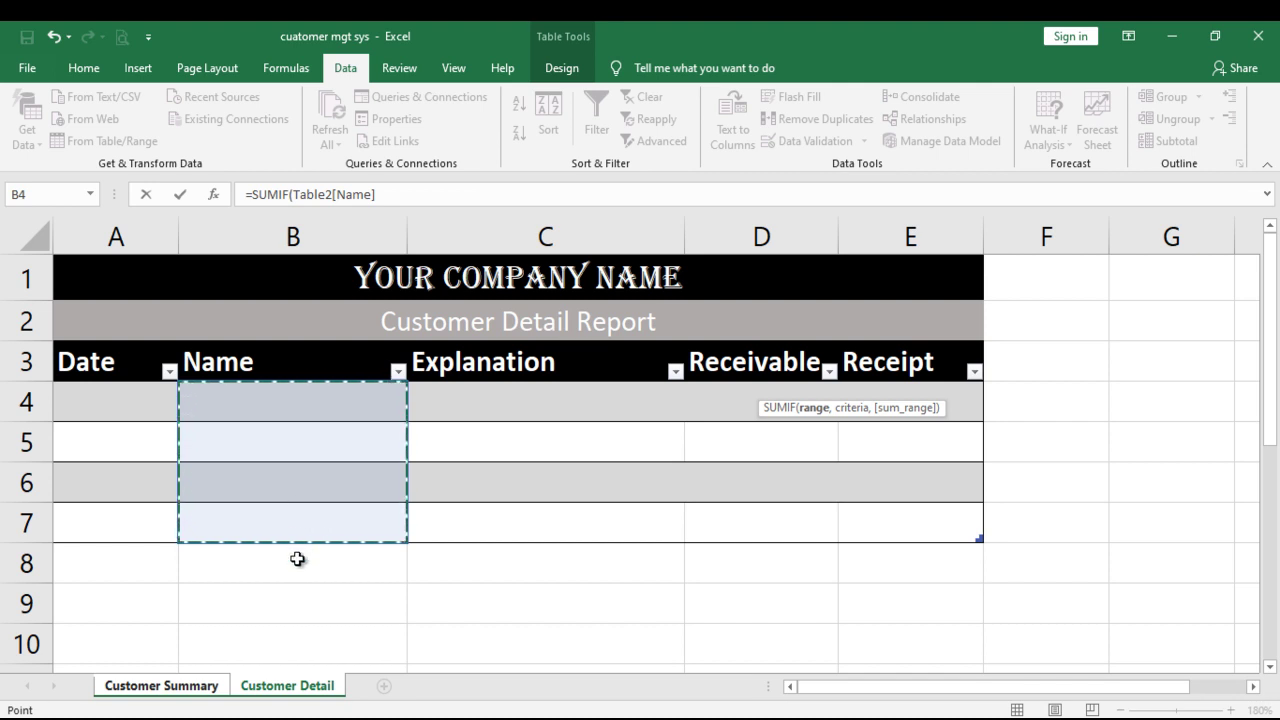
pyautogui.write(',')
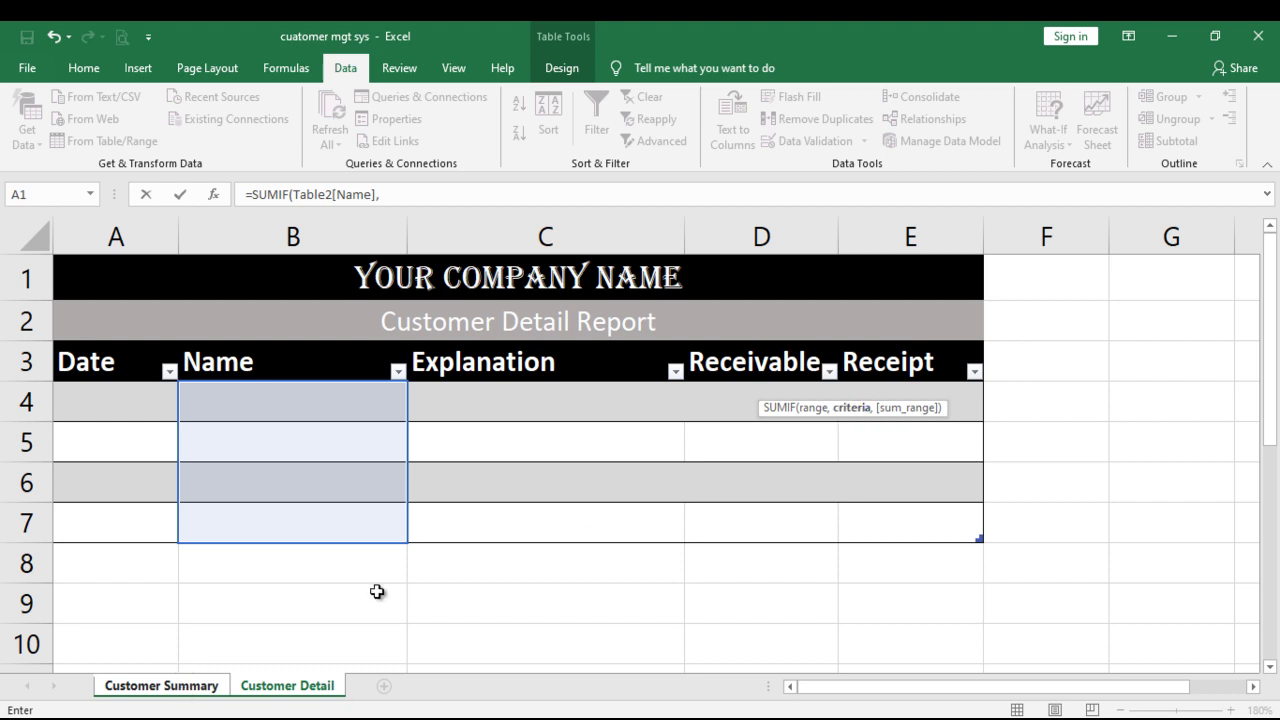
# Complete the E4 formula with the summary table's [Name] column as criteria and Table2[Receivable] as the sum range.
pyautogui.click(175, 686)
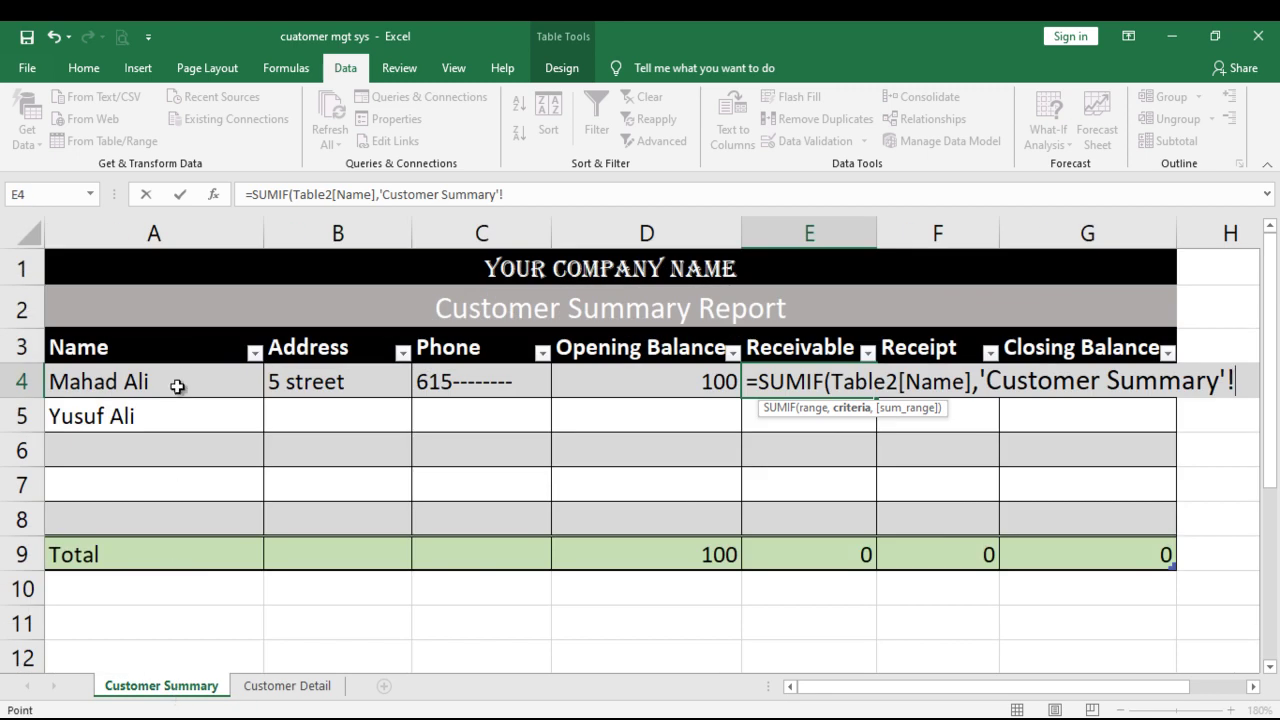
pyautogui.moveTo(175, 382); pyautogui.dragTo(194, 511)
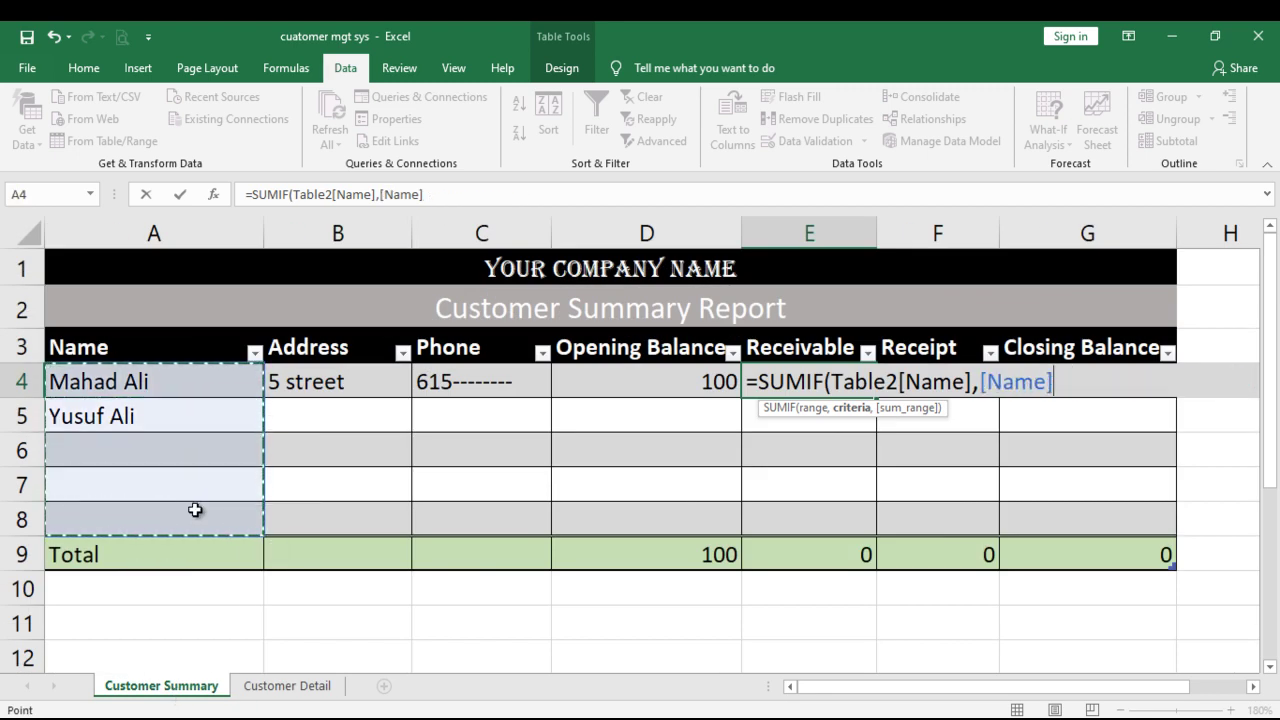
pyautogui.write(',')
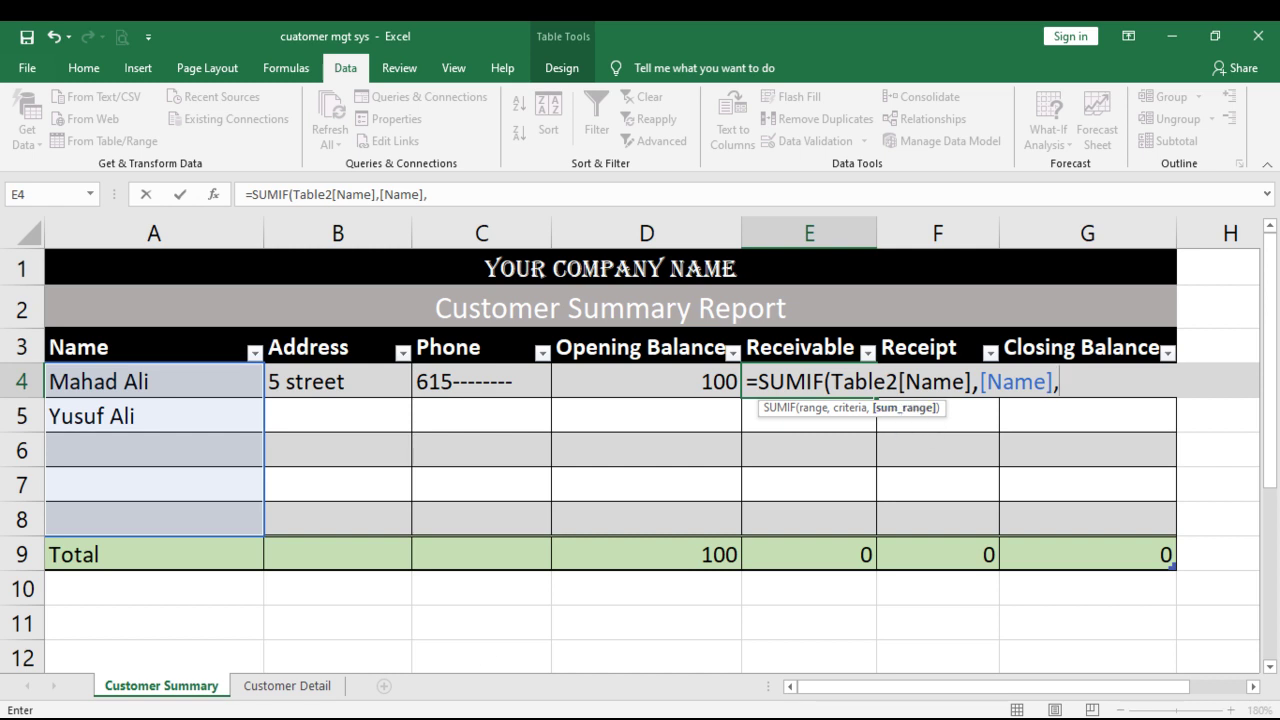
pyautogui.click(278, 689)
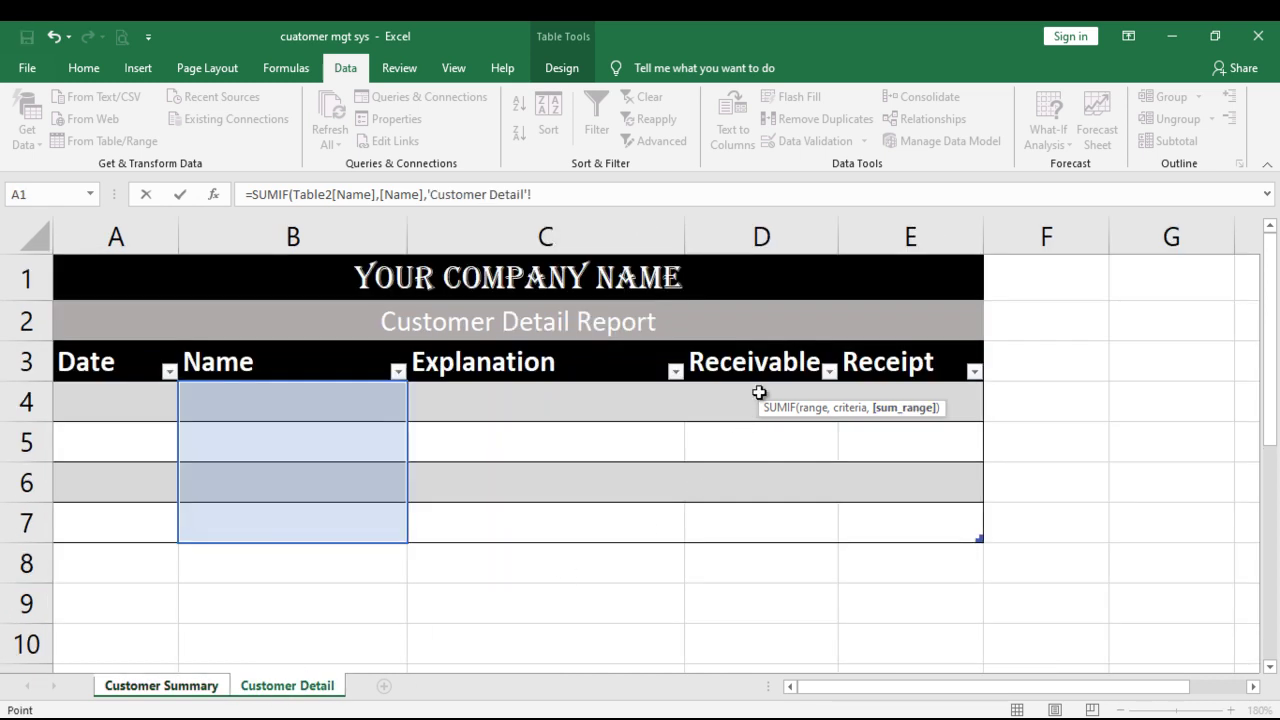
pyautogui.moveTo(759, 393); pyautogui.dragTo(772, 513)
pyautogui.press('Return')
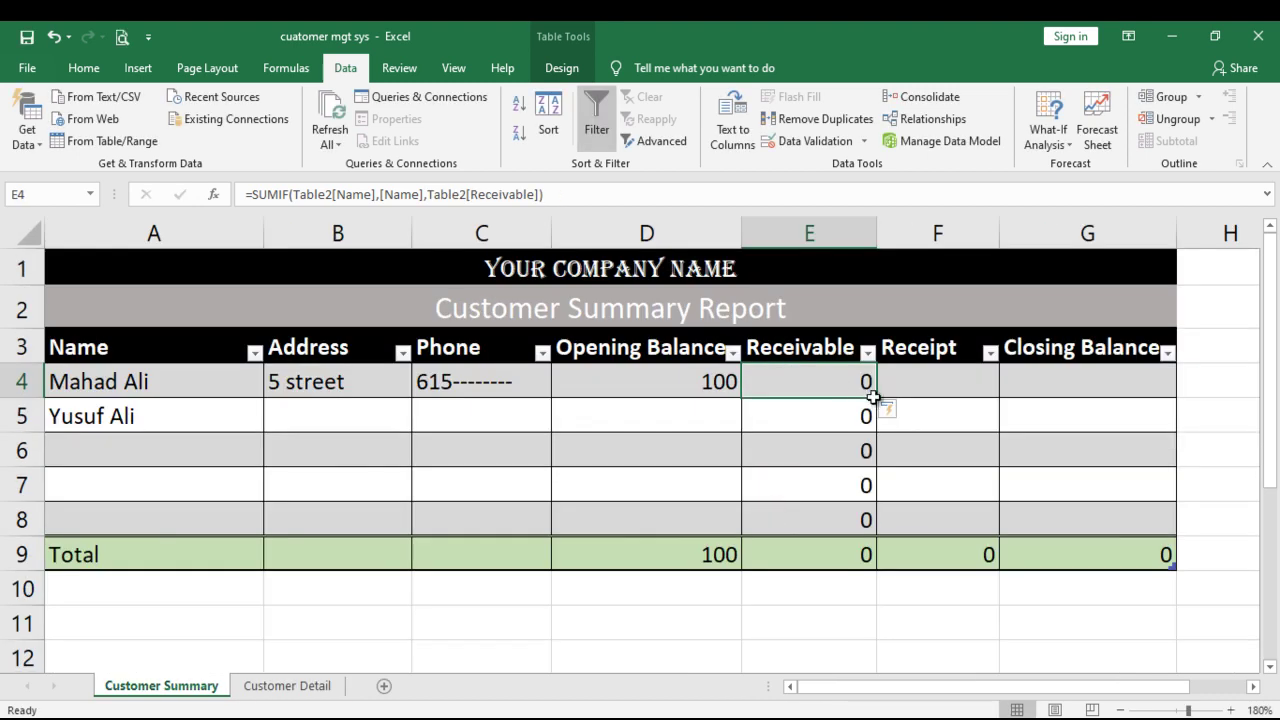
# Begin a SUMIF formula in F4 with the Customer Detail table's Name column, Table2[Name], as the range.
pyautogui.click(917, 385)
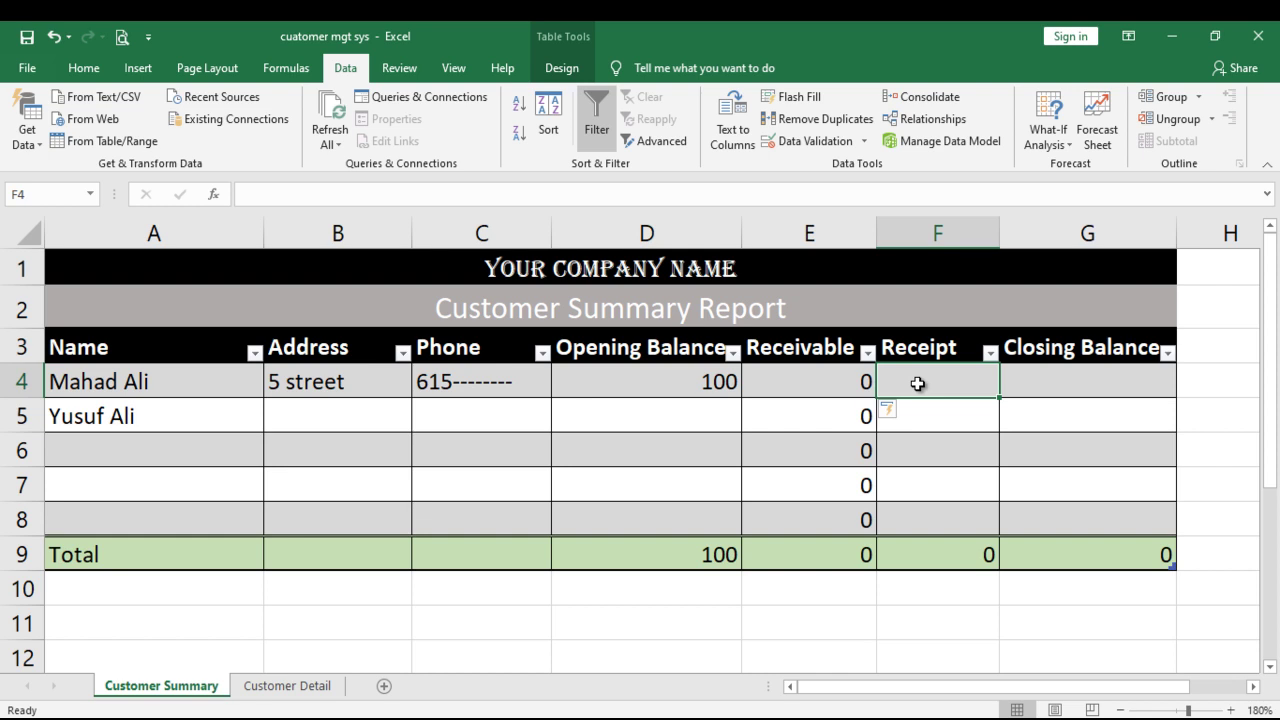
pyautogui.doubleClick(939, 373)
pyautogui.write('=s')
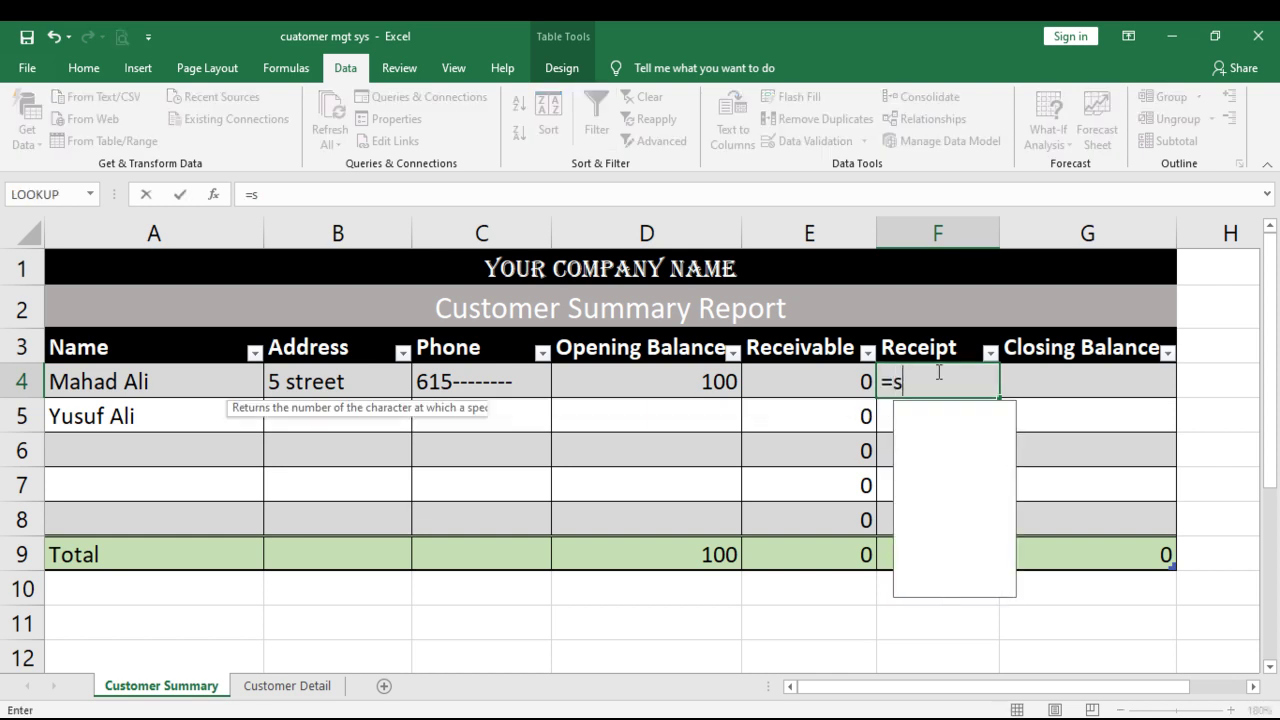
pyautogui.write('umif(')
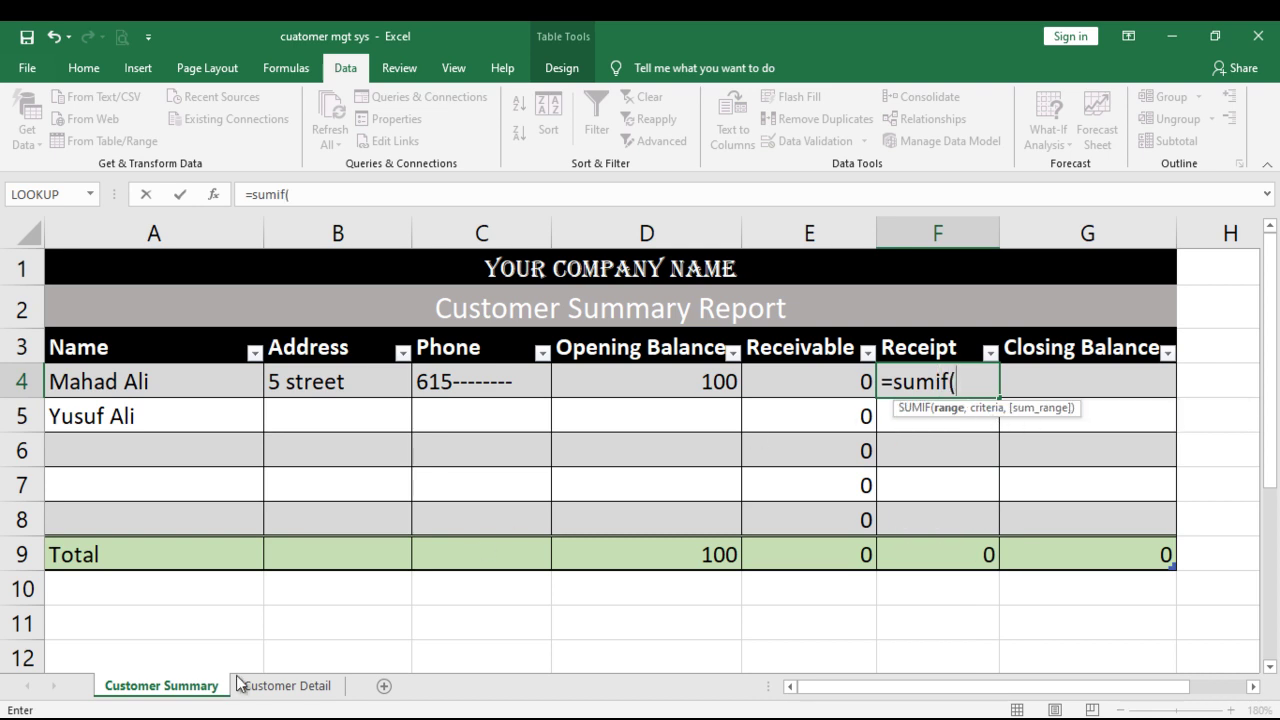
pyautogui.click(277, 688)
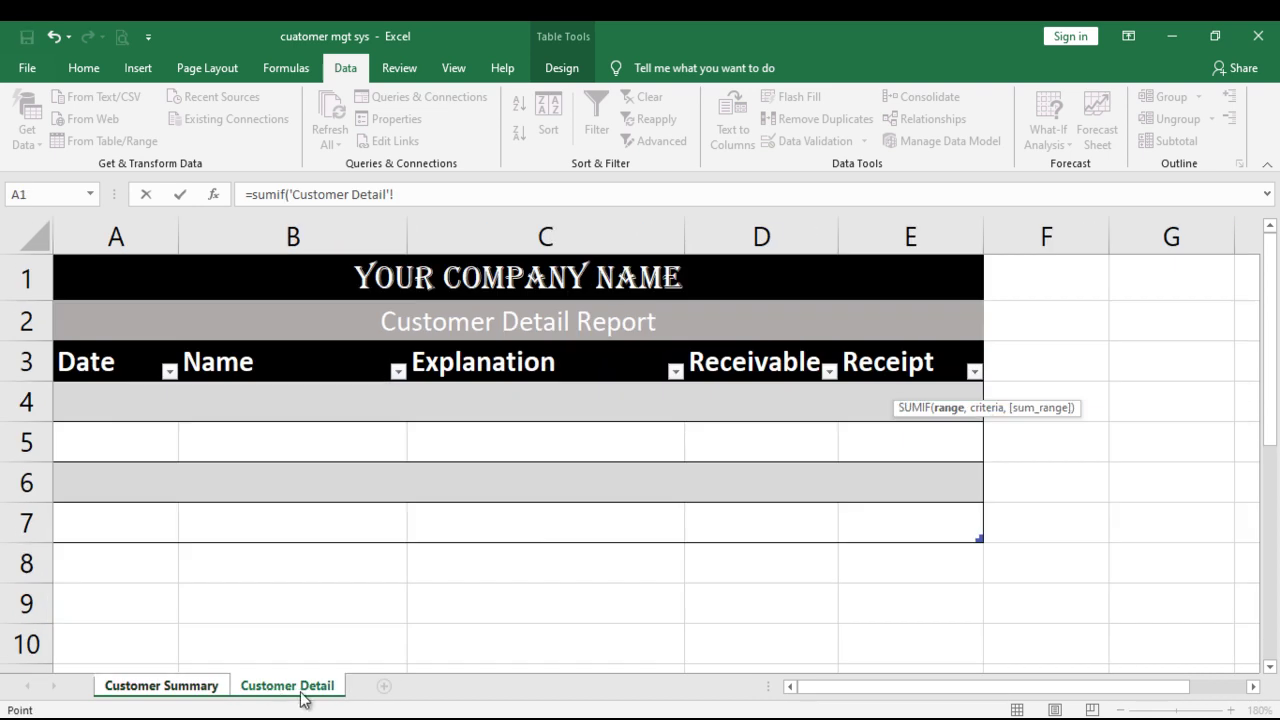
pyautogui.moveTo(268, 398); pyautogui.dragTo(265, 527)
pyautogui.write(',')
# Complete the F4 formula with the summary table's [Name] column as criteria and Table2[Receipt] as the sum range.
pyautogui.click(197, 688)
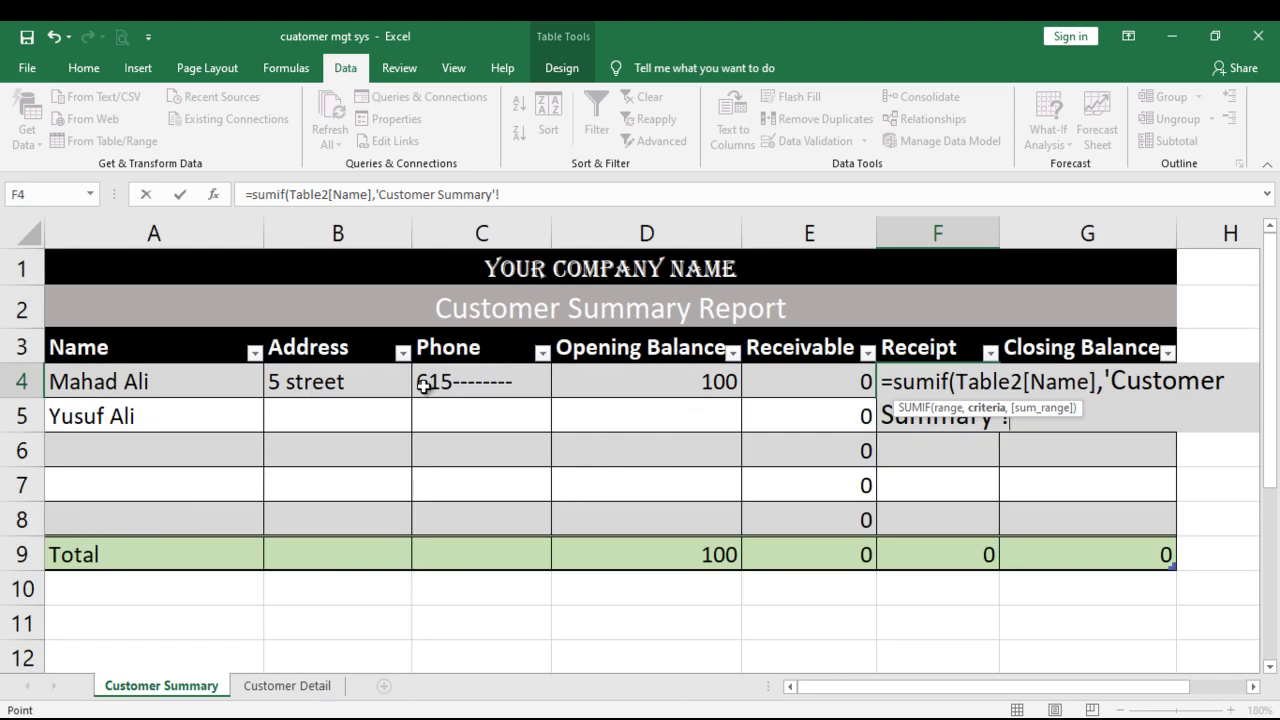
pyautogui.moveTo(189, 376); pyautogui.dragTo(200, 510)
pyautogui.write(',')
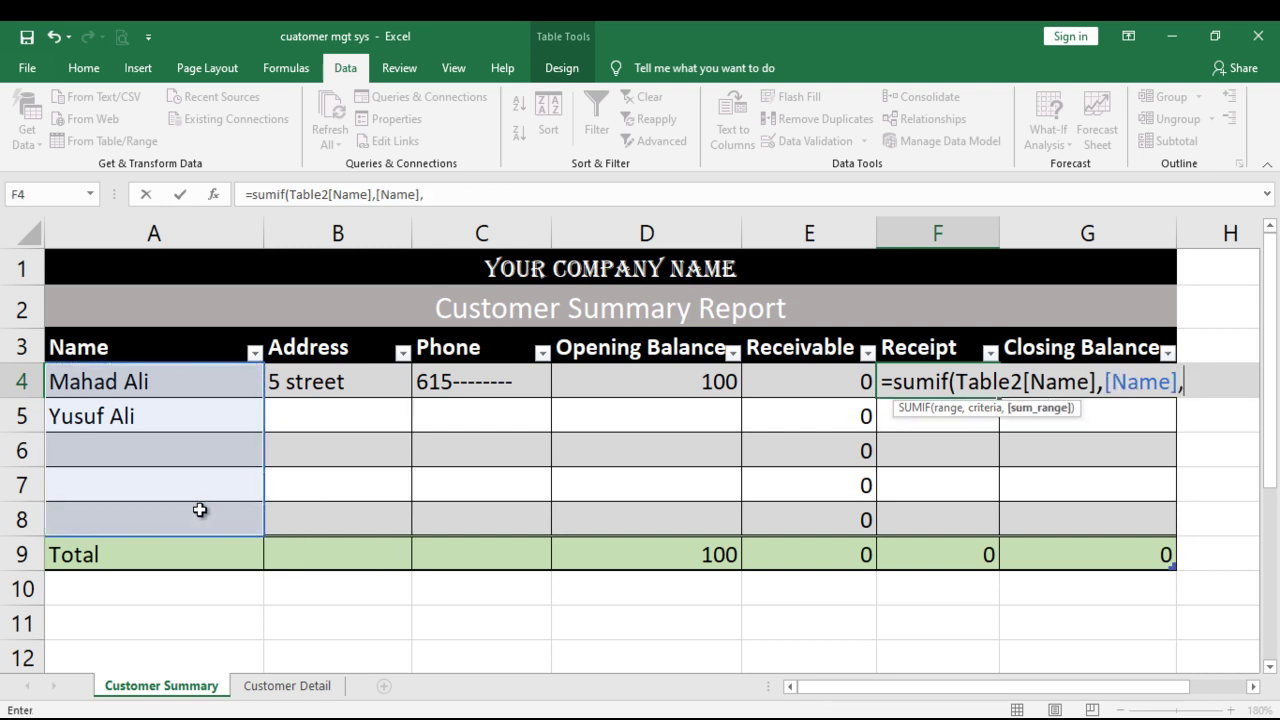
pyautogui.click(287, 686)
pyautogui.moveTo(883, 386); pyautogui.dragTo(907, 510)
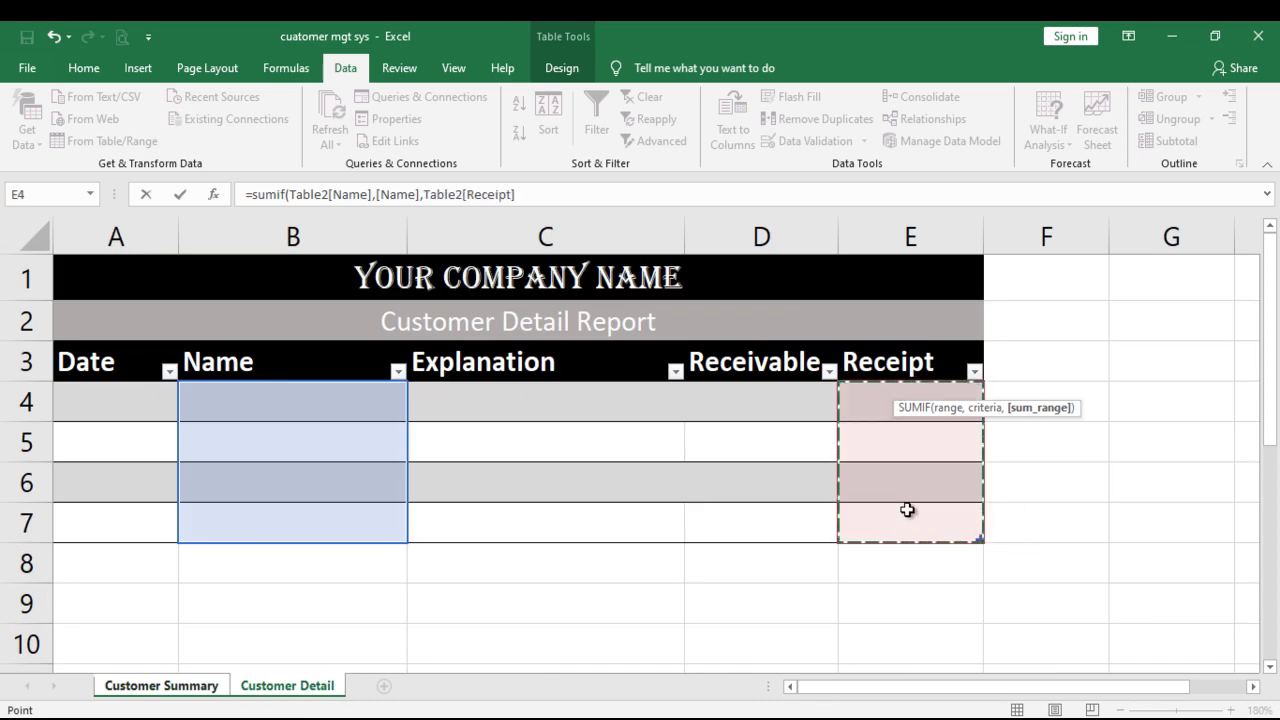
pyautogui.press('Return')
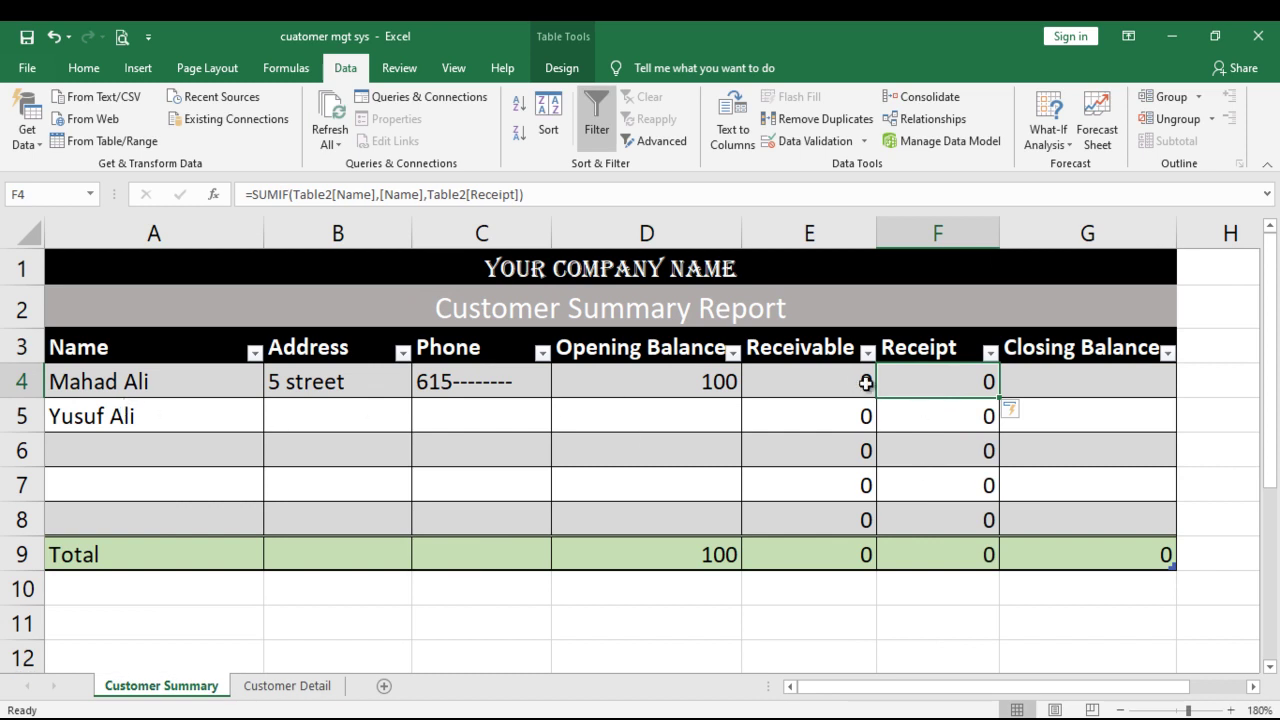
pyautogui.click(834, 381)
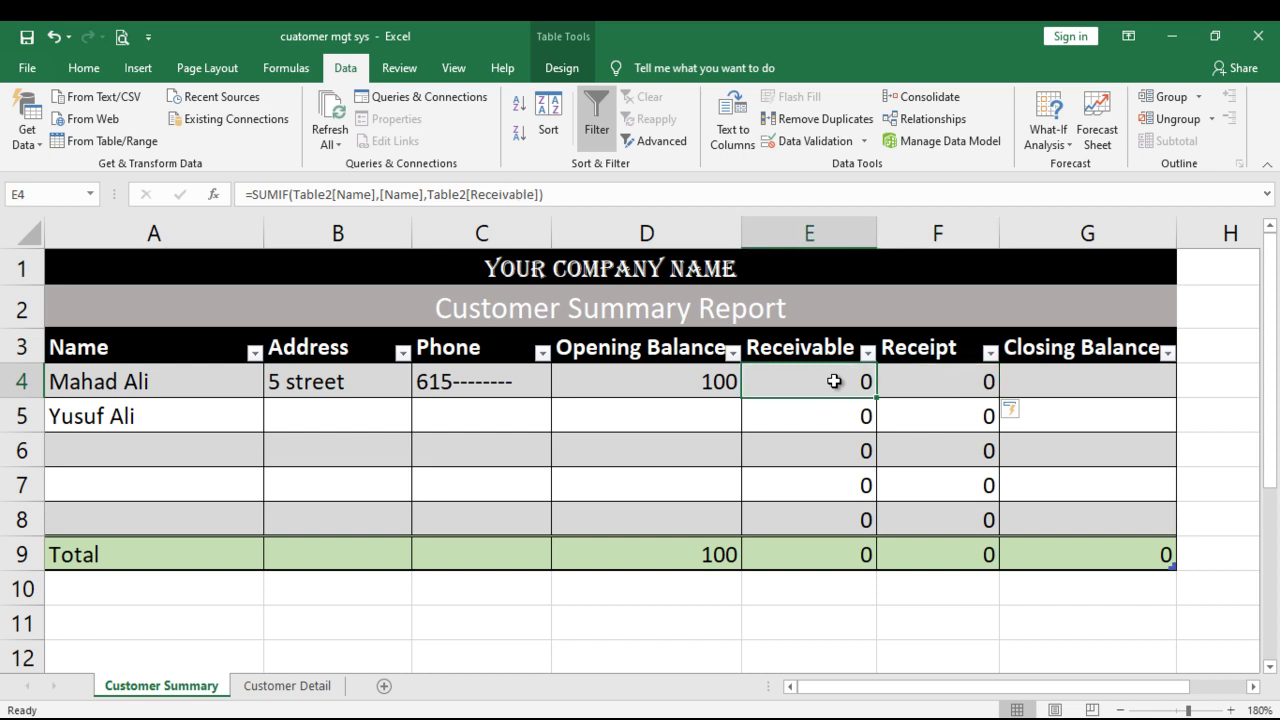
pyautogui.click(910, 380)
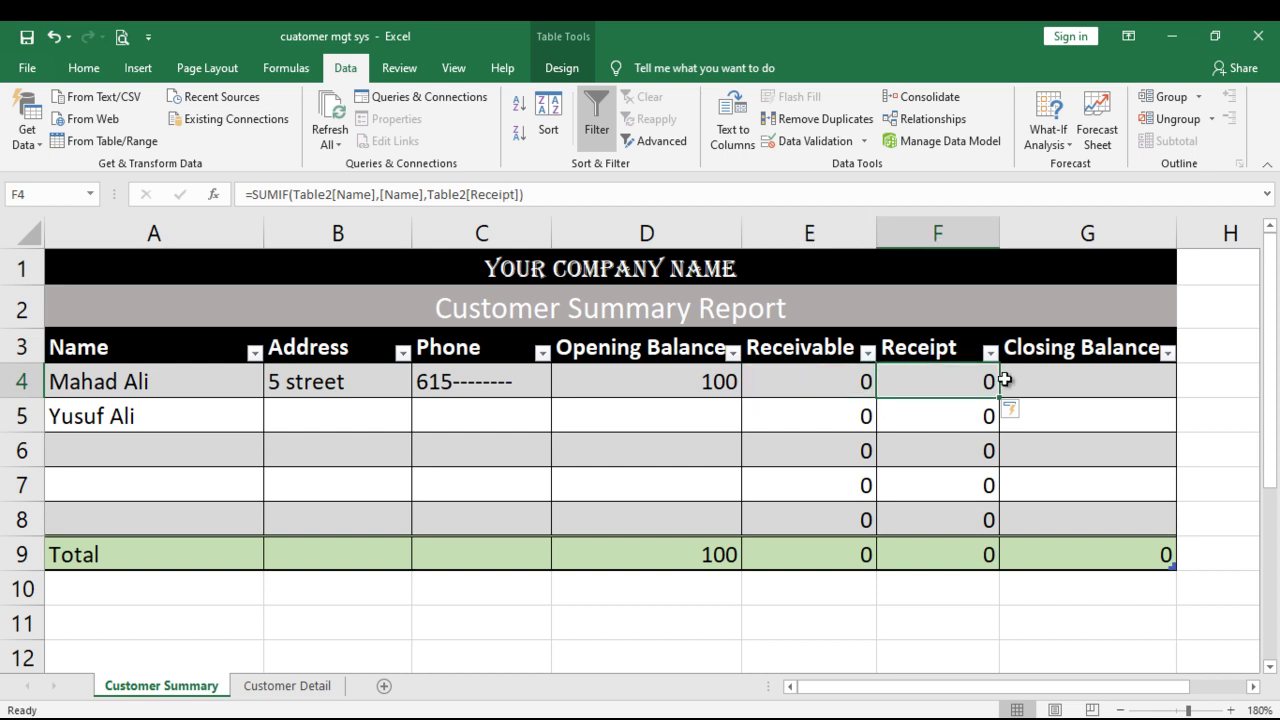
pyautogui.click(1088, 380)
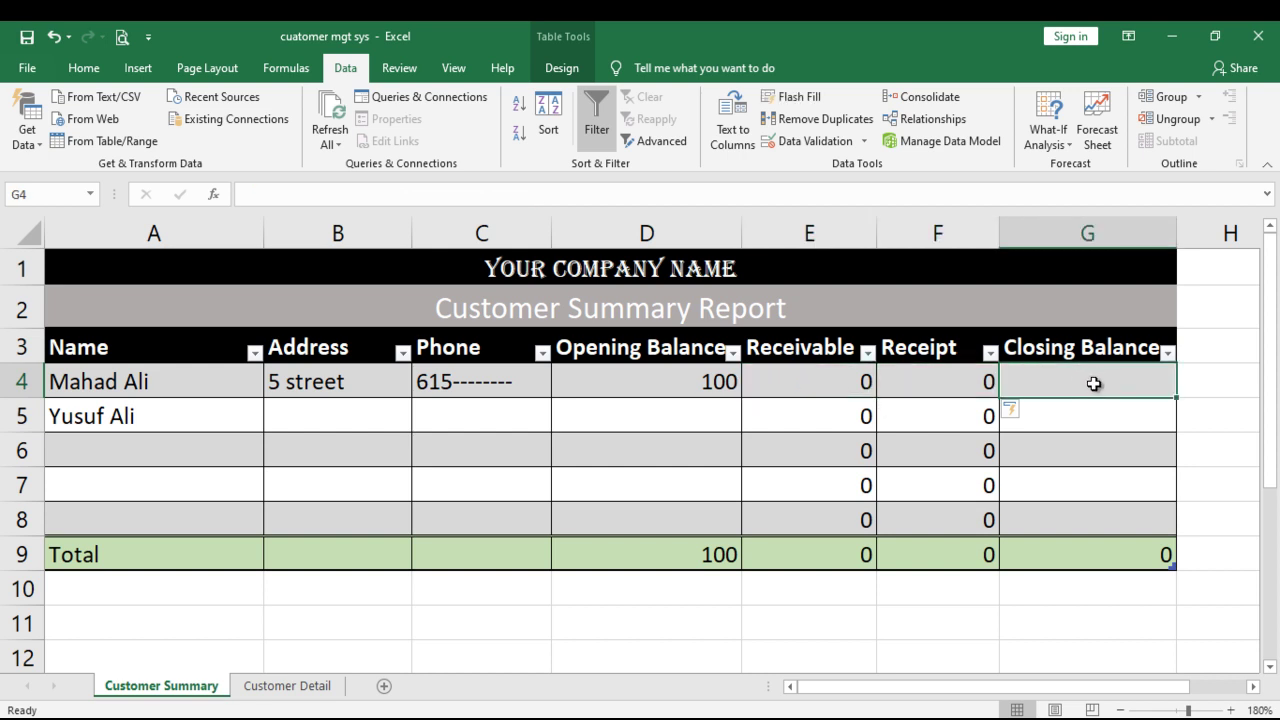
pyautogui.write('=')
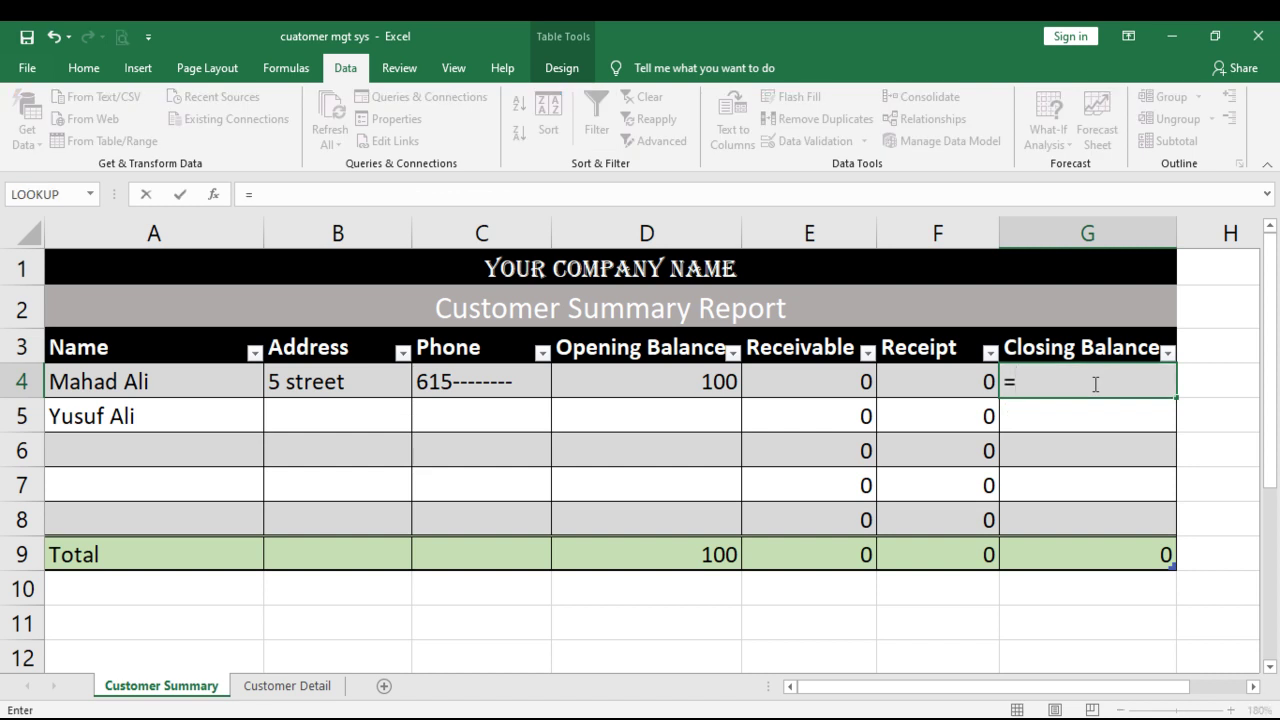
pyautogui.click(659, 378)
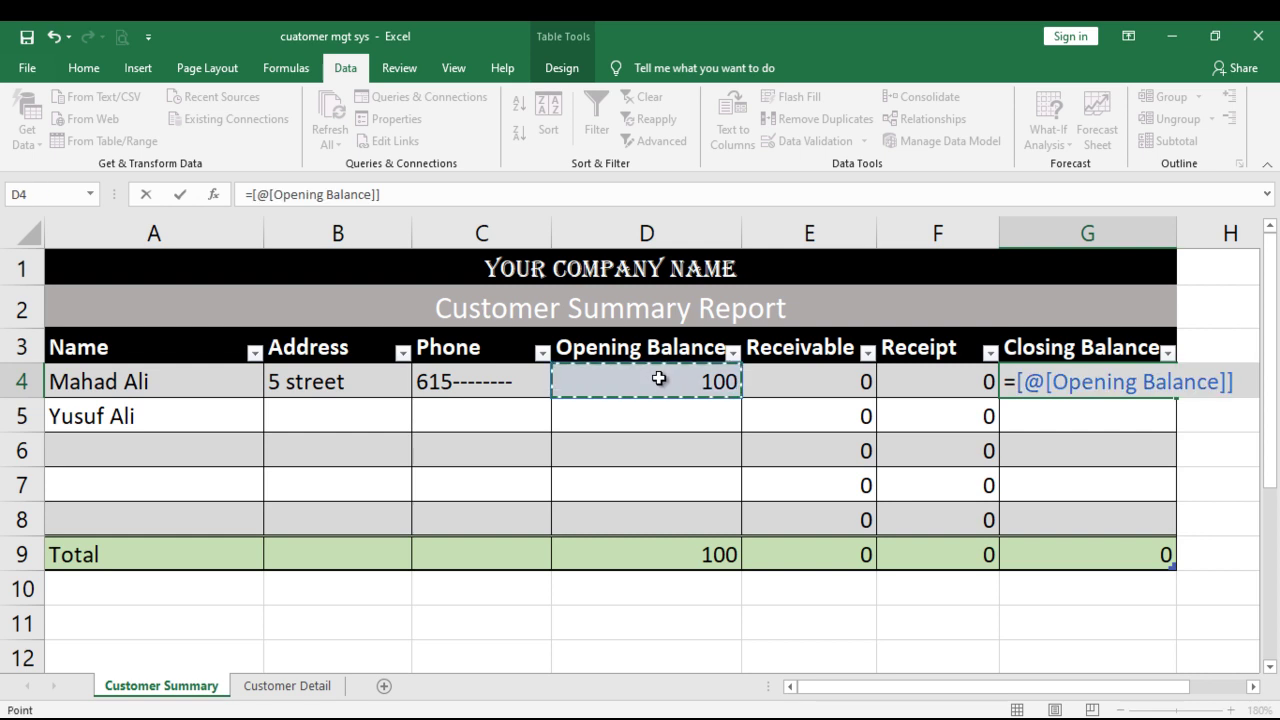
pyautogui.write('+')
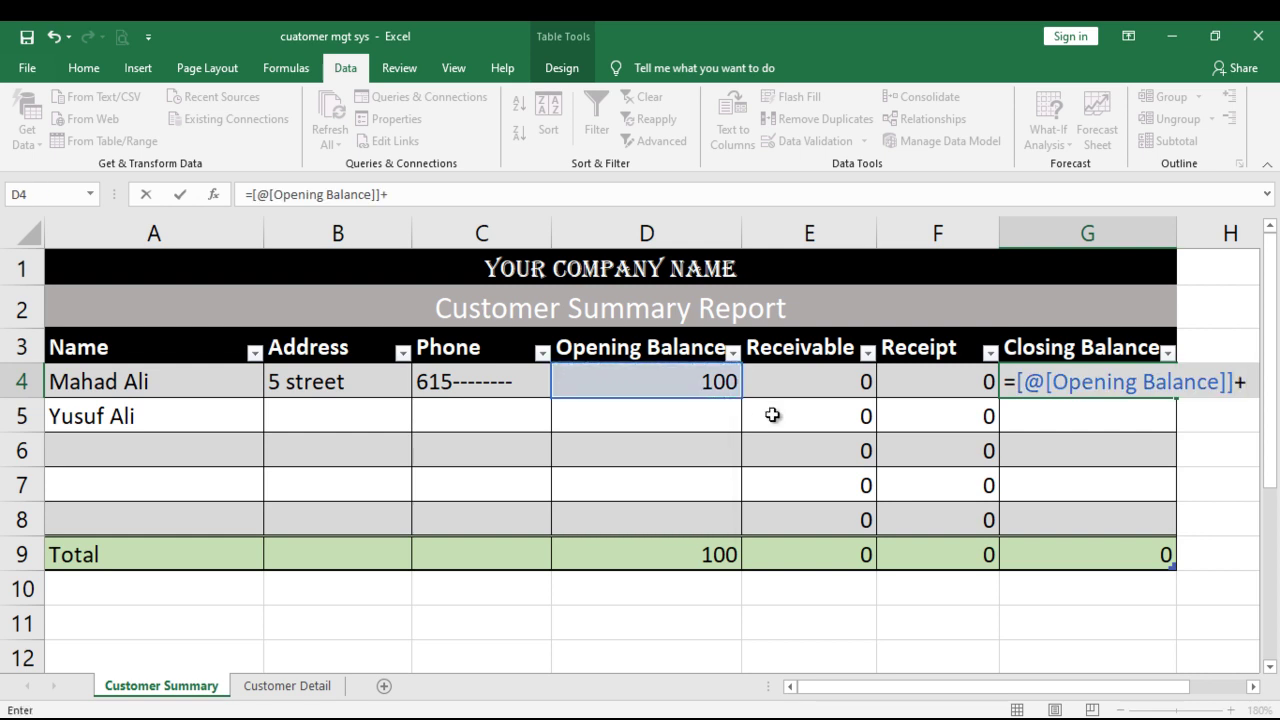
pyautogui.click(808, 381)
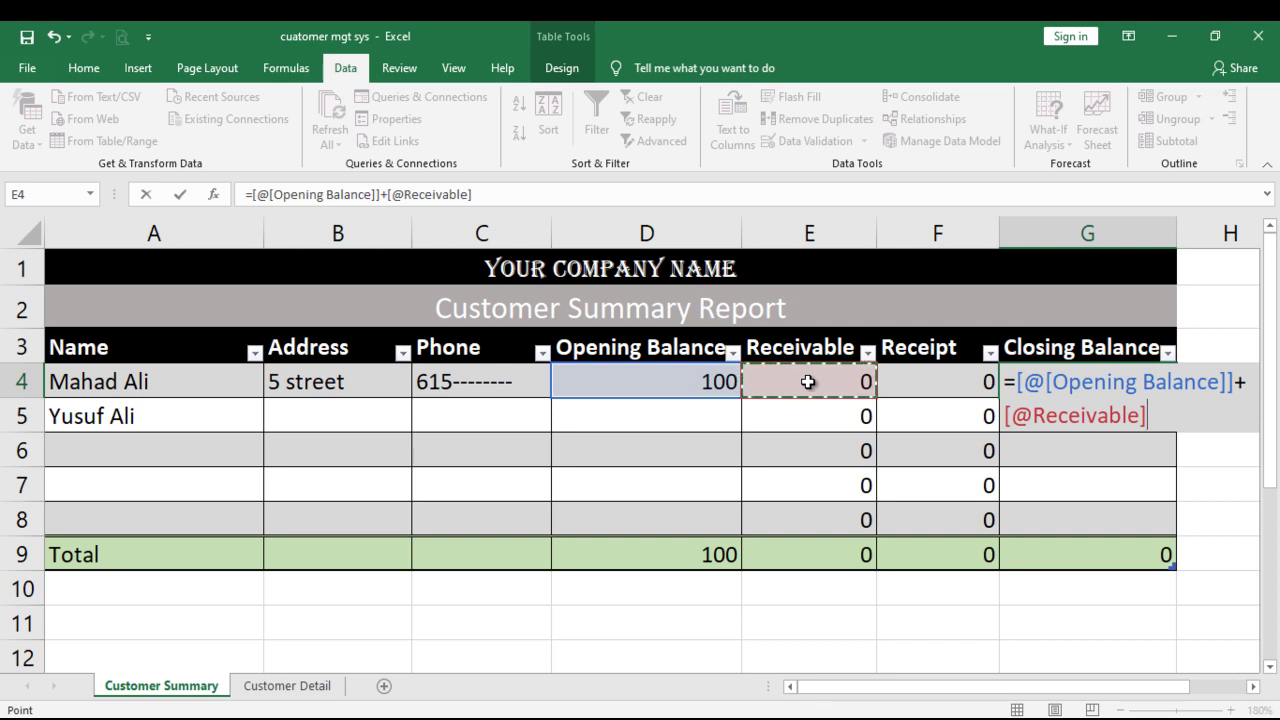
pyautogui.write('-')
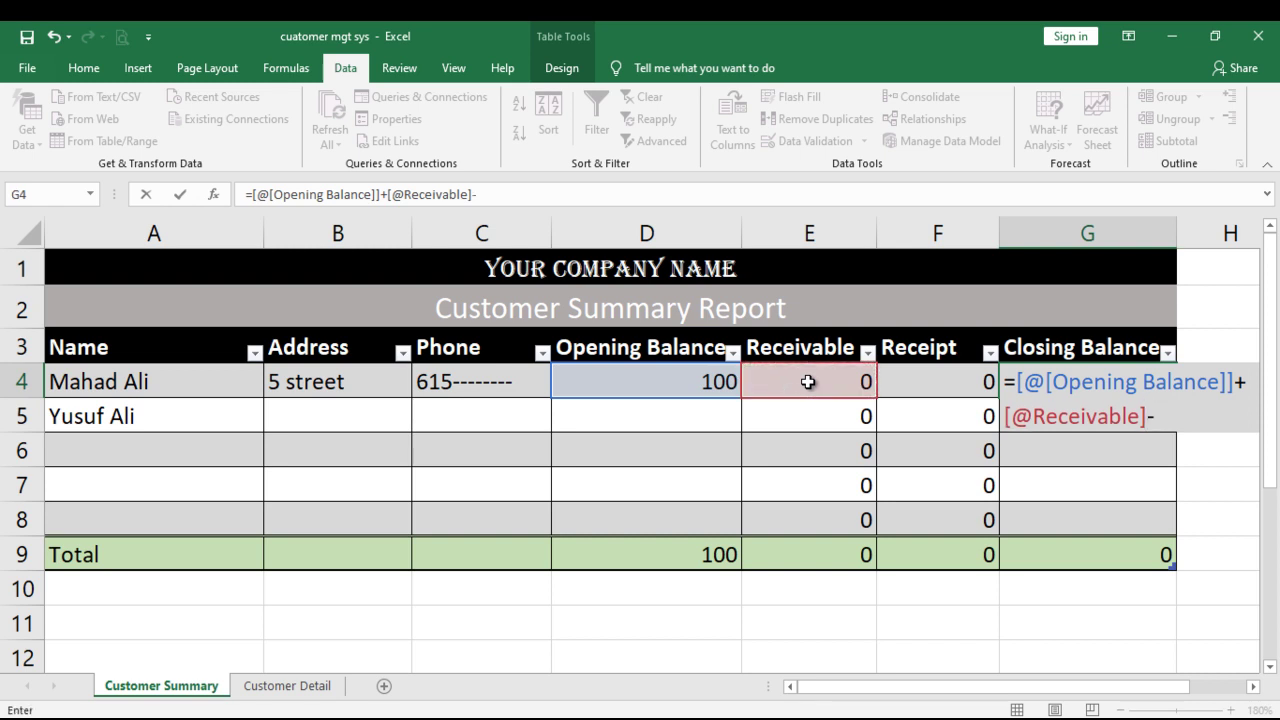
pyautogui.click(930, 377)
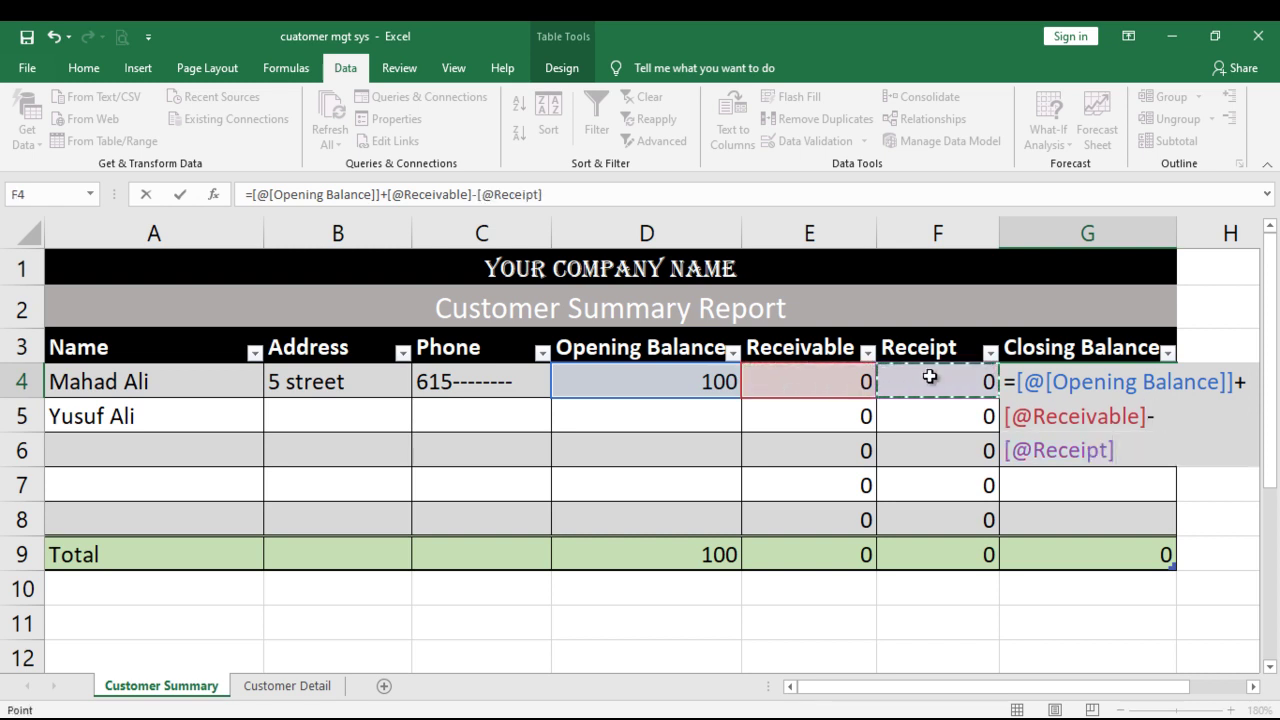
pyautogui.press('Return')
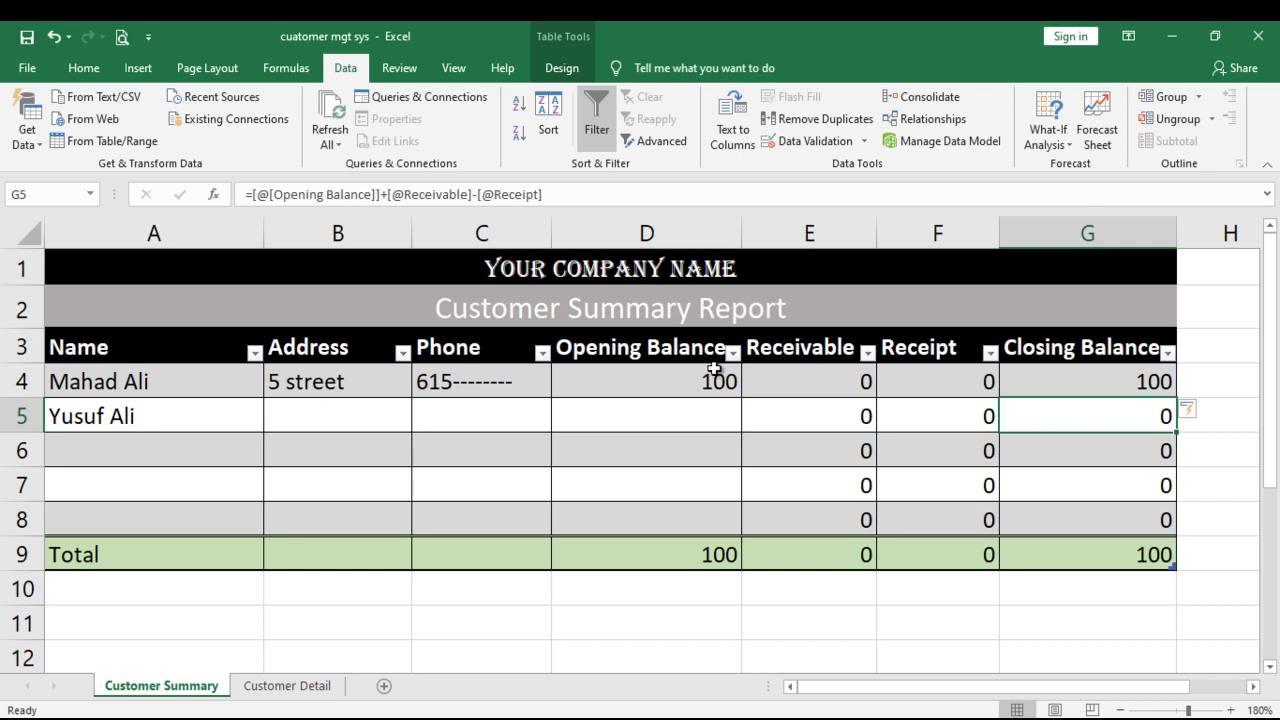
# Add the third customer in row 6 with the full name in A6, address in B6 and phone number in C6.
pyautogui.click(166, 453)
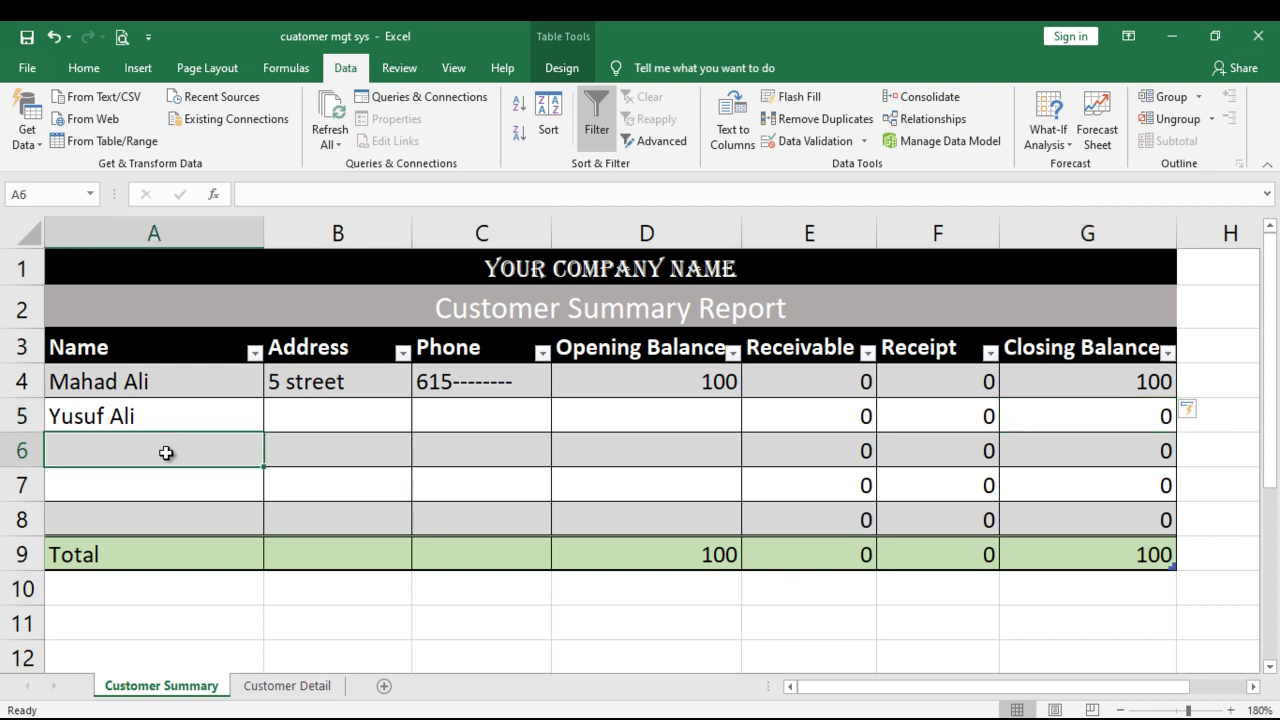
pyautogui.write('fara')
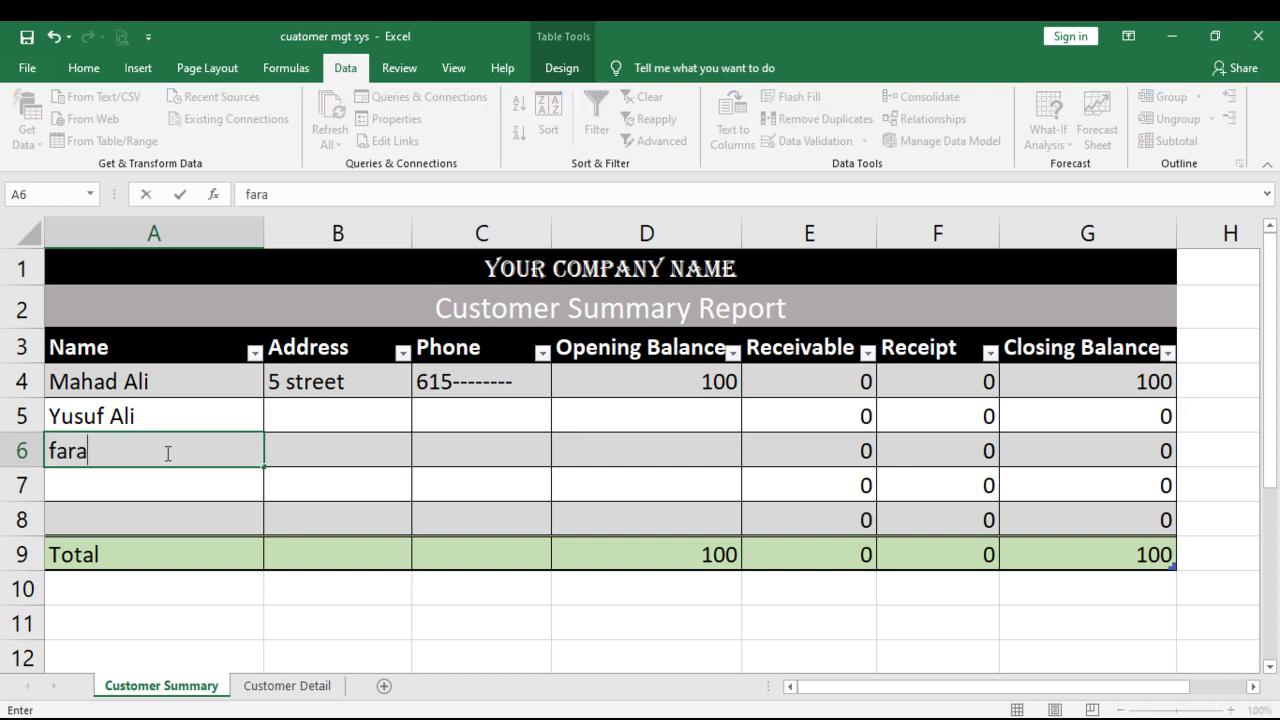
pyautogui.write('h geedi')
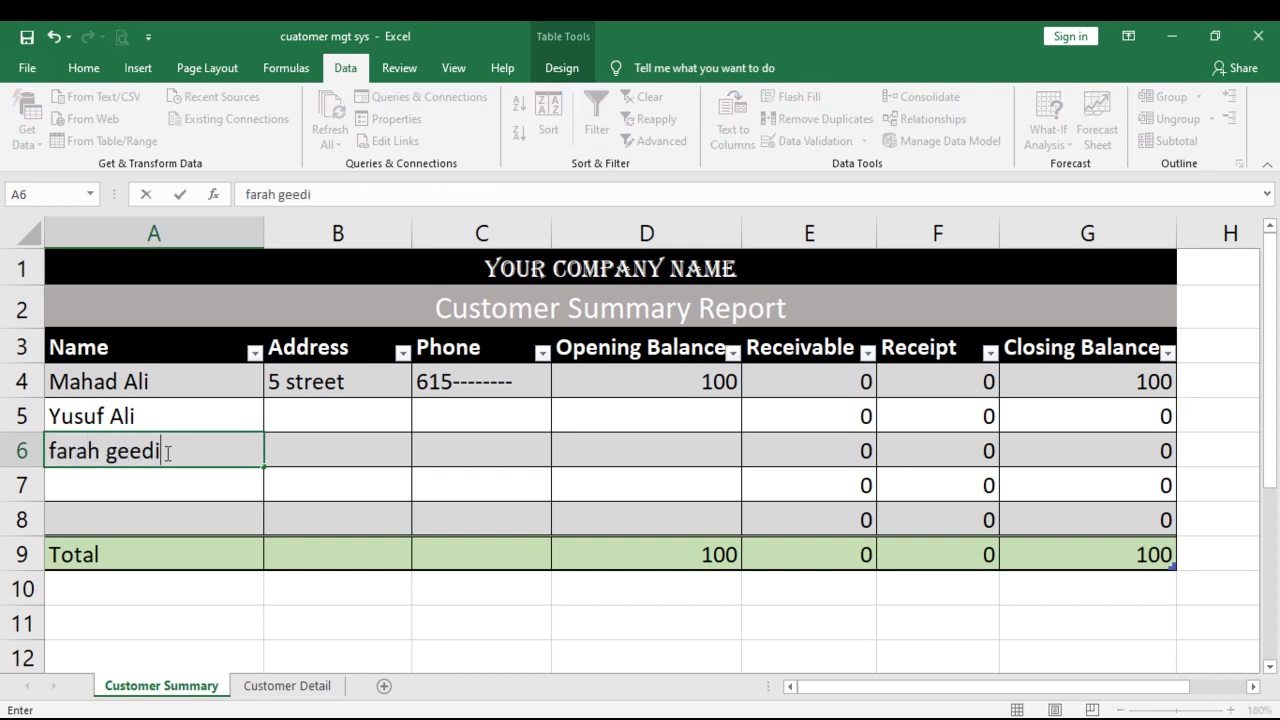
pyautogui.press('Tab')
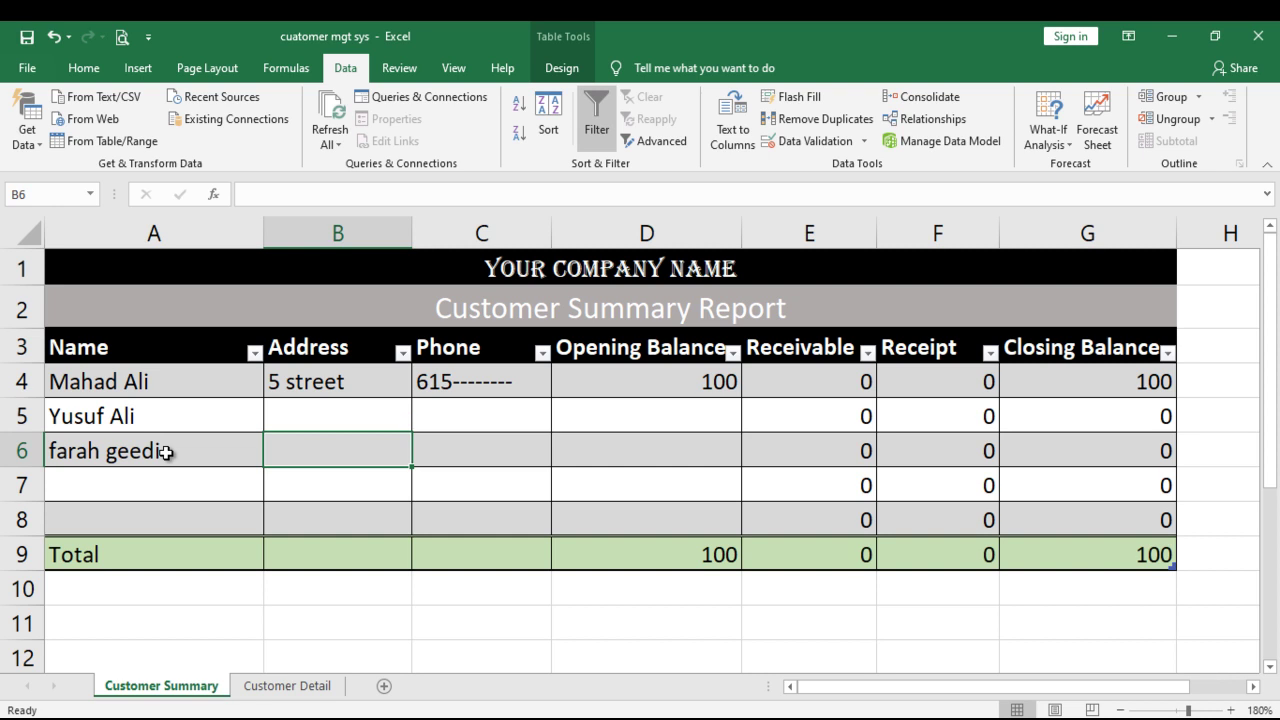
pyautogui.write('6 street')
pyautogui.press('Tab')
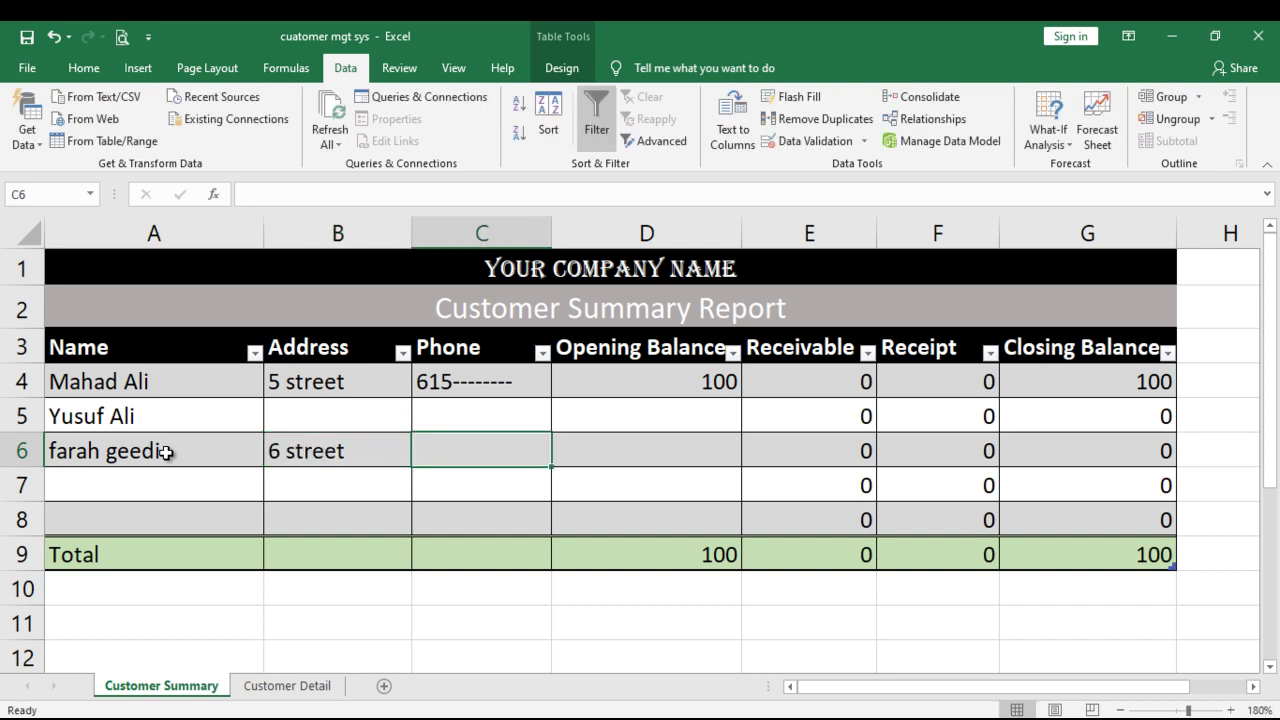
pyautogui.write('6155555')
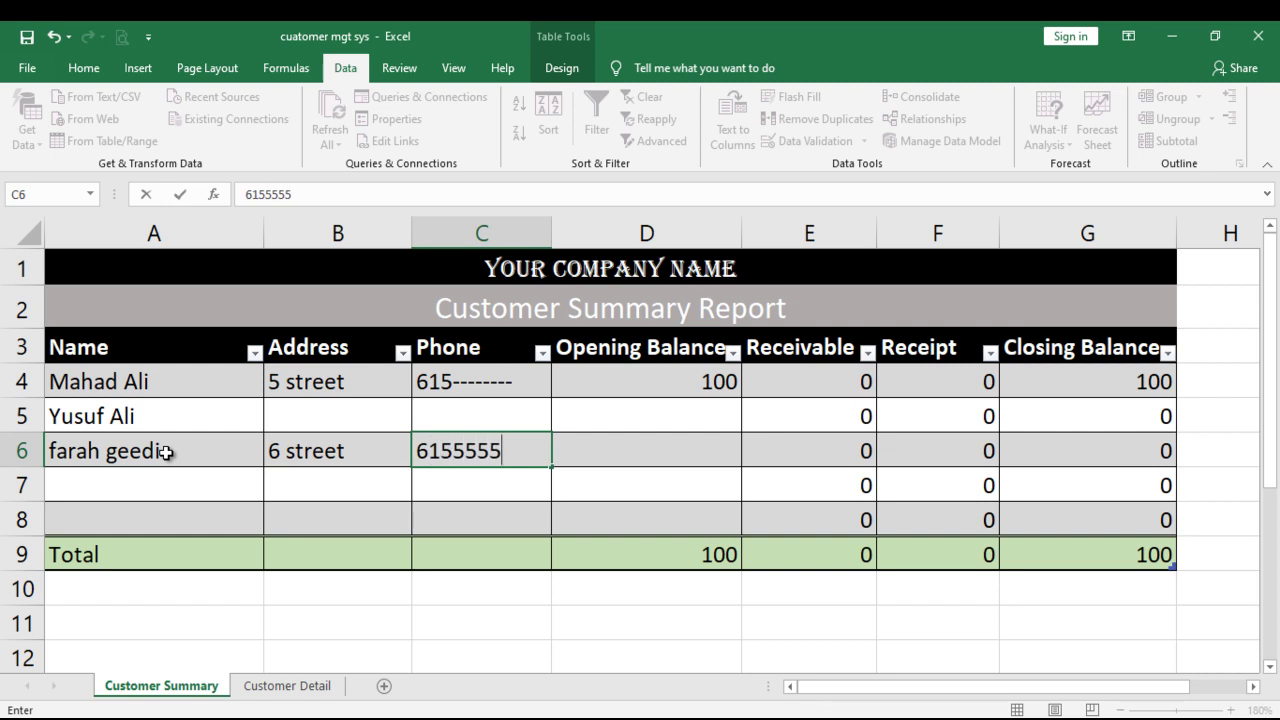
pyautogui.press('Tab')
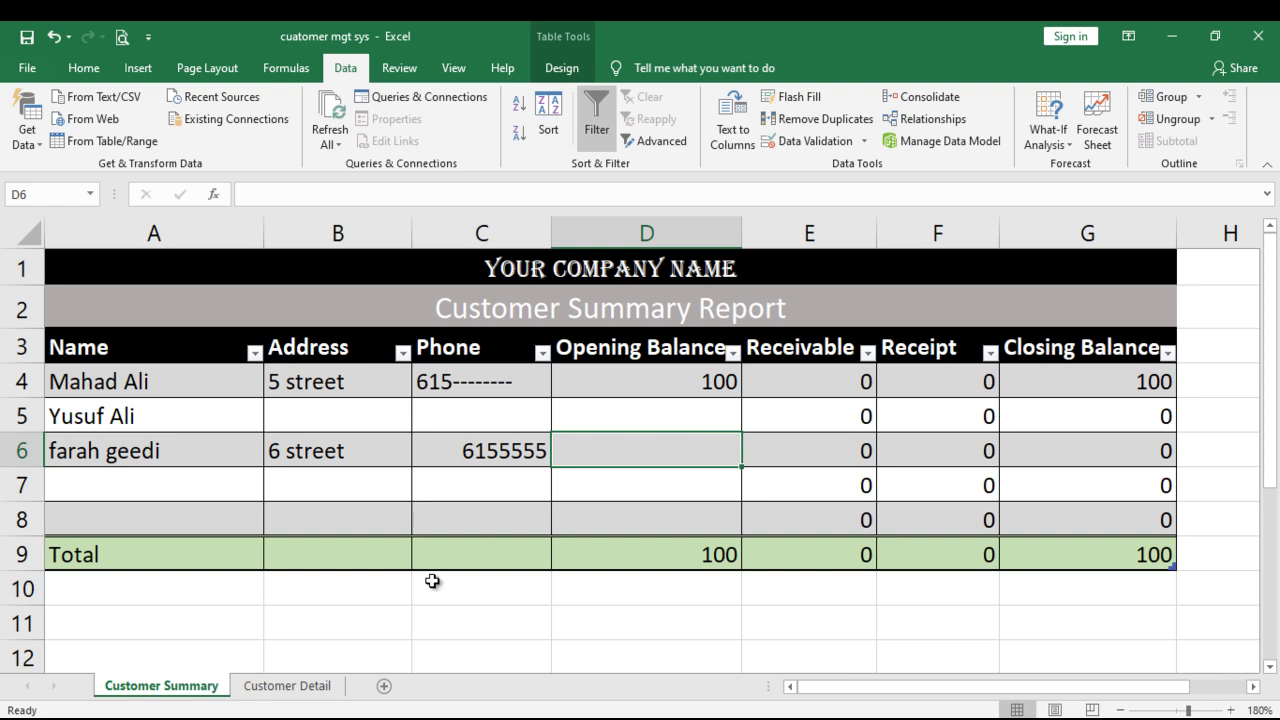
# Examine the Customer Detail table's Name column alongside the customer names listed in the Customer Summary table.
pyautogui.click(288, 686)
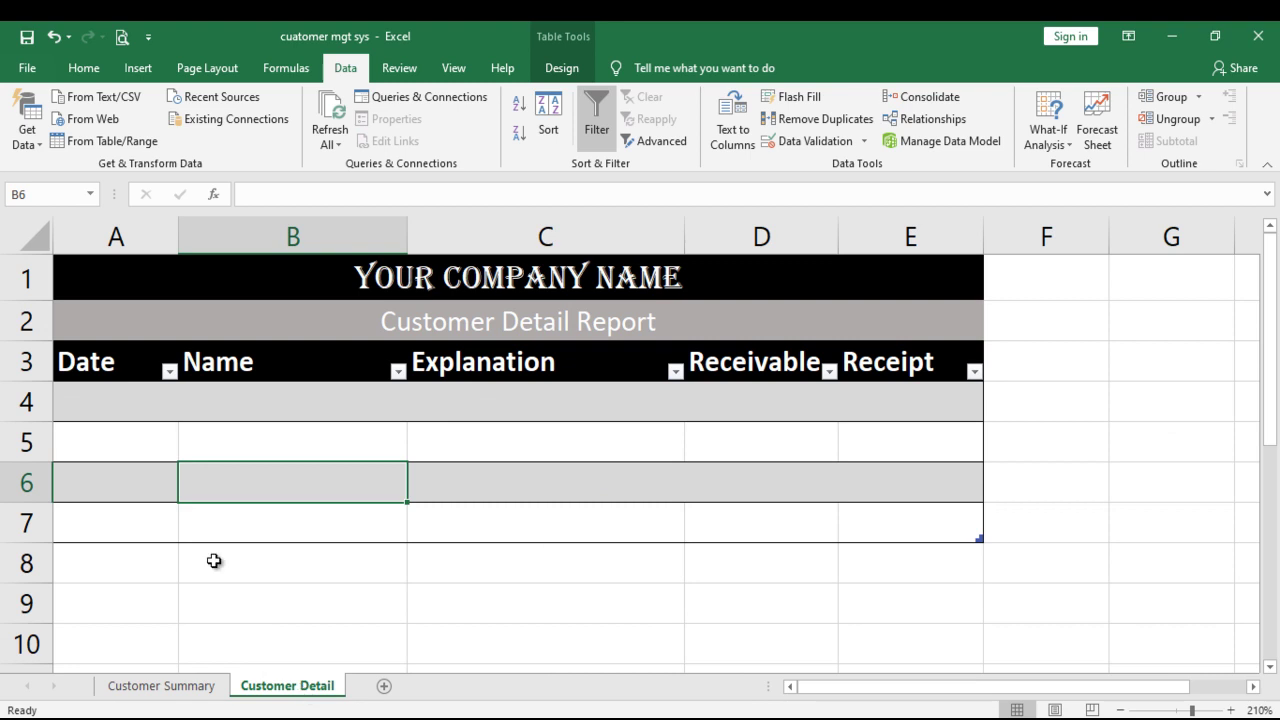
pyautogui.click(139, 393)
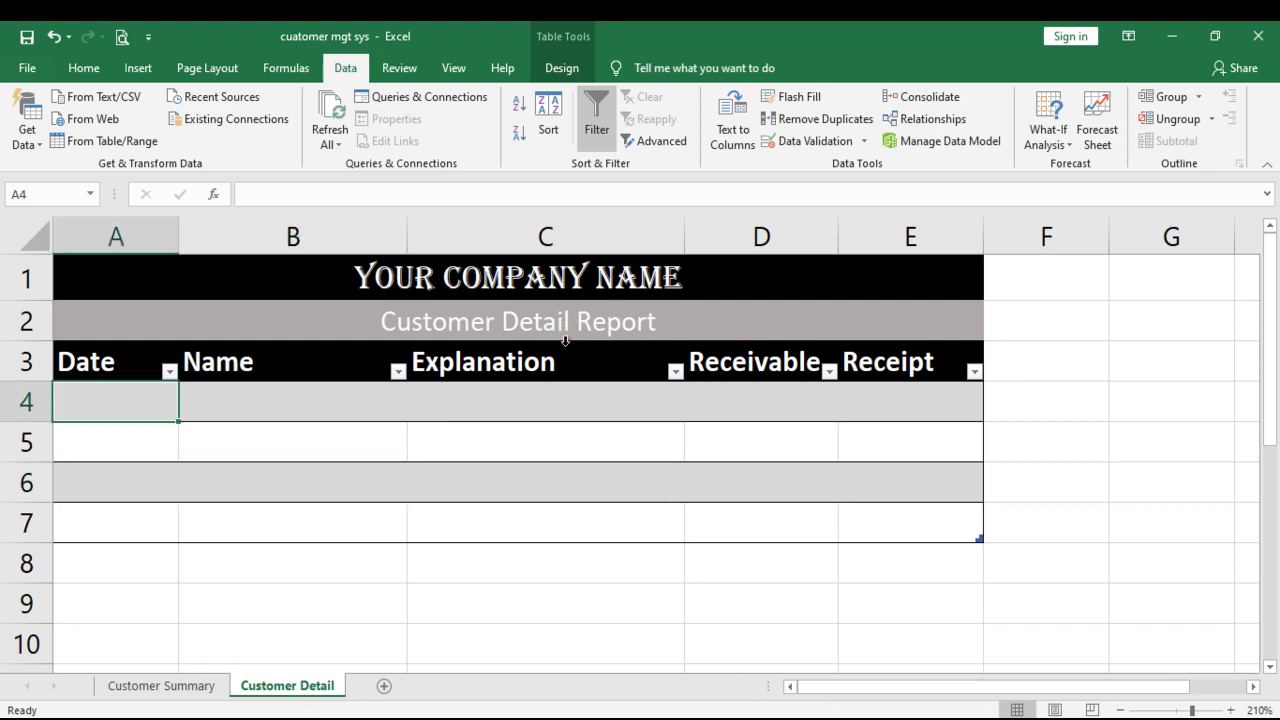
pyautogui.click(300, 401)
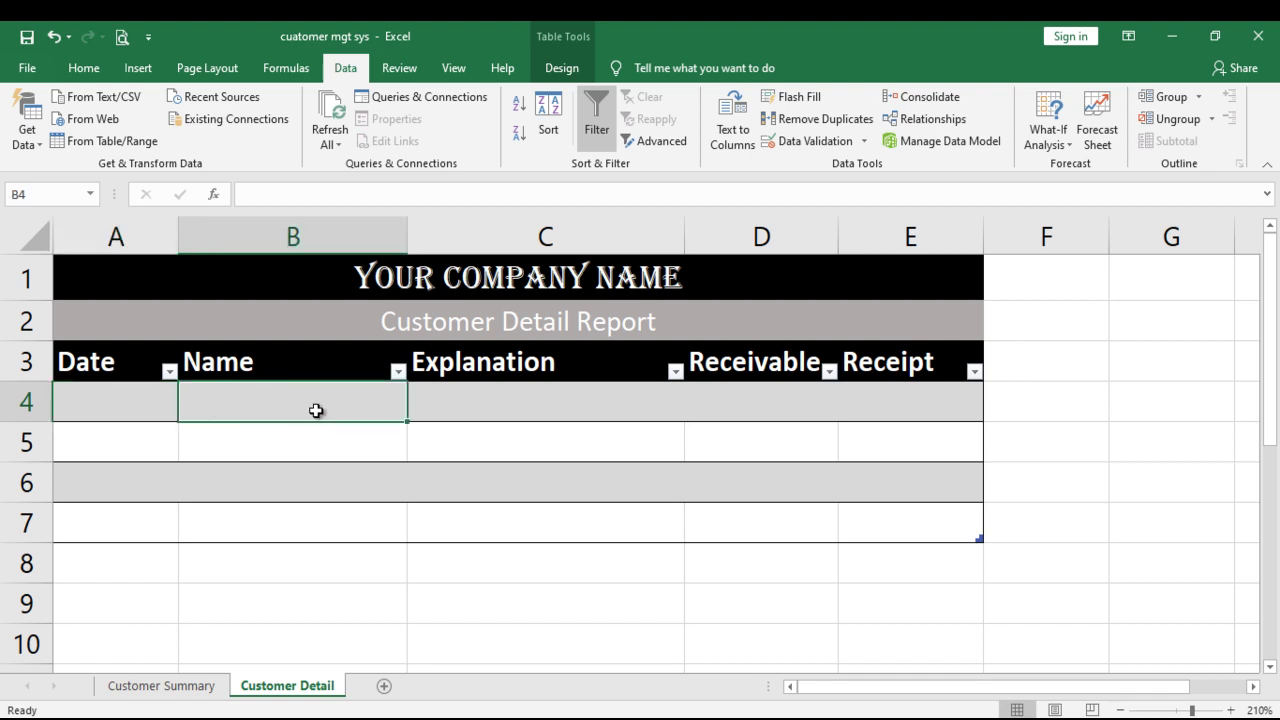
pyautogui.click(165, 686)
pyautogui.moveTo(165, 390); pyautogui.dragTo(177, 481)
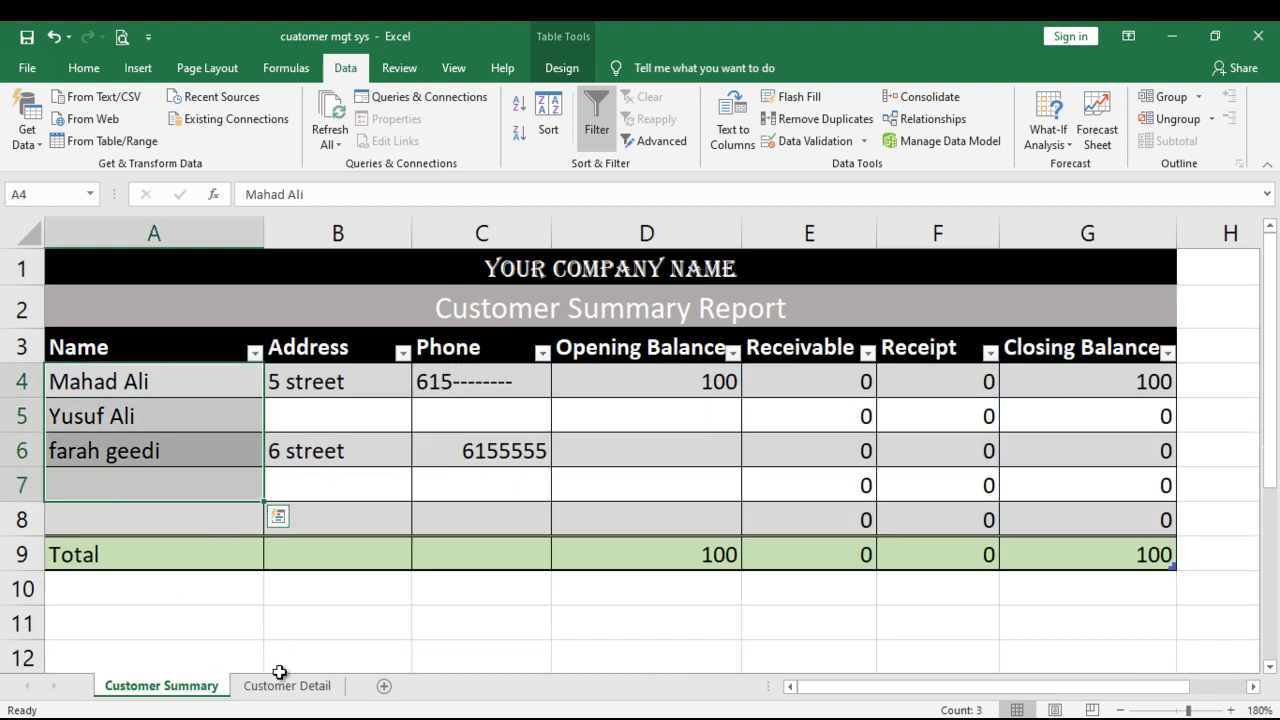
pyautogui.click(287, 686)
pyautogui.moveTo(289, 398); pyautogui.dragTo(297, 520)
pyautogui.click(317, 402)
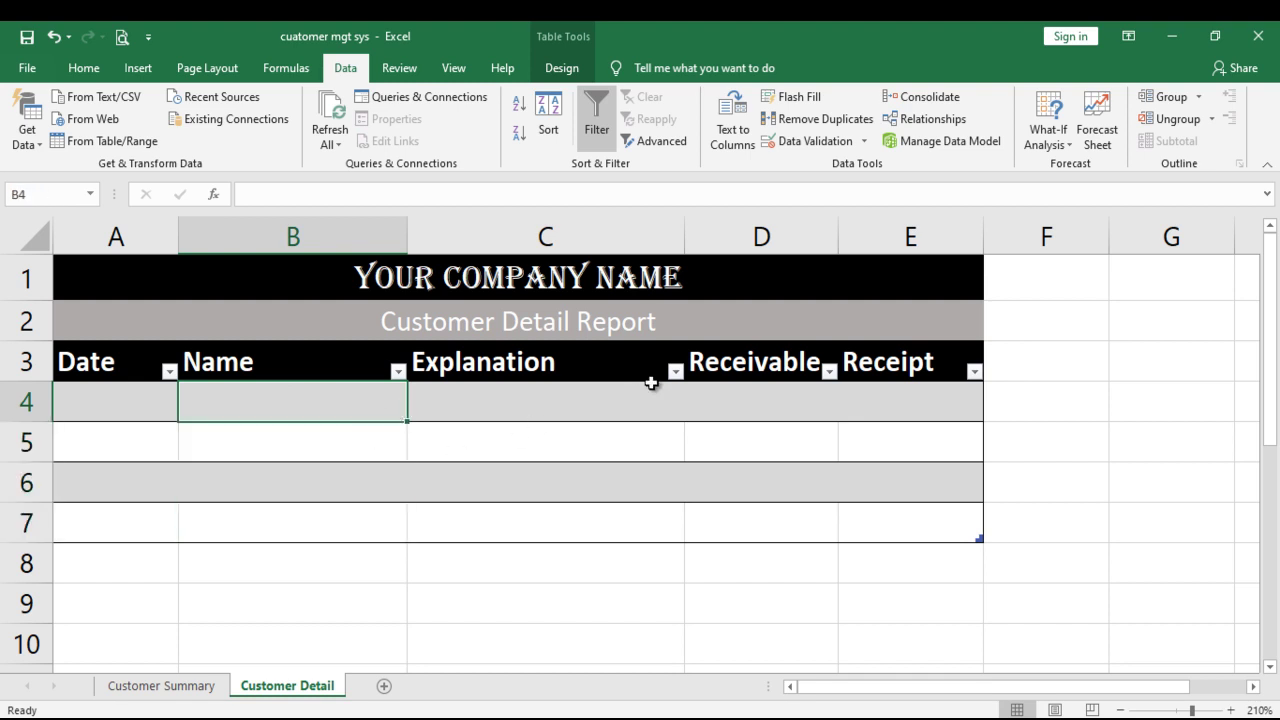
pyautogui.click(162, 686)
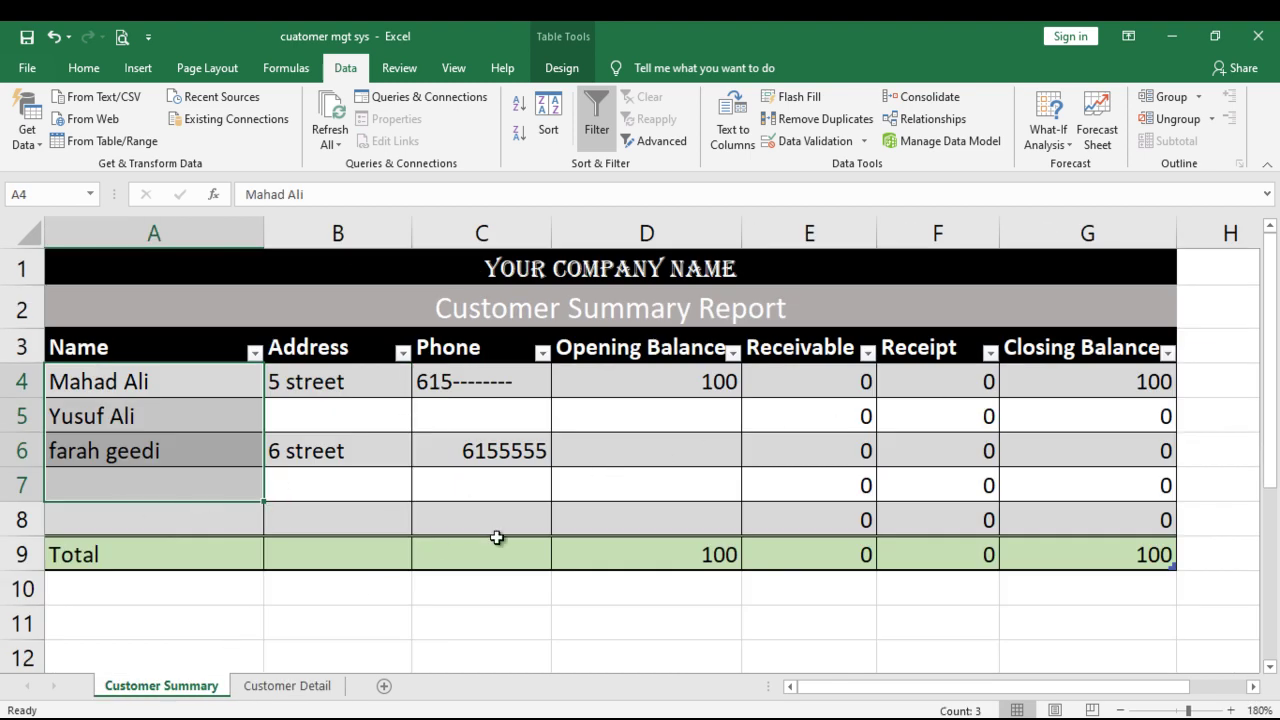
pyautogui.click(303, 686)
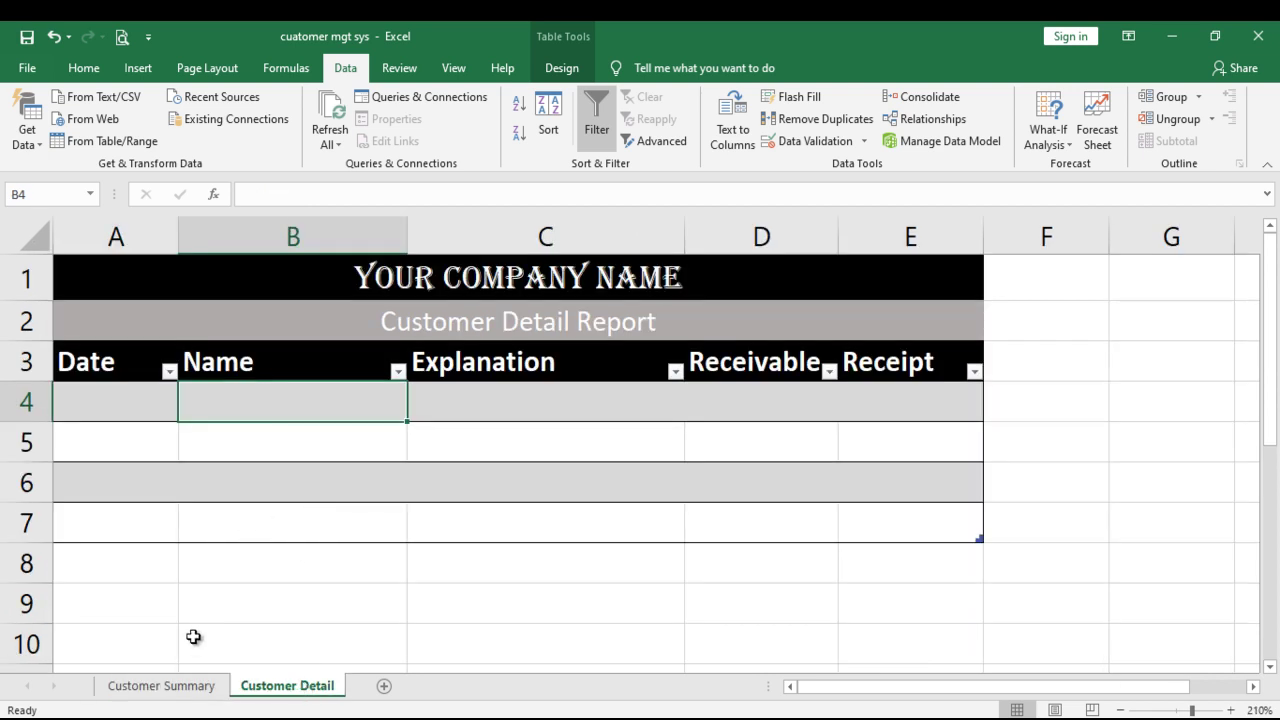
pyautogui.click(180, 687)
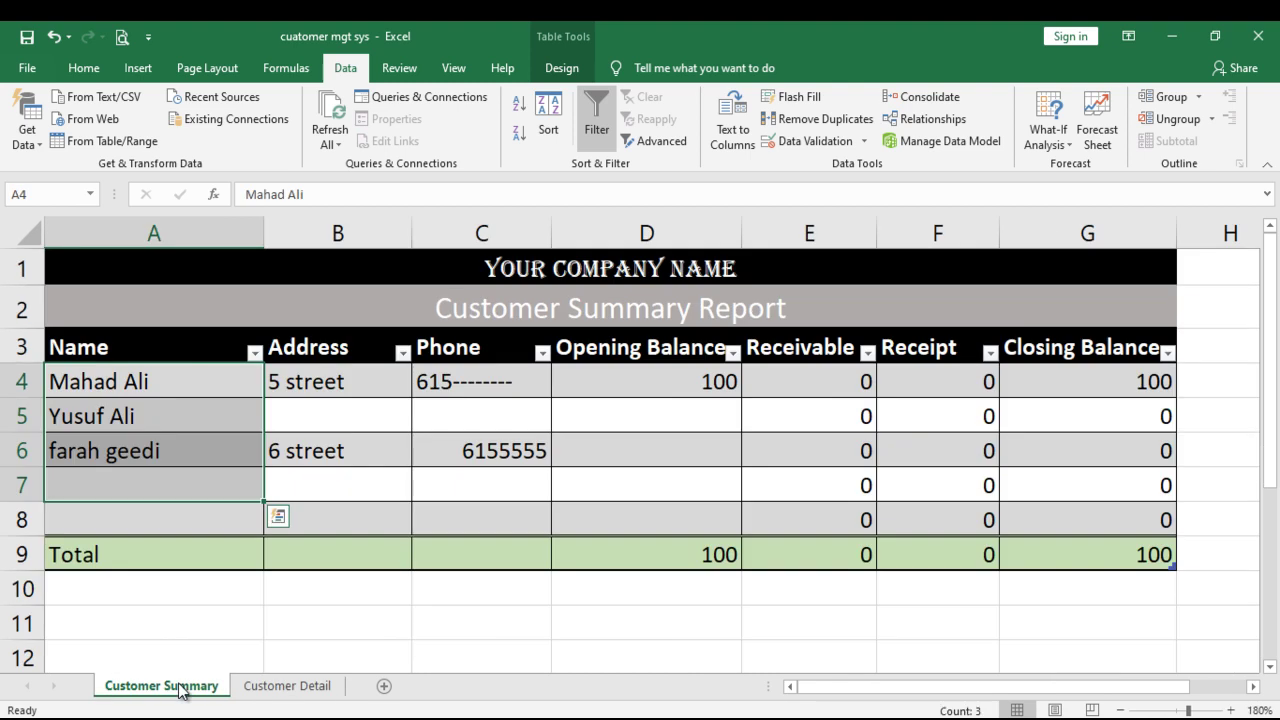
# Define the workbook-level name Names for the summary table's Name column, cells A4:A8, referring to =Table1[Name].
pyautogui.click(160, 381)
pyautogui.moveTo(160, 381); pyautogui.dragTo(176, 510)
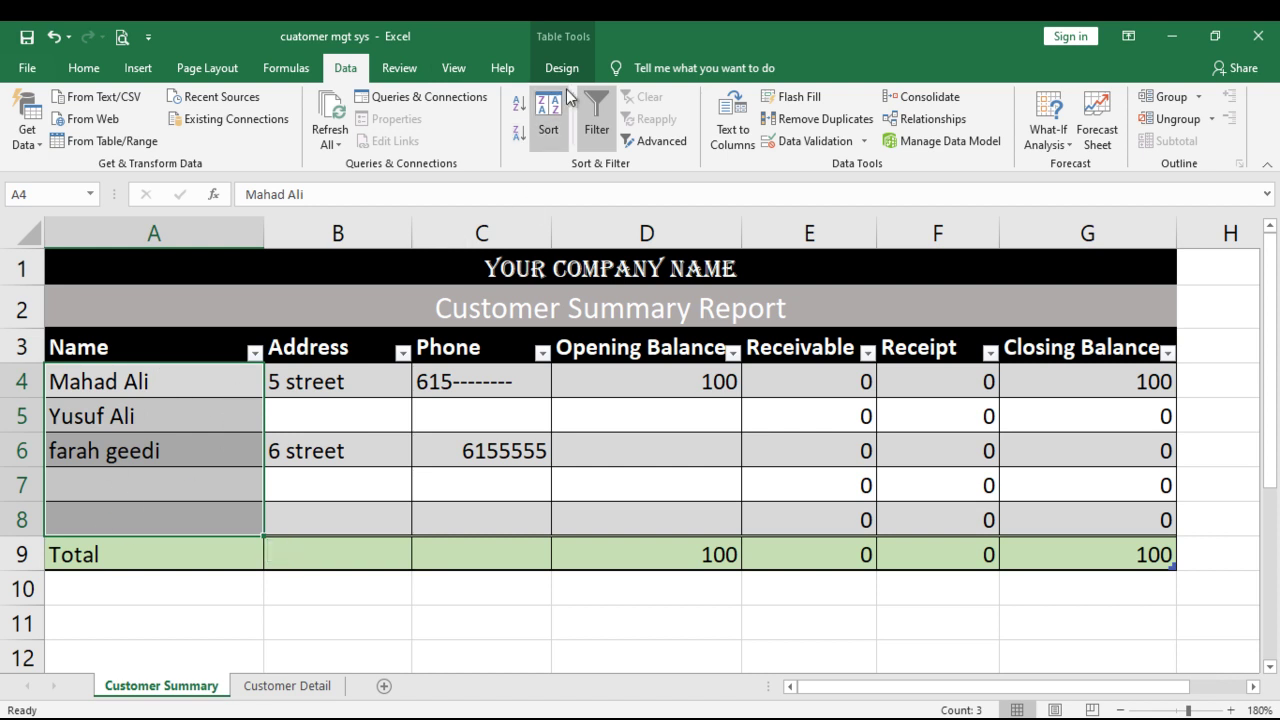
pyautogui.click(290, 68)
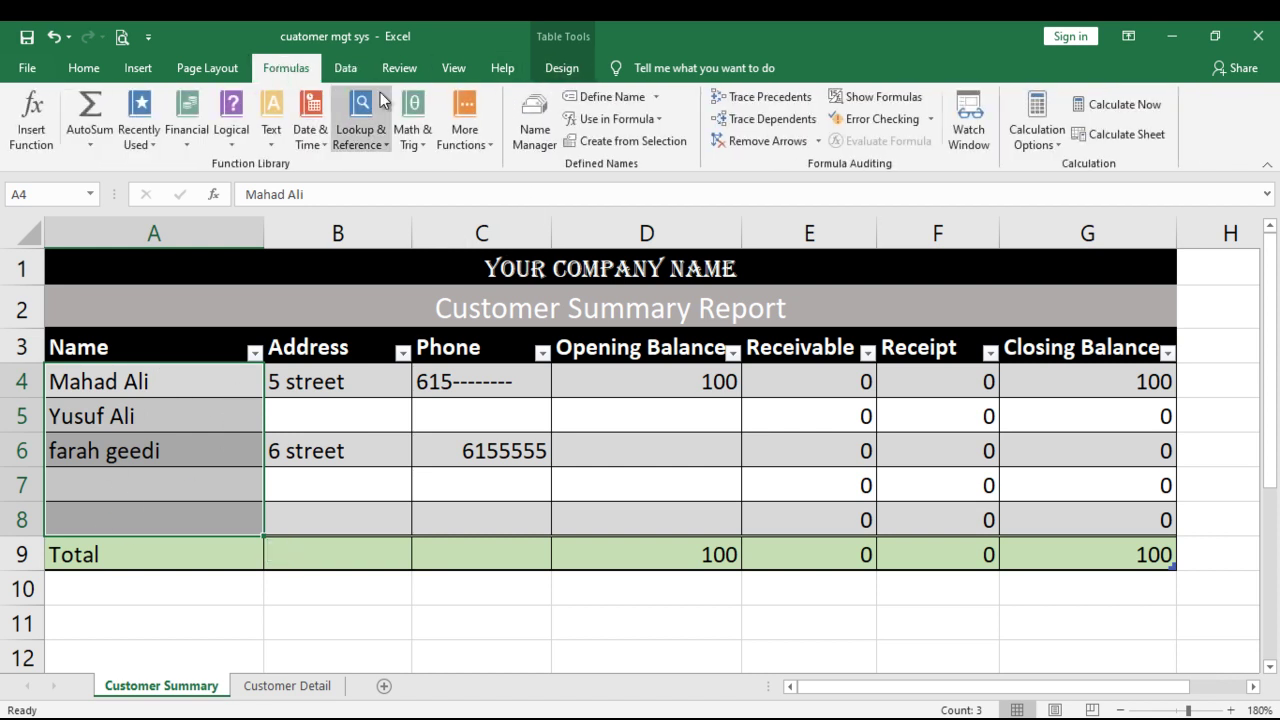
pyautogui.click(595, 94)
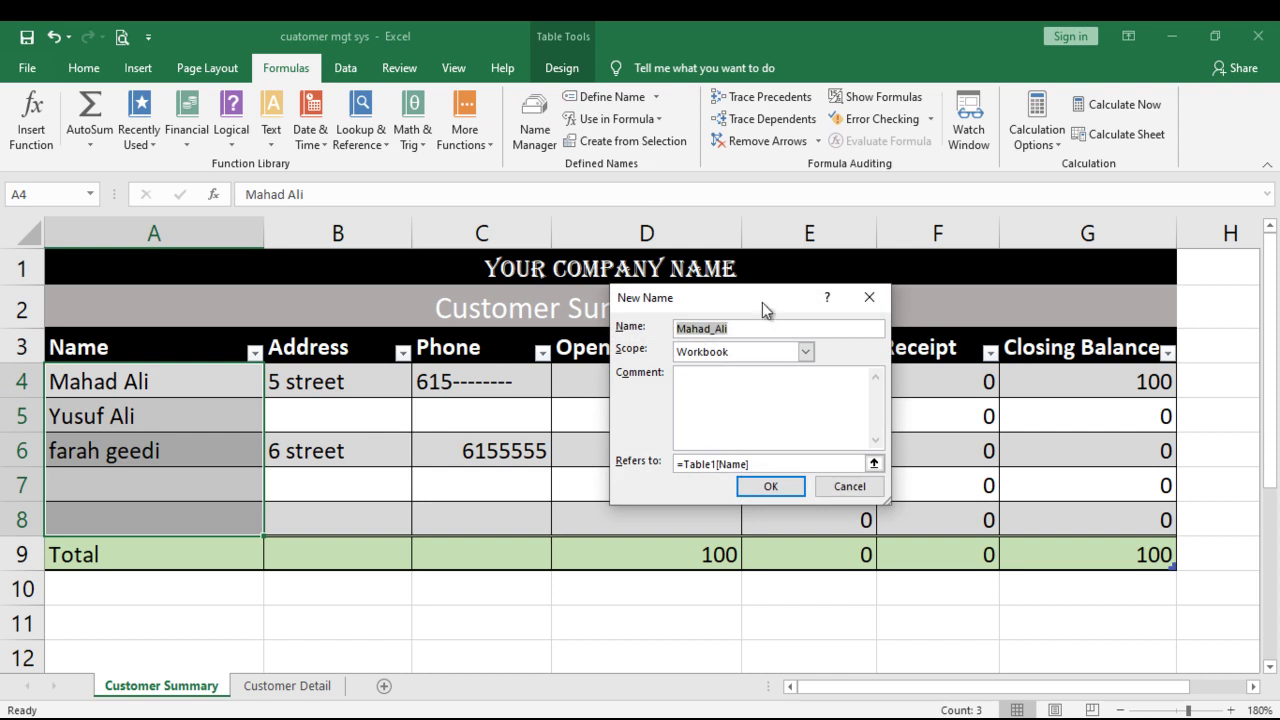
pyautogui.write('name')
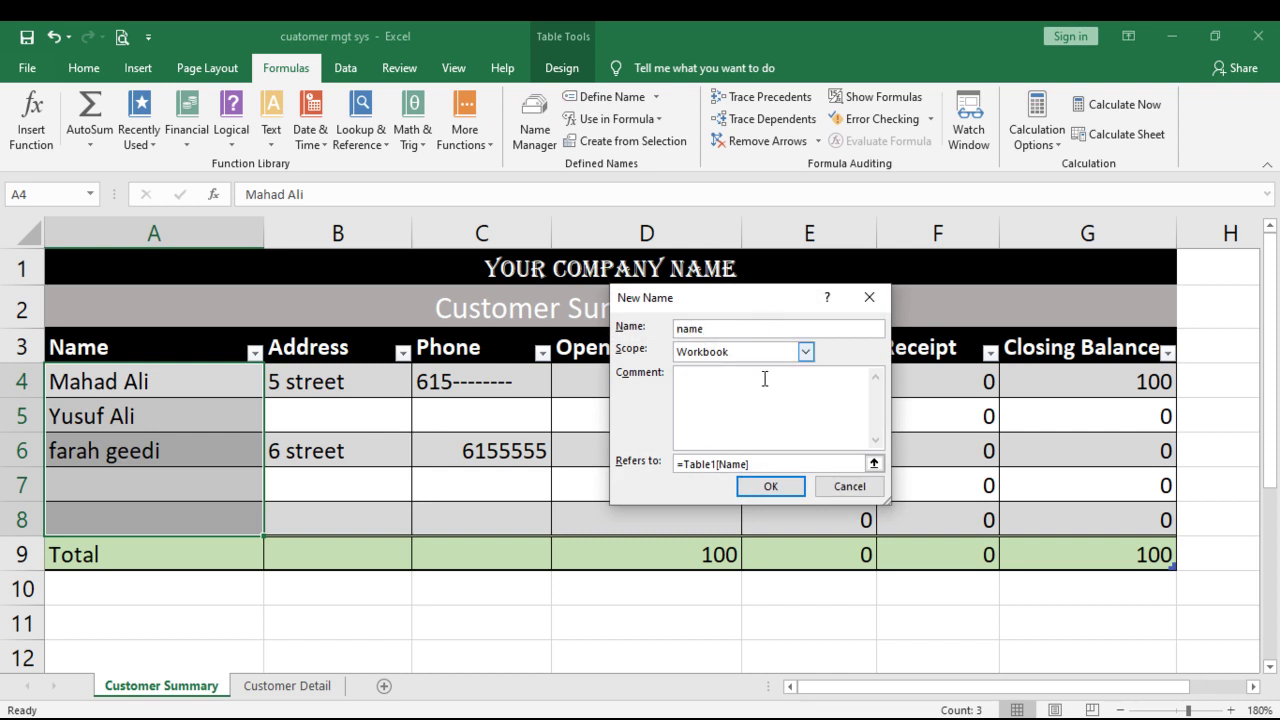
pyautogui.click(770, 488)
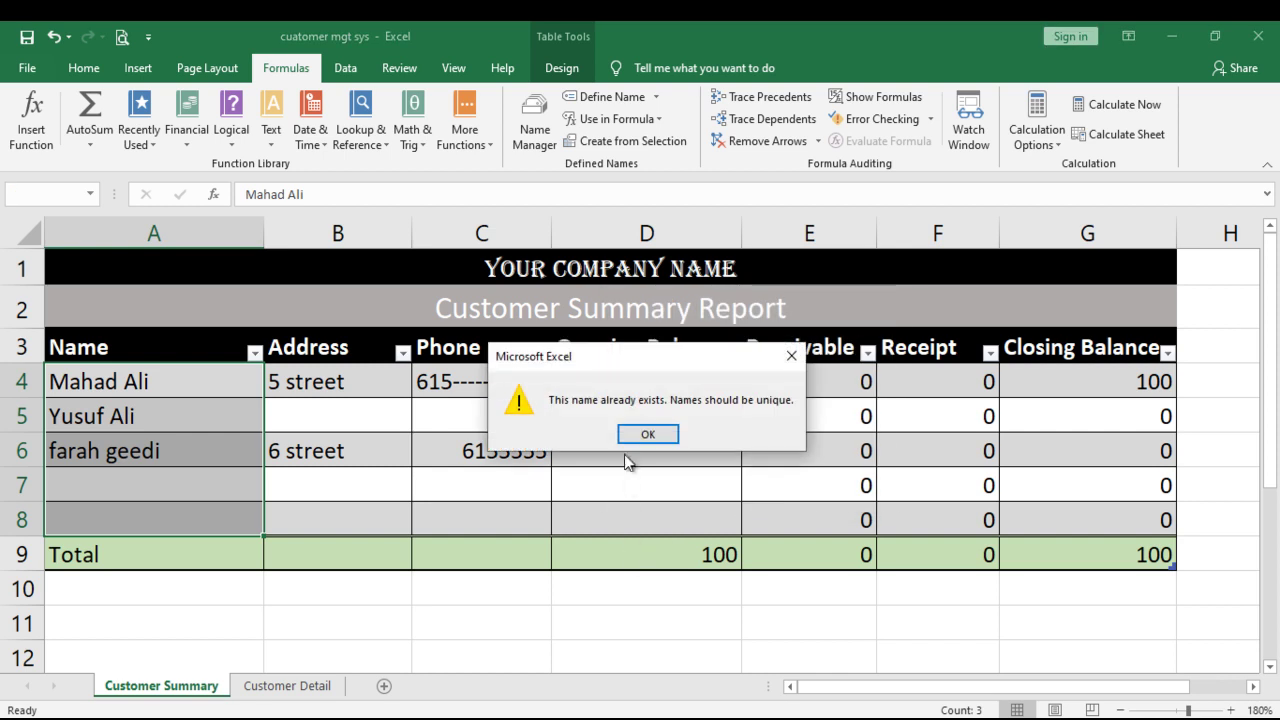
pyautogui.click(646, 435)
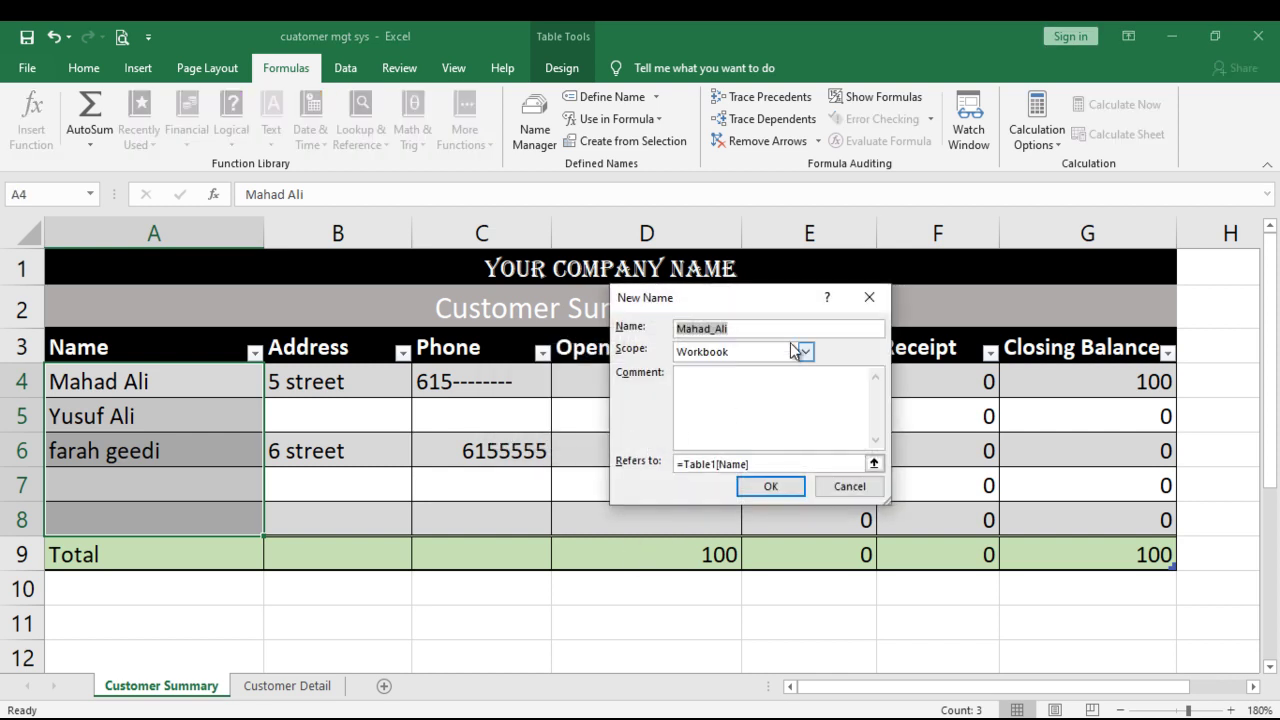
pyautogui.press('BackSpace')
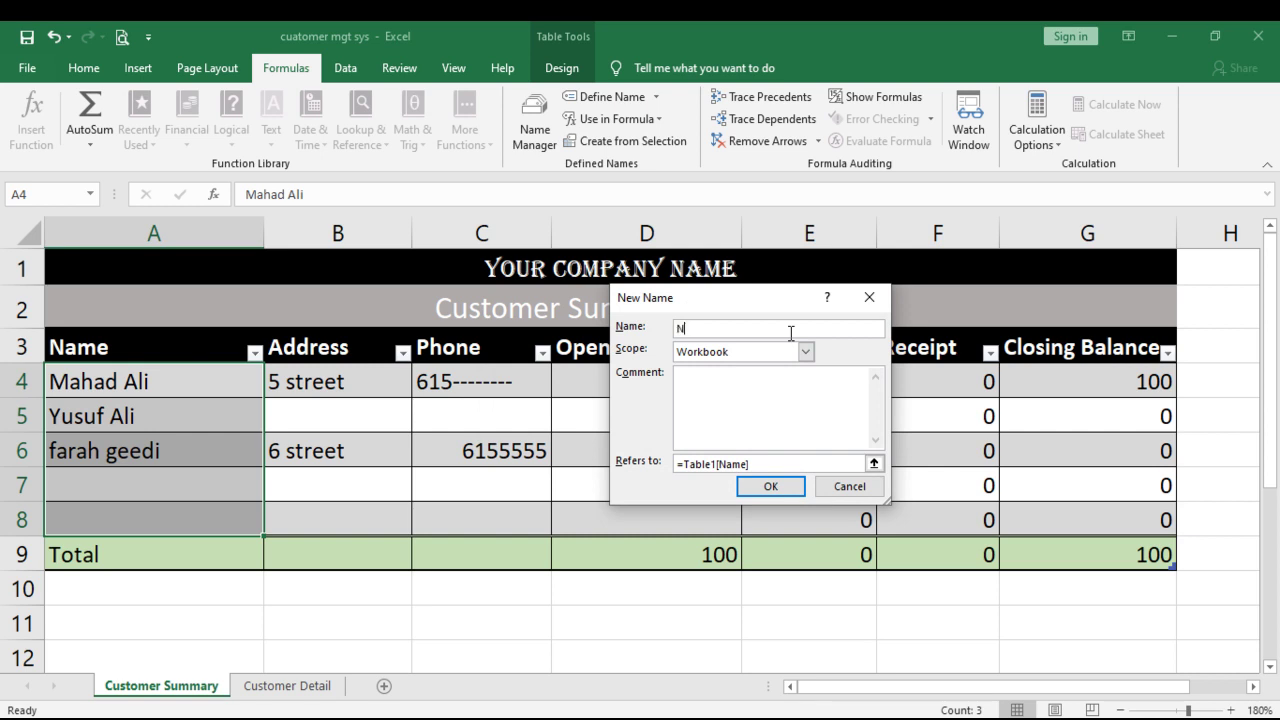
pyautogui.click(776, 487)
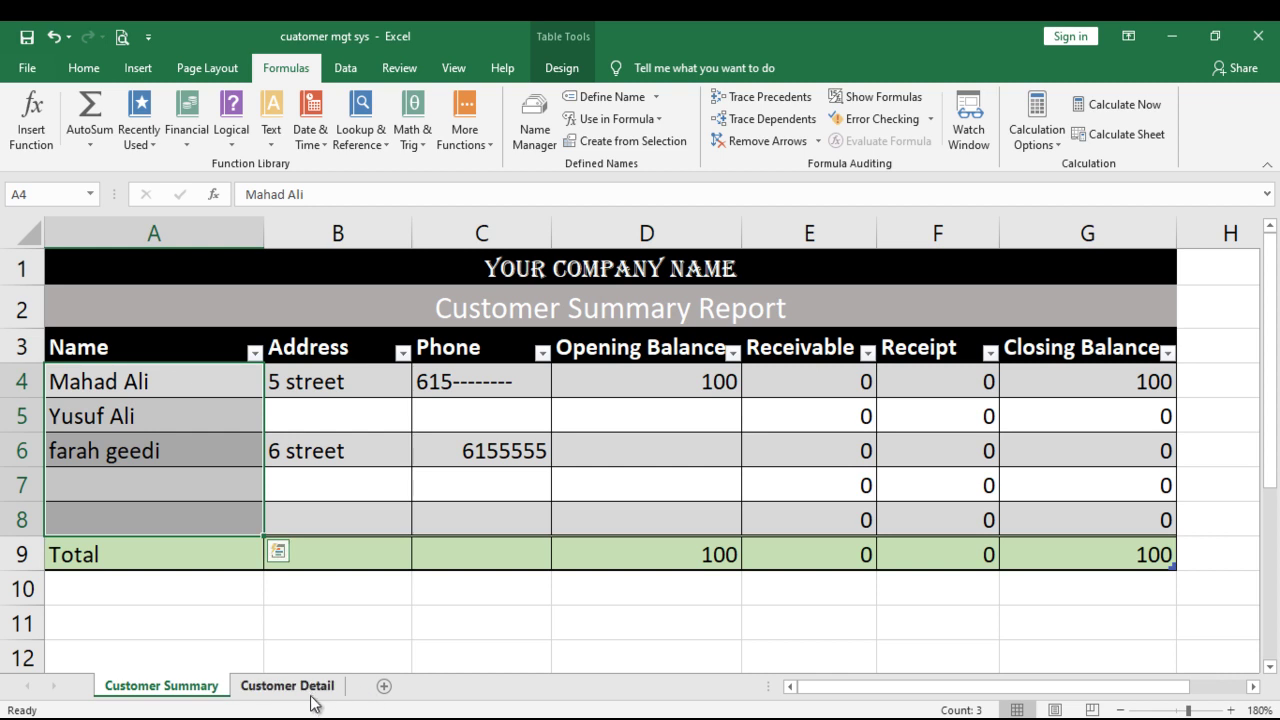
# Open the data validation settings for B4:B7 on the Customer Detail sheet, extending the validation to all selected cells.
pyautogui.click(288, 686)
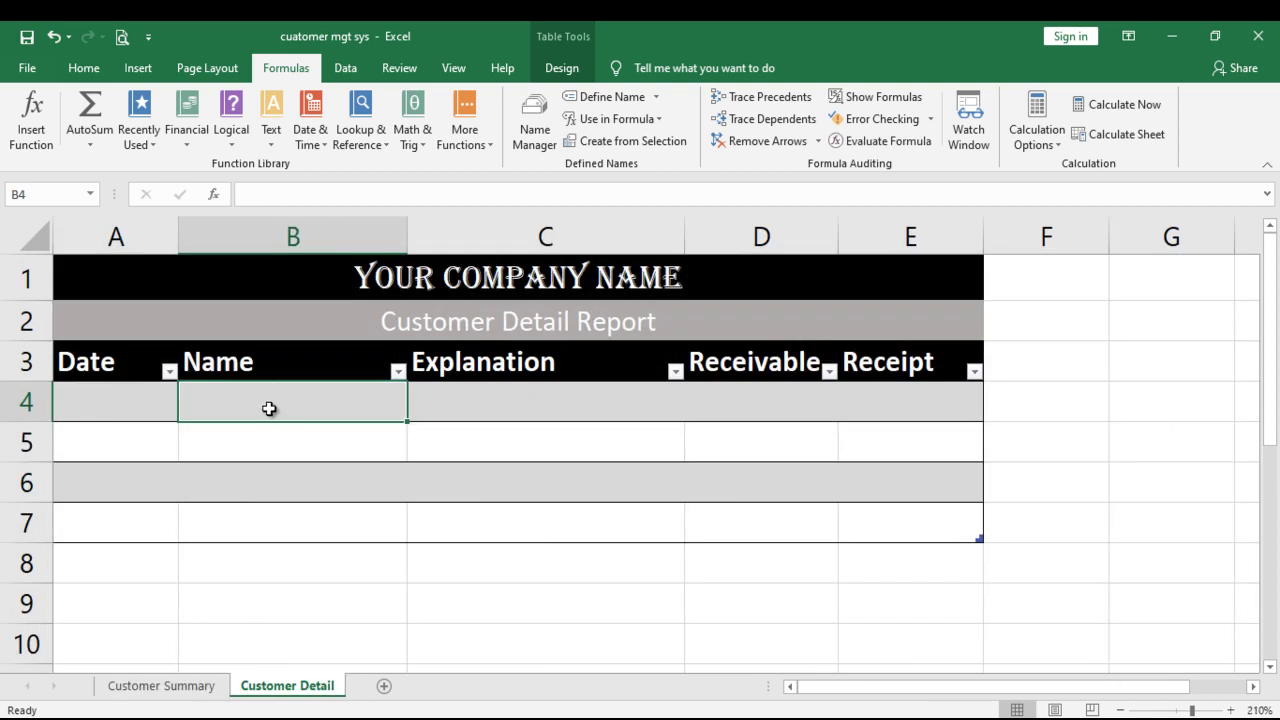
pyautogui.moveTo(257, 385); pyautogui.dragTo(297, 514)
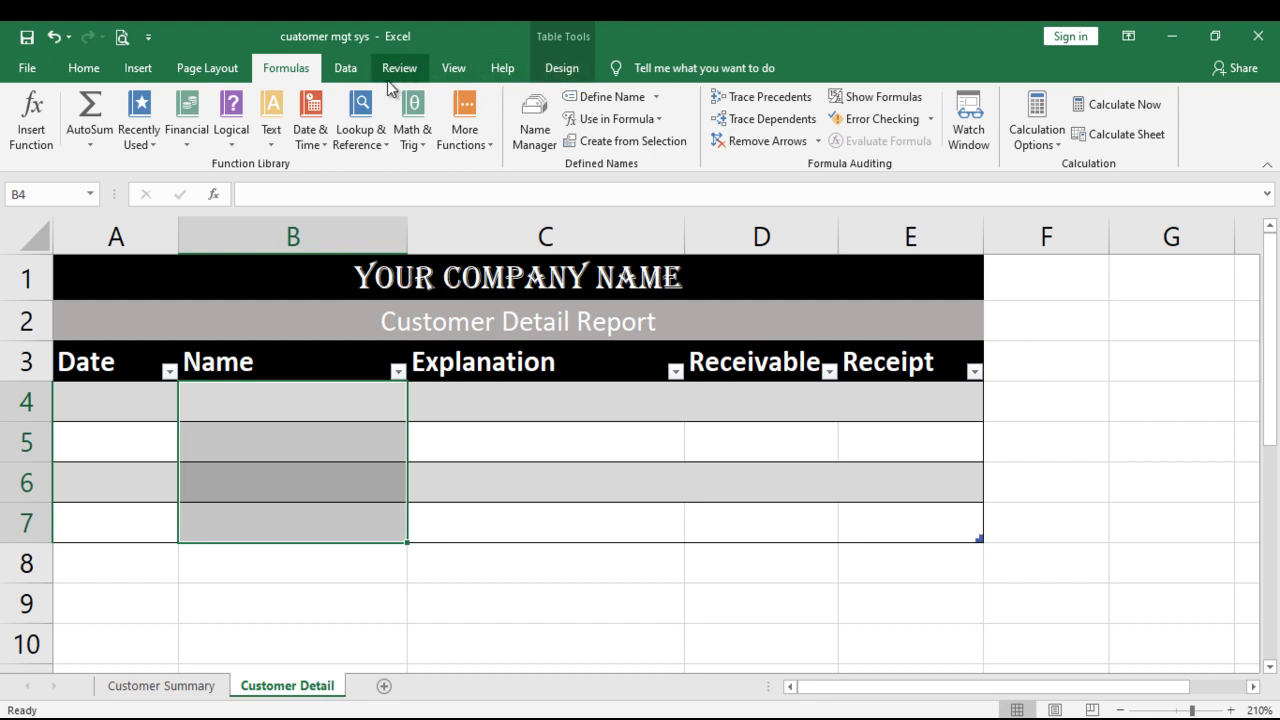
pyautogui.click(353, 72)
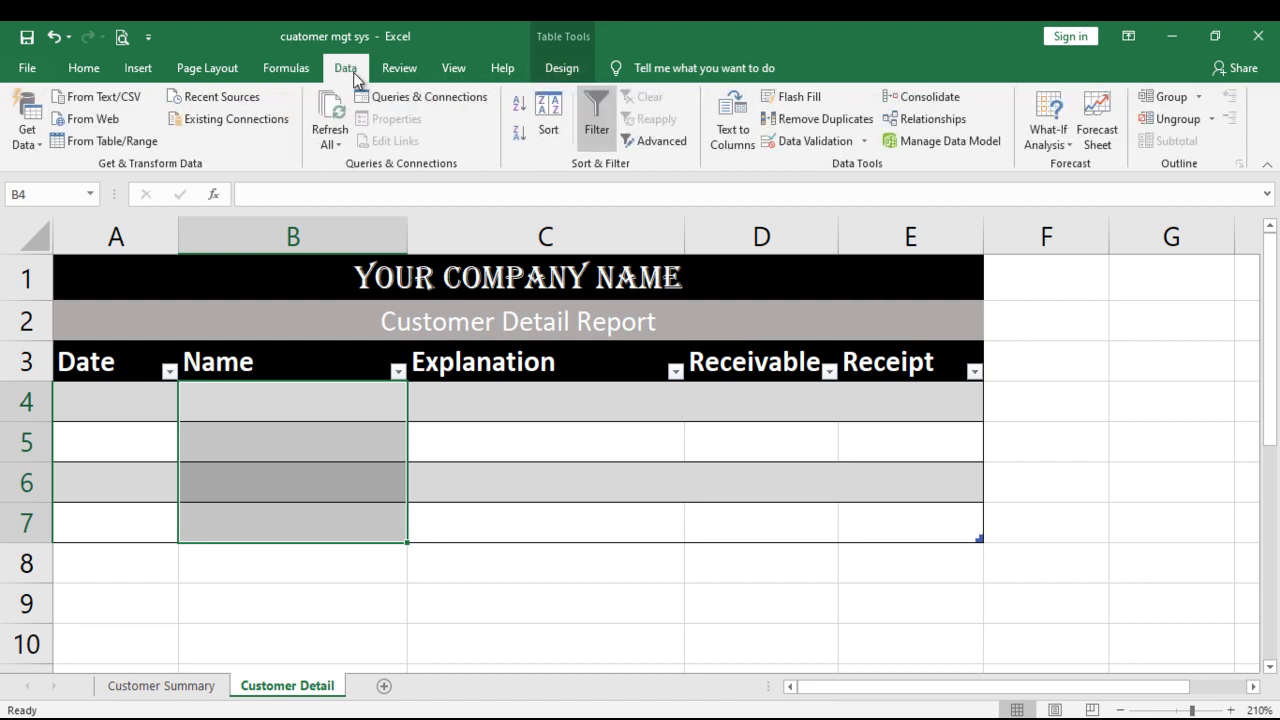
pyautogui.click(779, 140)
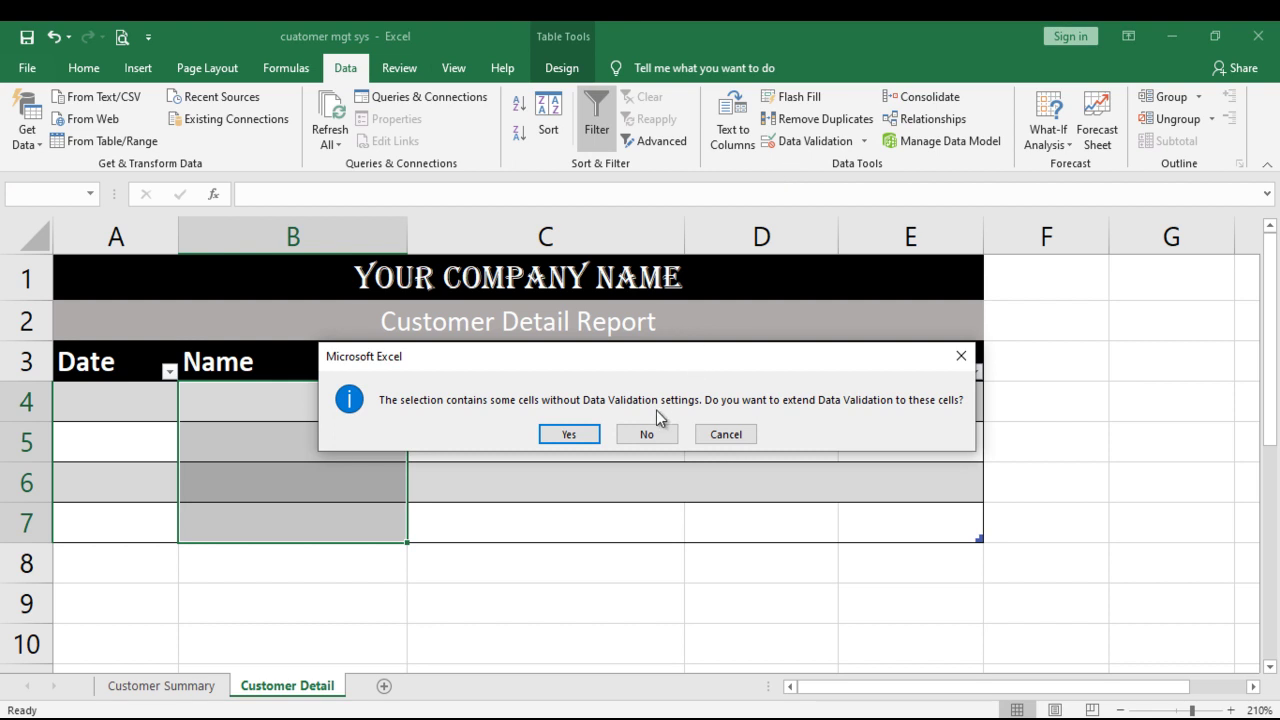
pyautogui.click(580, 435)
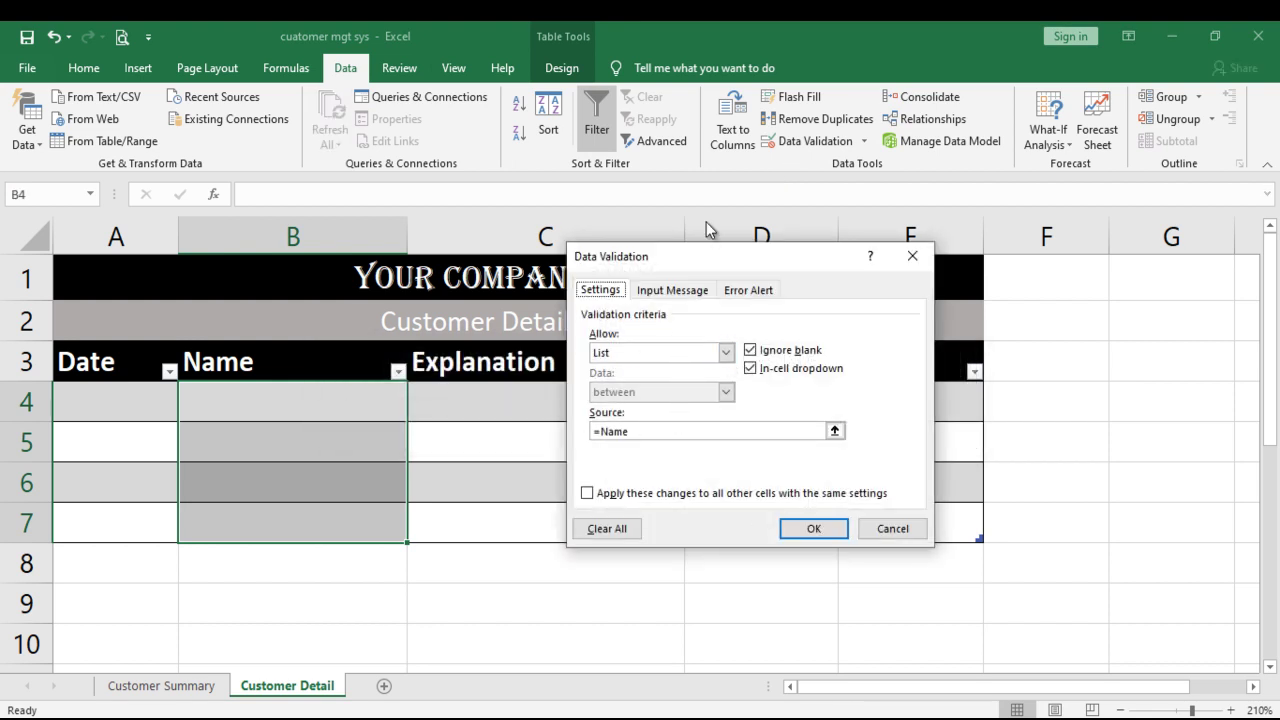
# Reset the validation criteria for B4:B7, allow a List, and use the defined name =Names as its source.
pyautogui.click(712, 351)
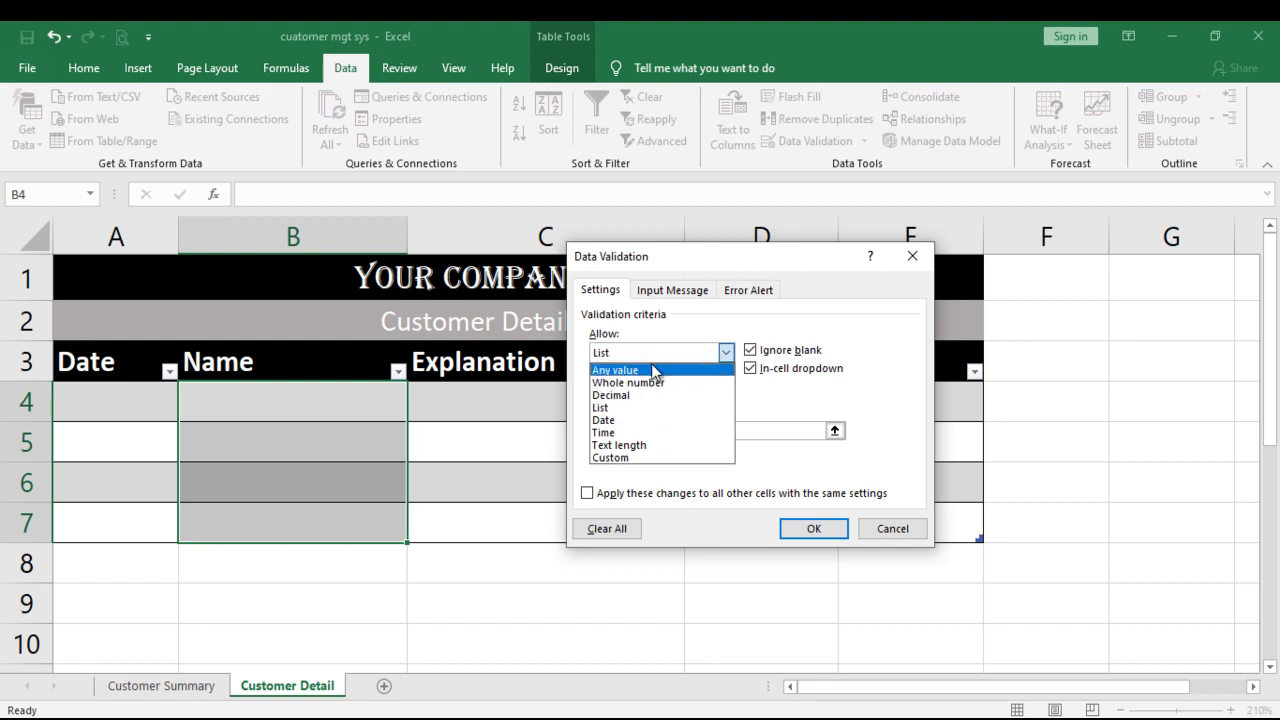
pyautogui.click(655, 371)
pyautogui.click(697, 363)
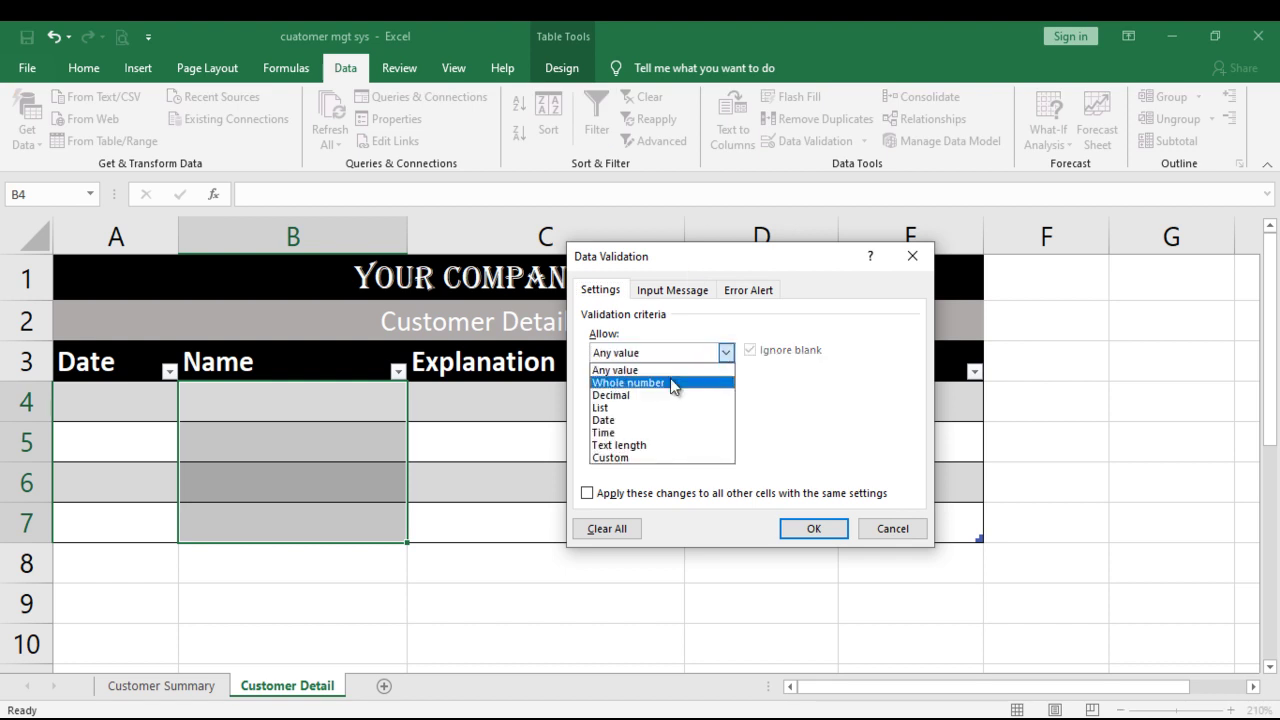
pyautogui.click(680, 409)
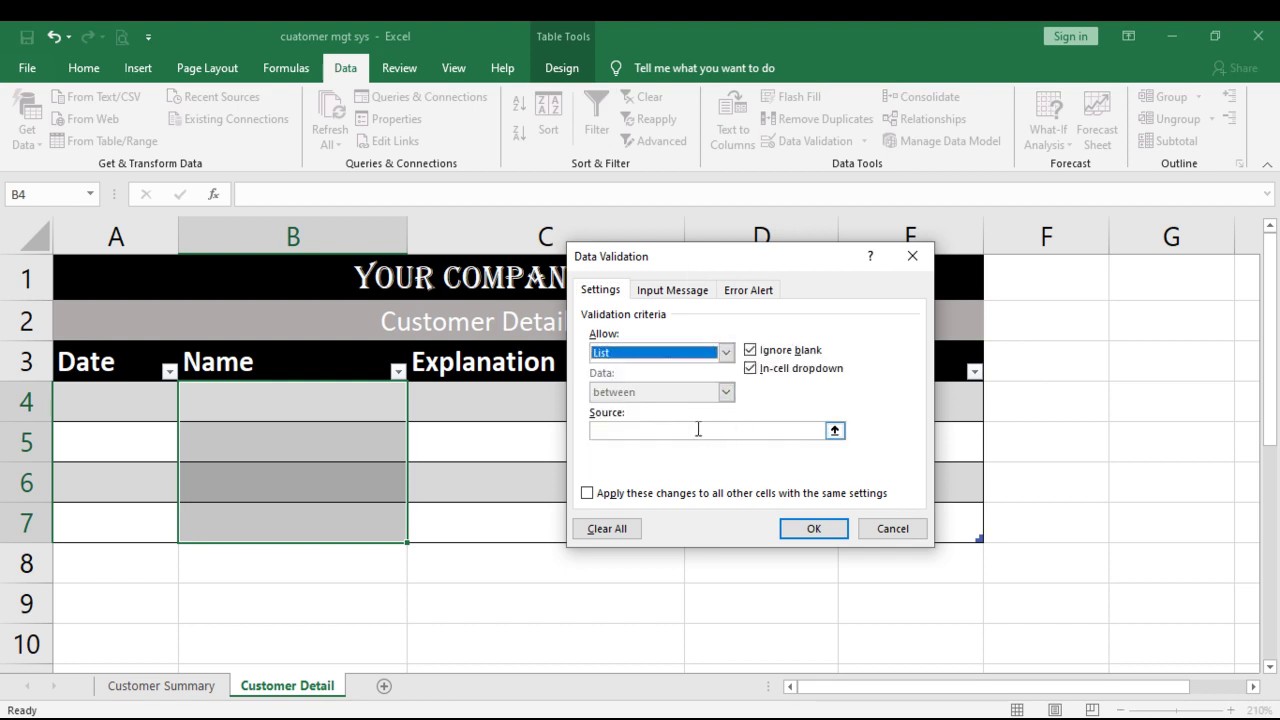
pyautogui.click(692, 429)
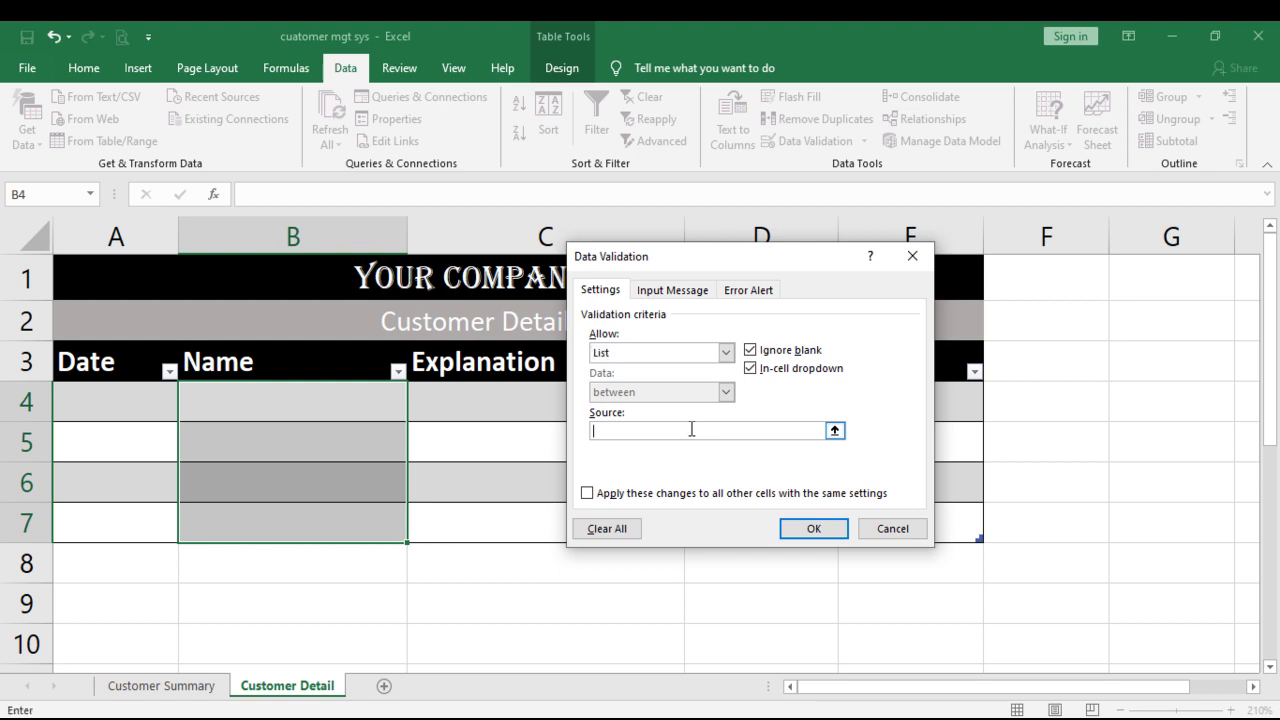
pyautogui.click(296, 70)
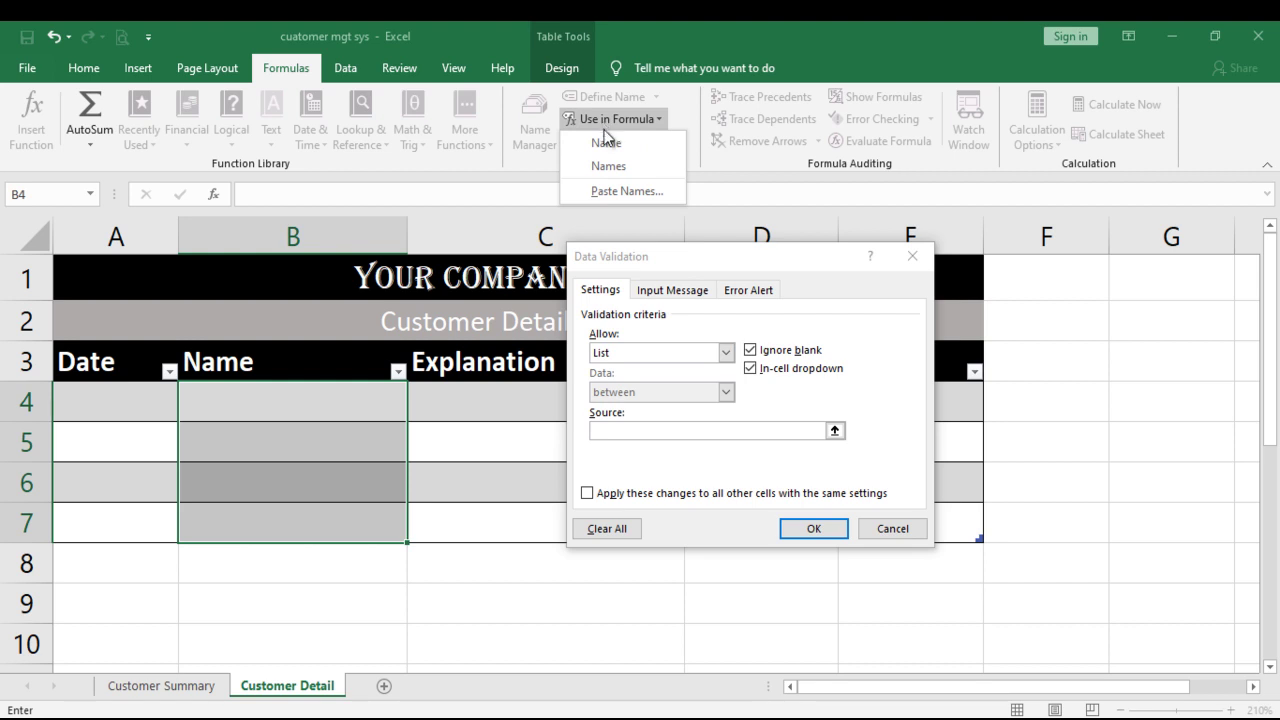
pyautogui.click(608, 166)
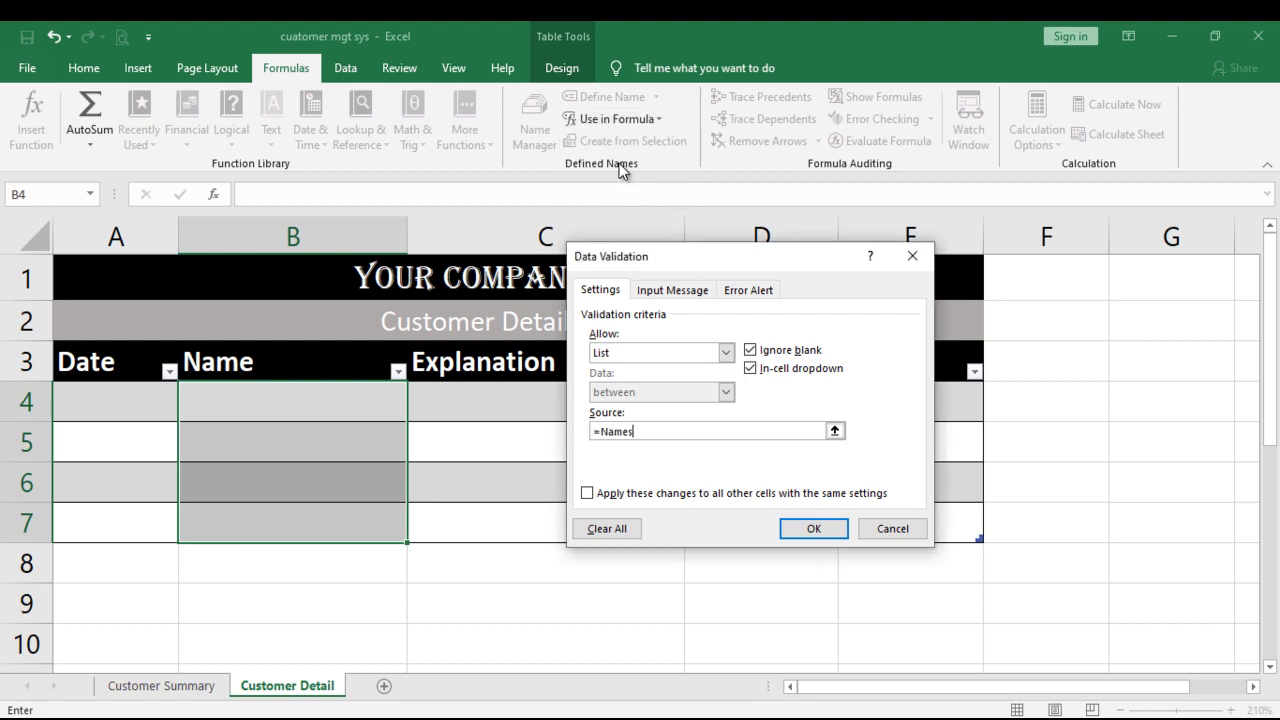
pyautogui.click(820, 530)
# Choose the first customer from the validation list in B4 and enter the date 10/8/2020 in A4.
pyautogui.click(372, 406)
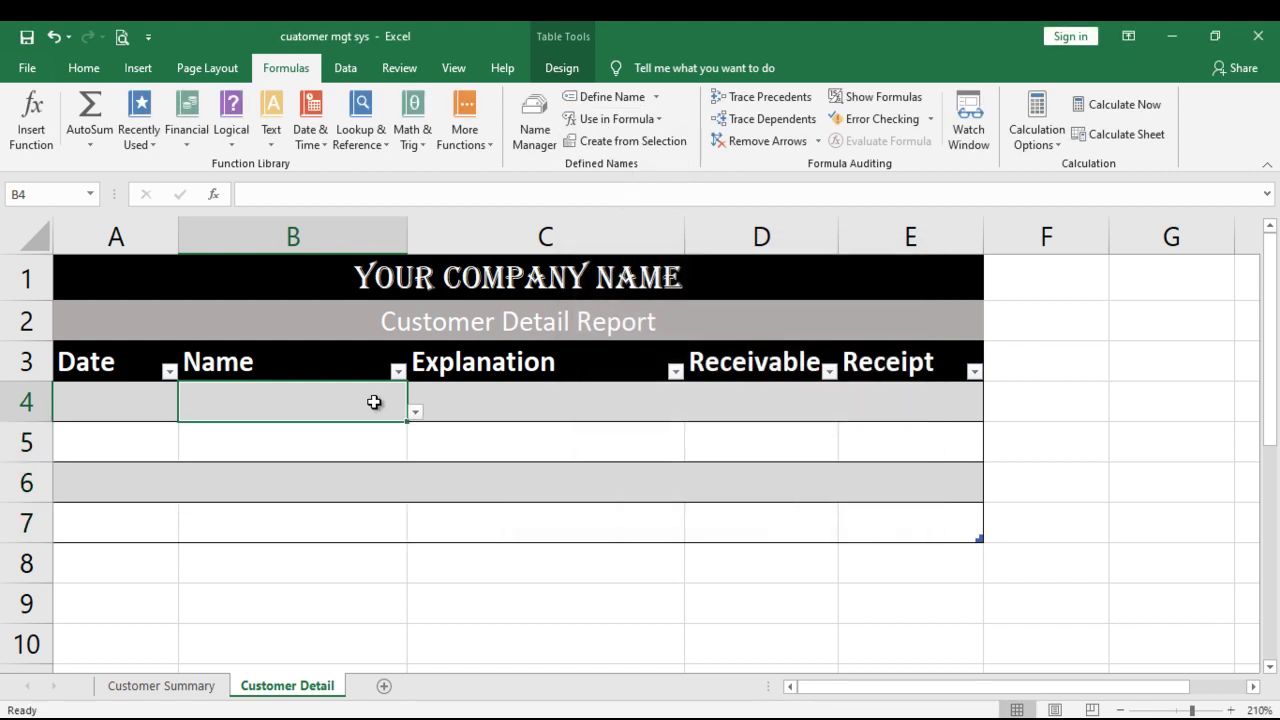
pyautogui.click(415, 414)
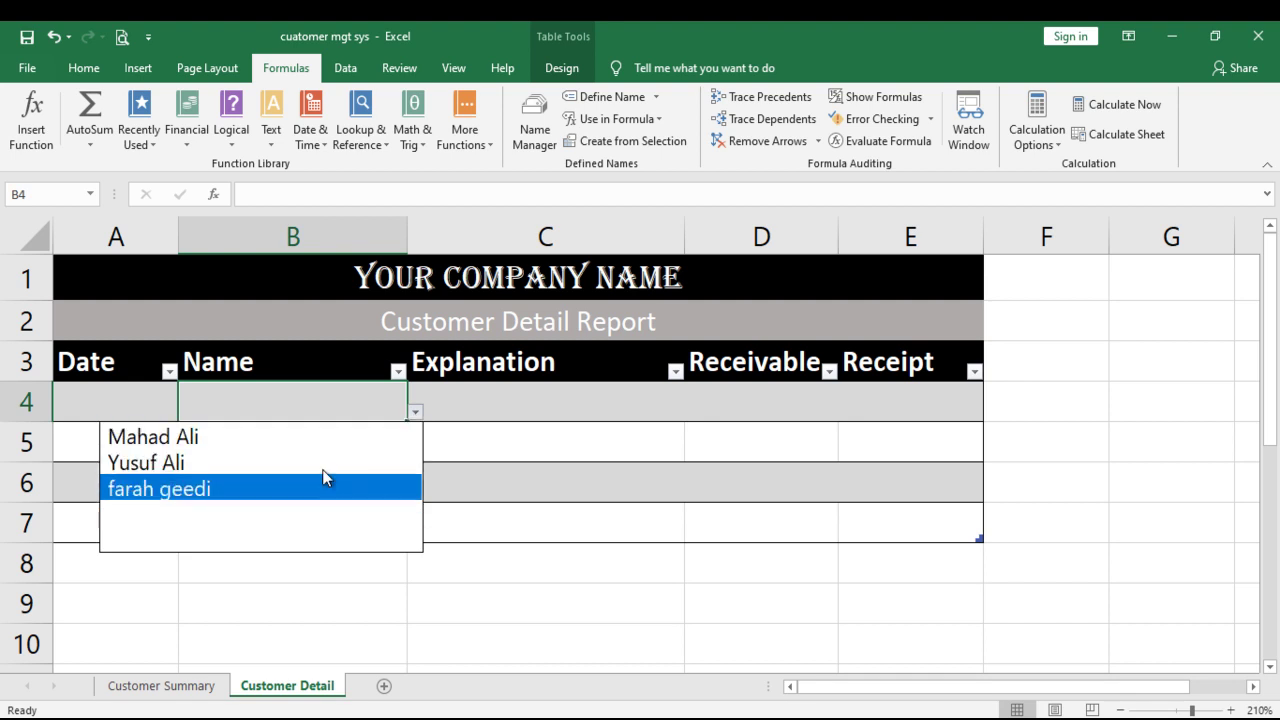
pyautogui.click(304, 436)
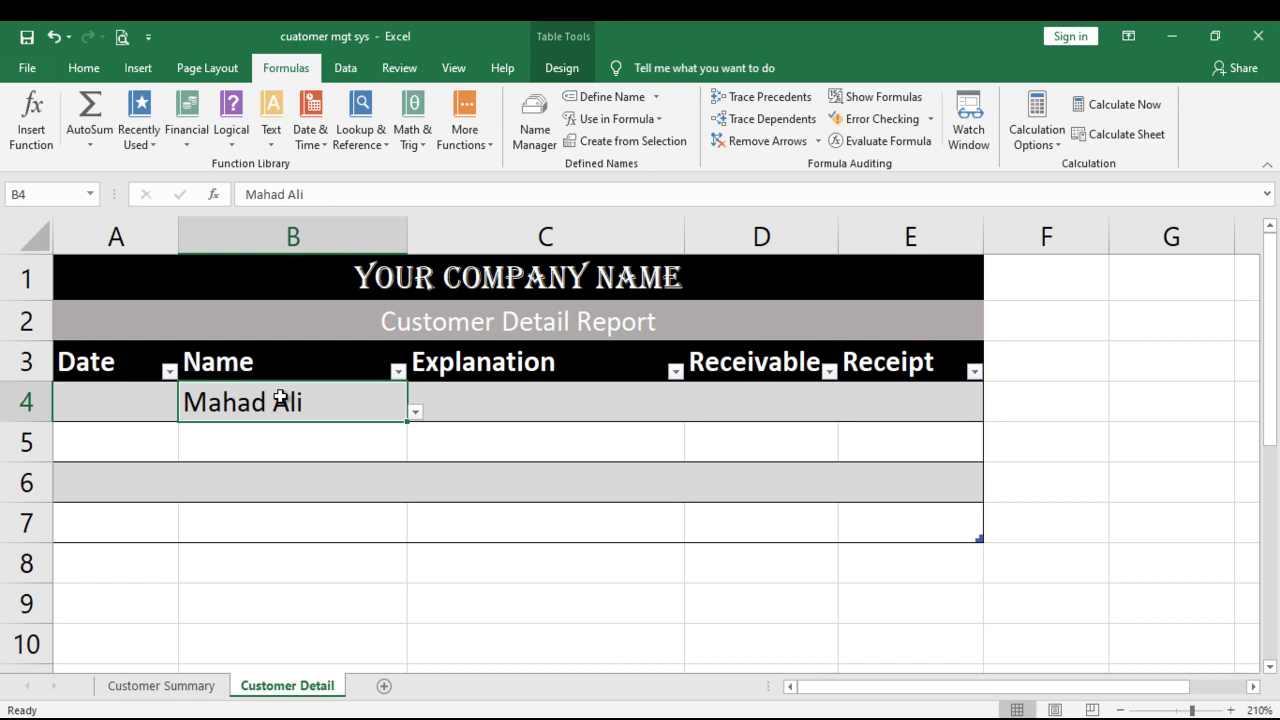
pyautogui.click(135, 407)
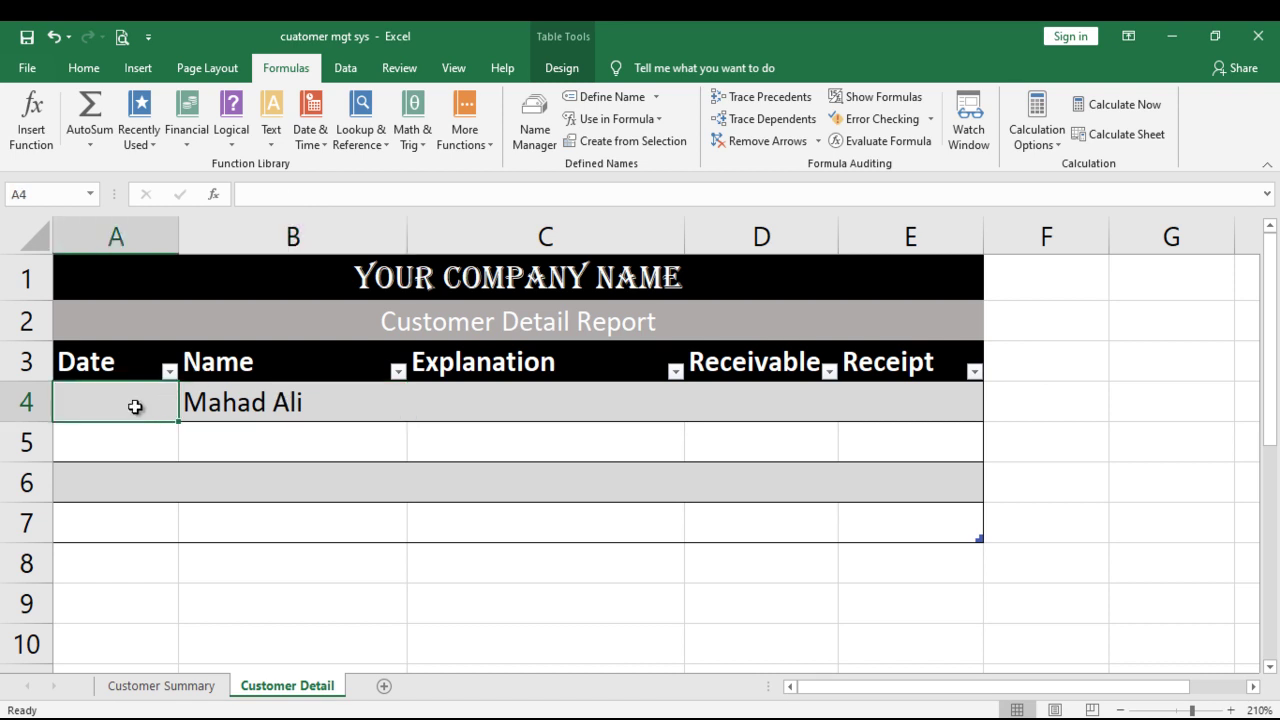
pyautogui.write('1')
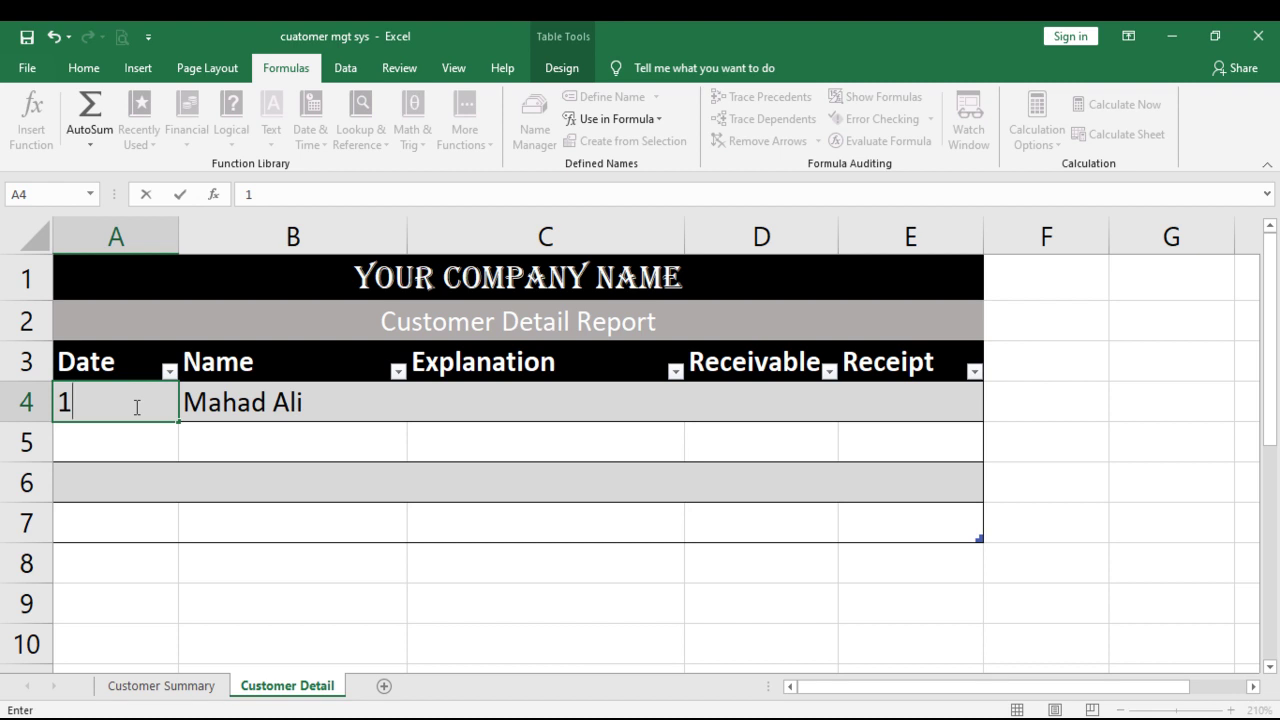
pyautogui.write('0/8/2020')
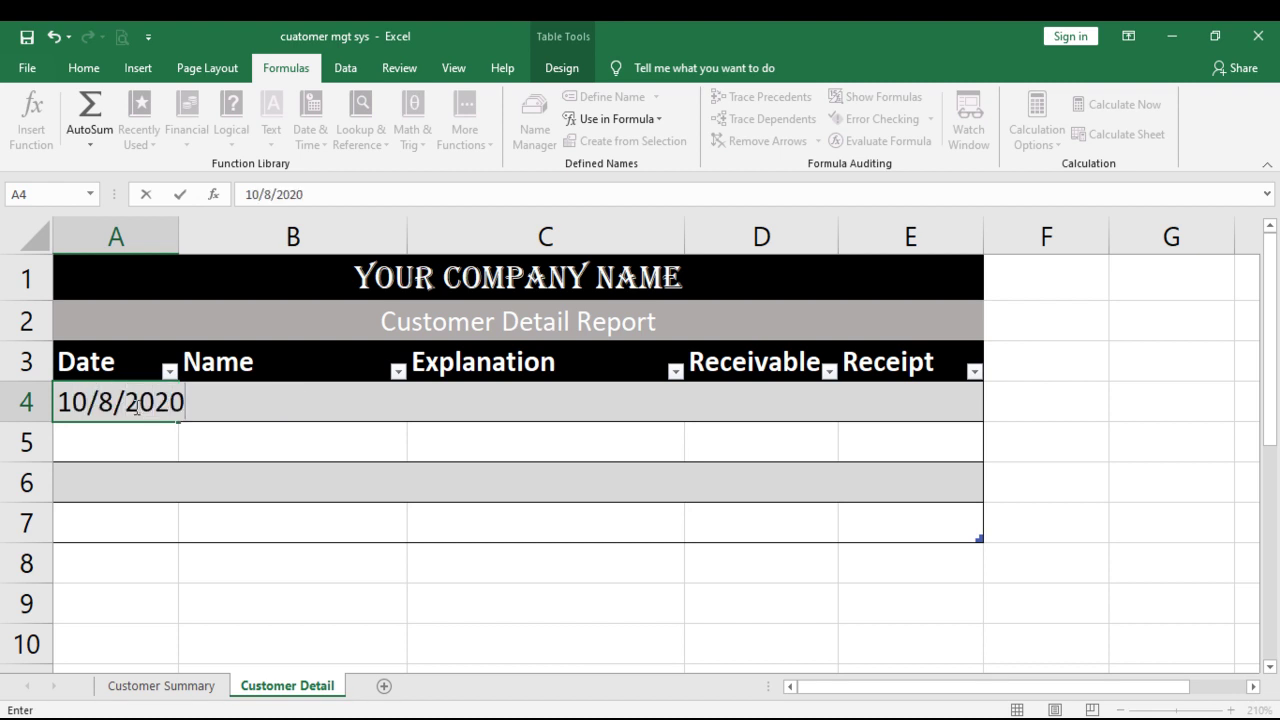
pyautogui.press('Tab')
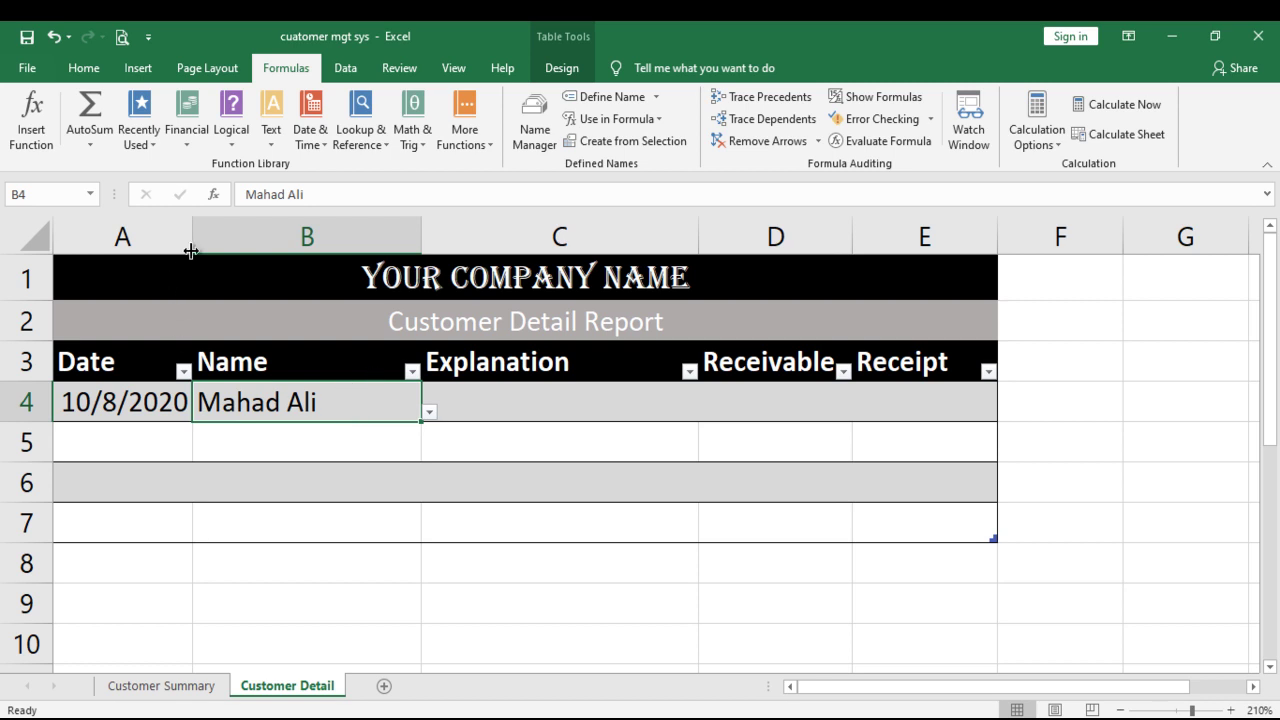
# Enter the explanation "Lacag ayaan siiyay" in C4 and a receivable of 200 in D4.
pyautogui.click(517, 398)
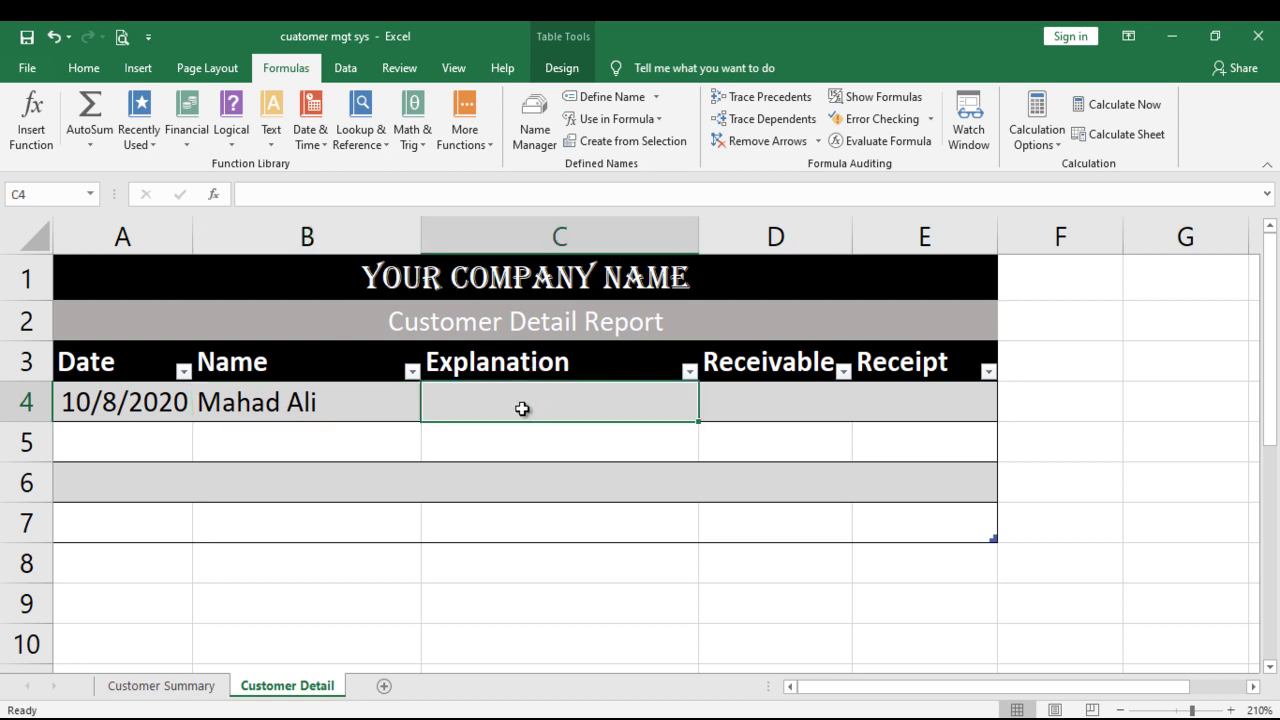
pyautogui.write('L')
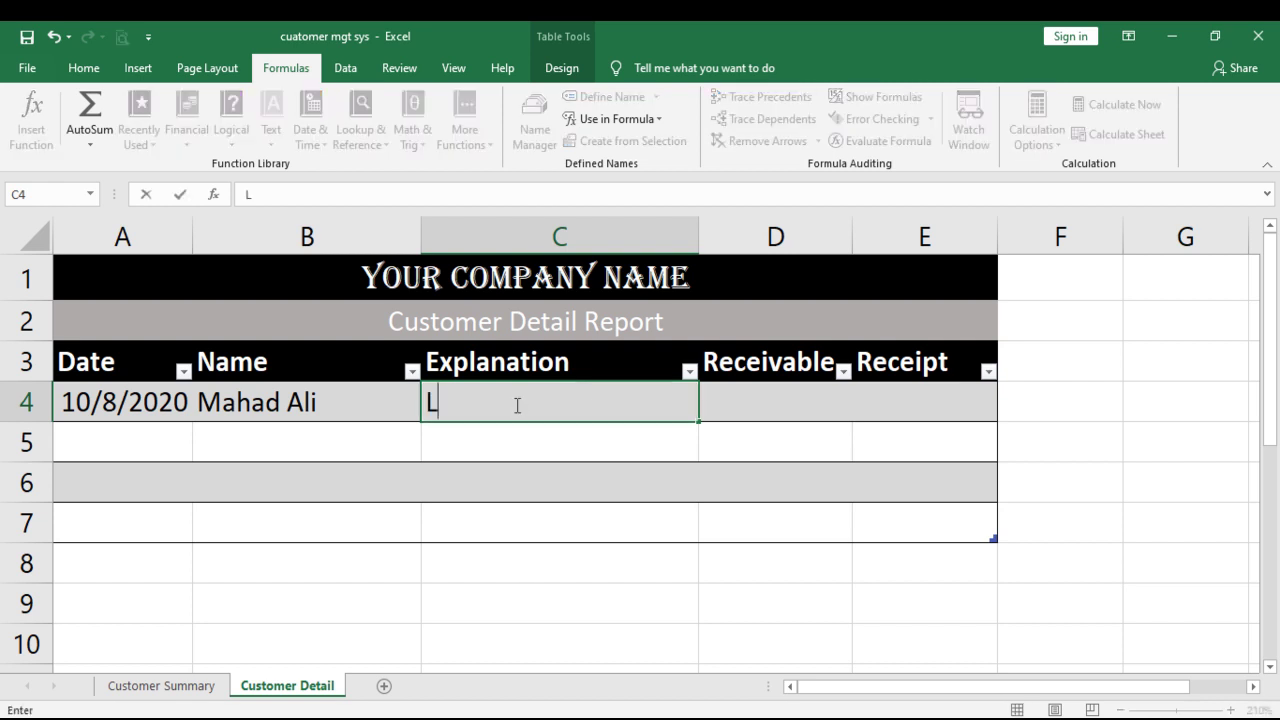
pyautogui.write('acag aya')
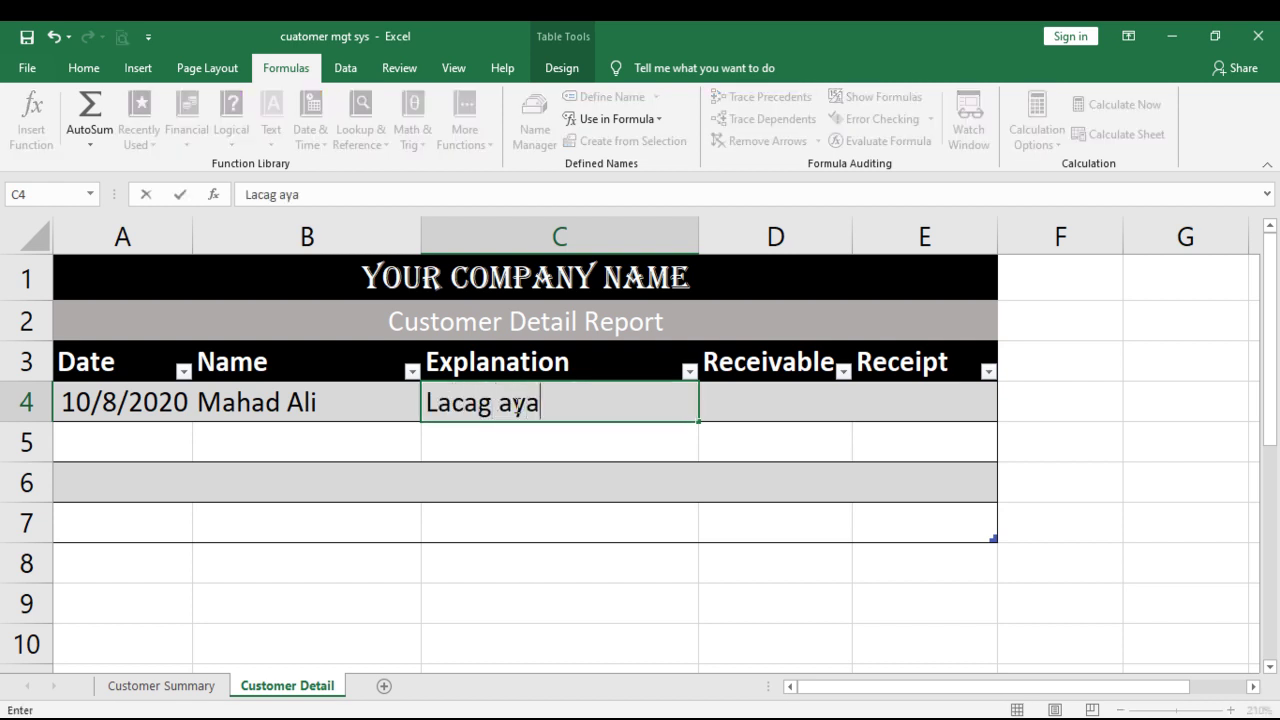
pyautogui.write('an siiyay')
pyautogui.press('Tab')
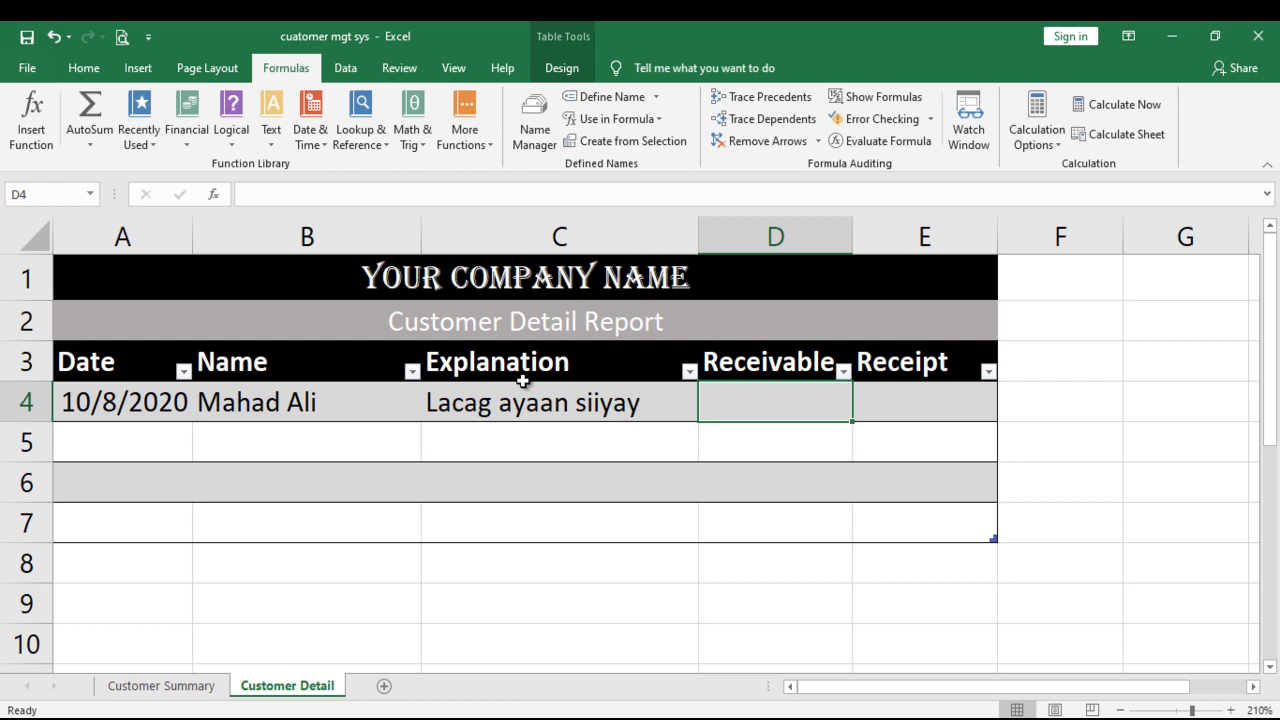
pyautogui.moveTo(576, 406); pyautogui.dragTo(608, 509)
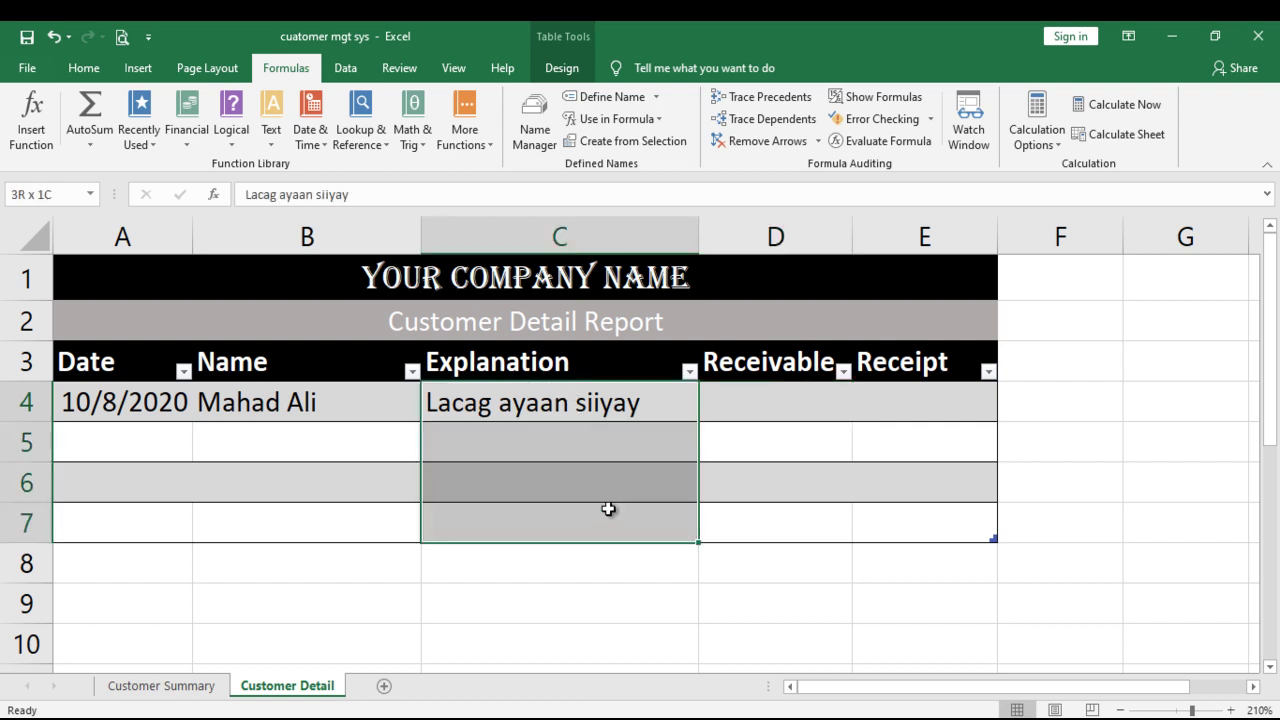
pyautogui.click(777, 403)
pyautogui.write('200')
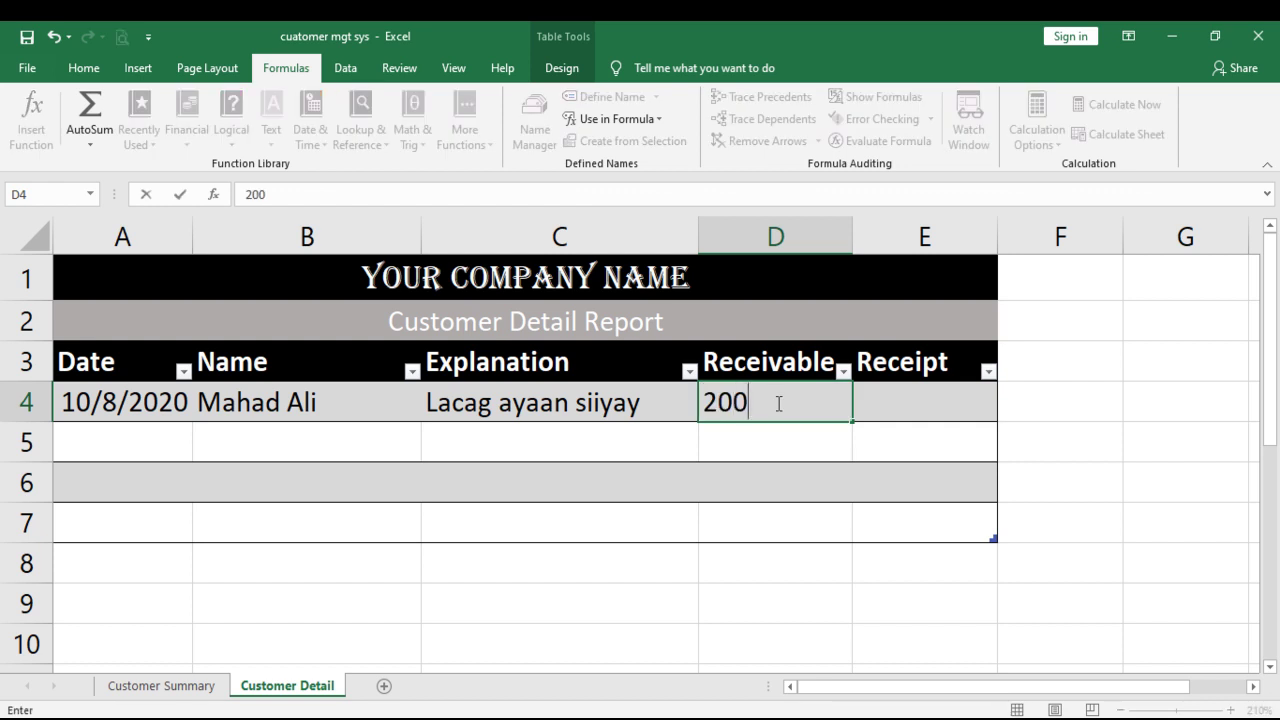
pyautogui.press('Tab')
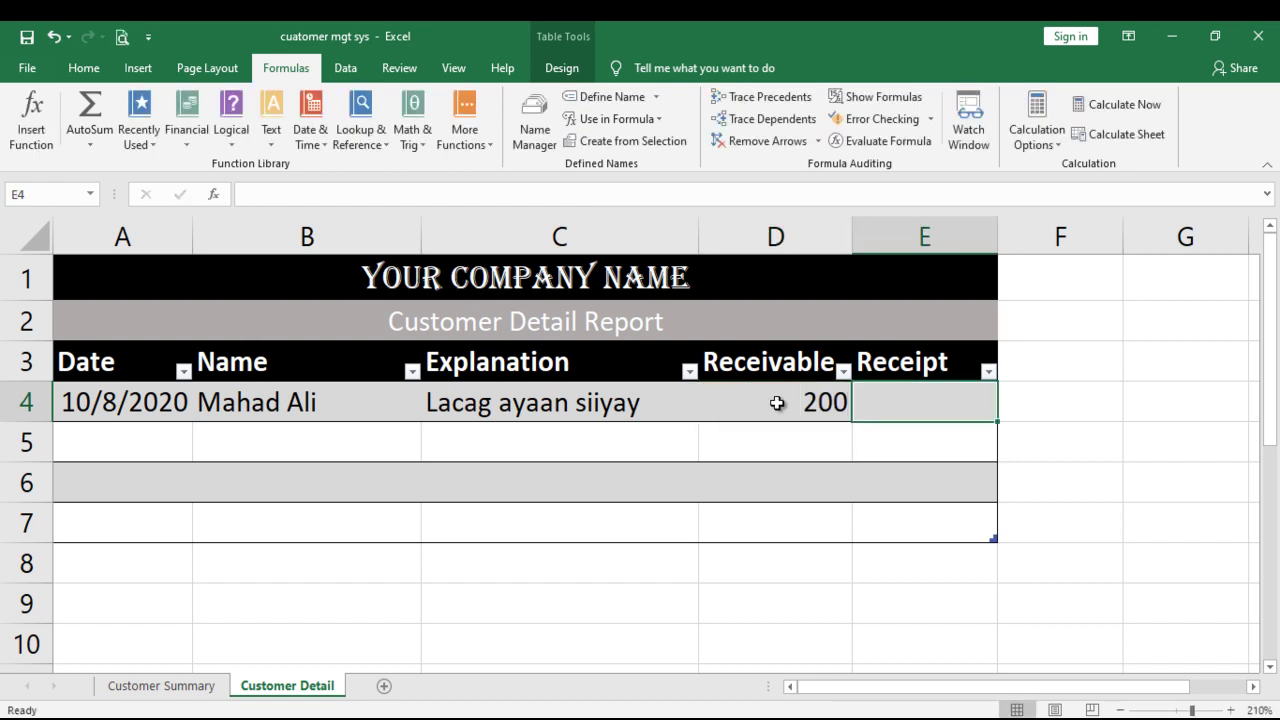
# Check the first customer's receivable and closing balance in row 4 of the Customer Summary sheet.
pyautogui.click(163, 686)
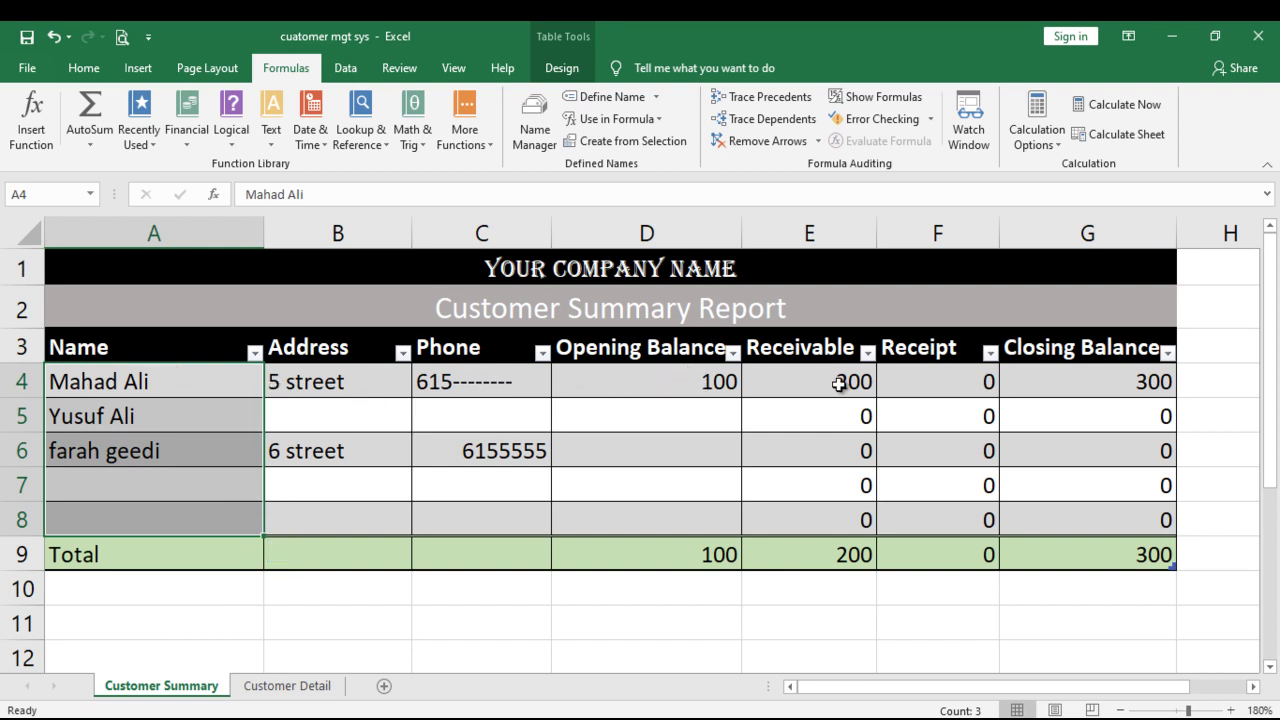
pyautogui.click(1152, 385)
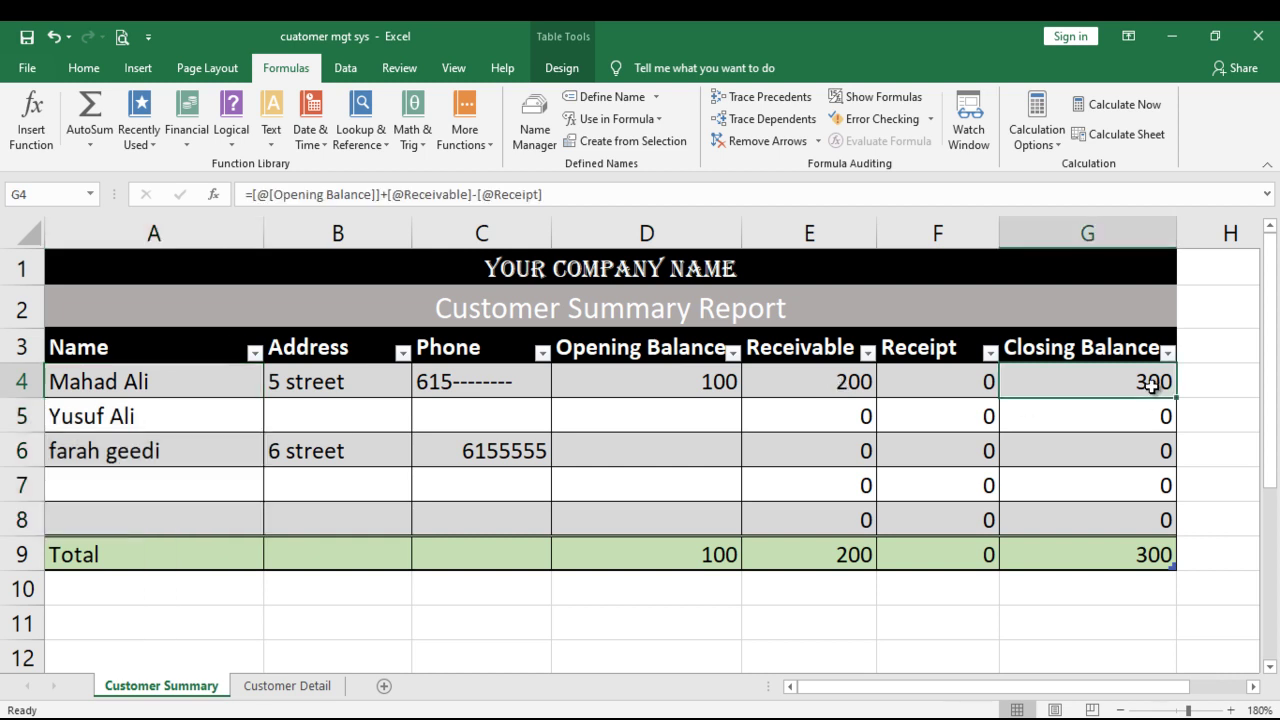
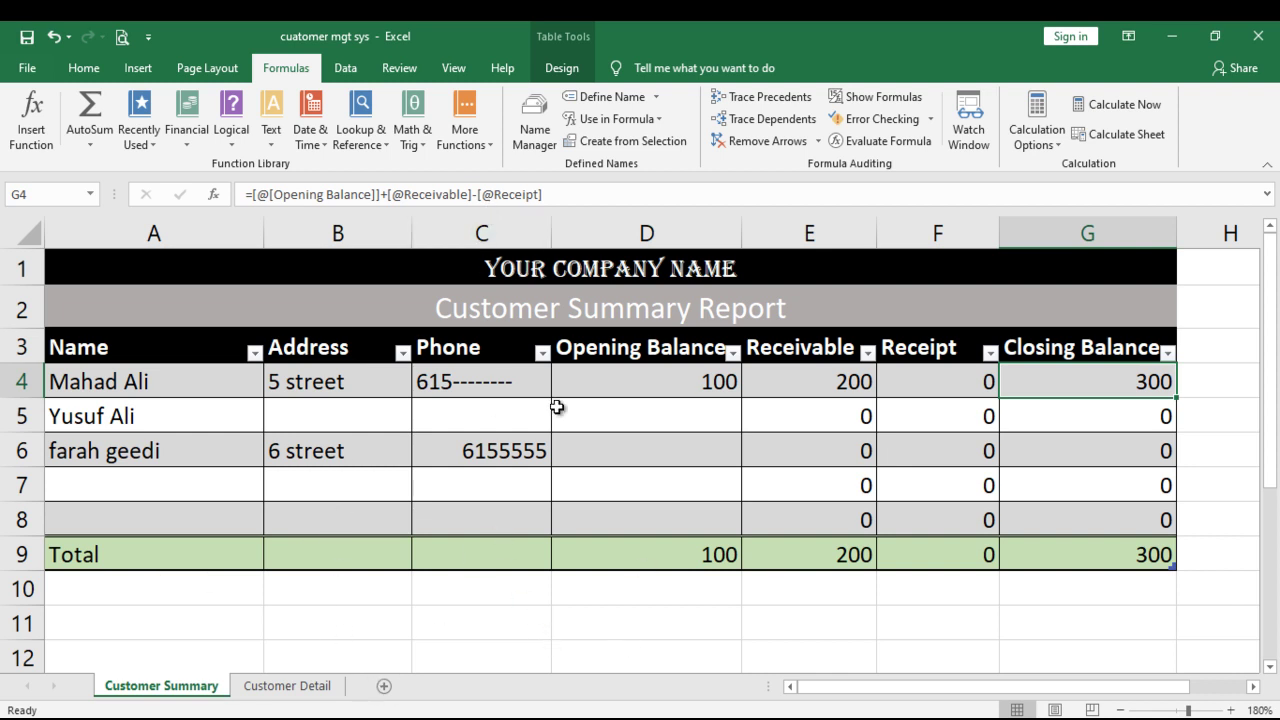
# Delete the Address and Phone columns from the Customer Summary sheet.
pyautogui.click(331, 229)
pyautogui.rightClick(331, 228)
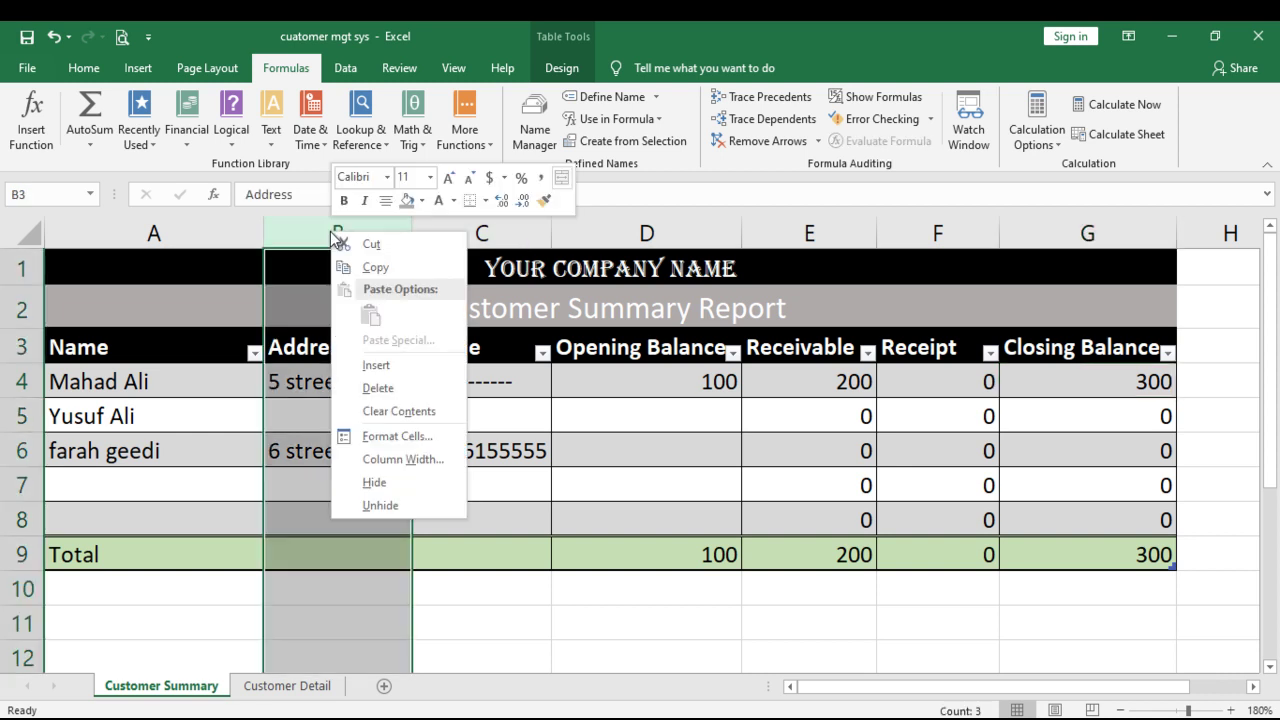
pyautogui.click(393, 389)
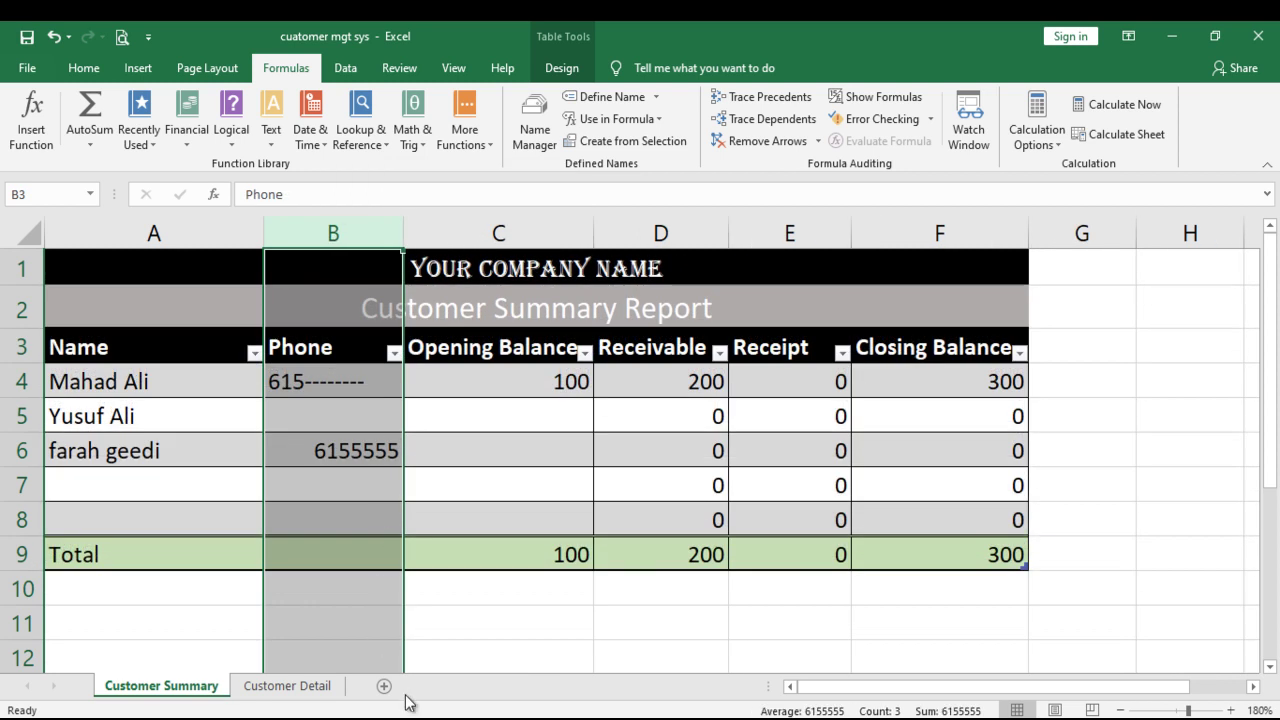
pyautogui.rightClick(335, 222)
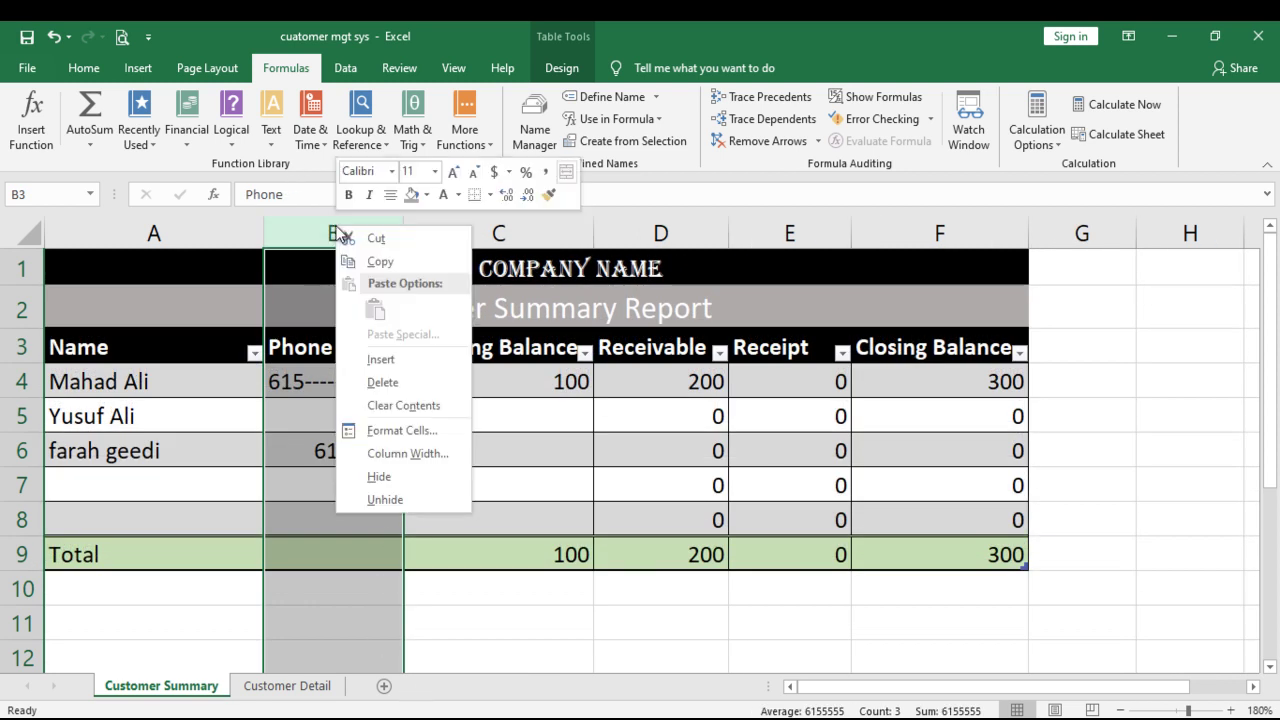
pyautogui.click(360, 381)
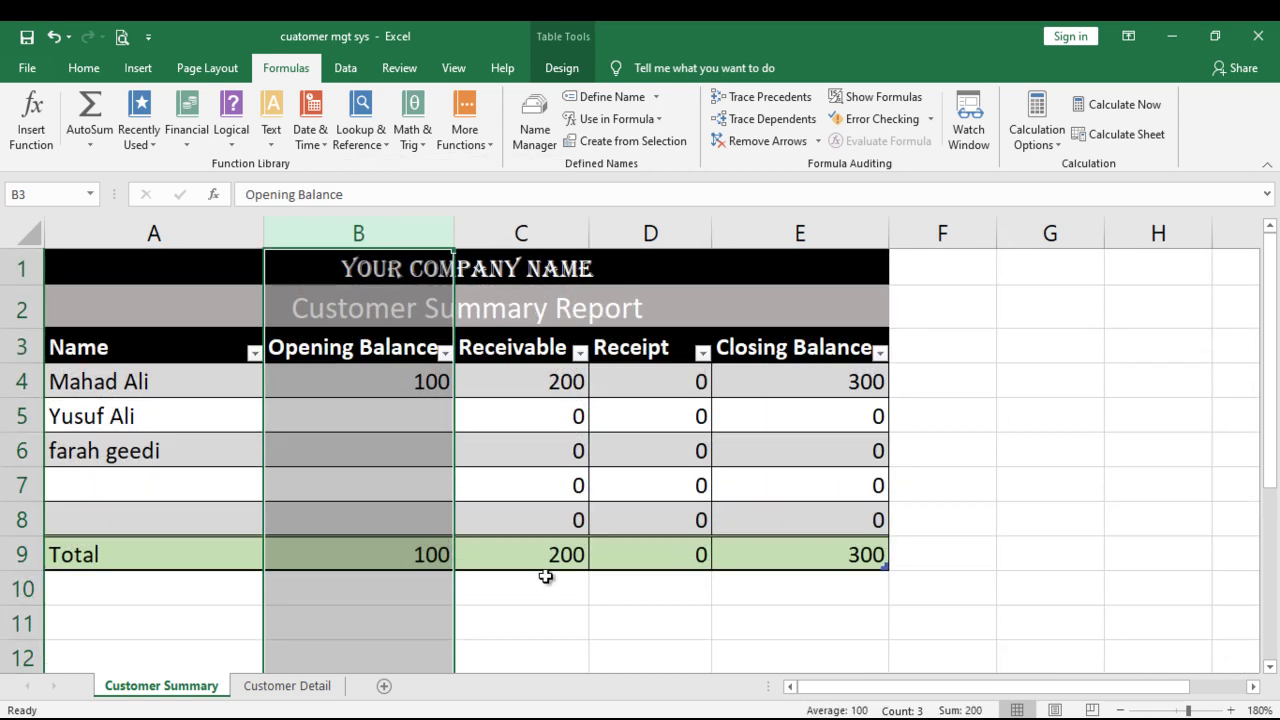
pyautogui.click(660, 622)
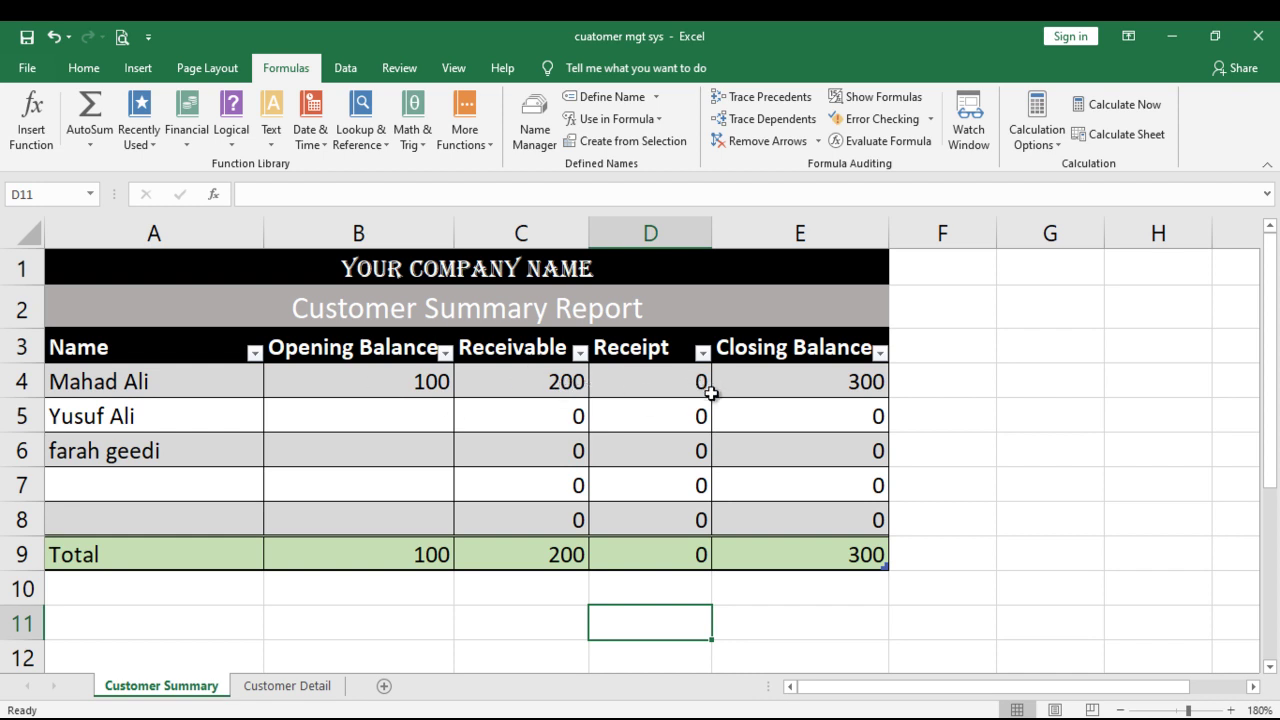
# On the Customer Detail sheet, enter the date 18/8/2020 in A5 and choose the first customer from the validation list in B5.
pyautogui.click(318, 694)
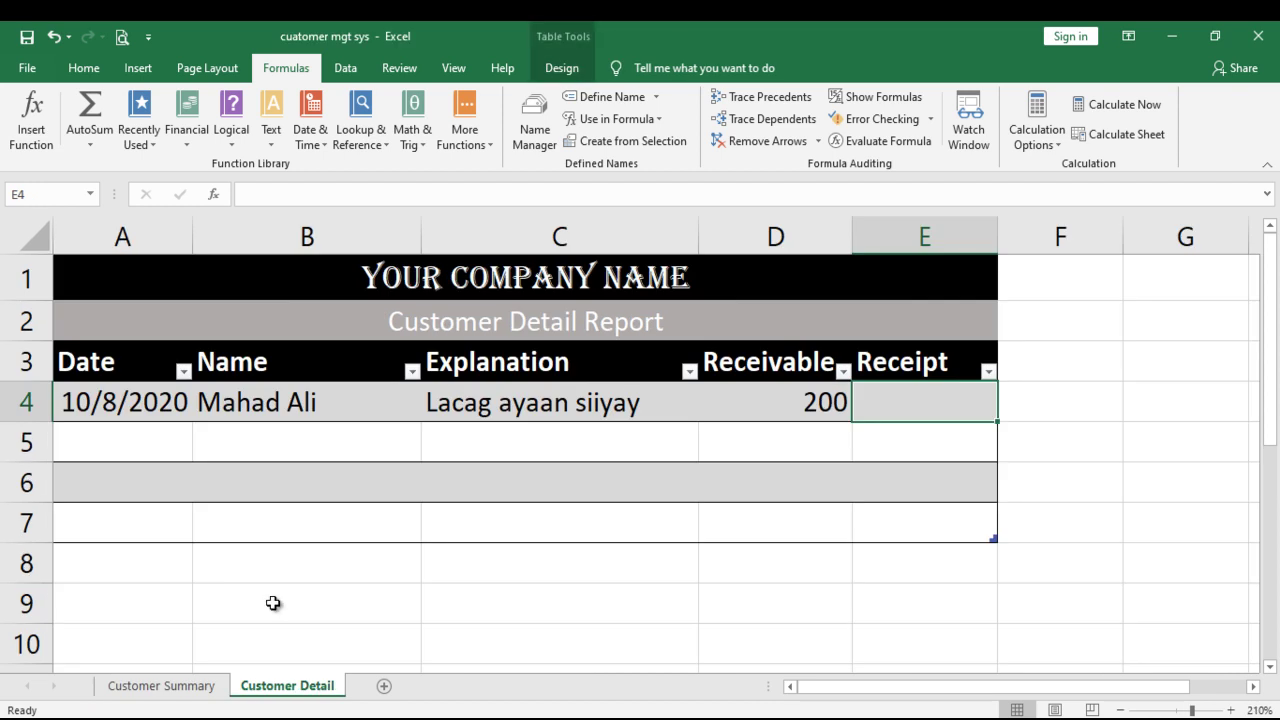
pyautogui.click(171, 437)
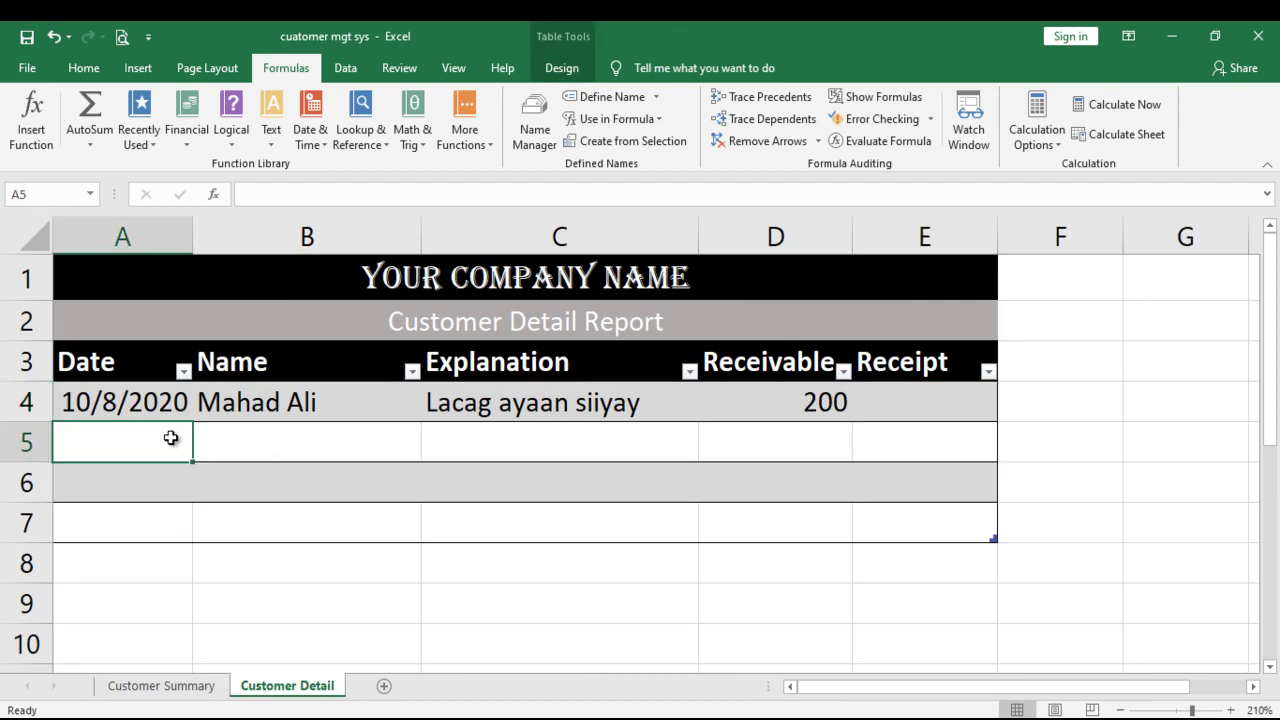
pyautogui.write('18')
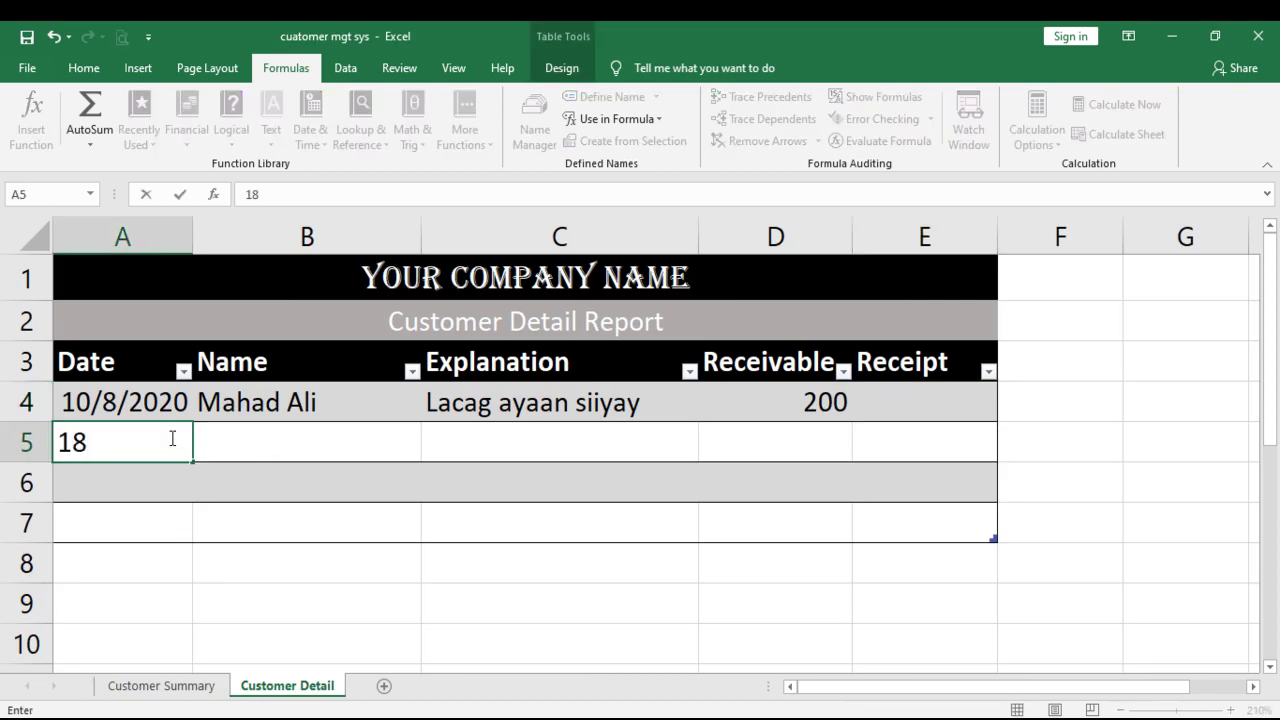
pyautogui.write('/8/2020')
pyautogui.press('Tab')
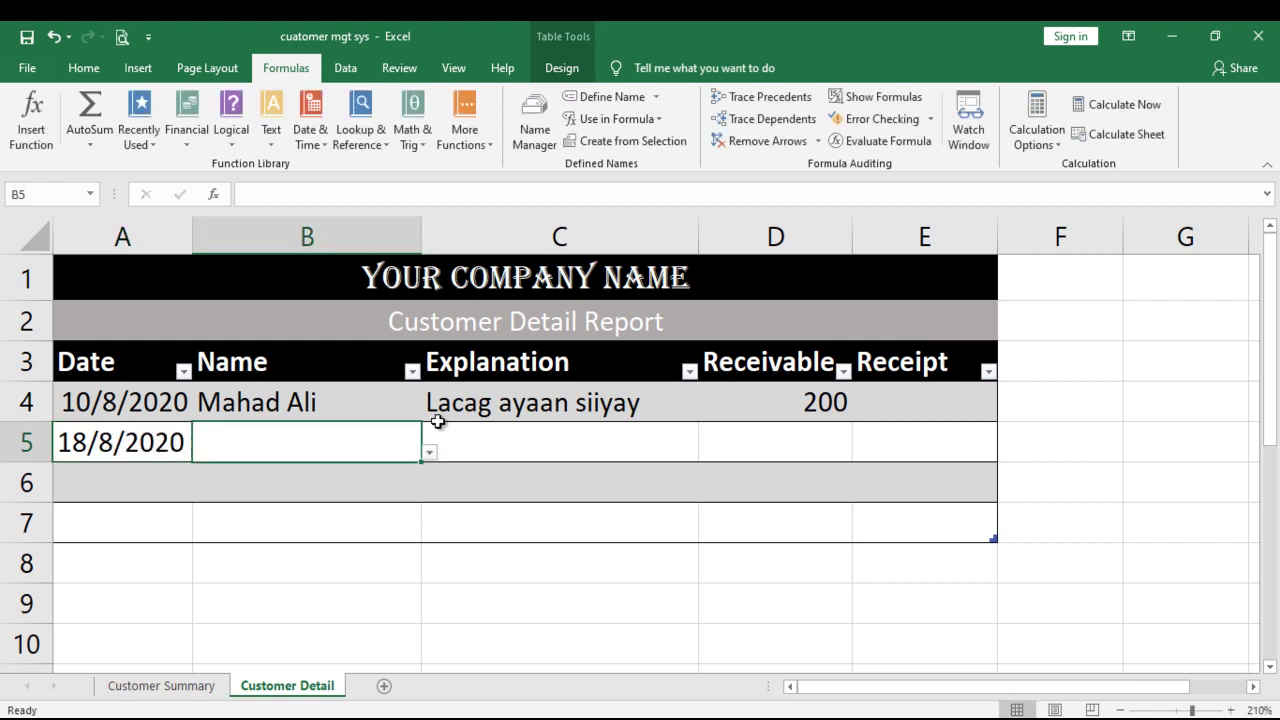
pyautogui.click(431, 451)
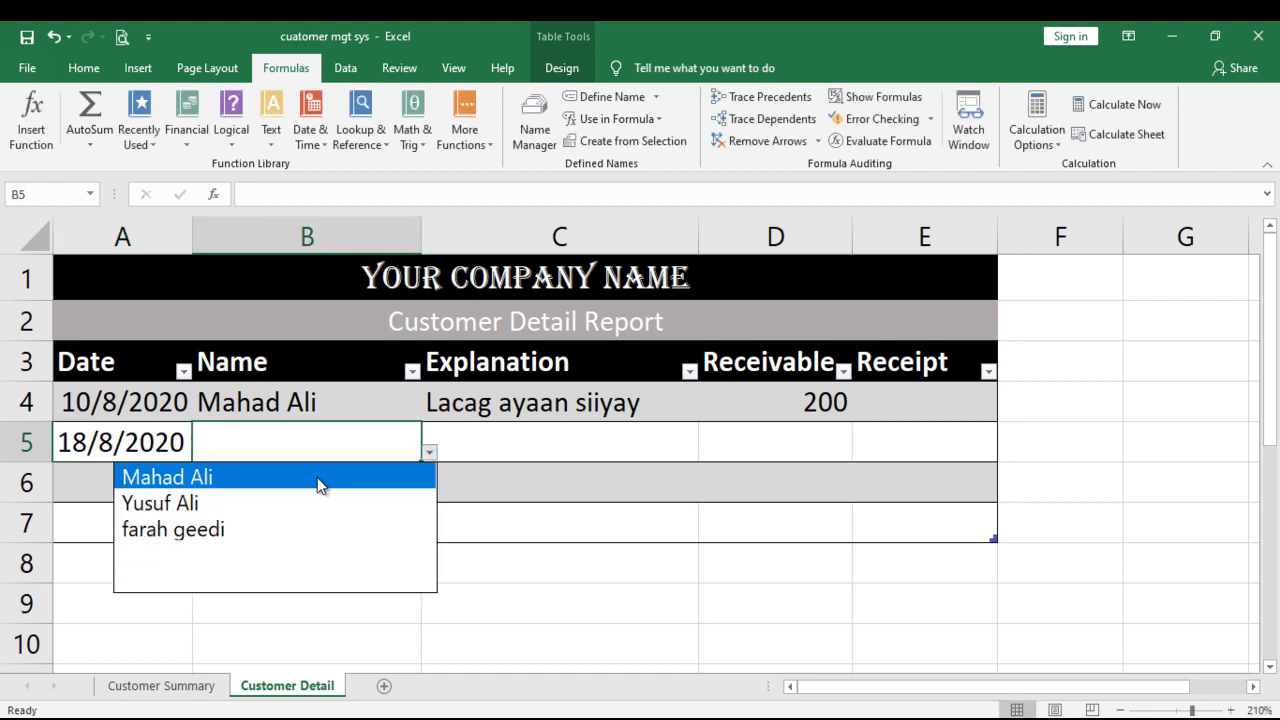
pyautogui.click(320, 480)
# Enter the explanation "lacagti ayuu inoo keenay" in C5 and widen the Explanation column to fit it.
pyautogui.click(471, 441)
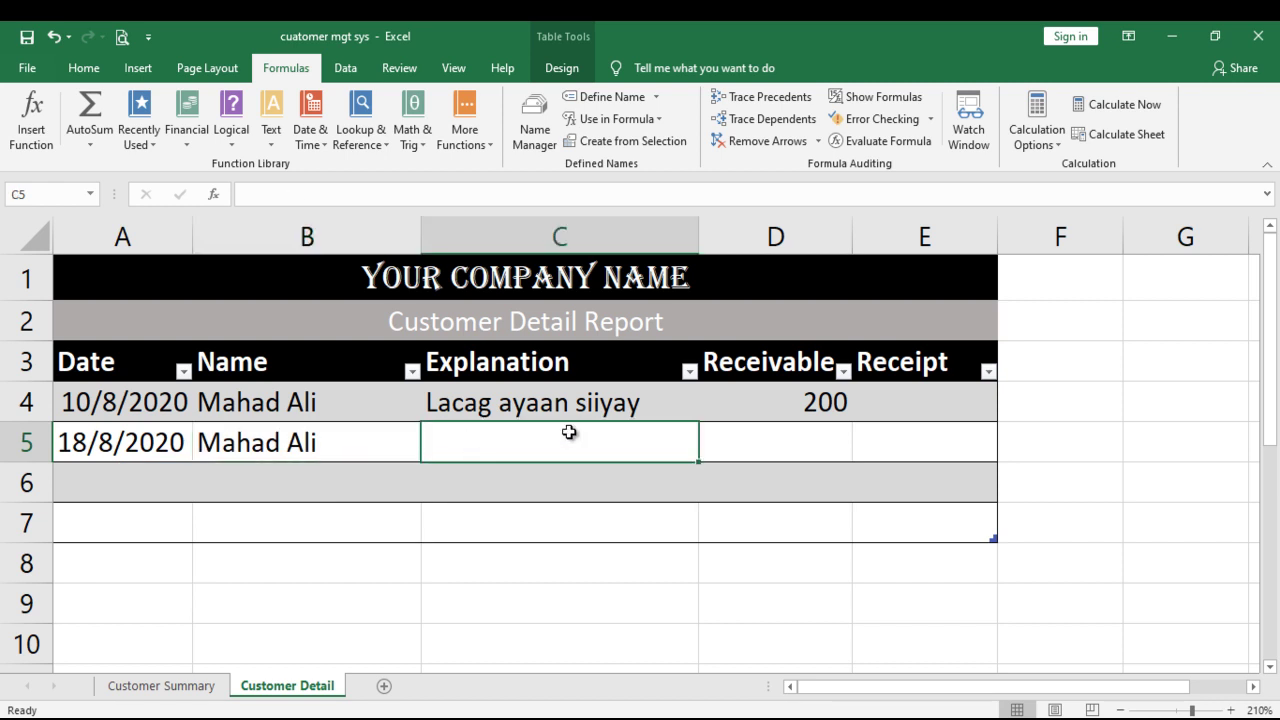
pyautogui.write('l')
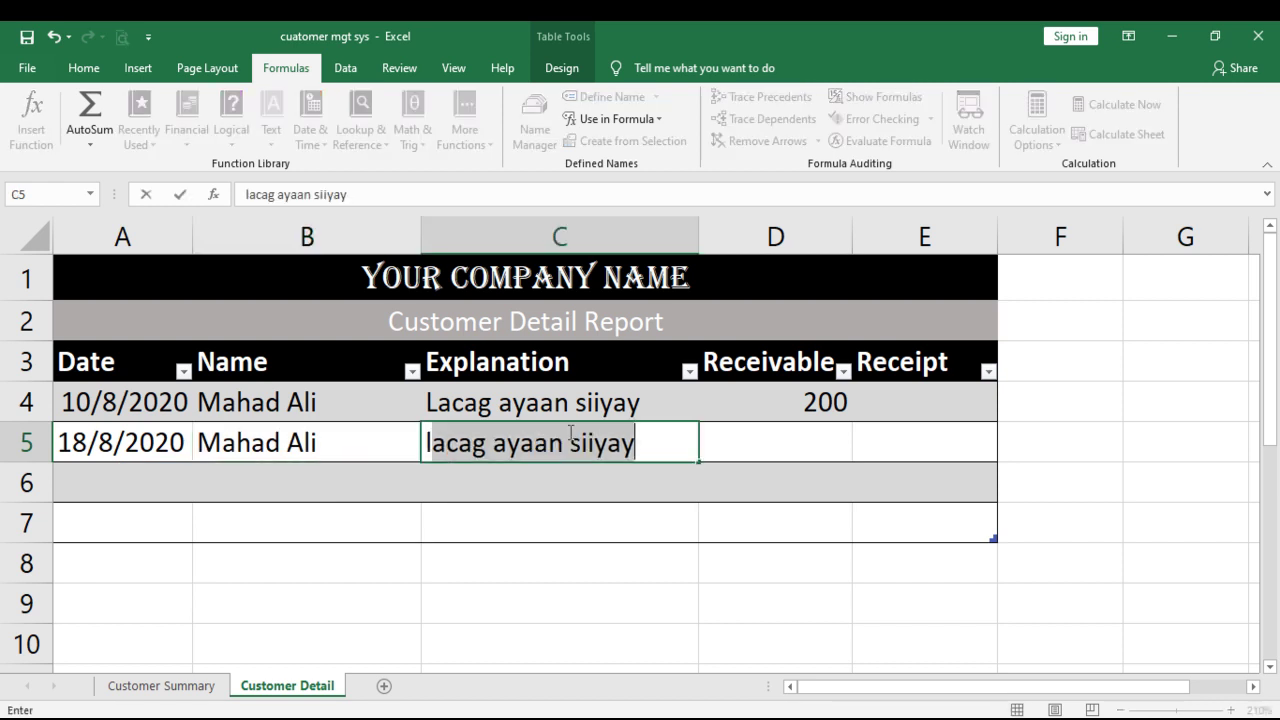
pyautogui.write('aca')
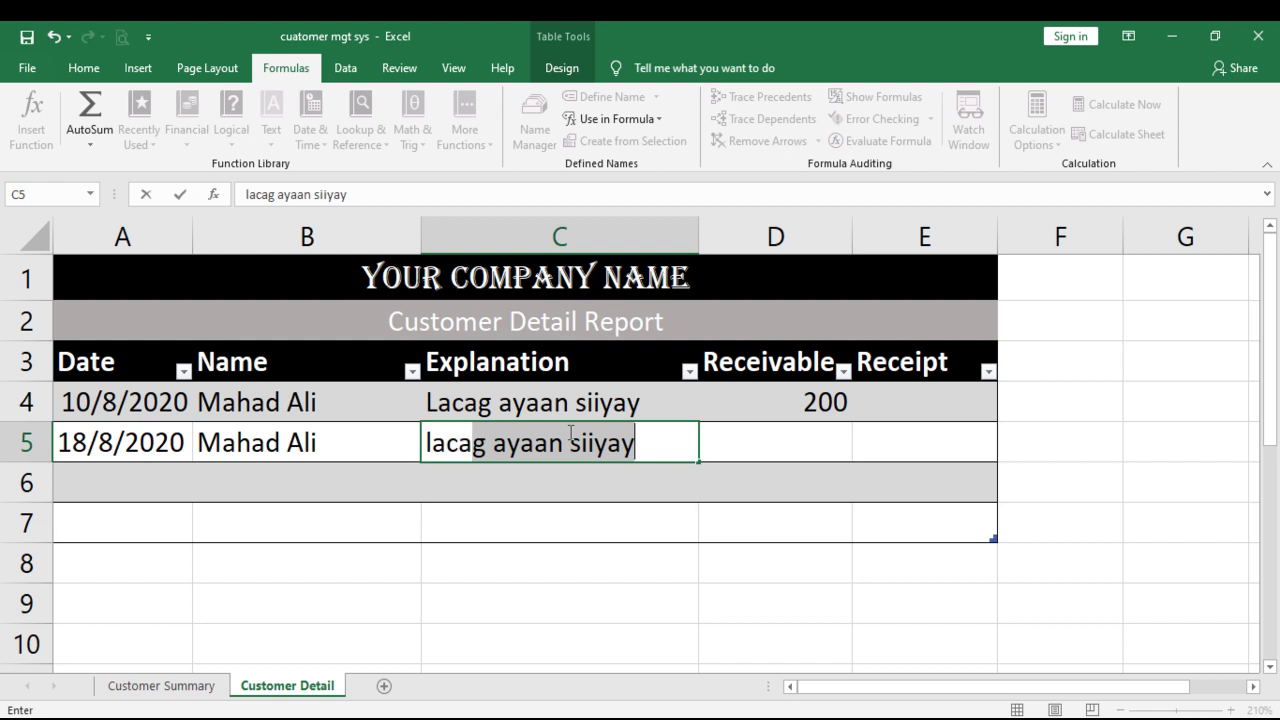
pyautogui.write('gti ayuu')
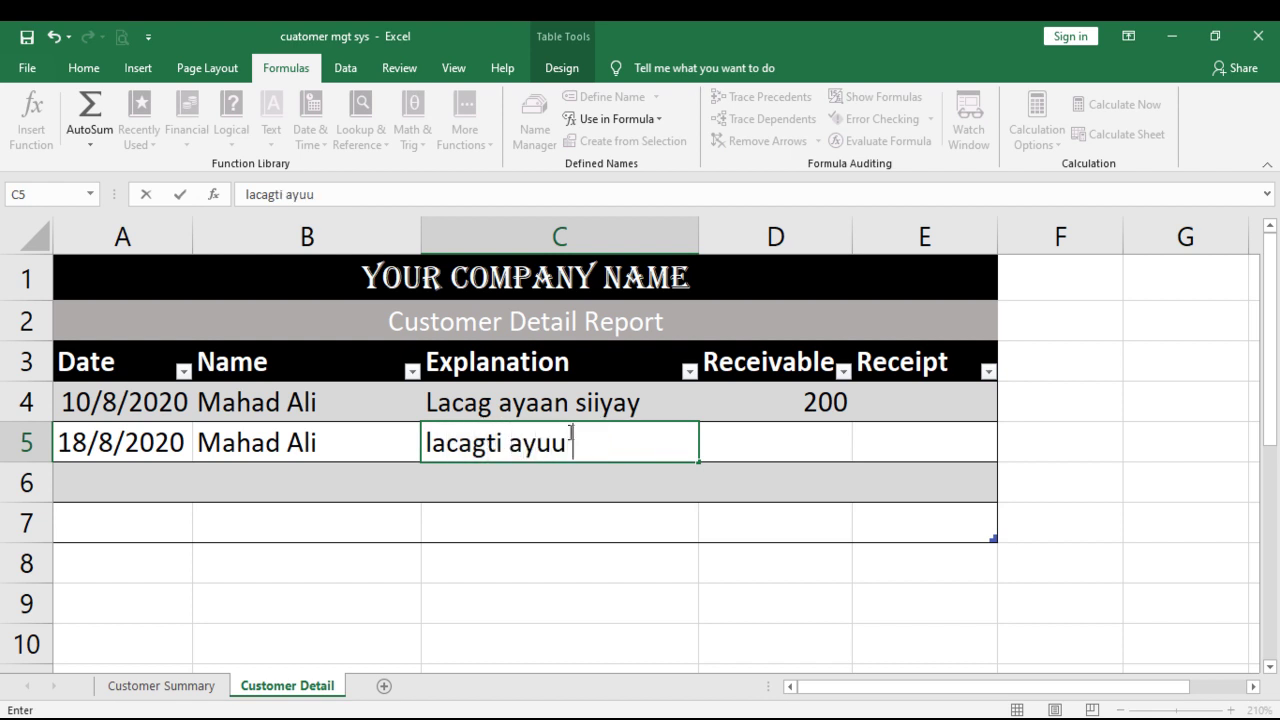
pyautogui.write(' inoo keenay')
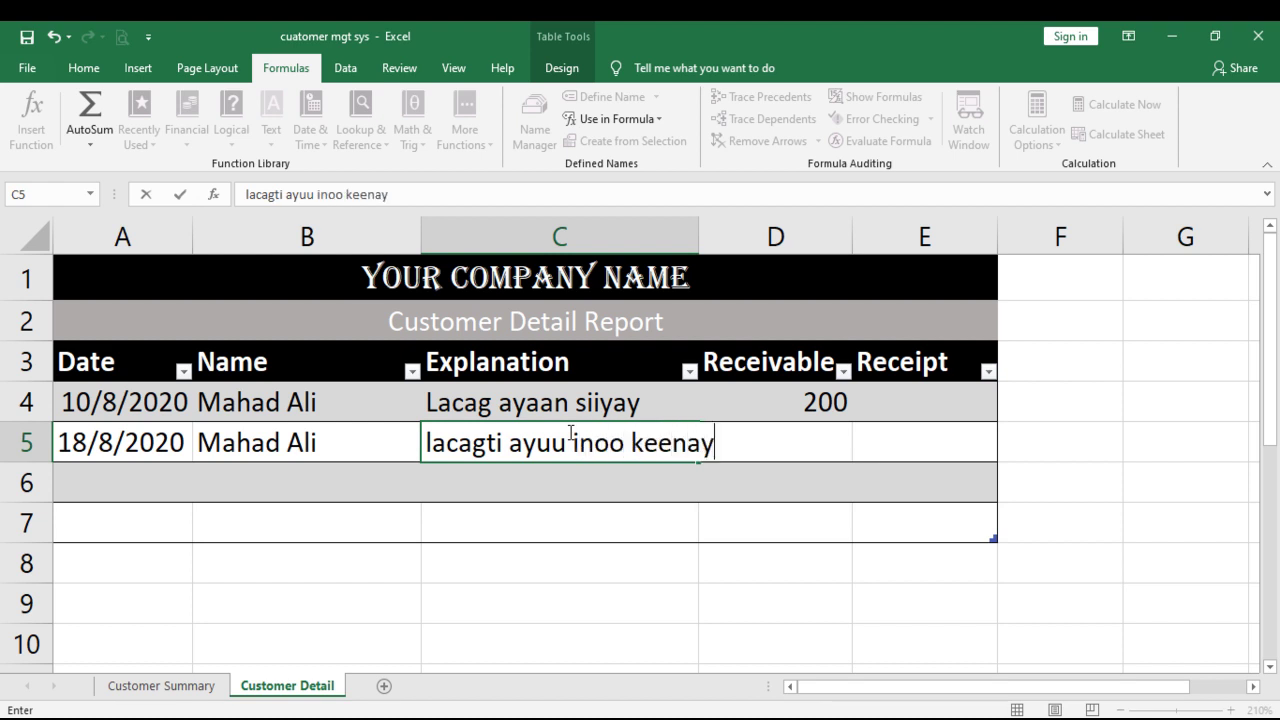
pyautogui.press('Tab')
pyautogui.moveTo(697, 240); pyautogui.dragTo(731, 242)
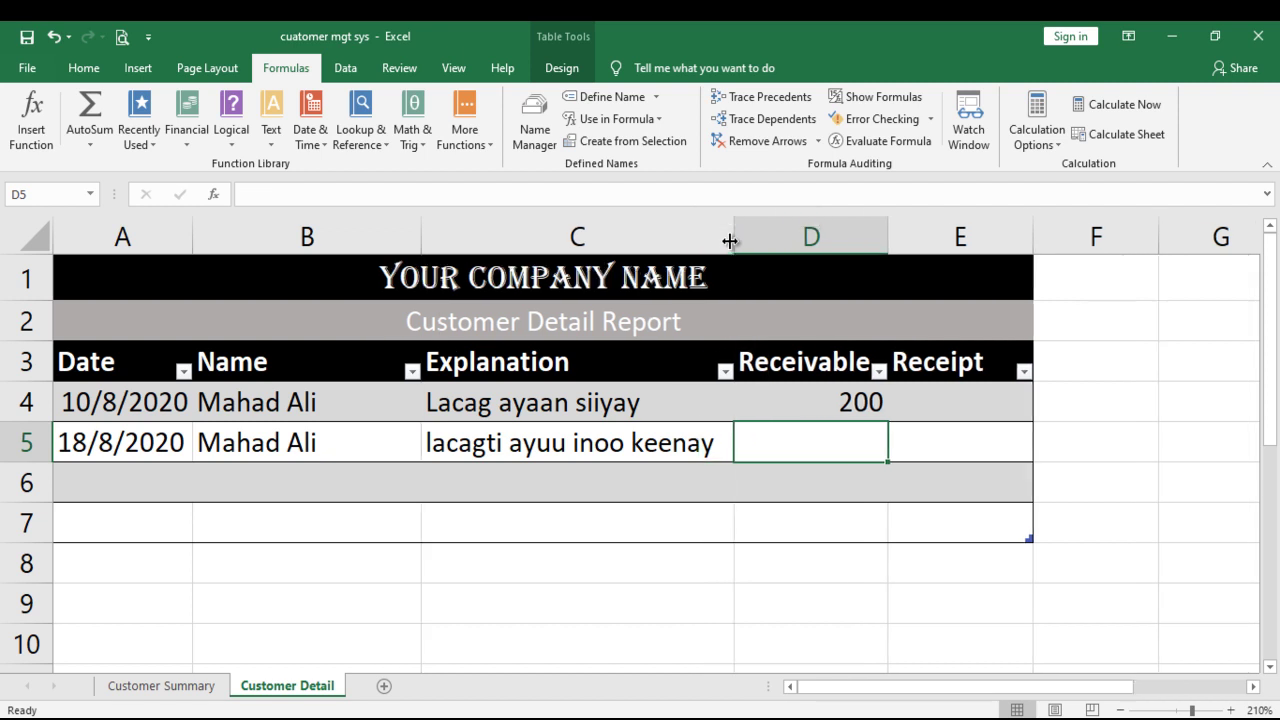
# Enter a receipt of 100 in E5 for the first customer's second transaction.
pyautogui.click(930, 438)
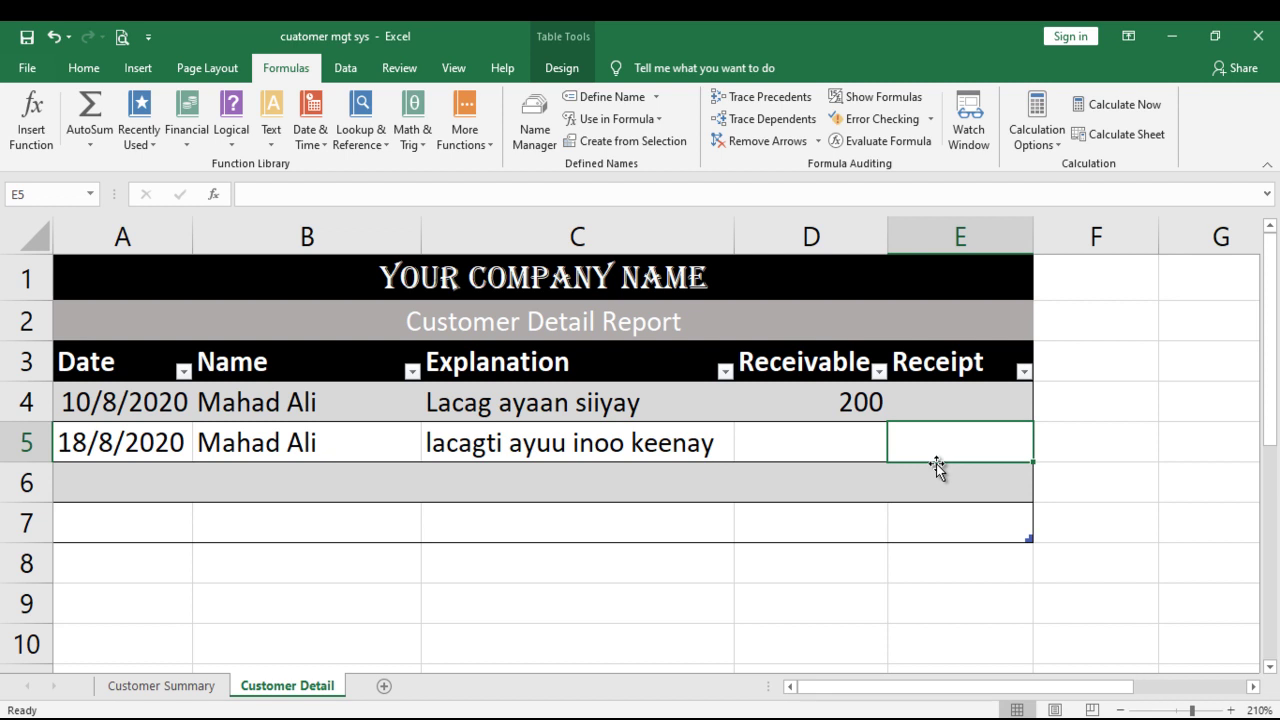
pyautogui.write('100')
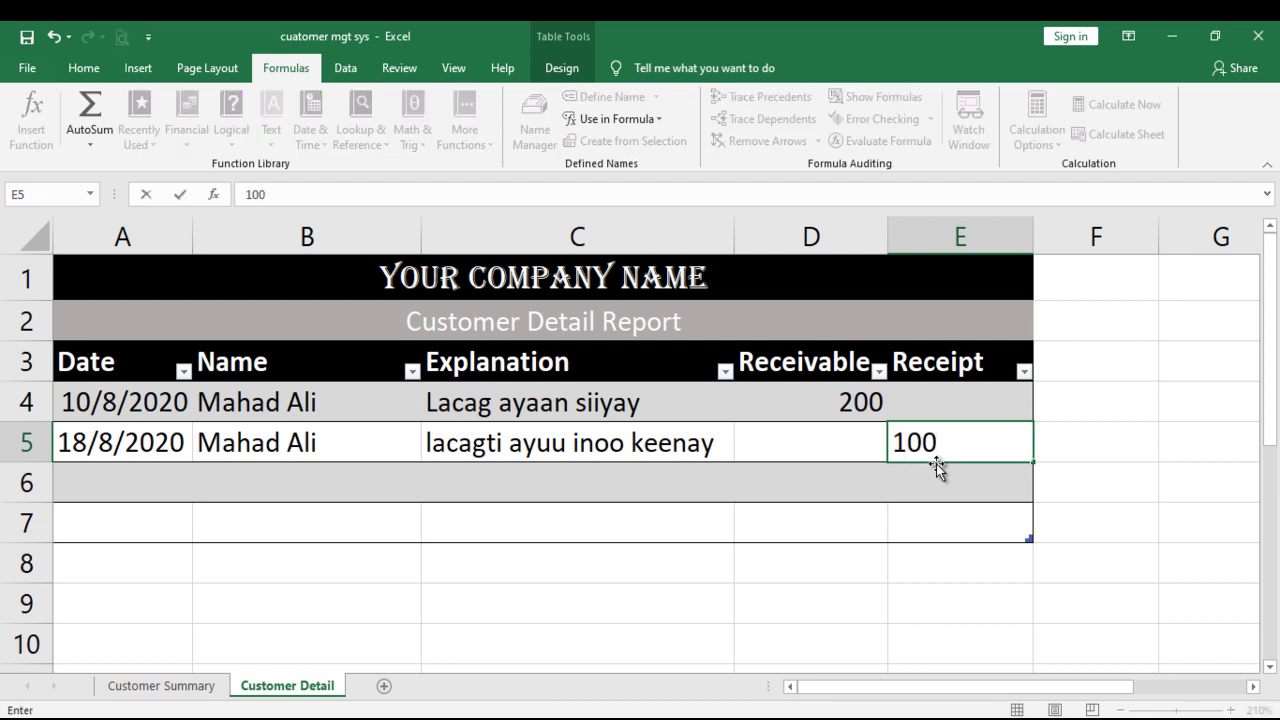
pyautogui.press('Tab')
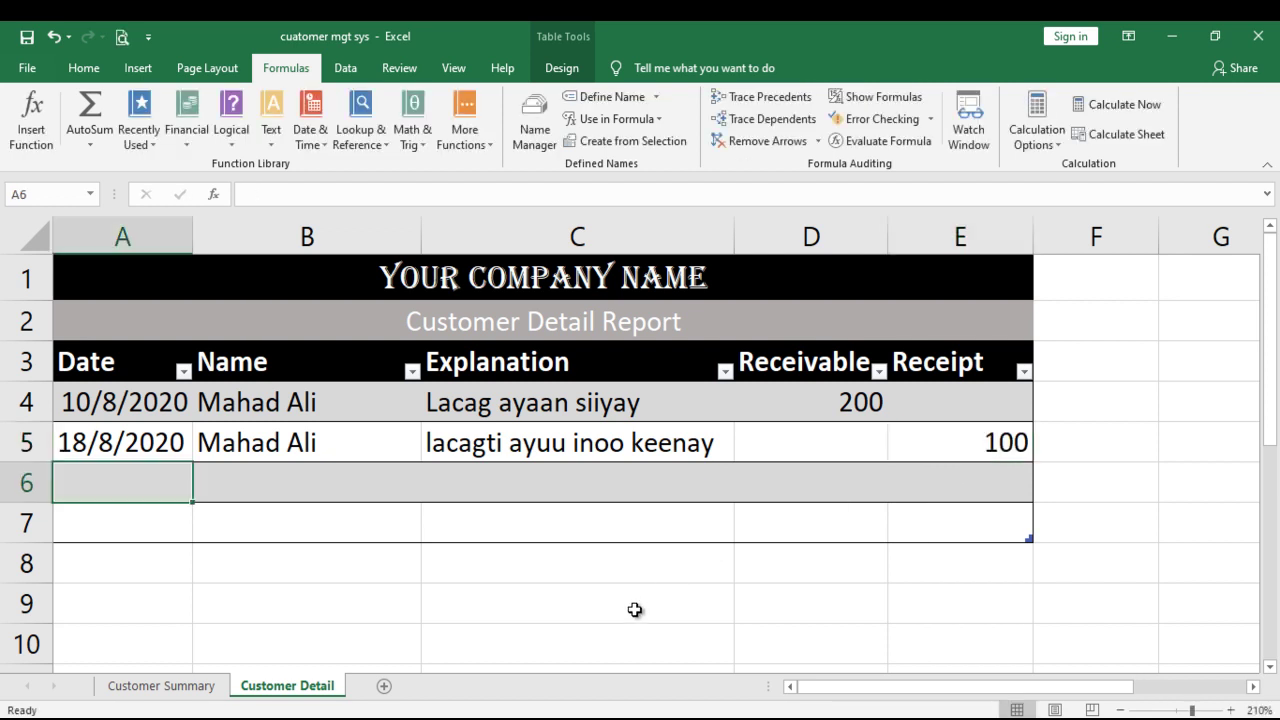
# Check the first customer's balances in row 4 and the closing balance total on the Customer Summary sheet.
pyautogui.click(170, 688)
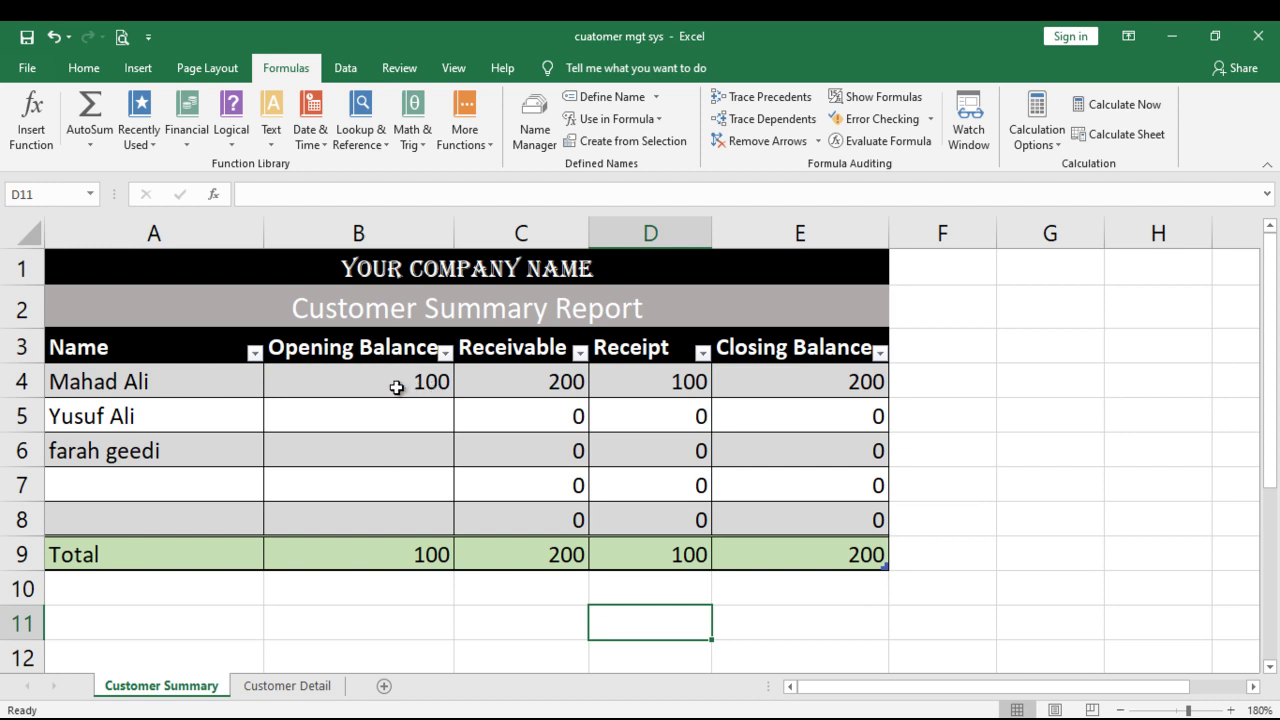
pyautogui.click(396, 386)
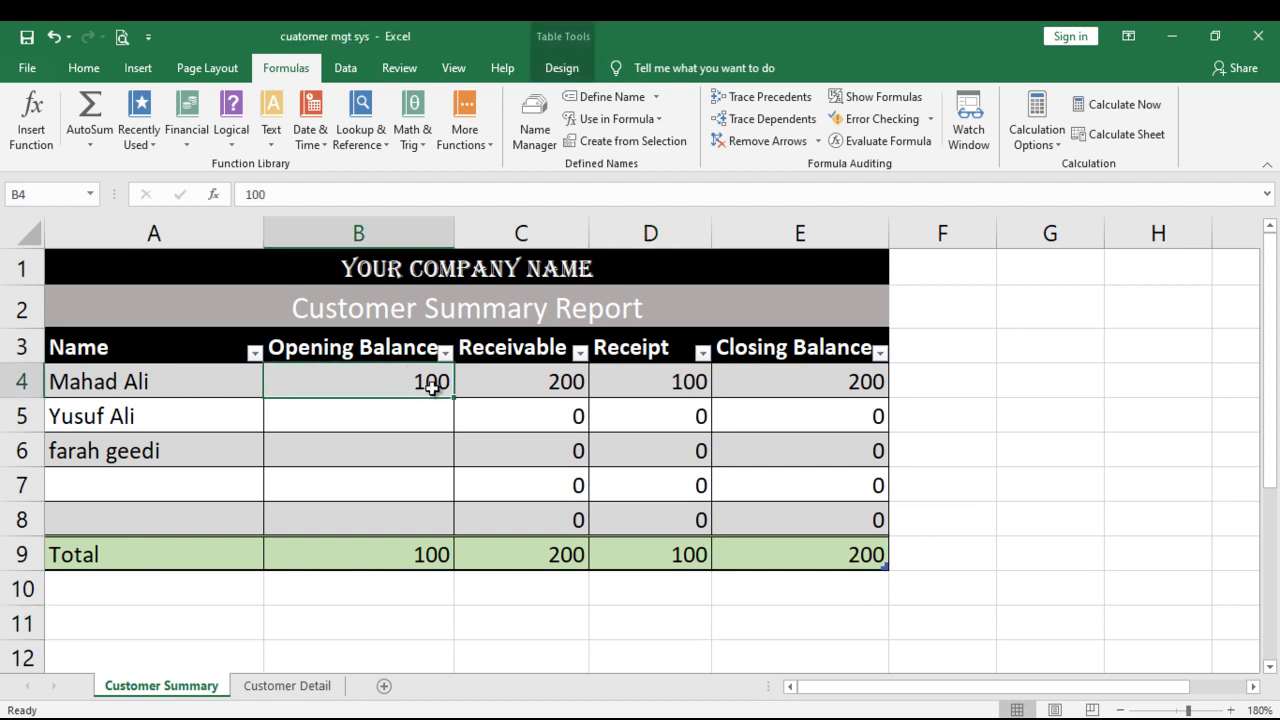
pyautogui.click(536, 382)
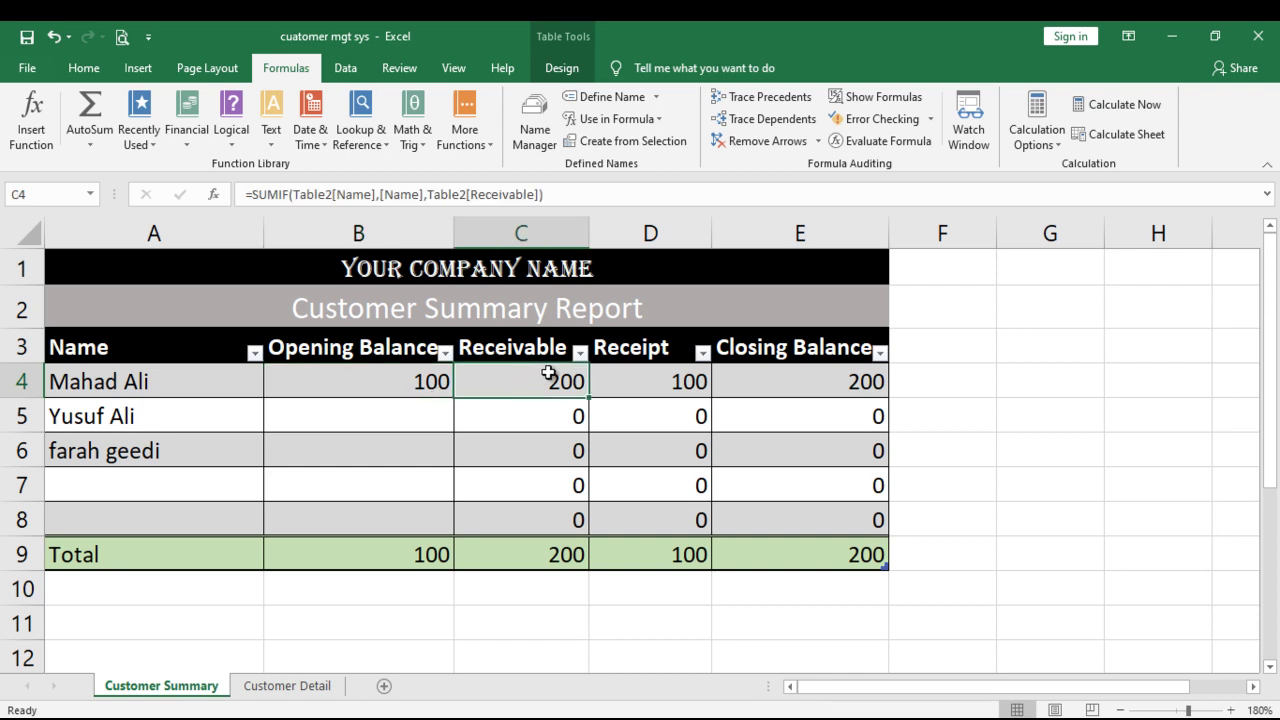
pyautogui.click(680, 384)
pyautogui.click(820, 377)
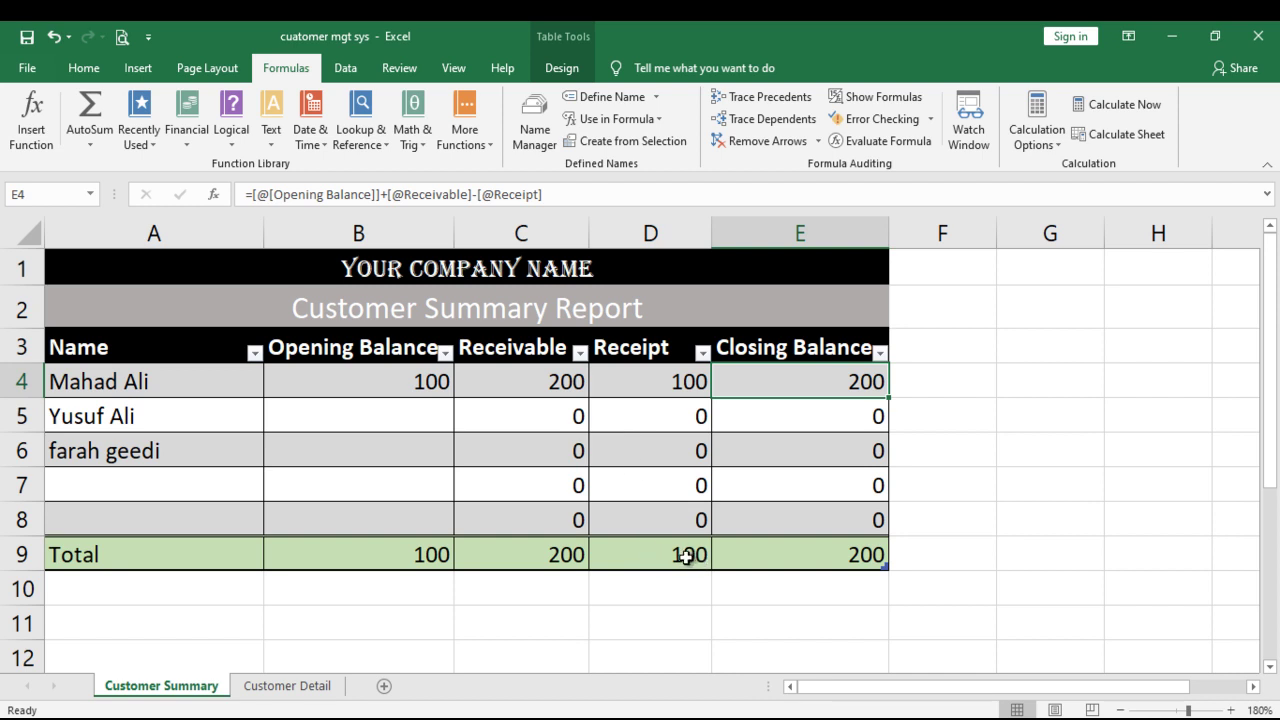
pyautogui.click(787, 557)
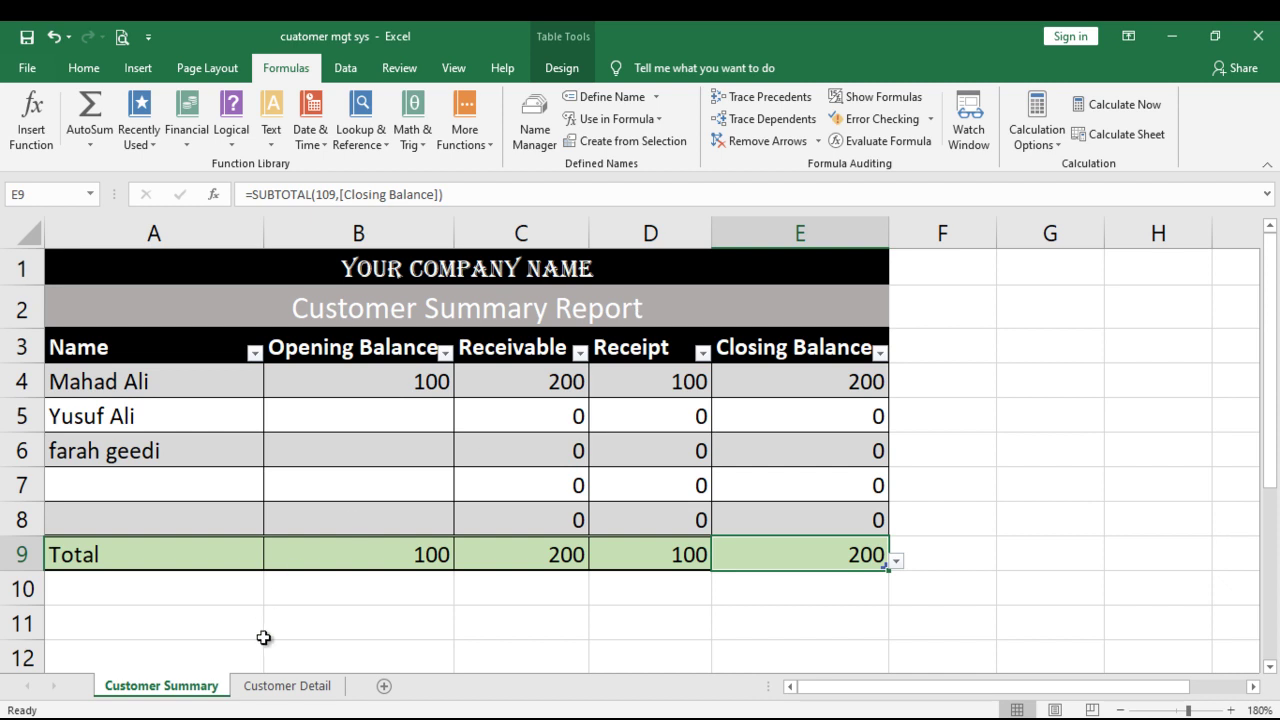
# On the Customer Detail sheet, enter the date 18/8/2020 in A6 and choose the second customer from the validation list in B6.
pyautogui.click(294, 686)
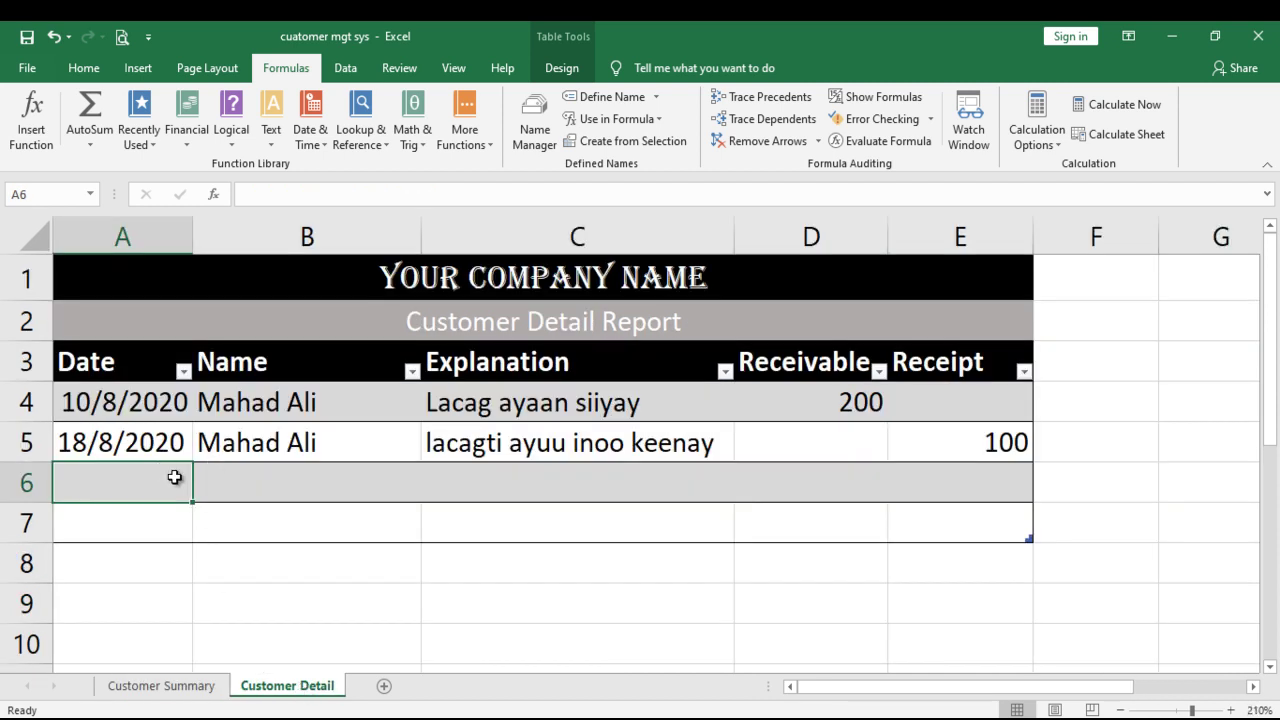
pyautogui.write('18')
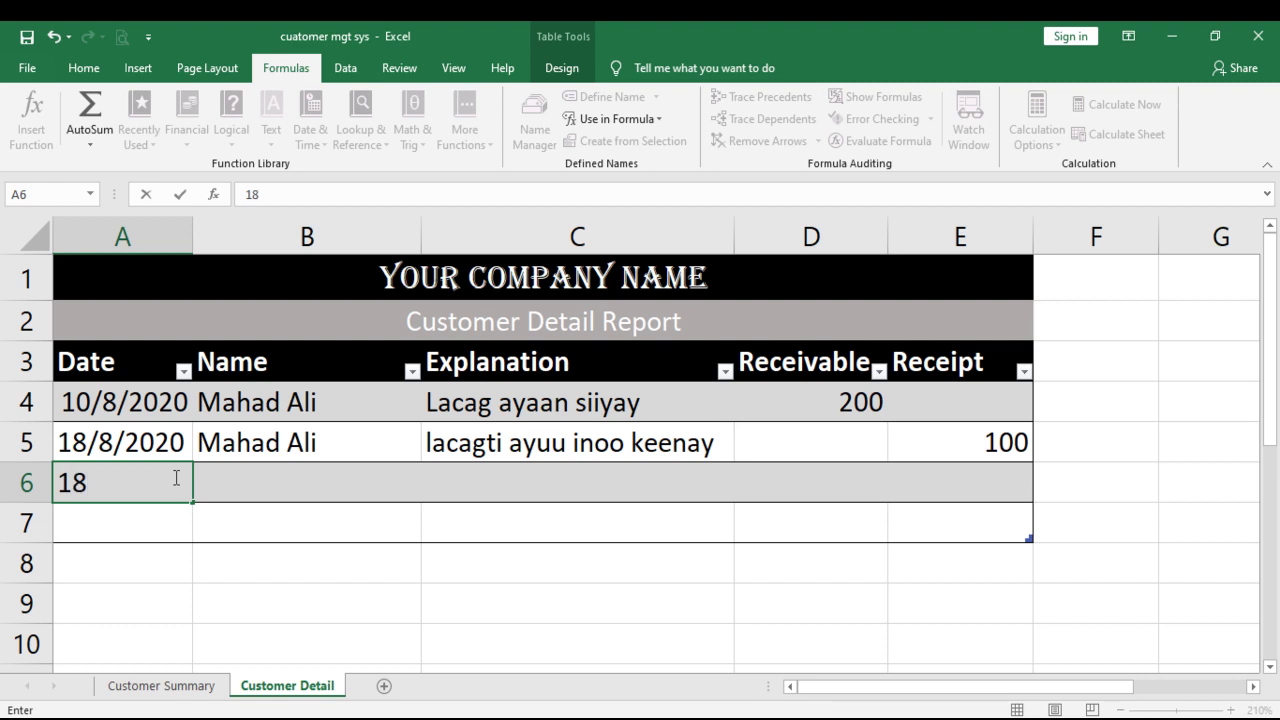
pyautogui.write('/8/2020')
pyautogui.press('Tab')
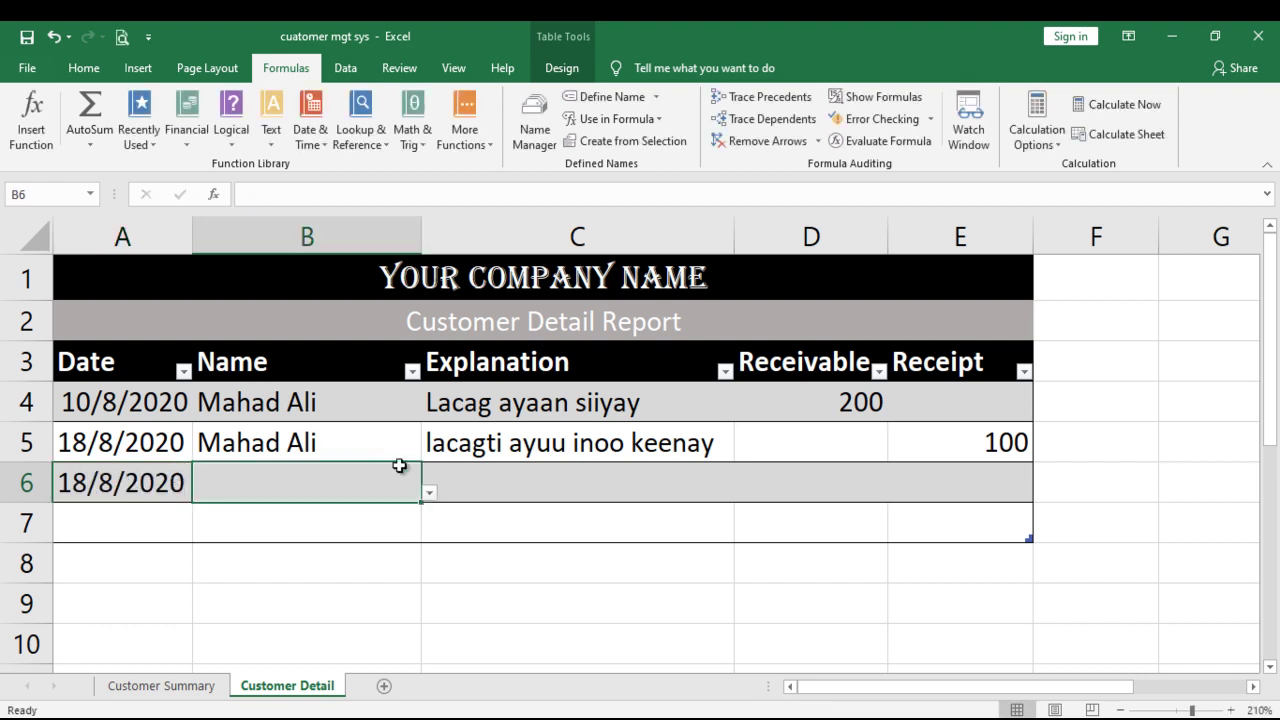
pyautogui.click(427, 495)
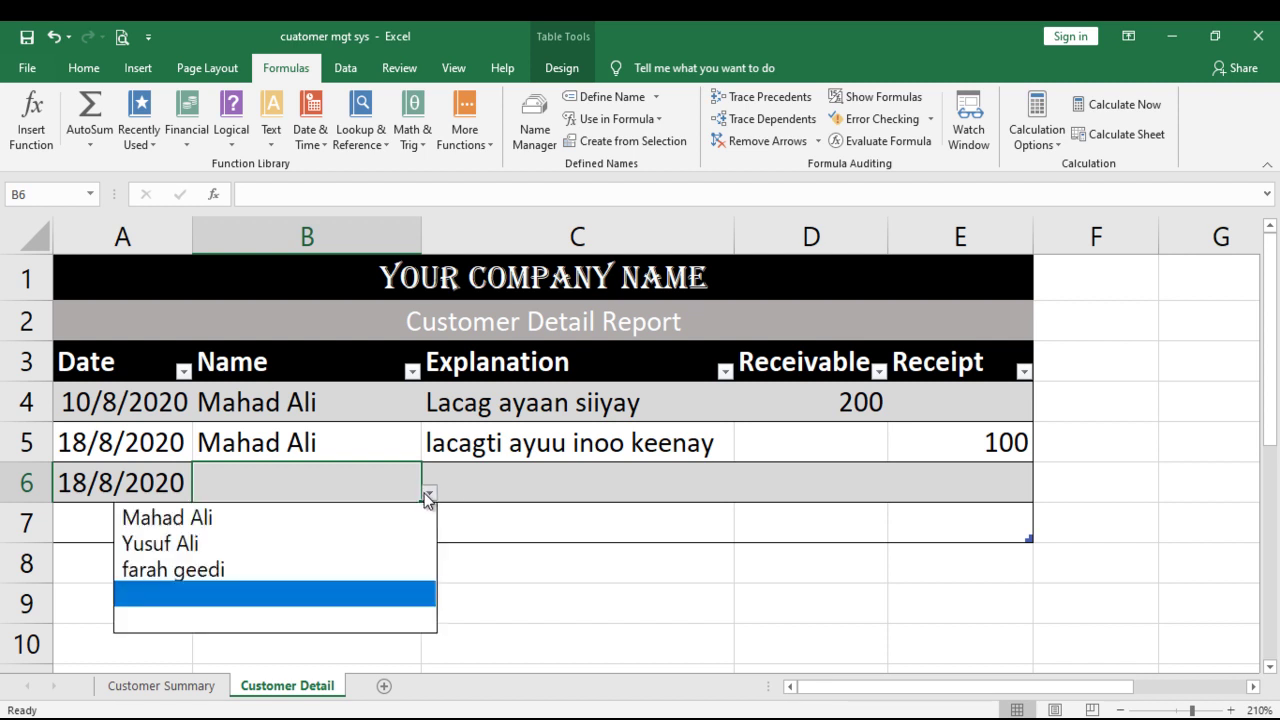
pyautogui.click(325, 548)
# Enter a receivable of 2000 in D6 and check the second customer's balance on the Customer Summary sheet.
pyautogui.click(523, 484)
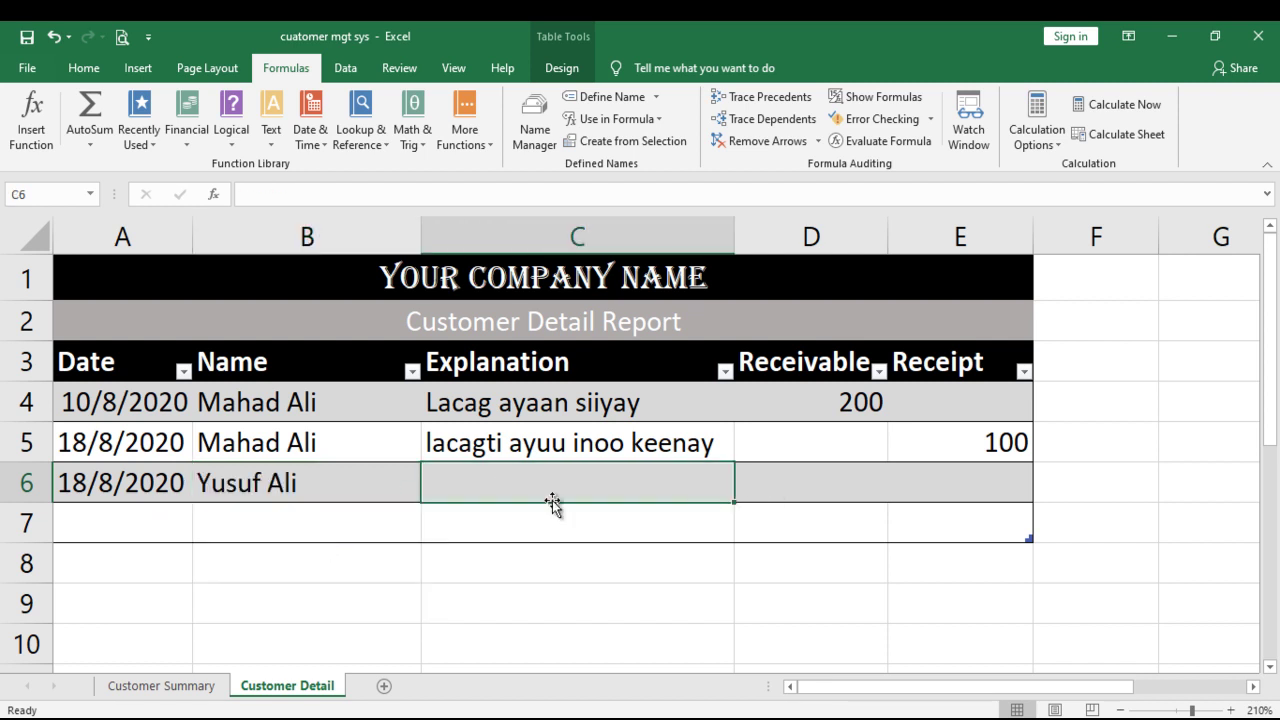
pyautogui.click(840, 496)
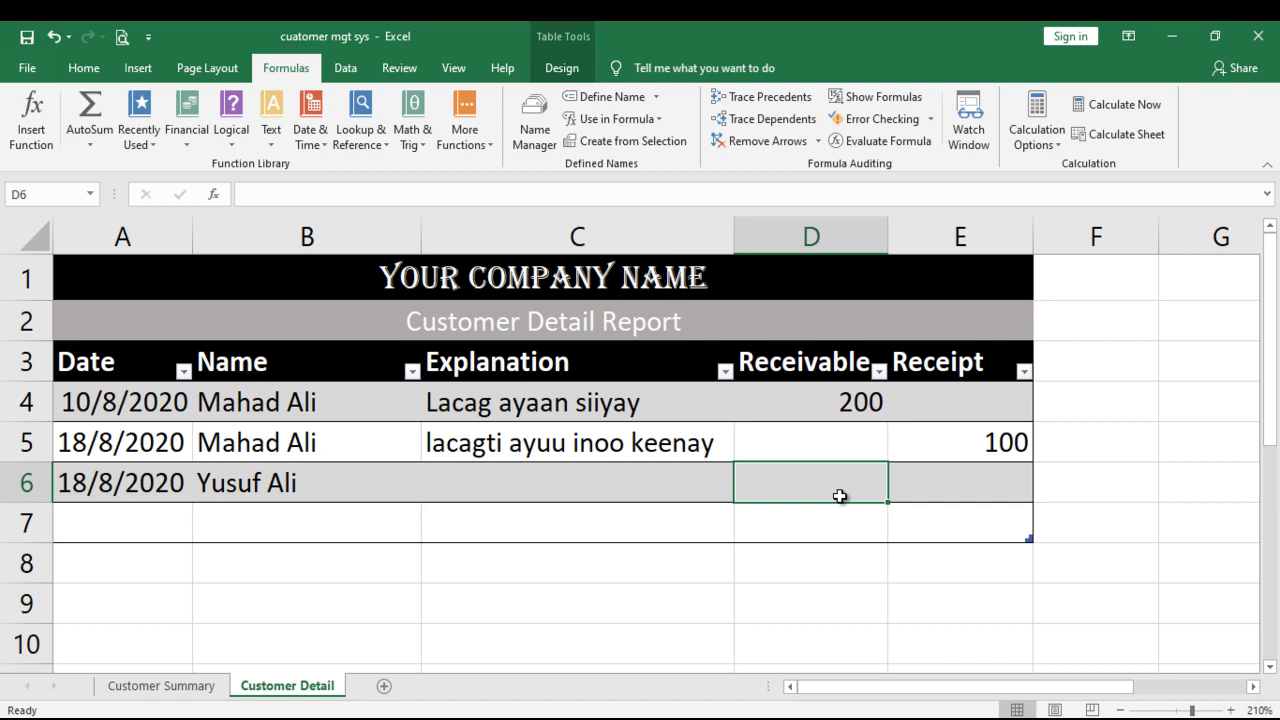
pyautogui.write('200')
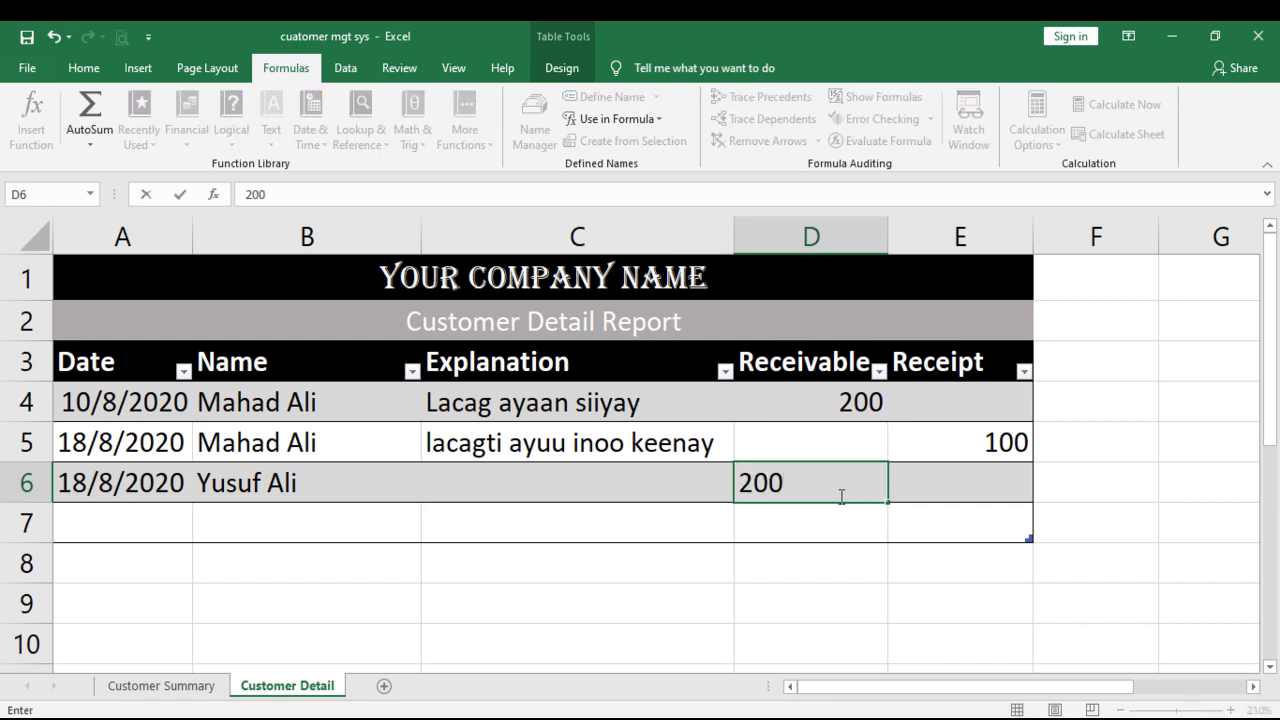
pyautogui.write('0')
pyautogui.press('Tab')
pyautogui.click(165, 686)
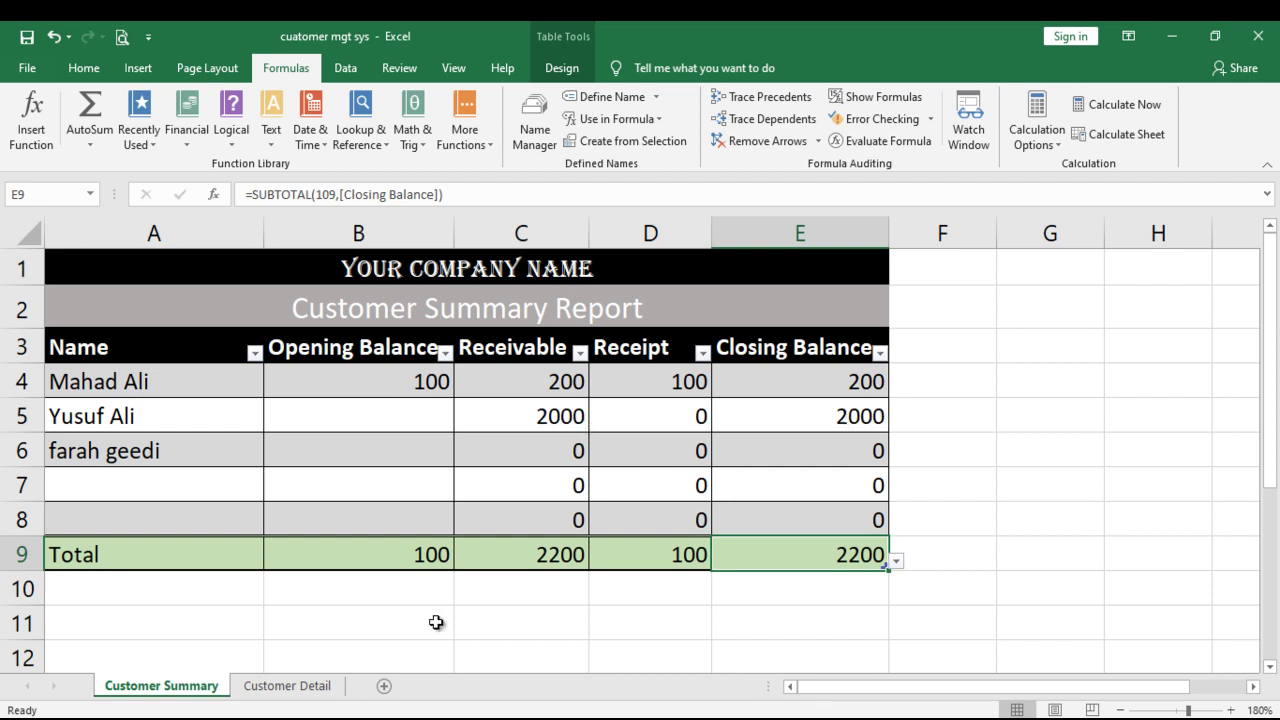
# On the Customer Detail sheet, choose the second customer in B7, enter a receipt of 1500 in E7, and check that customer's balance on Customer Summary.
pyautogui.click(272, 686)
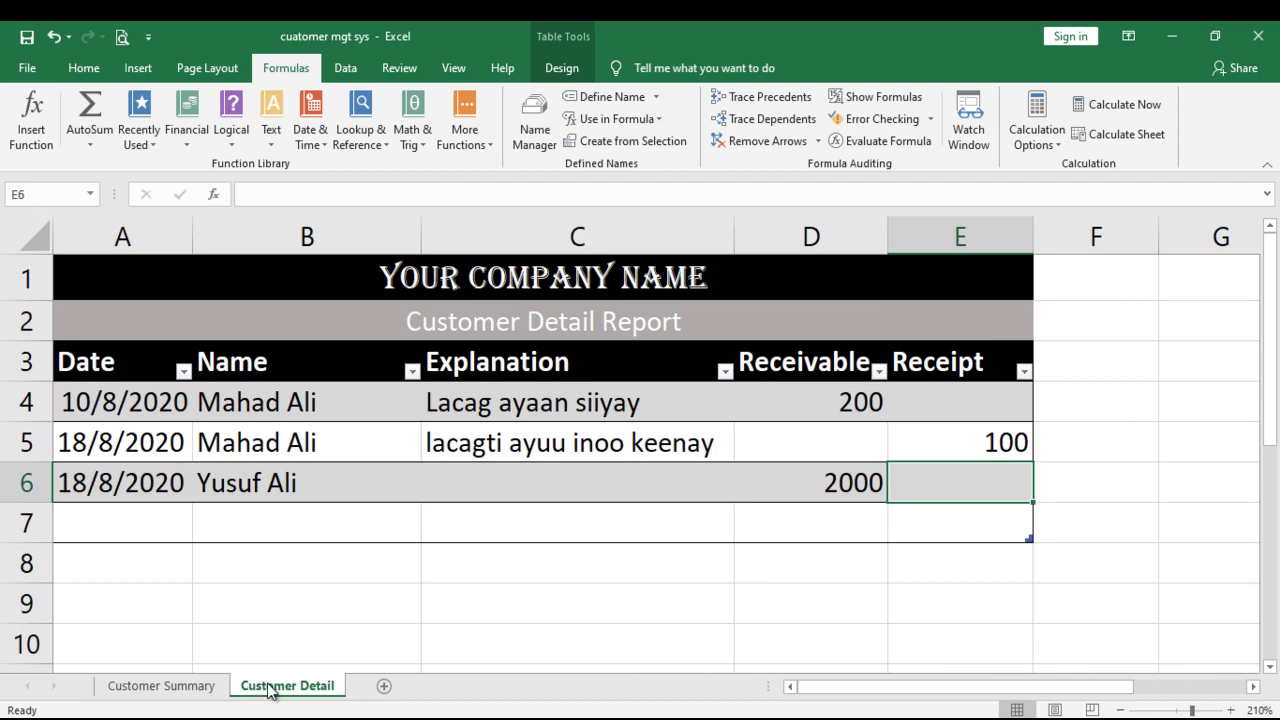
pyautogui.click(160, 520)
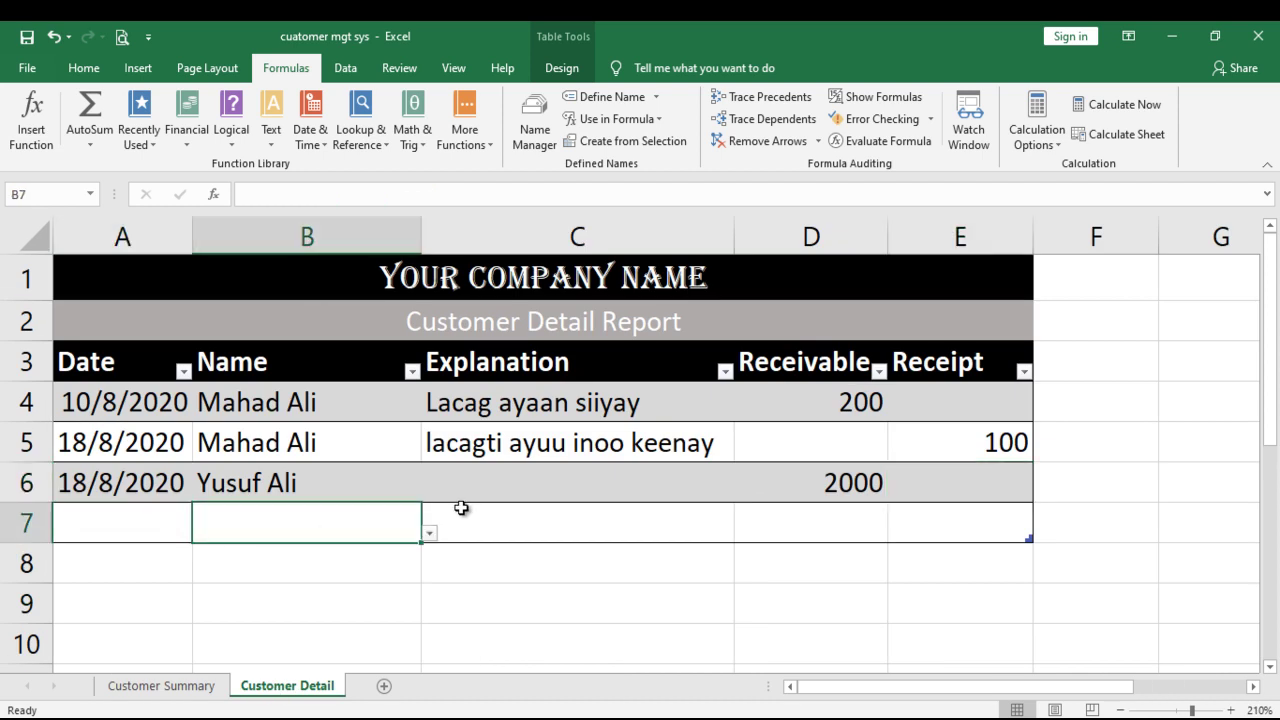
pyautogui.click(428, 533)
pyautogui.click(328, 588)
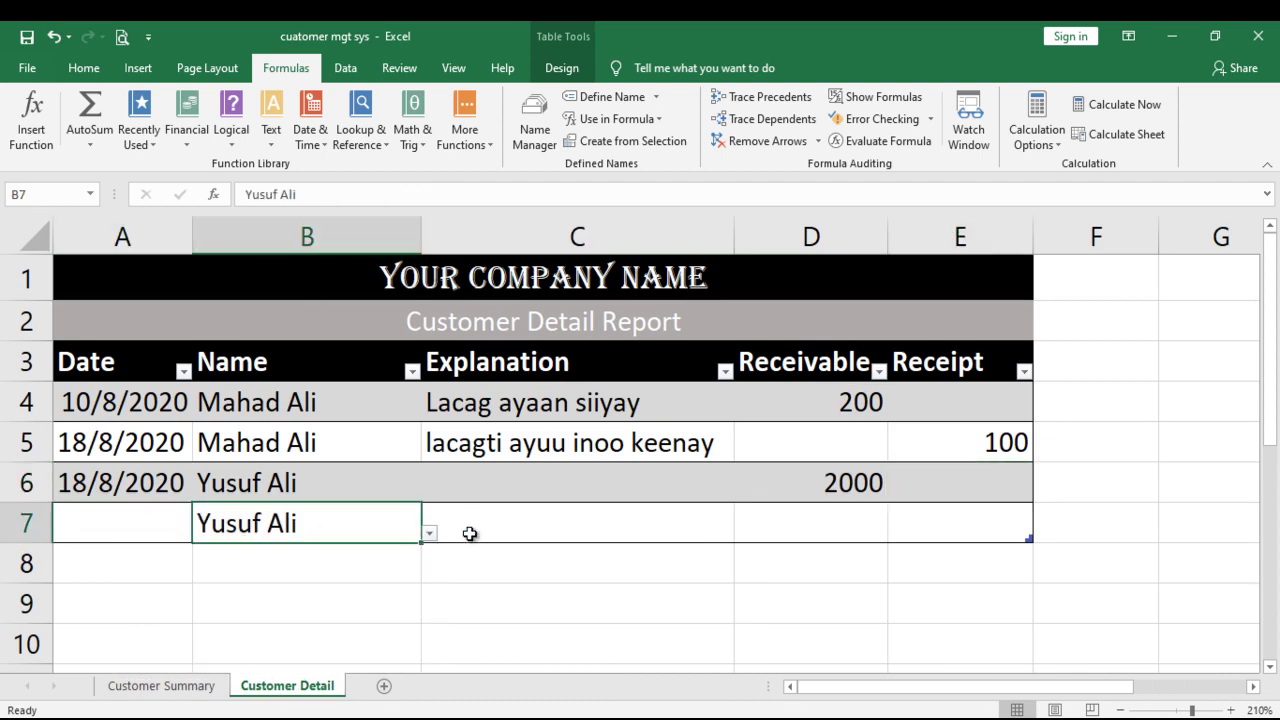
pyautogui.click(962, 520)
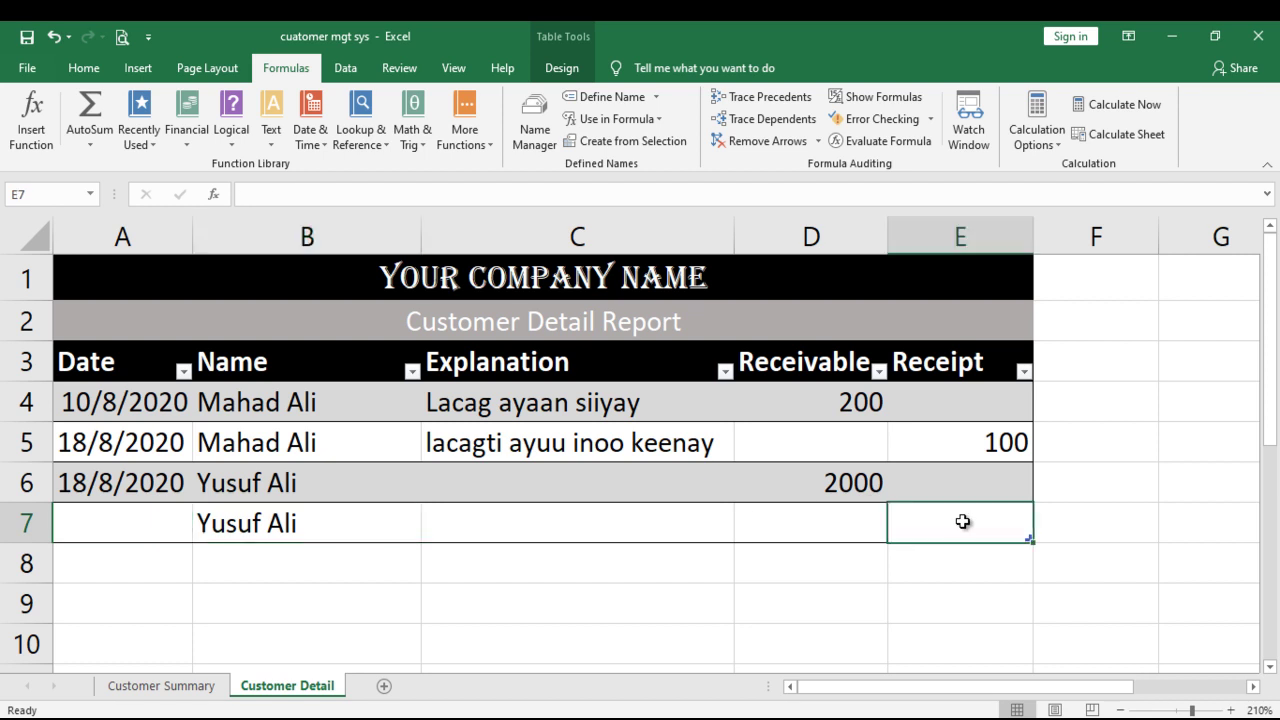
pyautogui.write('15')
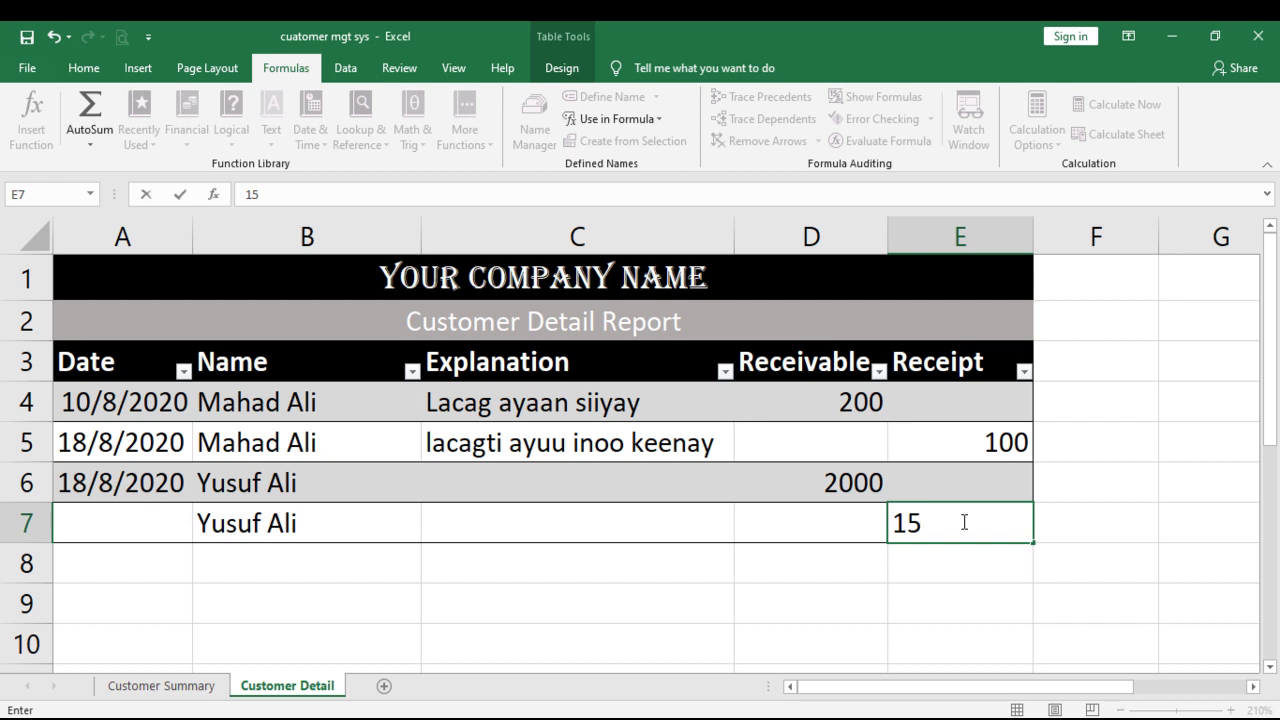
pyautogui.write('000')
pyautogui.press('Tab')
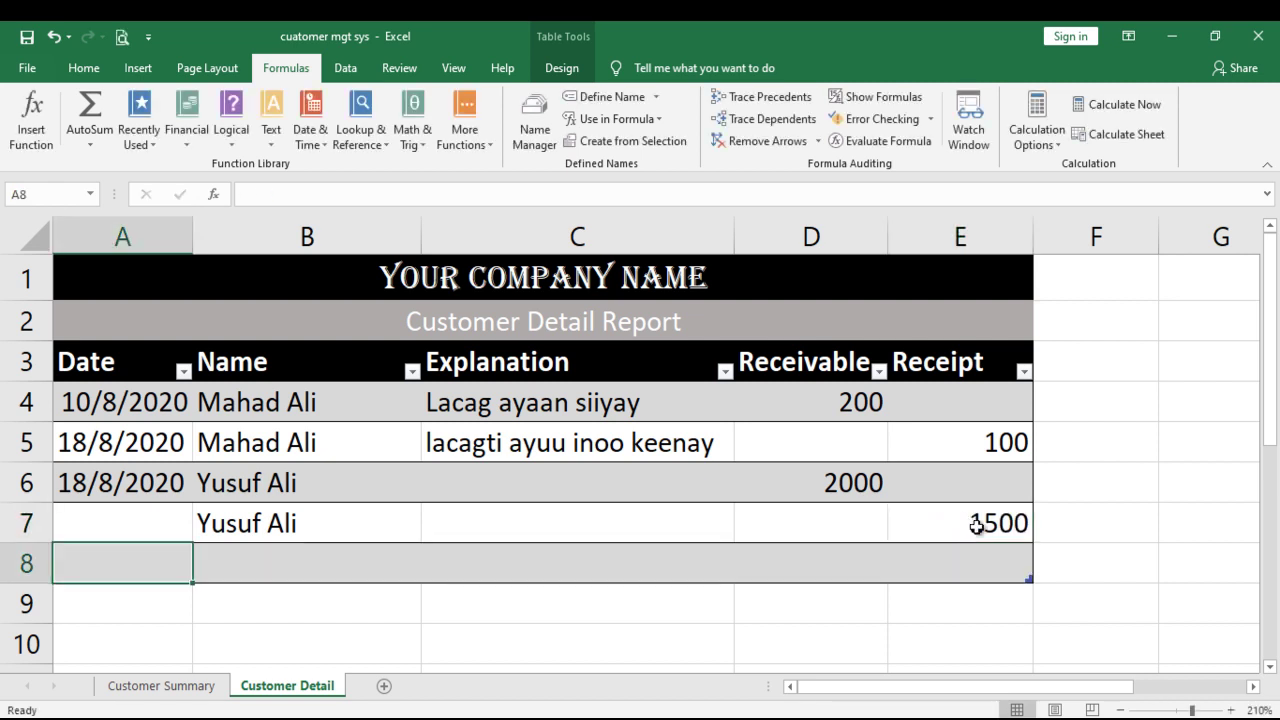
pyautogui.click(160, 685)
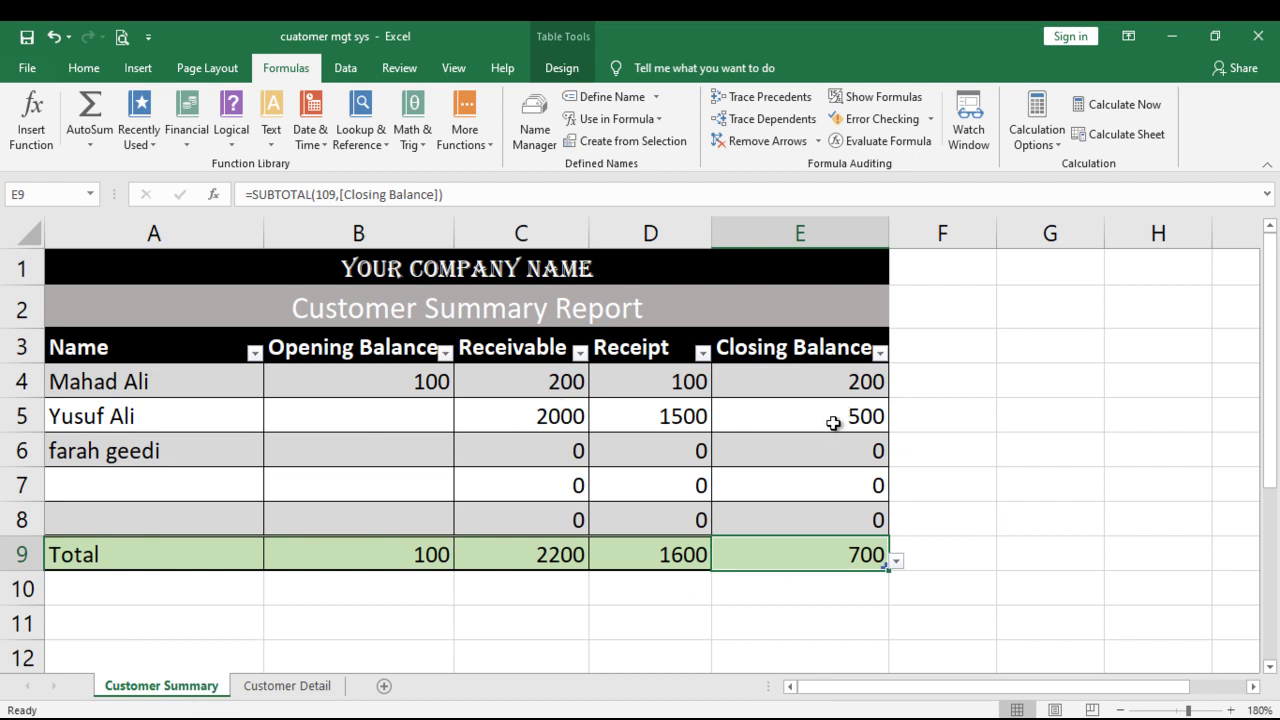
# Save the workbook and collapse the ribbon to give the Customer Summary sheet more room.
pyautogui.click(27, 37)
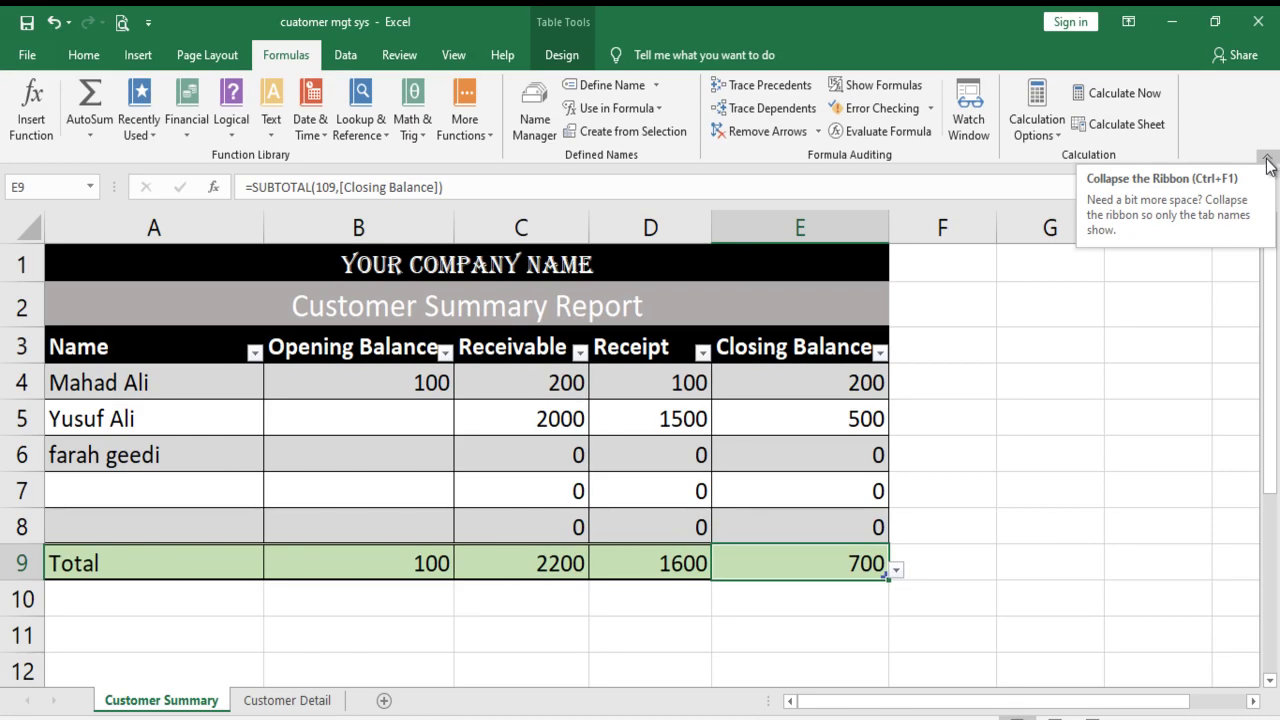
pyautogui.click(1266, 161)
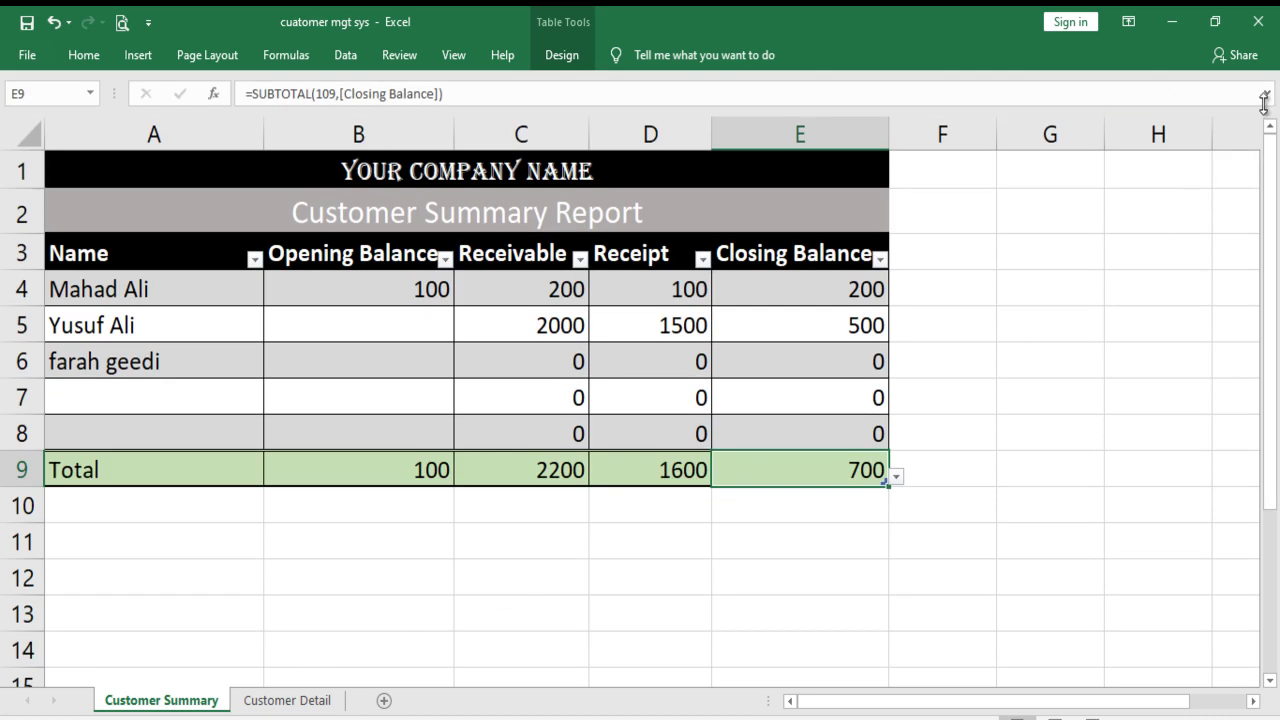
pyautogui.moveTo(1000, 203); pyautogui.dragTo(1153, 597)
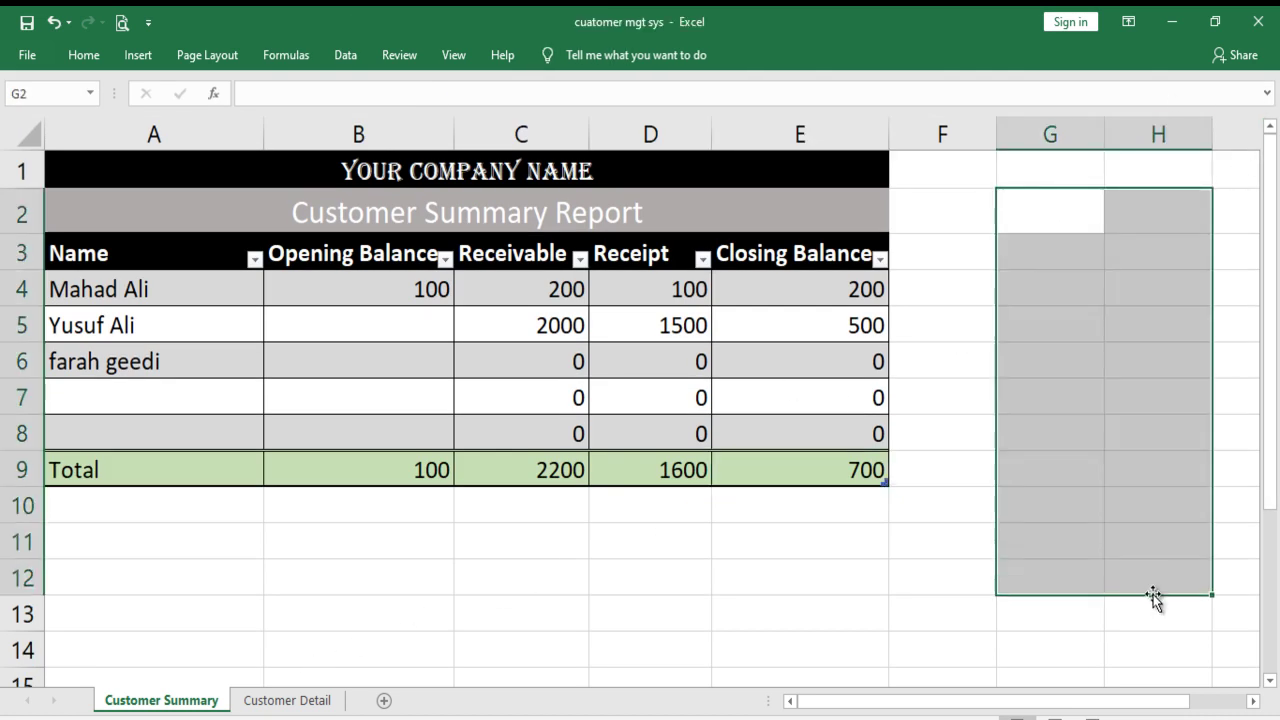
pyautogui.click(202, 56)
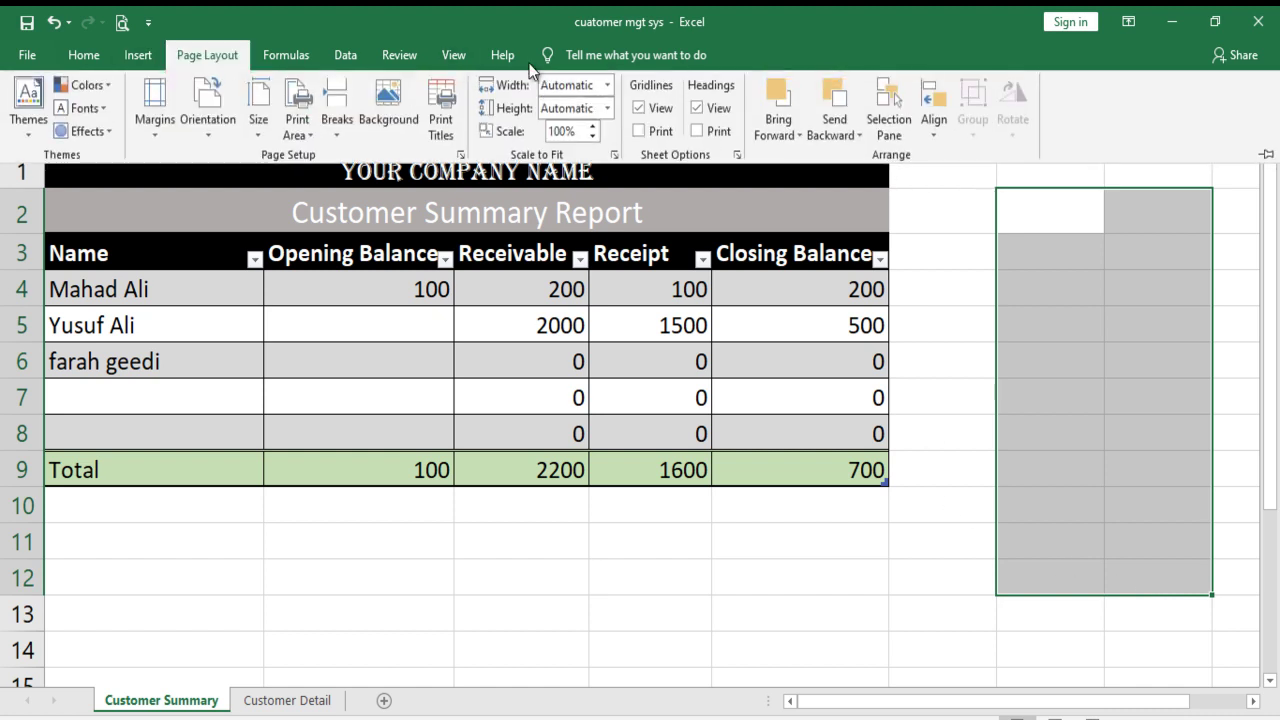
pyautogui.click(639, 108)
pyautogui.click(697, 108)
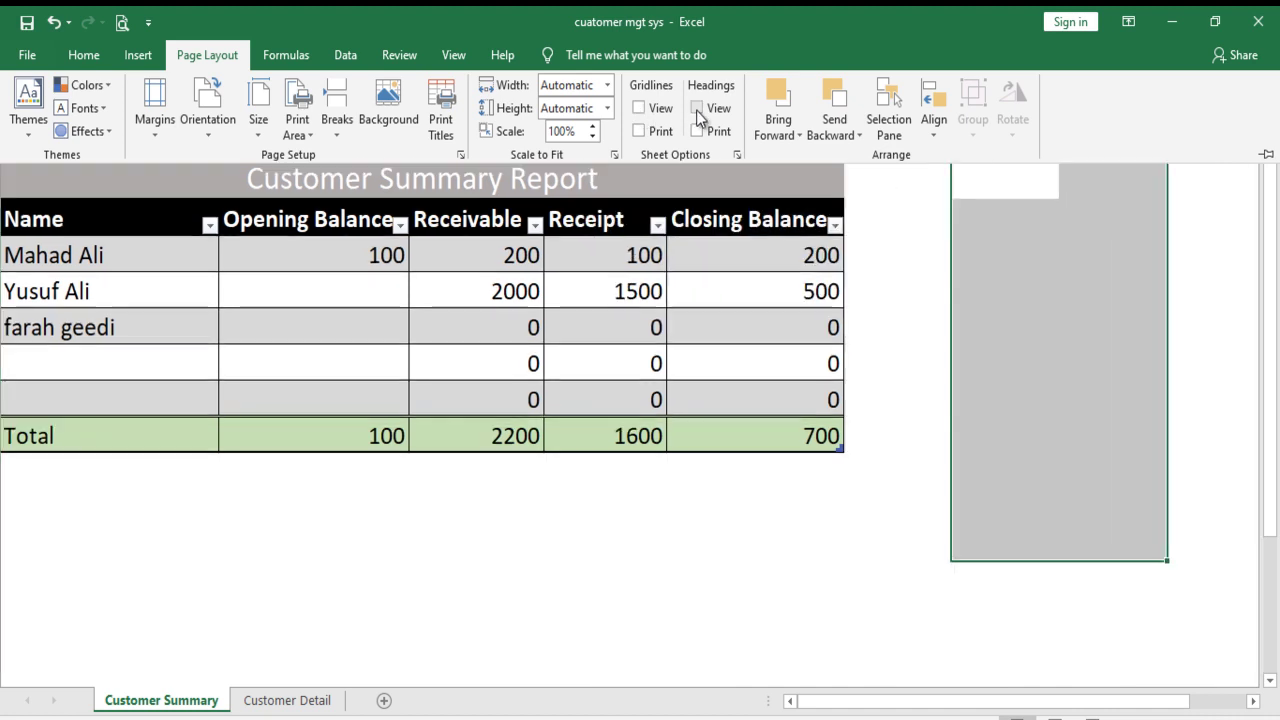
pyautogui.click(1271, 357)
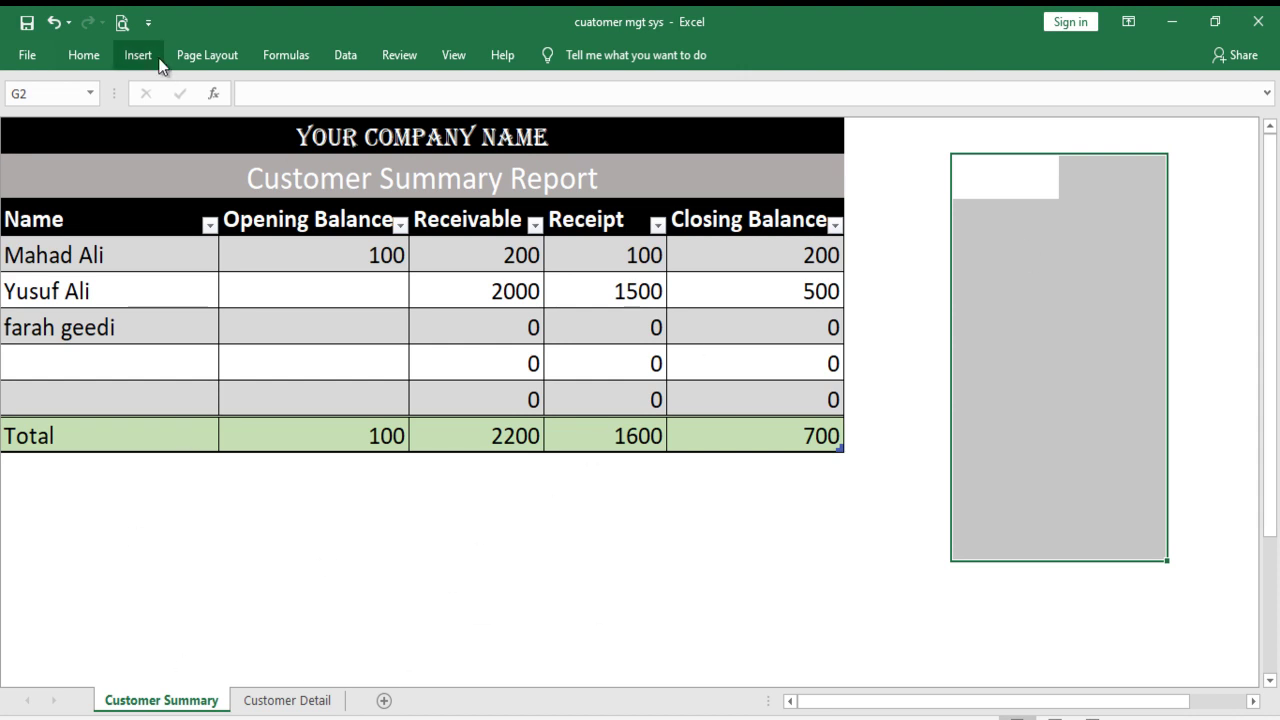
pyautogui.click(196, 58)
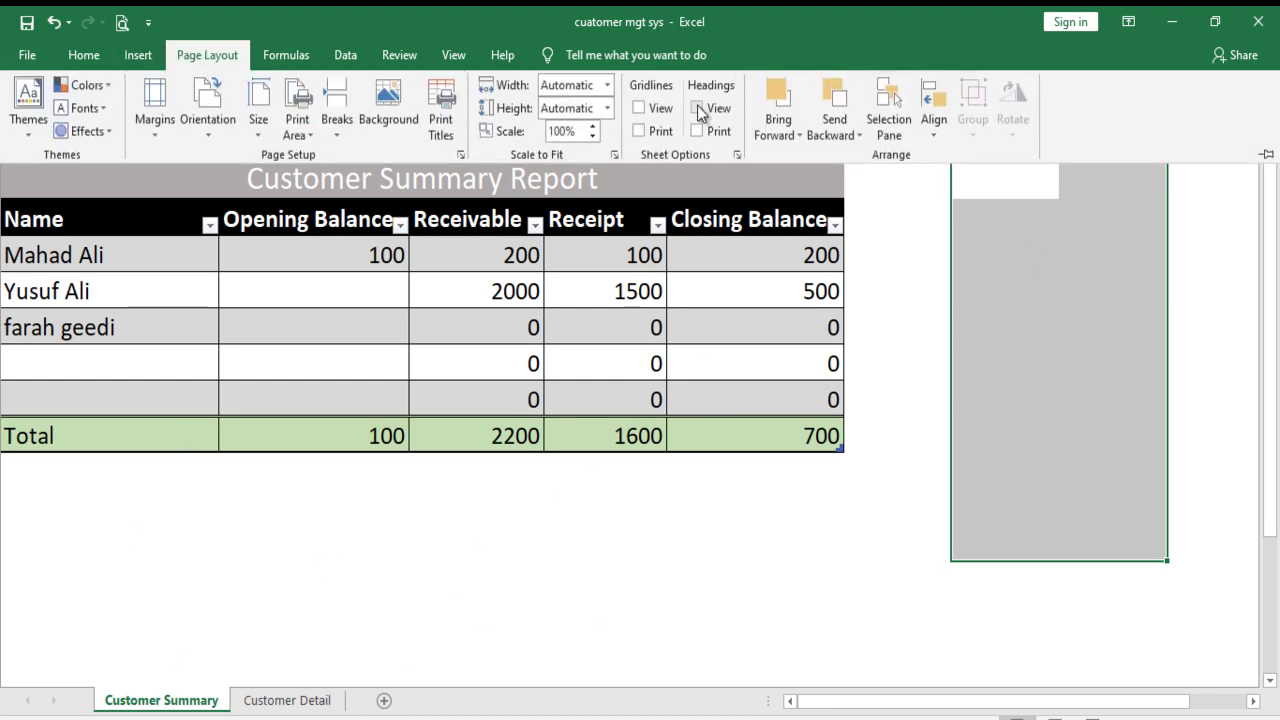
pyautogui.click(697, 107)
pyautogui.click(638, 108)
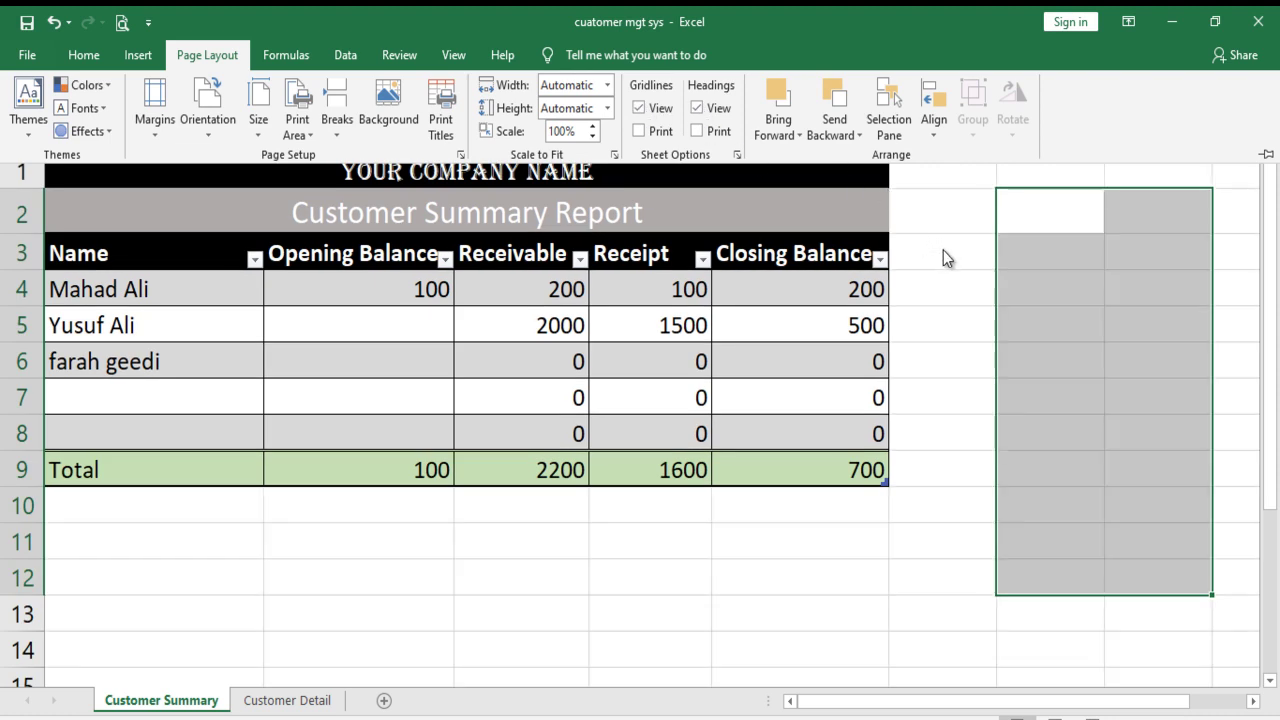
pyautogui.click(930, 289)
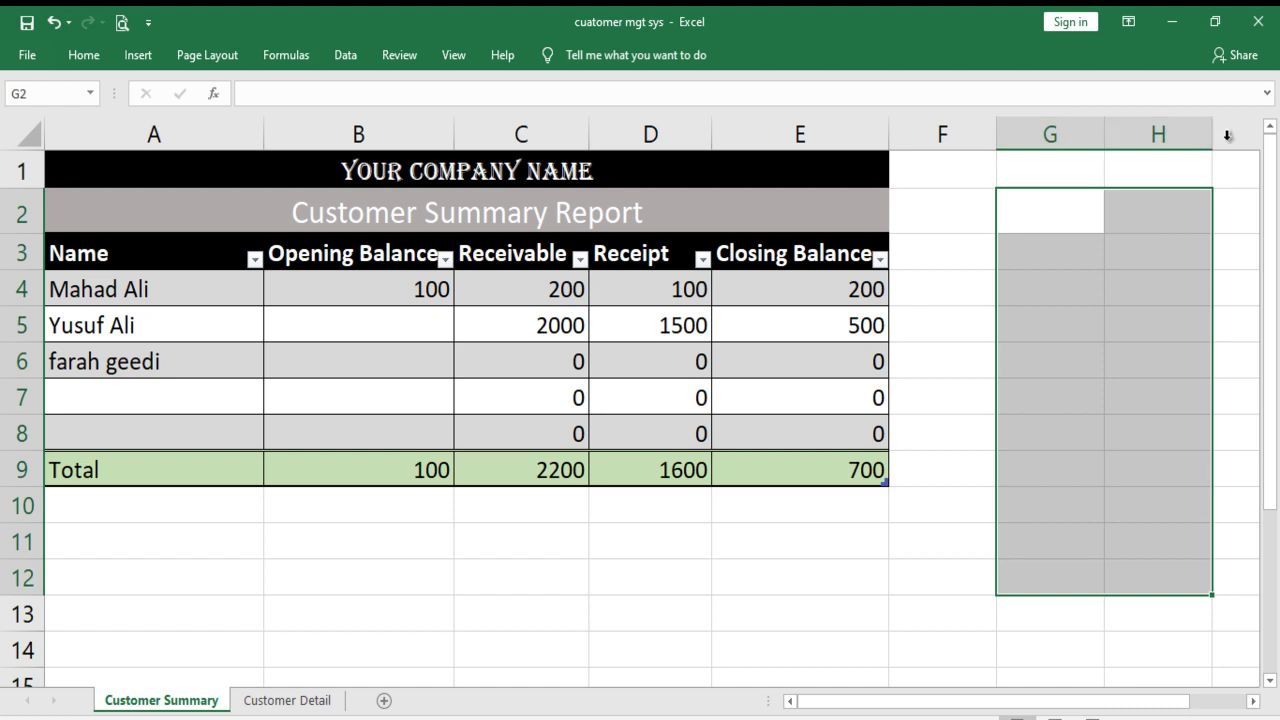
# Hide all unused columns from G through XFD on the Customer Summary sheet.
pyautogui.click(978, 131)
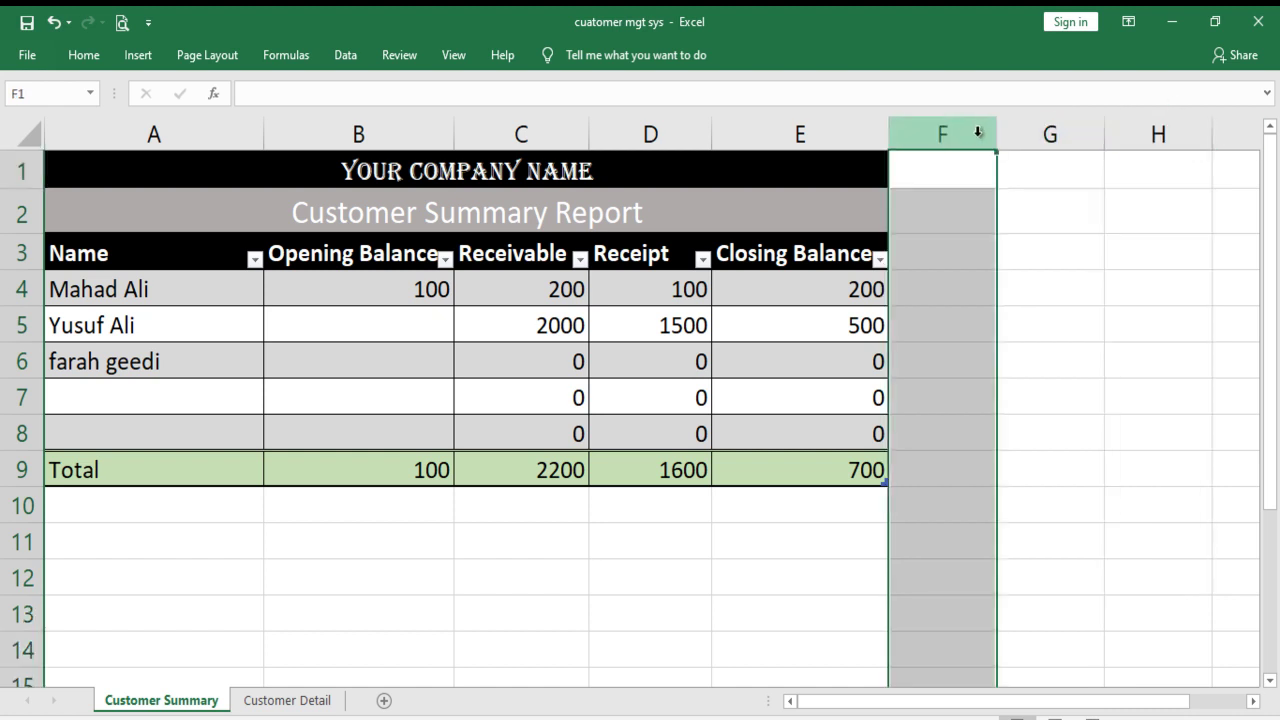
pyautogui.click(1070, 129)
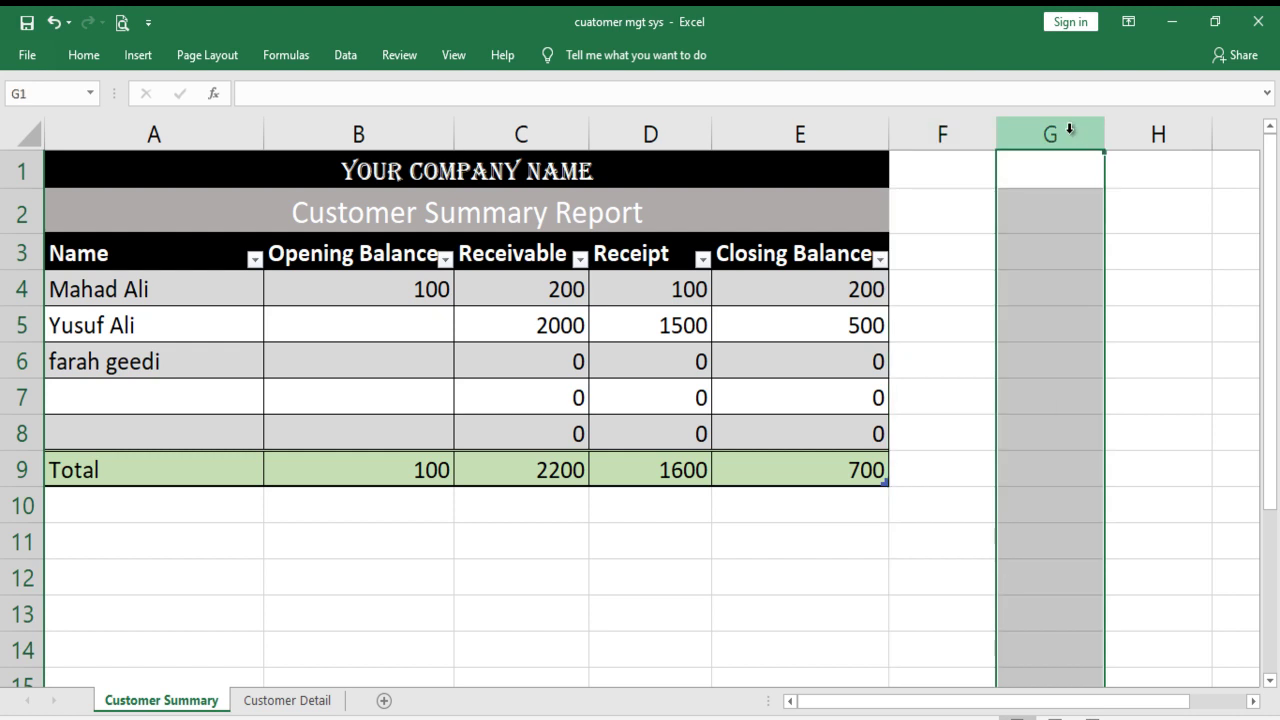
pyautogui.hotkey('ctrl', 'shift', 'Right')
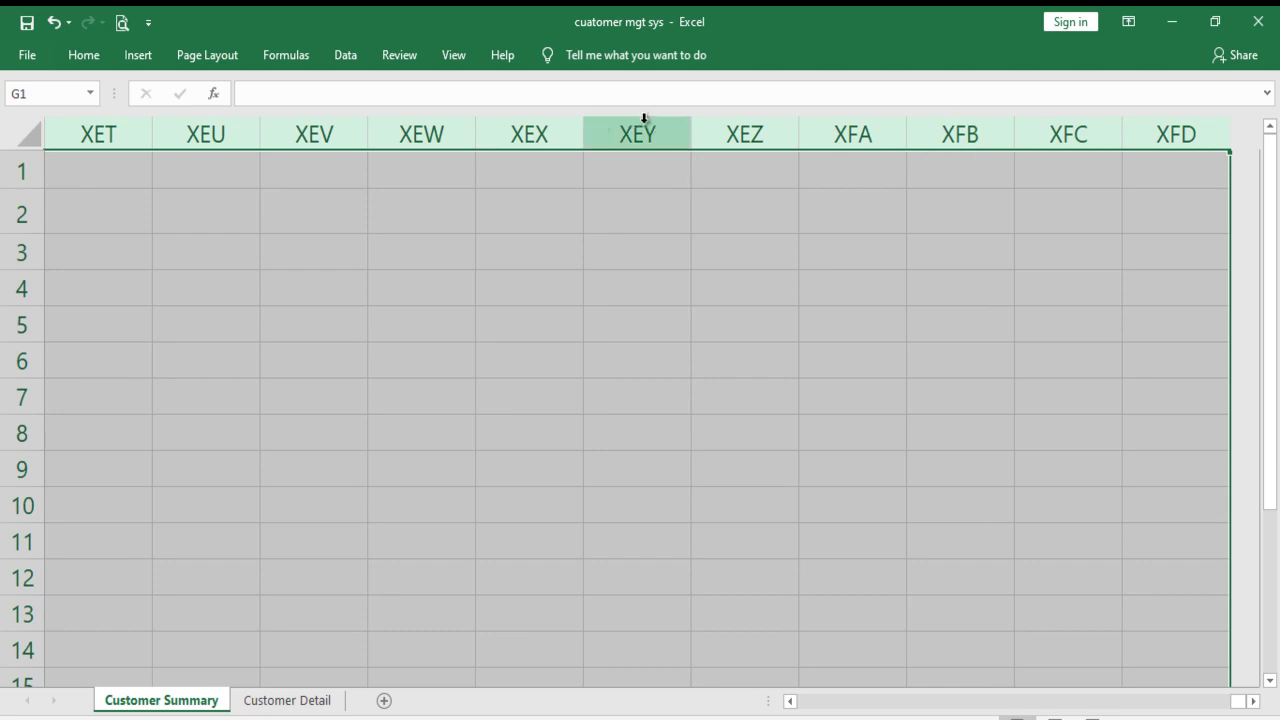
pyautogui.rightClick(733, 134)
pyautogui.click(779, 395)
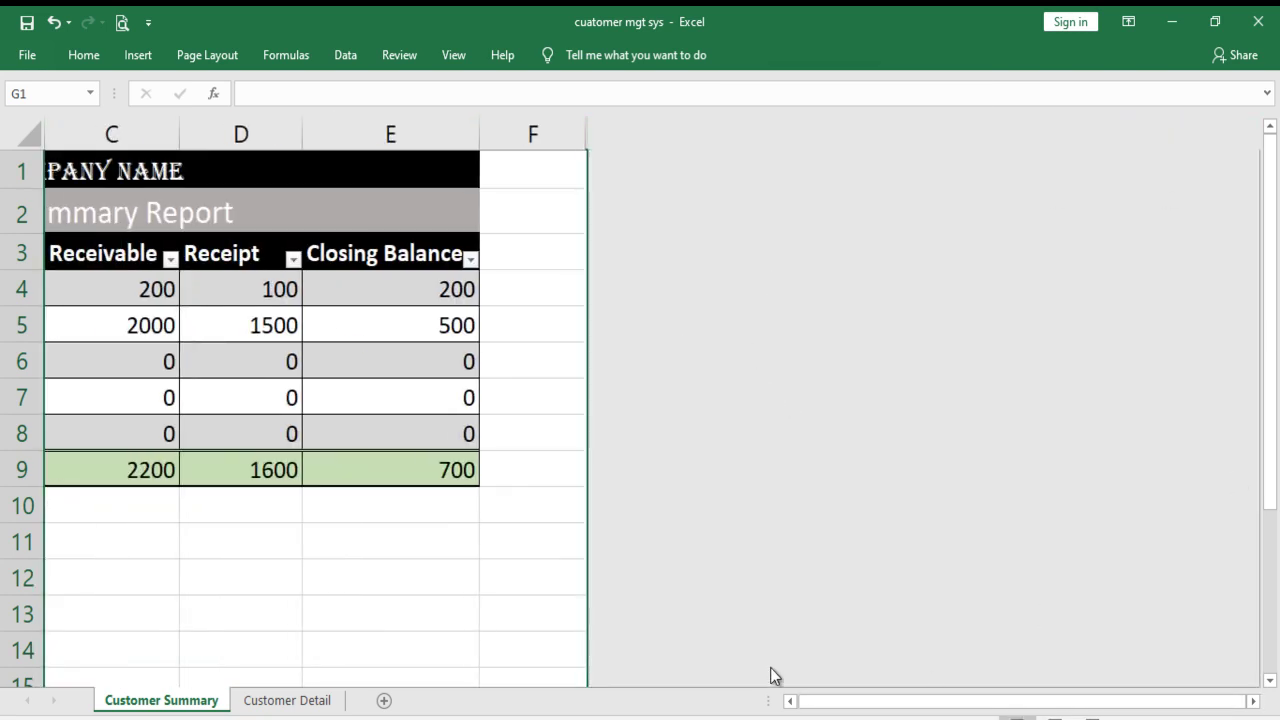
# Narrow column F to a thin margin beside the Customer Summary table, keeping the columns from G onward hidden.
pyautogui.moveTo(581, 141); pyautogui.dragTo(509, 112)
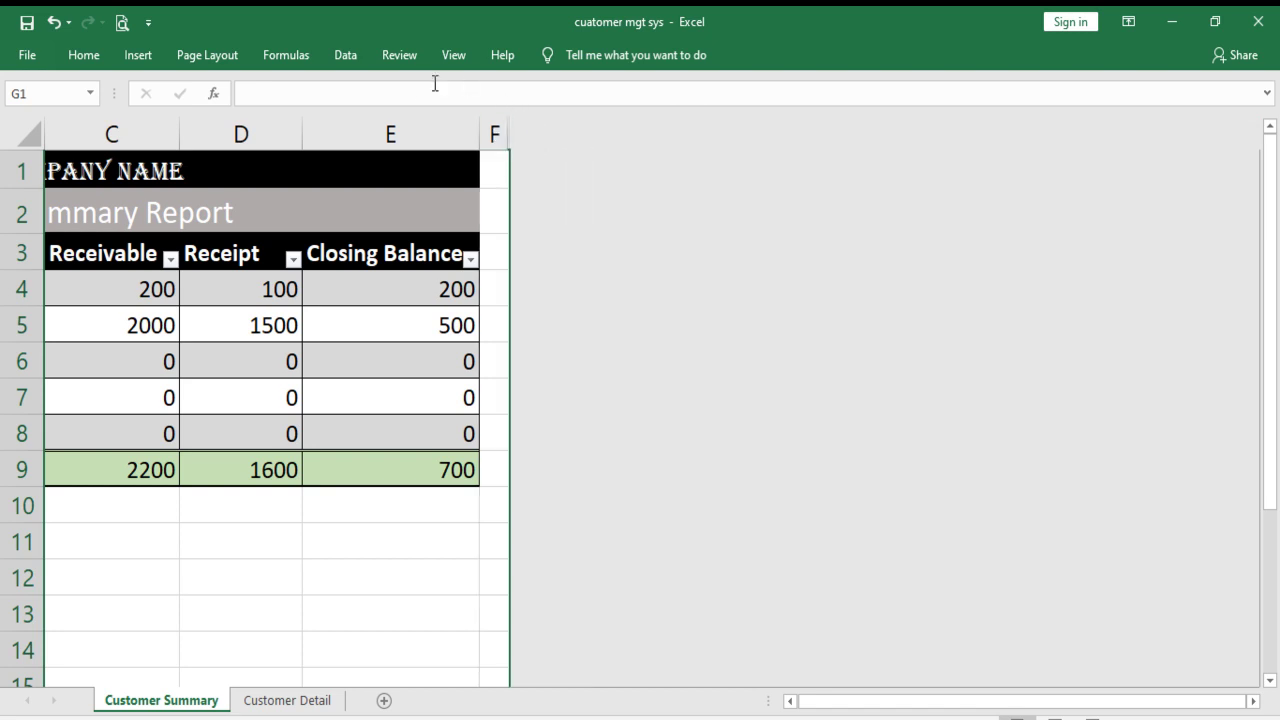
pyautogui.moveTo(511, 128); pyautogui.dragTo(554, 137)
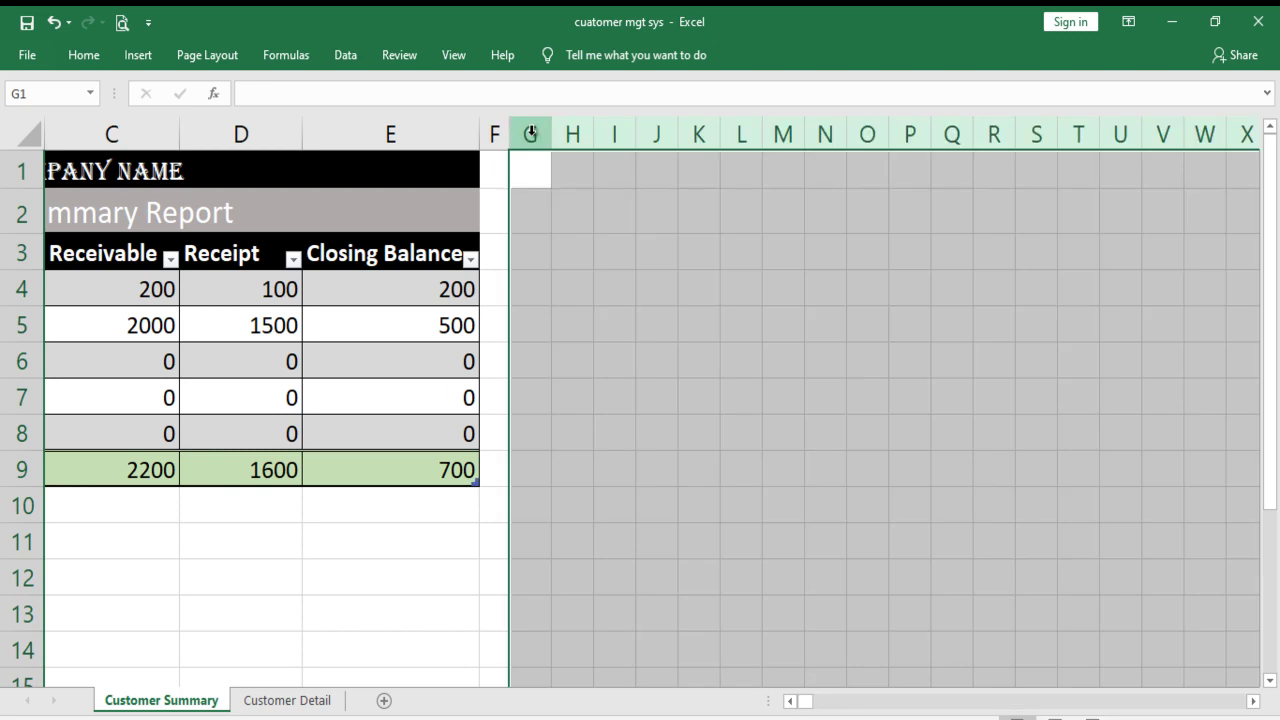
pyautogui.hotkey('ctrl', 'z')
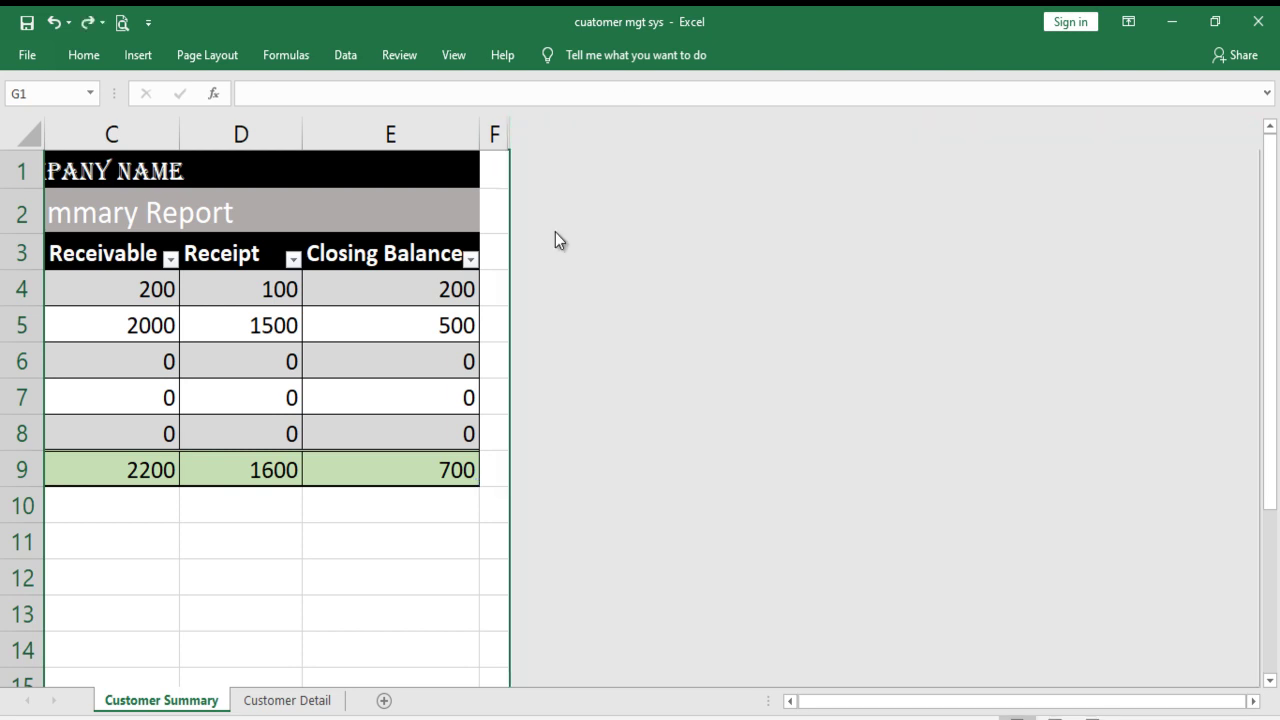
pyautogui.moveTo(509, 136); pyautogui.dragTo(529, 134)
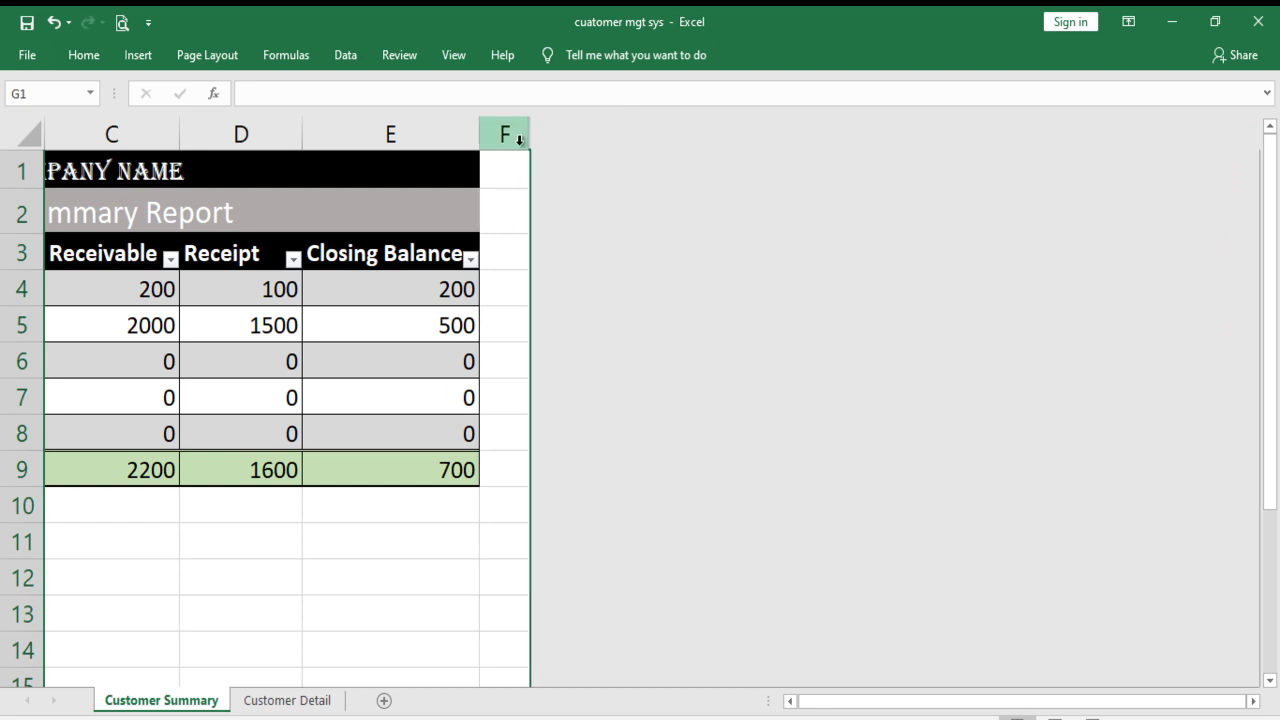
# Turn off the display of gridlines and of row and column headings on the Customer Summary sheet.
pyautogui.click(205, 60)
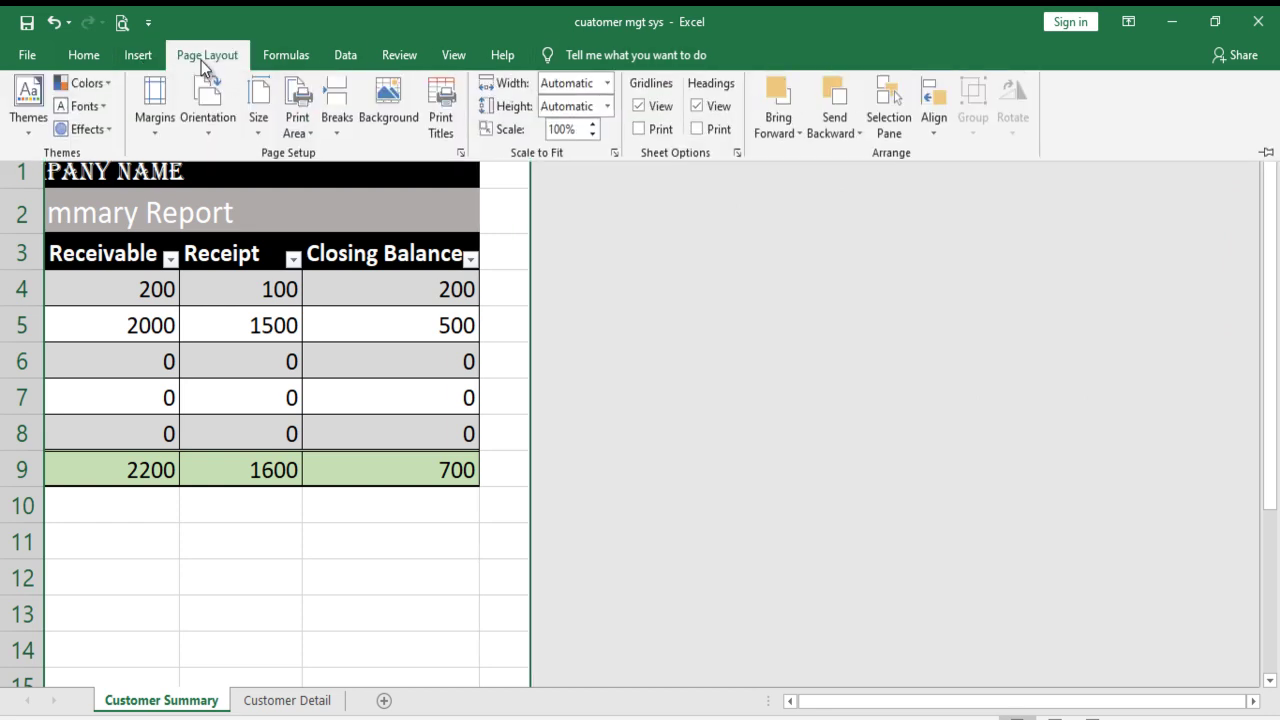
pyautogui.click(640, 108)
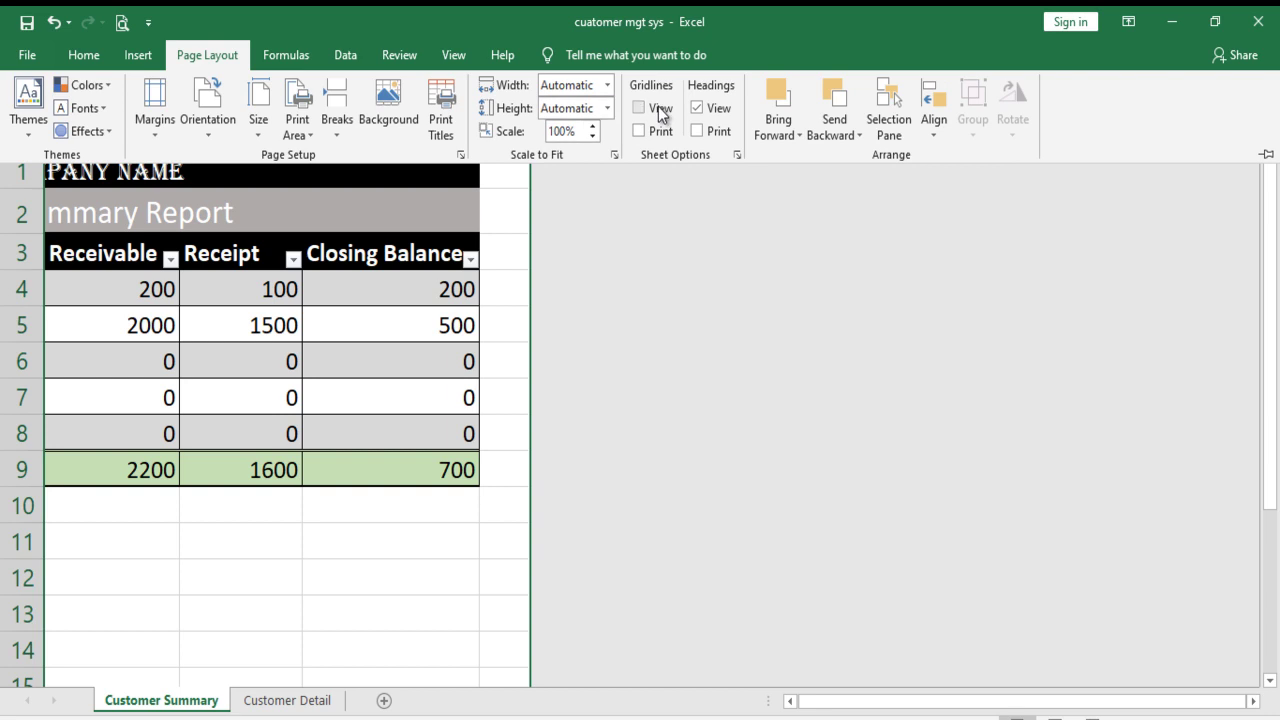
pyautogui.click(712, 112)
pyautogui.click(297, 517)
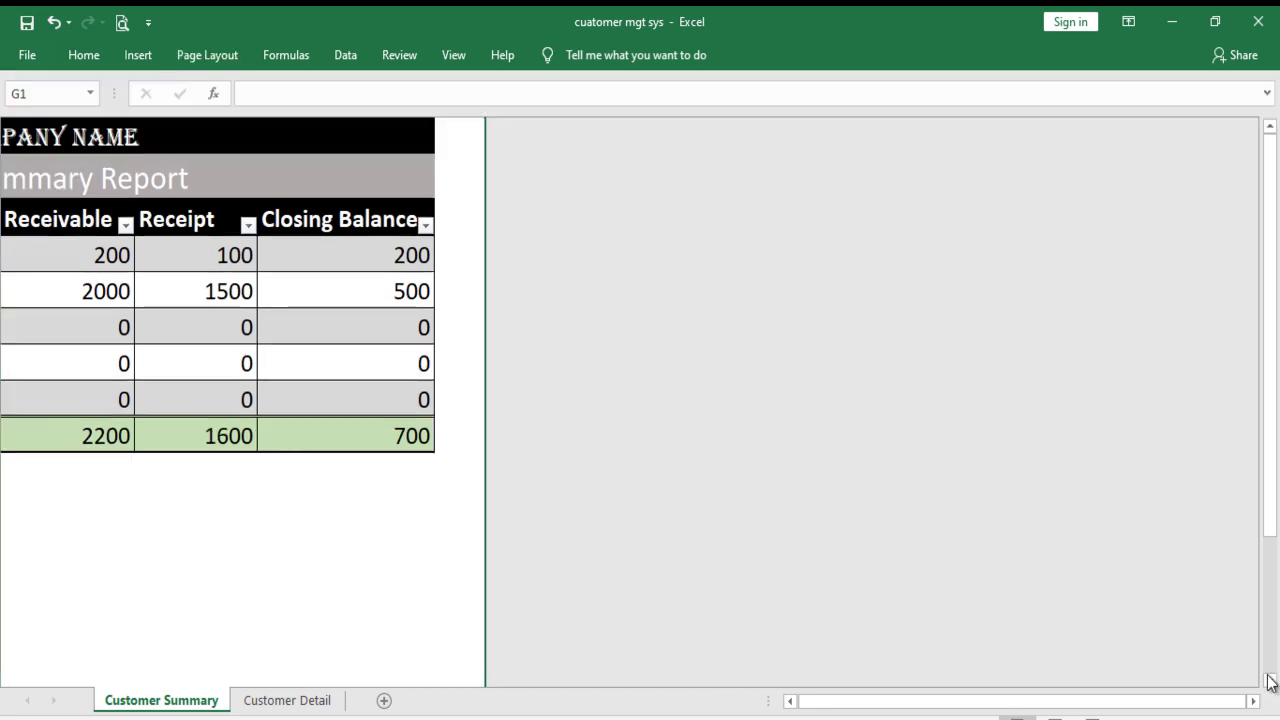
pyautogui.click(1231, 718)
pyautogui.click(1231, 718)
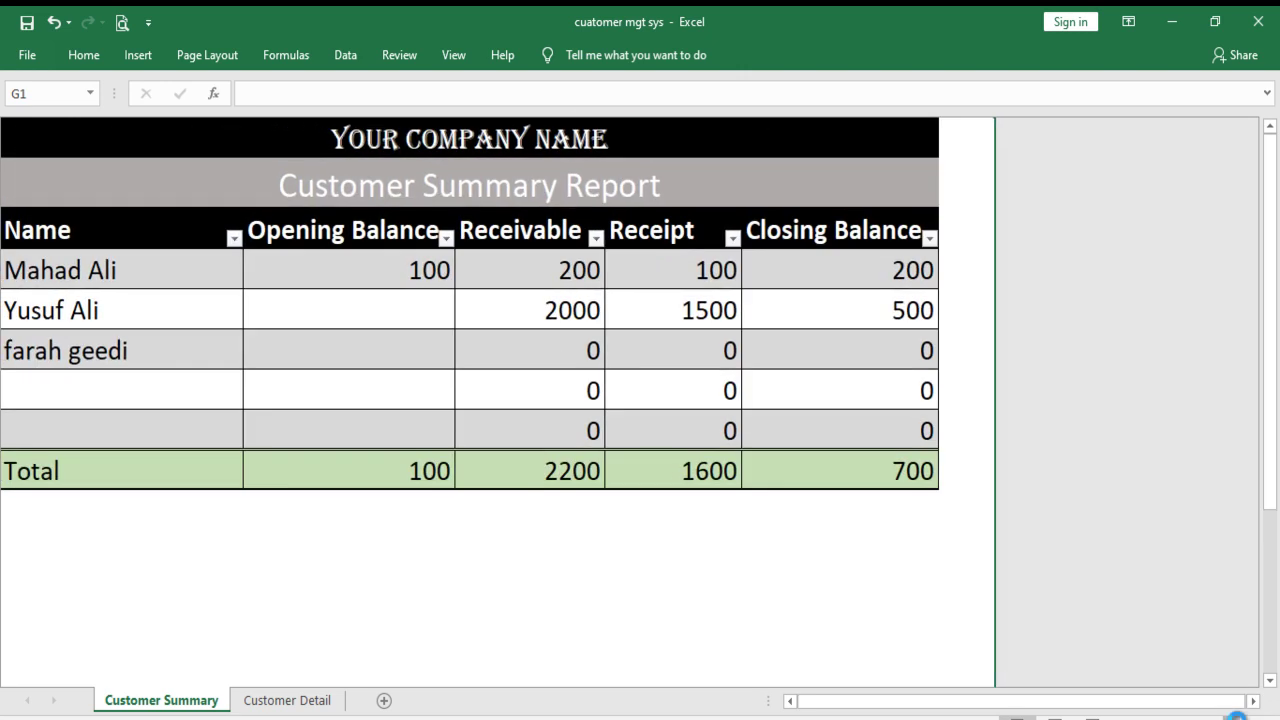
pyautogui.click(1231, 718)
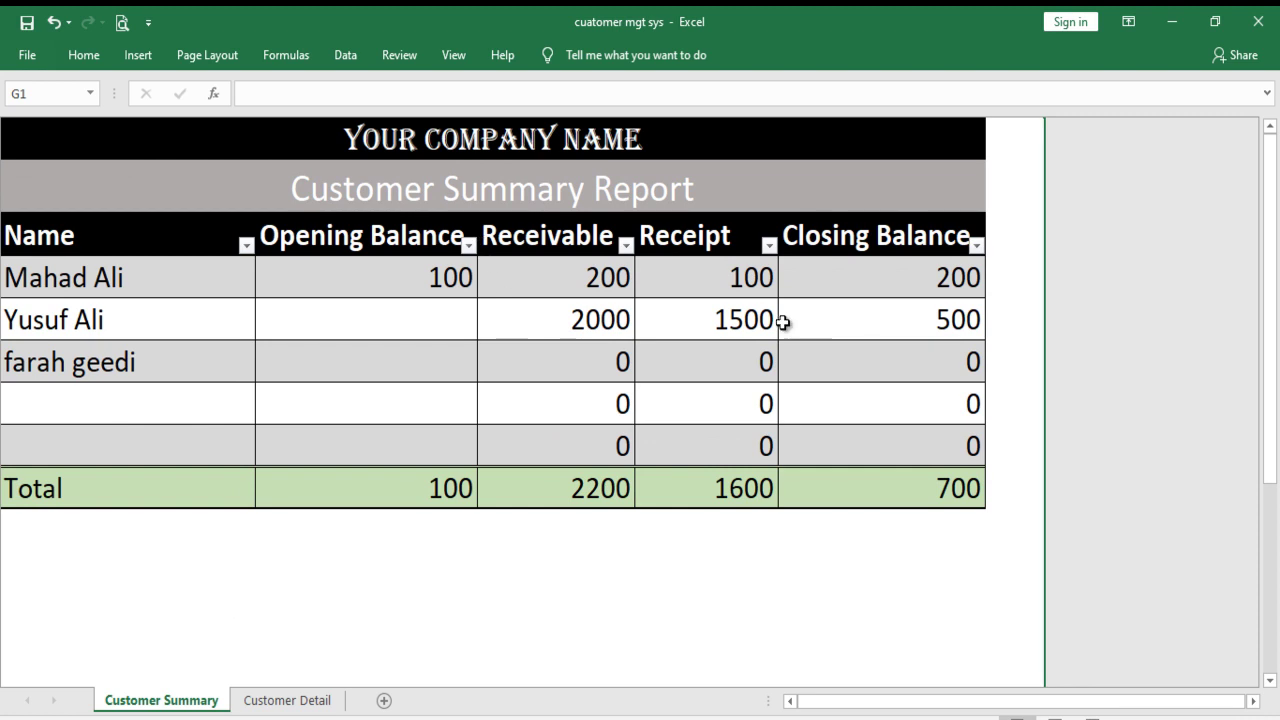
pyautogui.click(1016, 168)
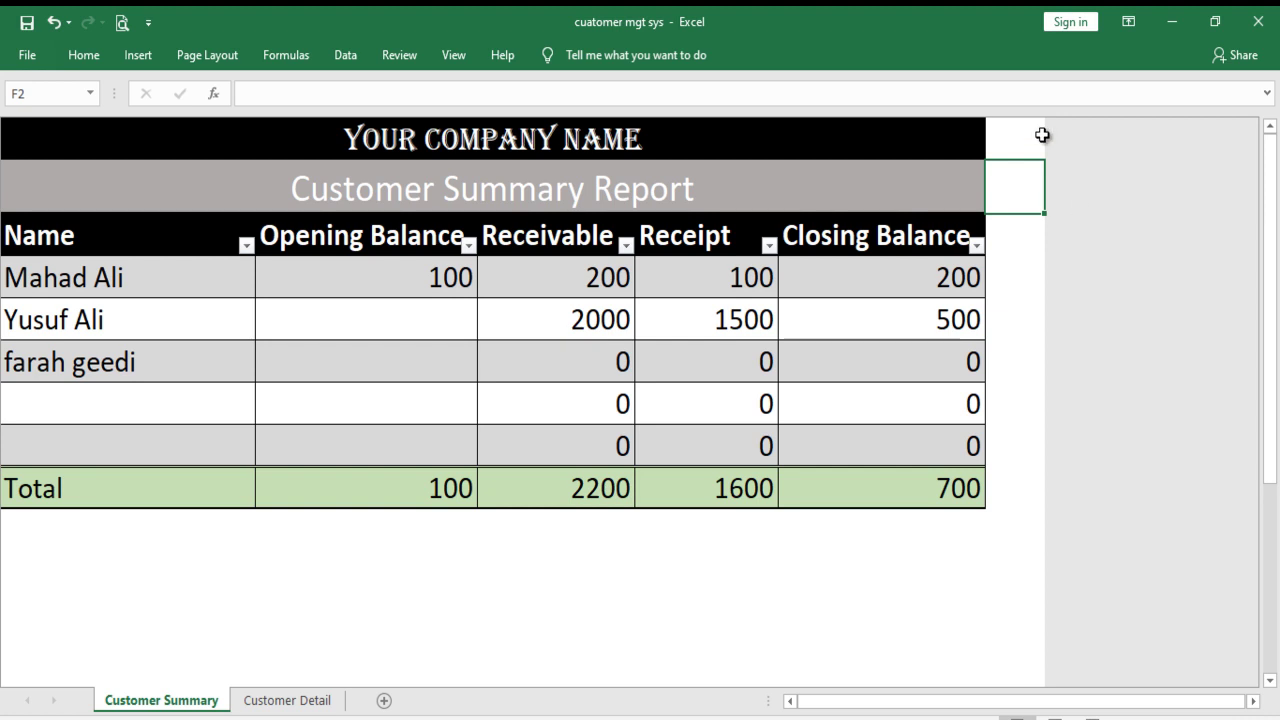
# Hide all unused columns from F through XFD on the Customer Detail sheet.
pyautogui.click(280, 700)
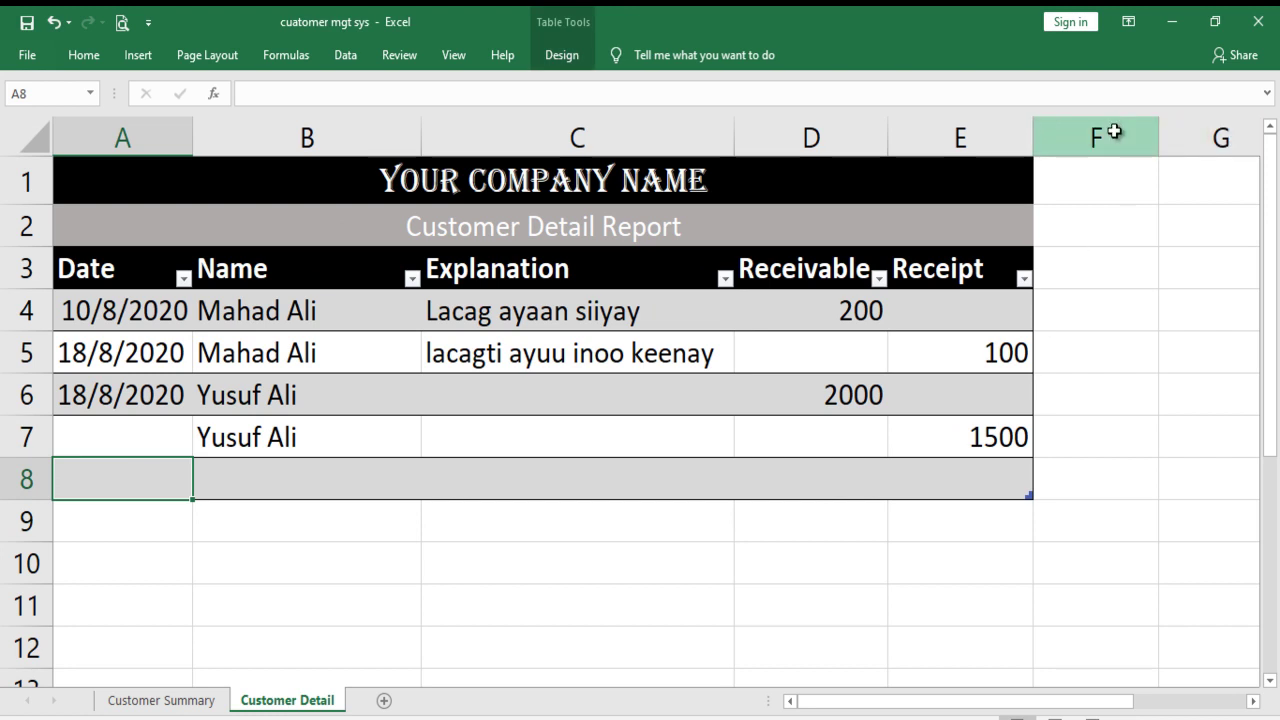
pyautogui.click(1114, 131)
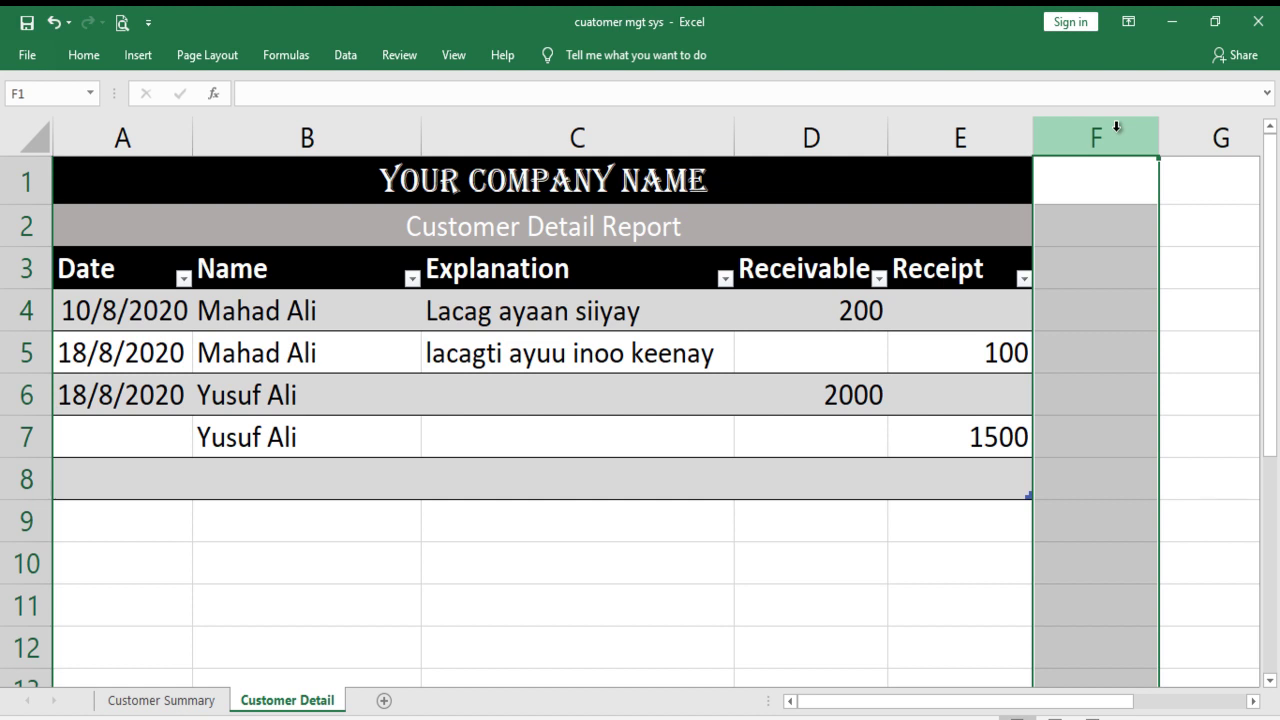
pyautogui.hotkey('ctrl', 'shift', 'Right')
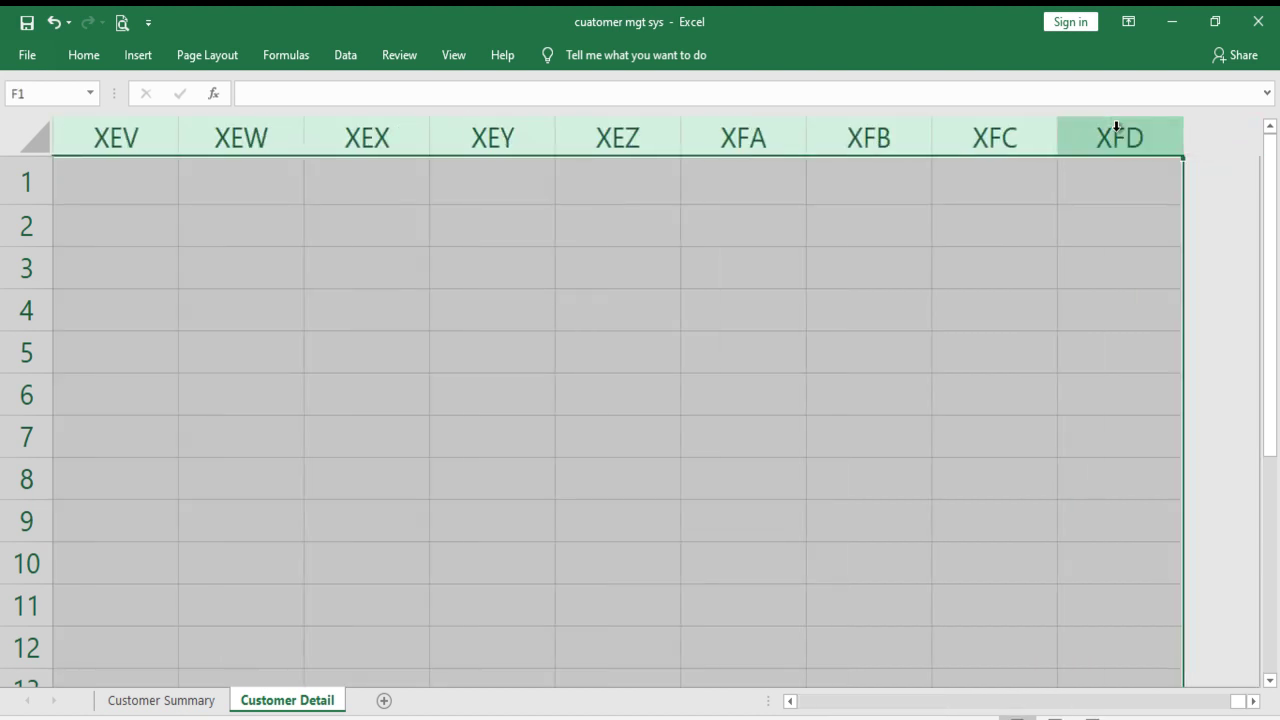
pyautogui.rightClick(500, 135)
pyautogui.click(580, 396)
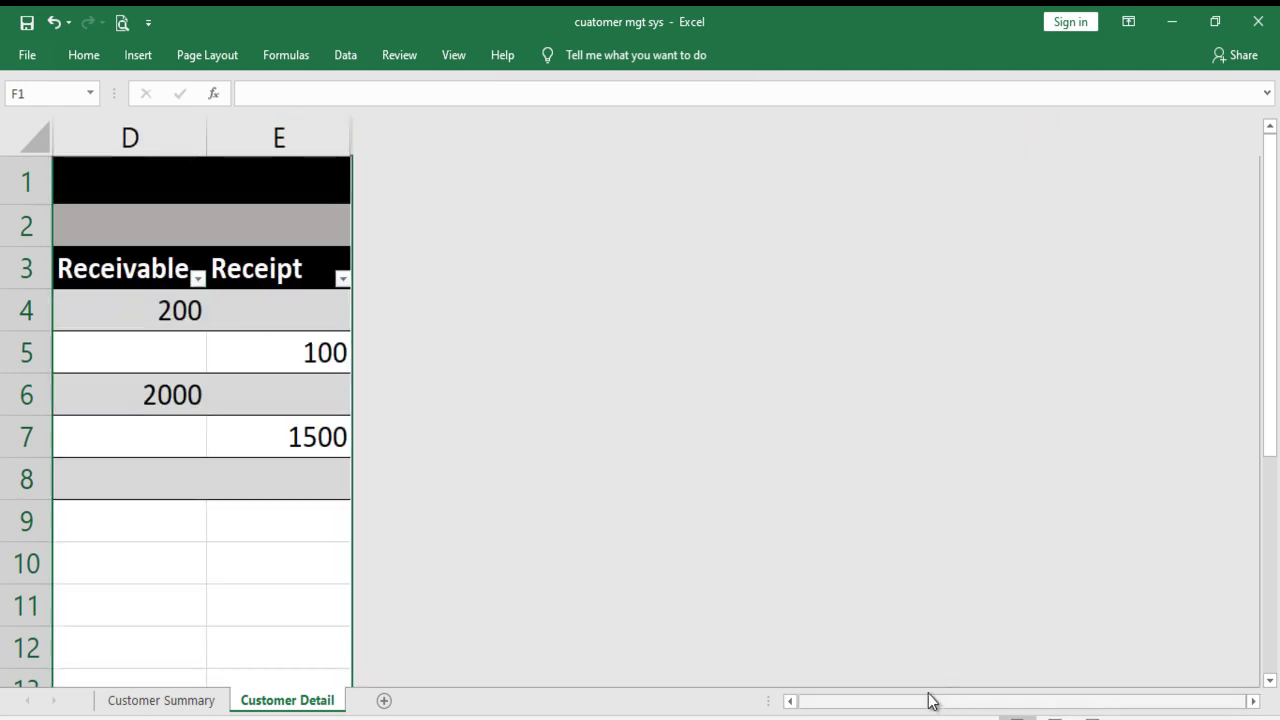
pyautogui.moveTo(943, 703); pyautogui.dragTo(911, 700)
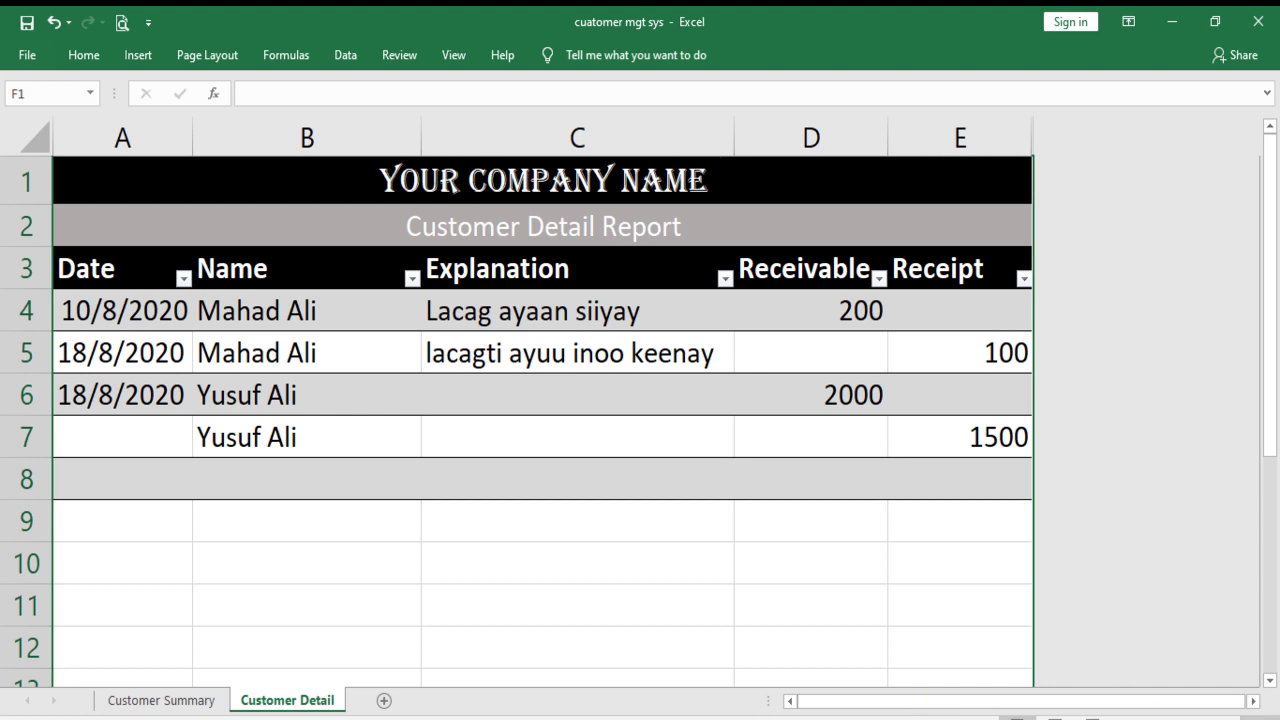
# Keep column F as a narrow margin beside the Customer Detail table and turn off display of the sheet's gridlines and headings.
pyautogui.moveTo(1231, 718); pyautogui.dragTo(1234, 718)
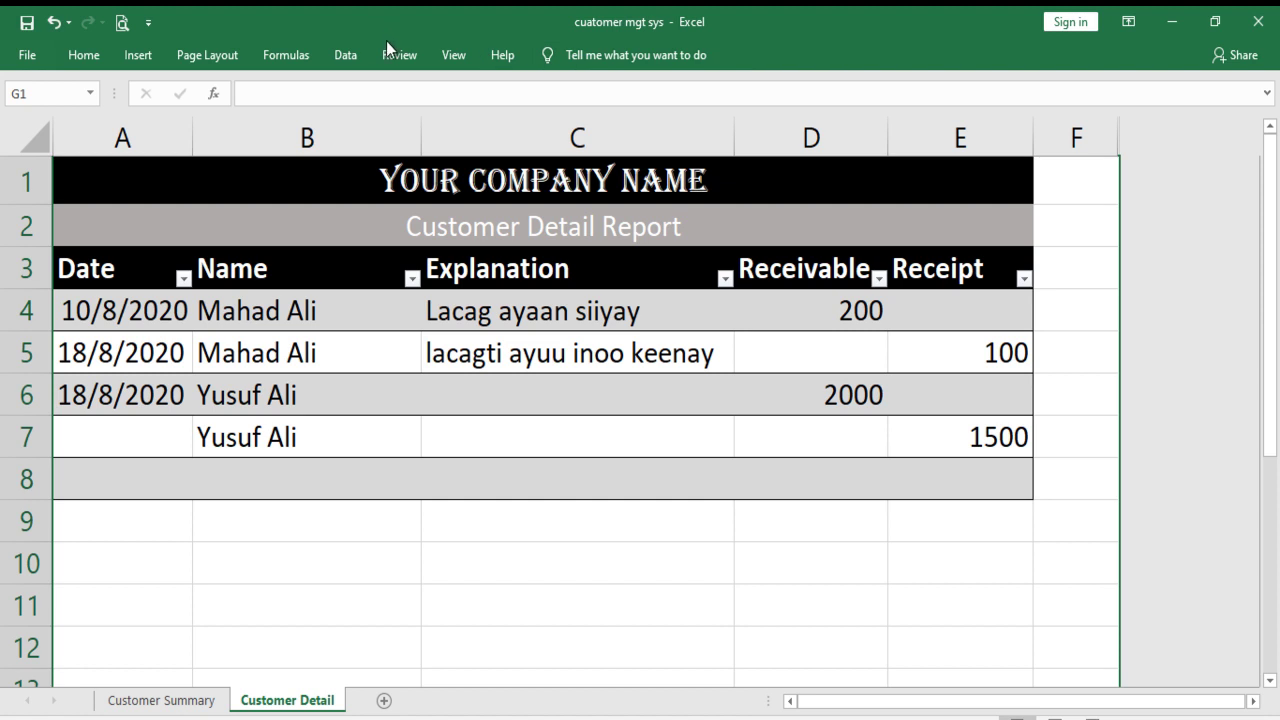
pyautogui.click(178, 56)
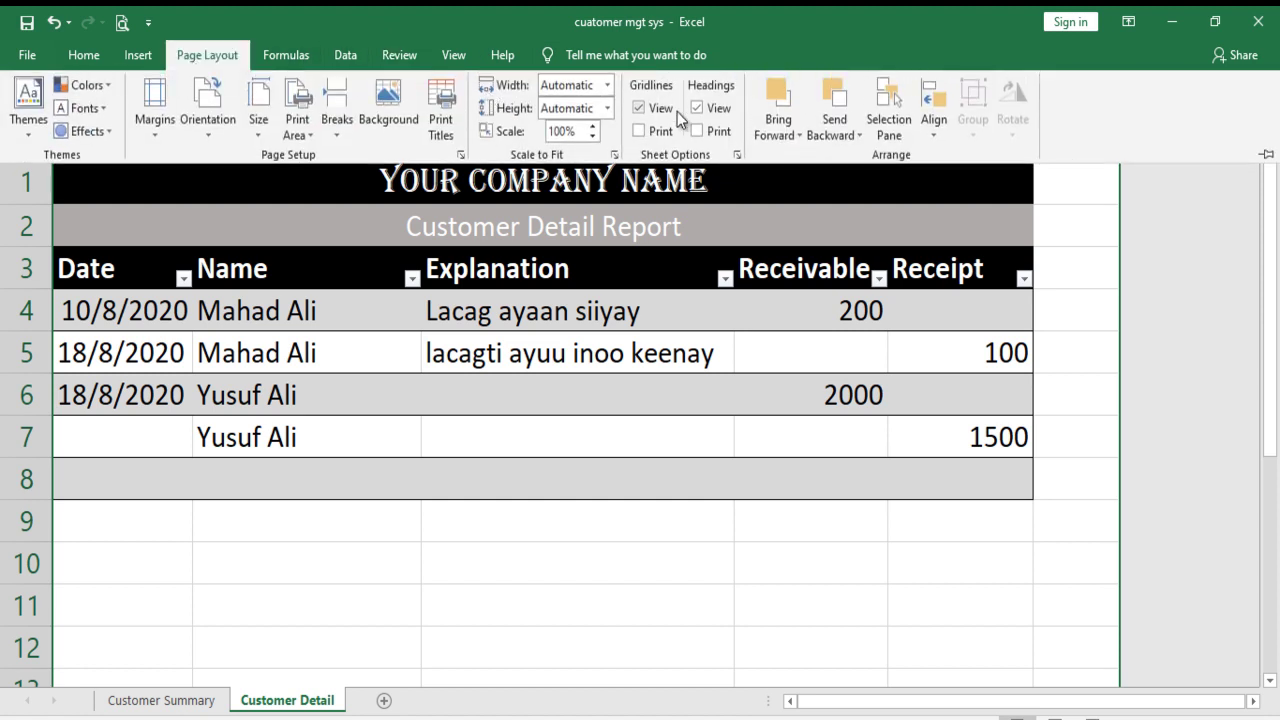
pyautogui.click(639, 107)
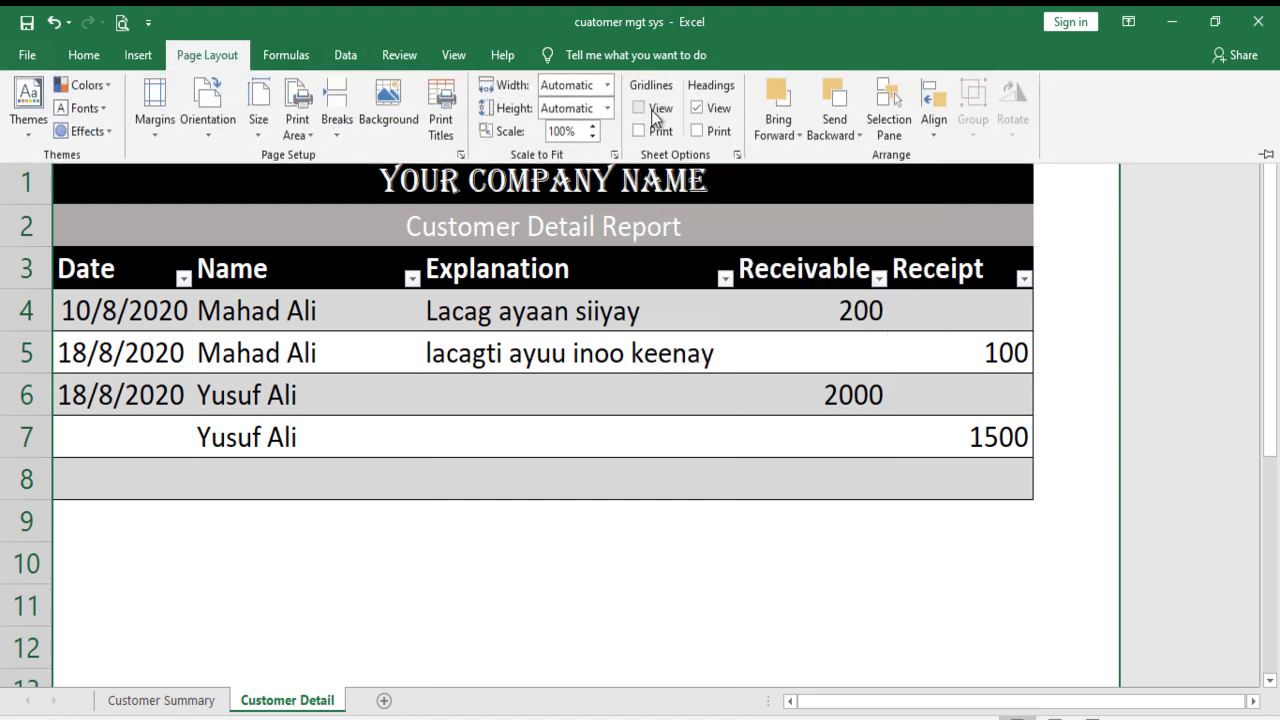
pyautogui.click(698, 108)
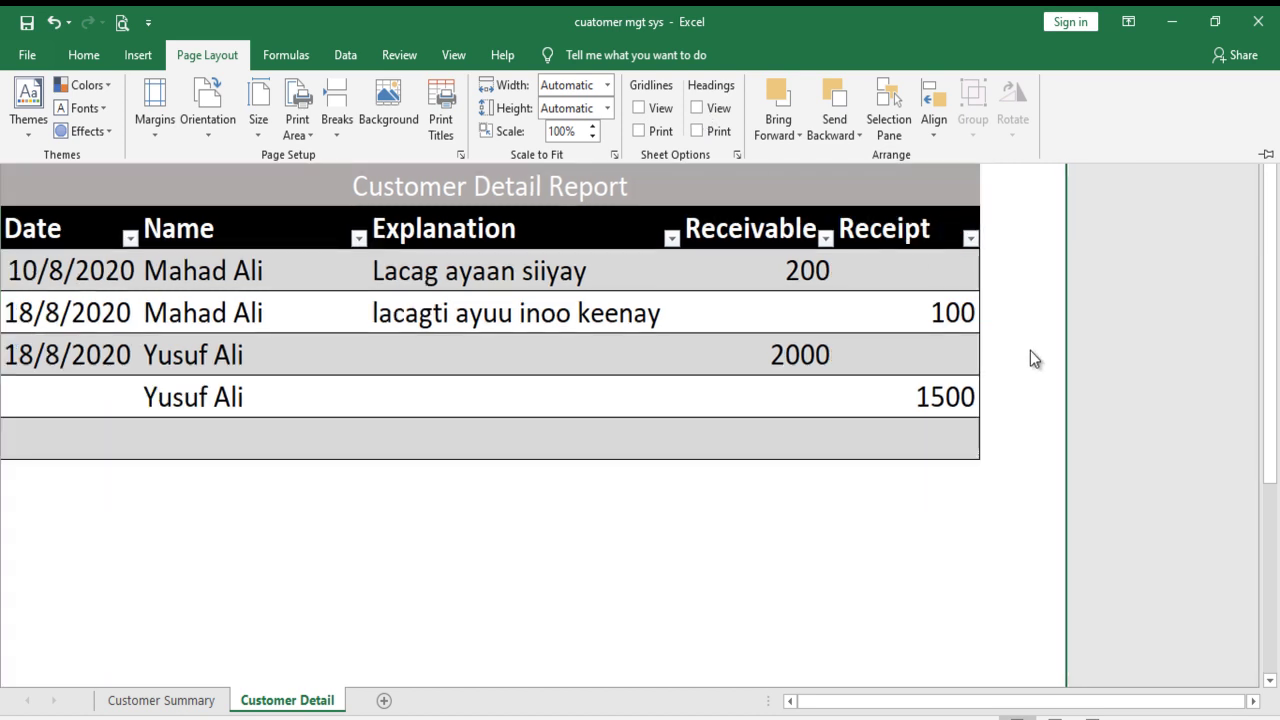
pyautogui.click(1036, 380)
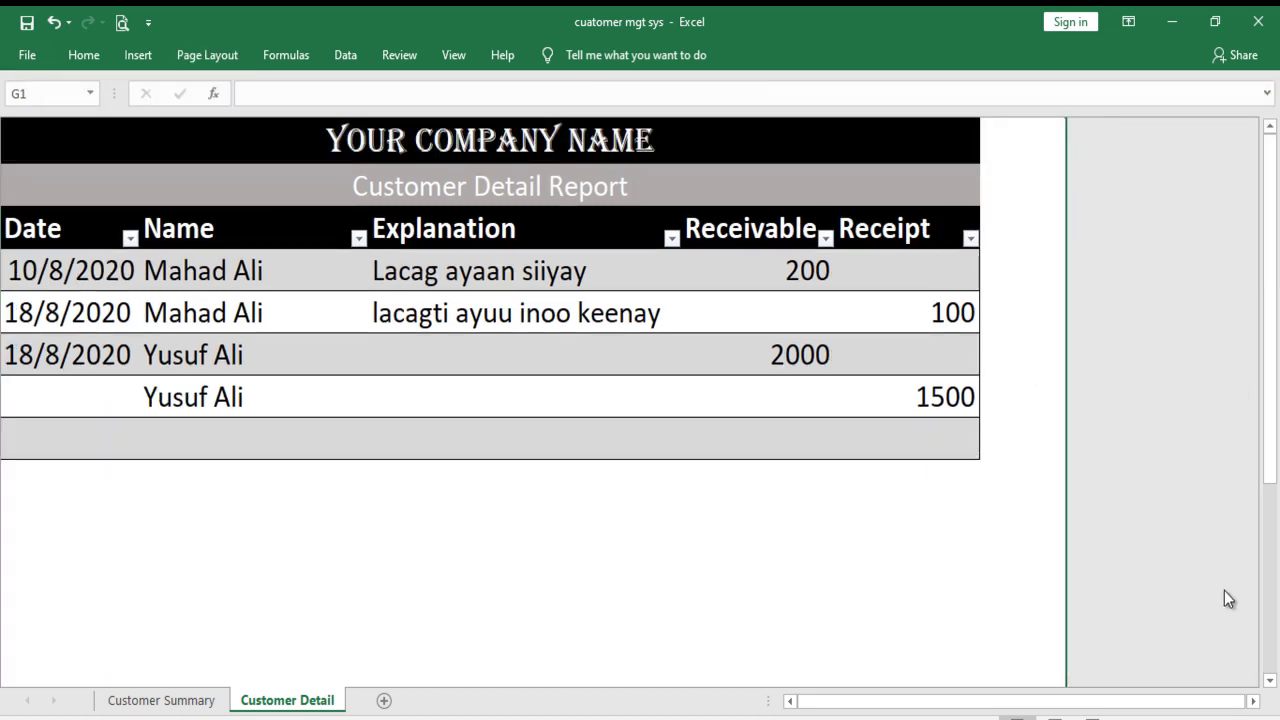
pyautogui.click(1231, 718)
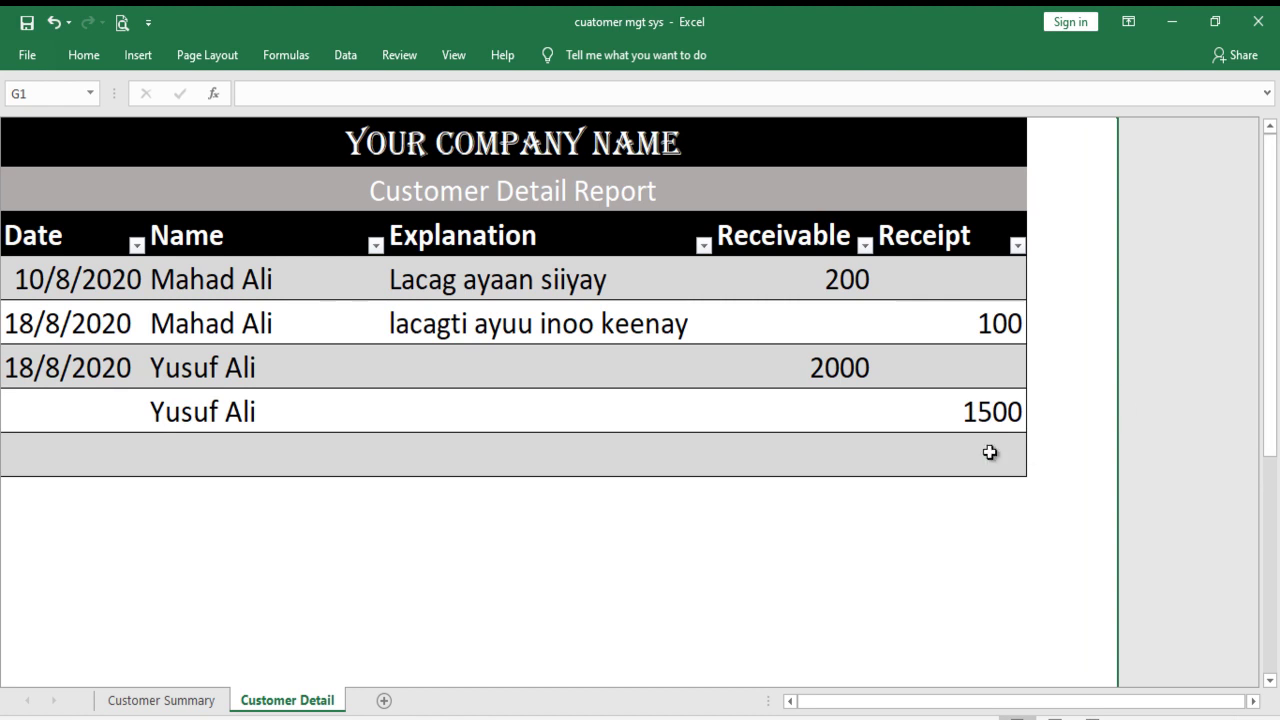
# Draw a small right block arrow in column F beside the Customer Summary Report title on the Customer Summary sheet.
pyautogui.click(152, 701)
pyautogui.click(268, 702)
pyautogui.click(190, 703)
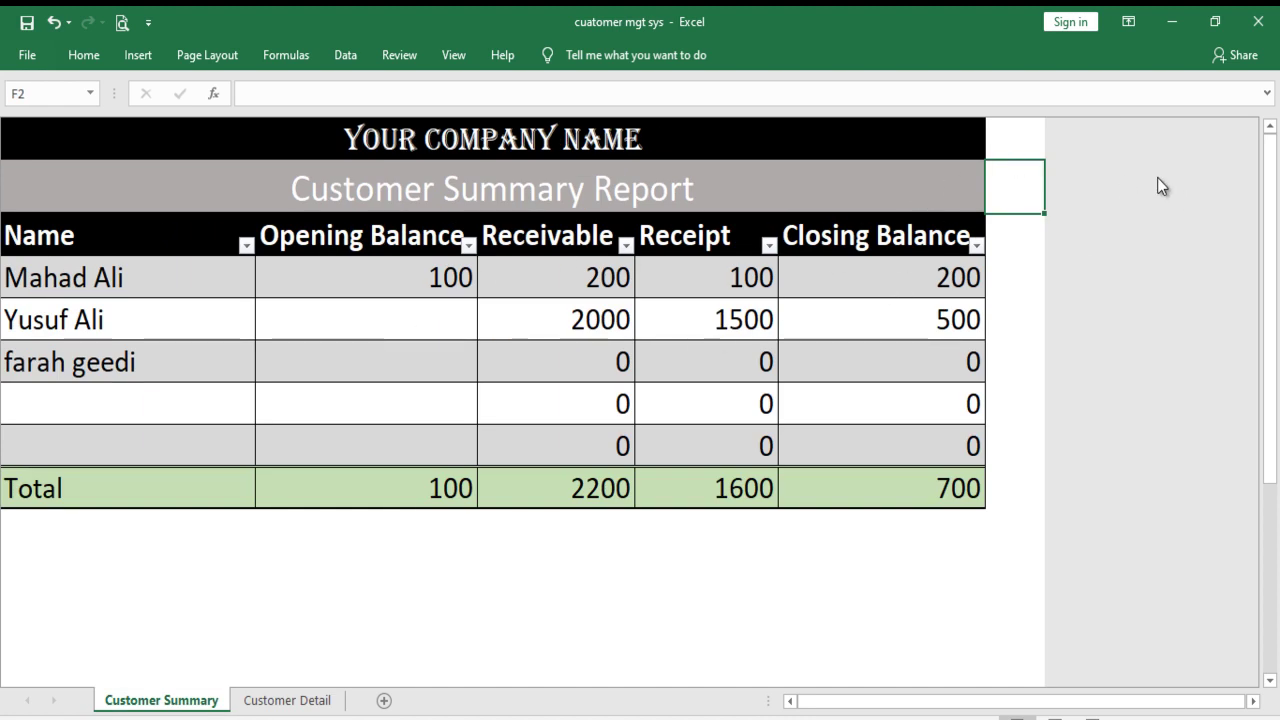
pyautogui.click(127, 63)
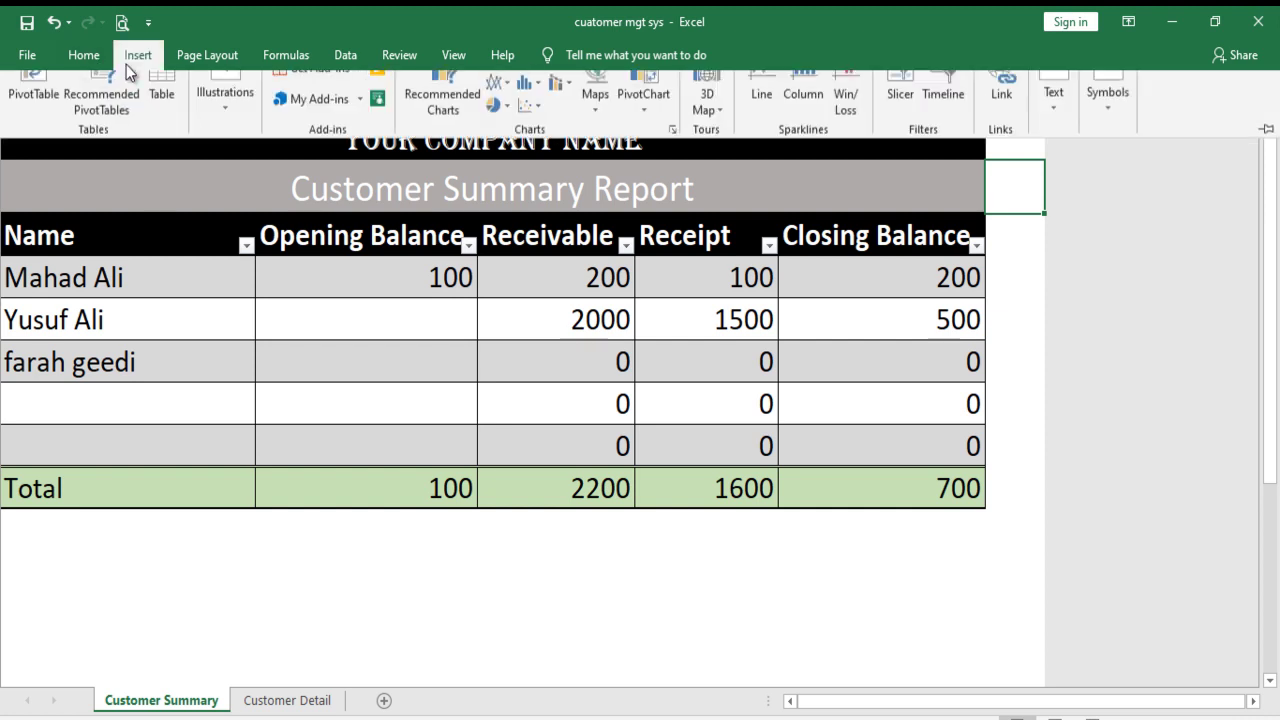
pyautogui.click(218, 133)
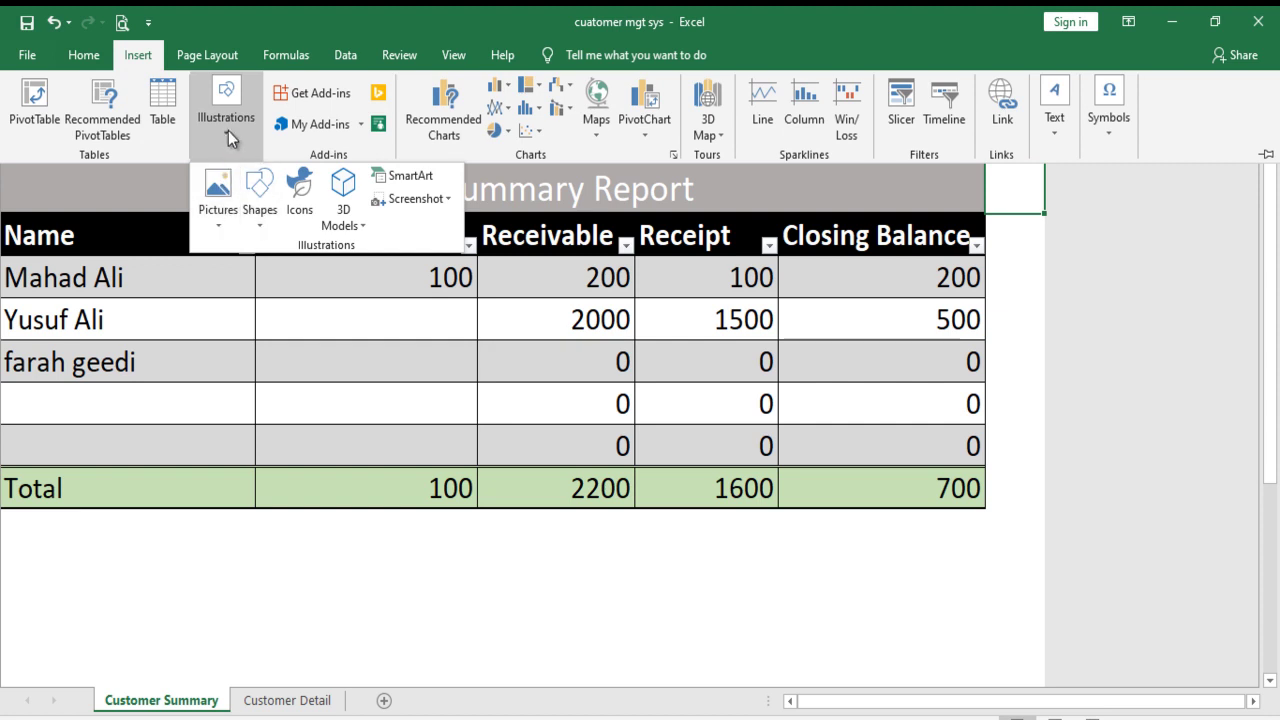
pyautogui.click(262, 228)
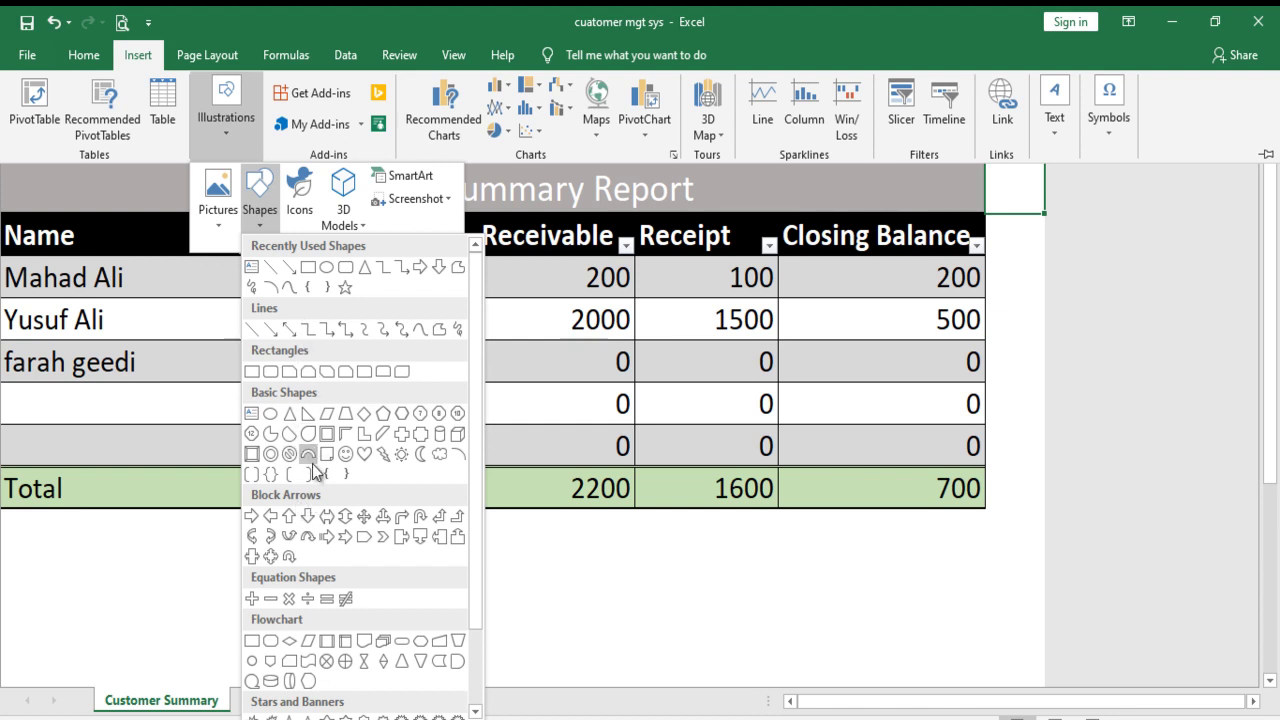
pyautogui.click(251, 515)
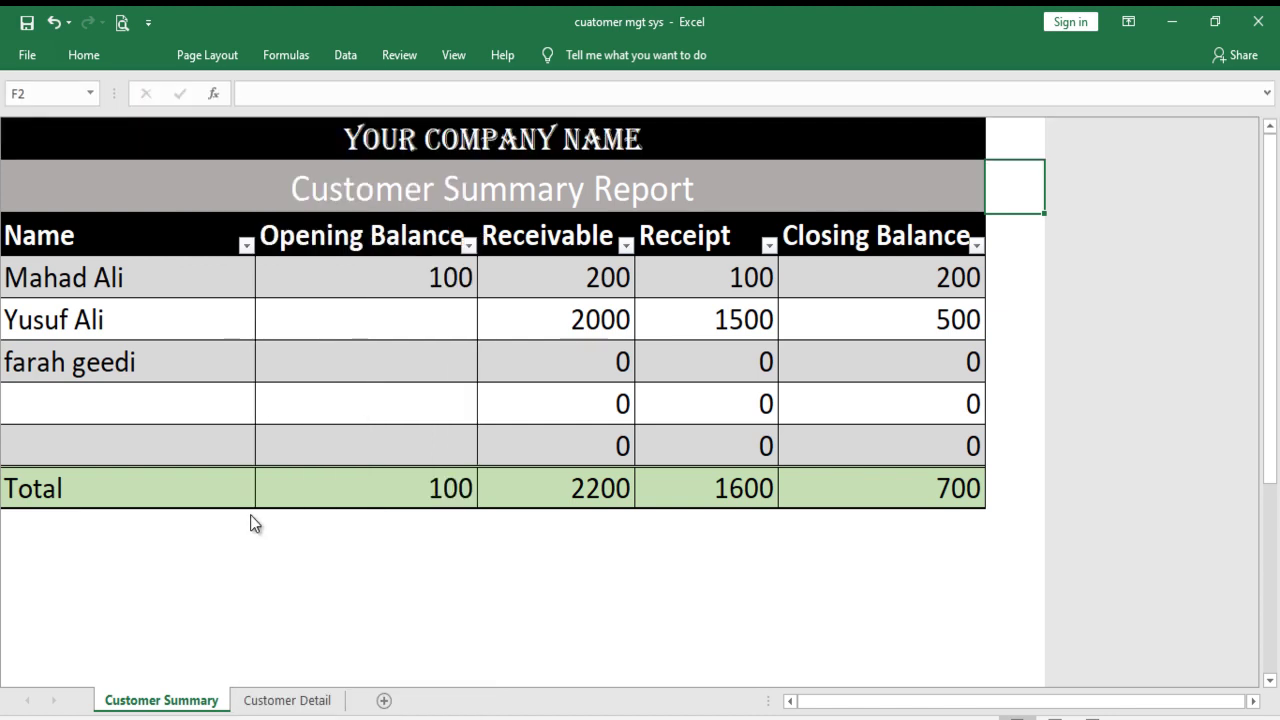
pyautogui.moveTo(1004, 166)
pyautogui.mouseDown()
pyautogui.moveTo(1045, 230)
pyautogui.moveTo(1007, 200)
pyautogui.mouseUp()
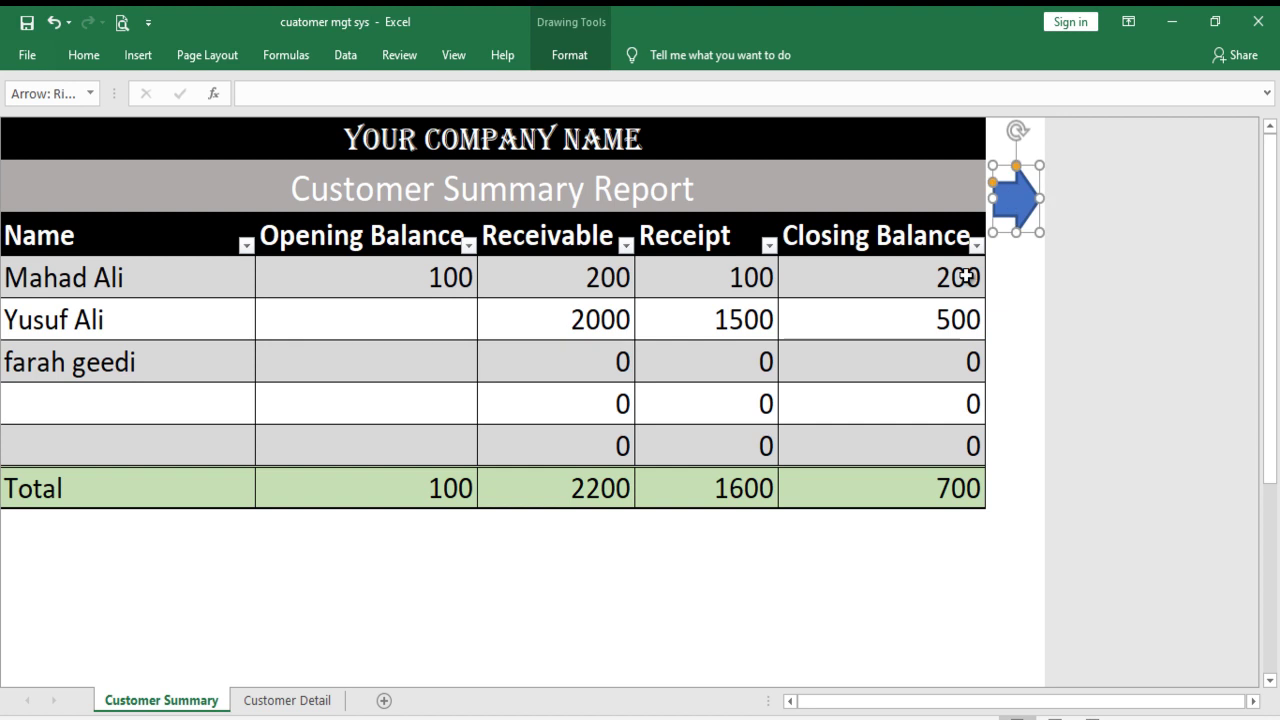
# Fill the right arrow on the Customer Summary sheet with Black, Text 1.
pyautogui.click(84, 54)
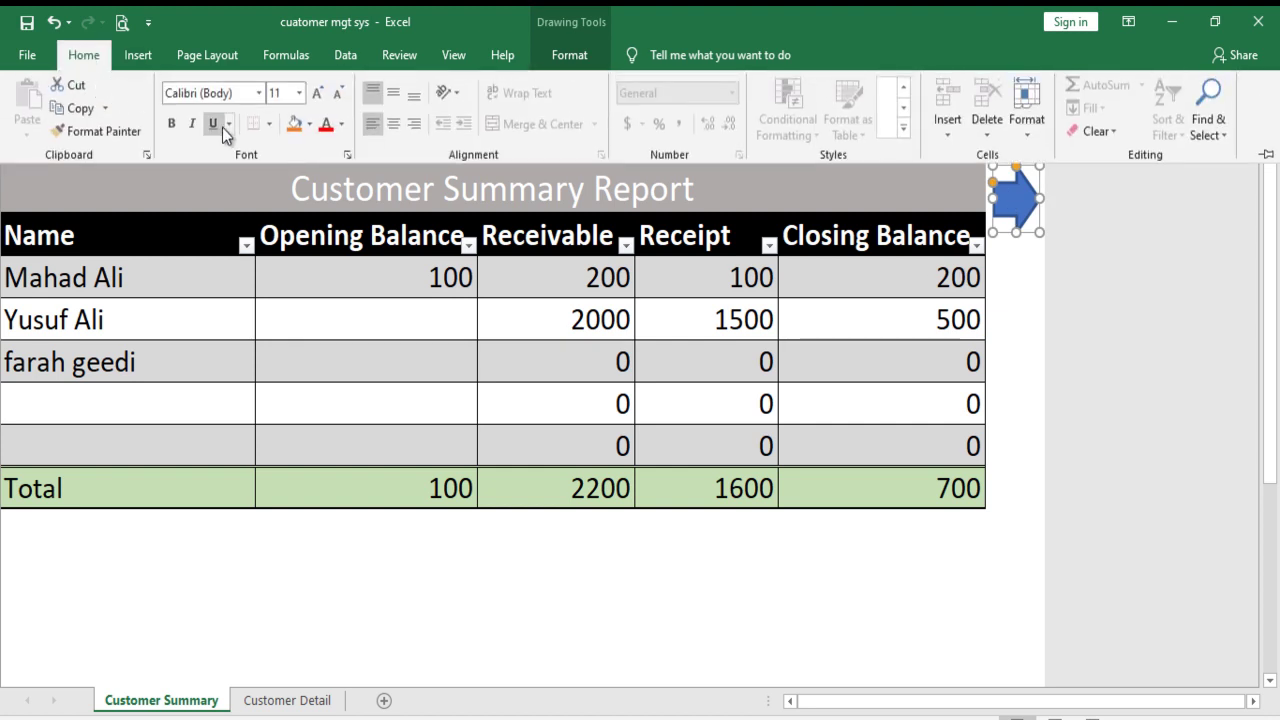
pyautogui.click(311, 125)
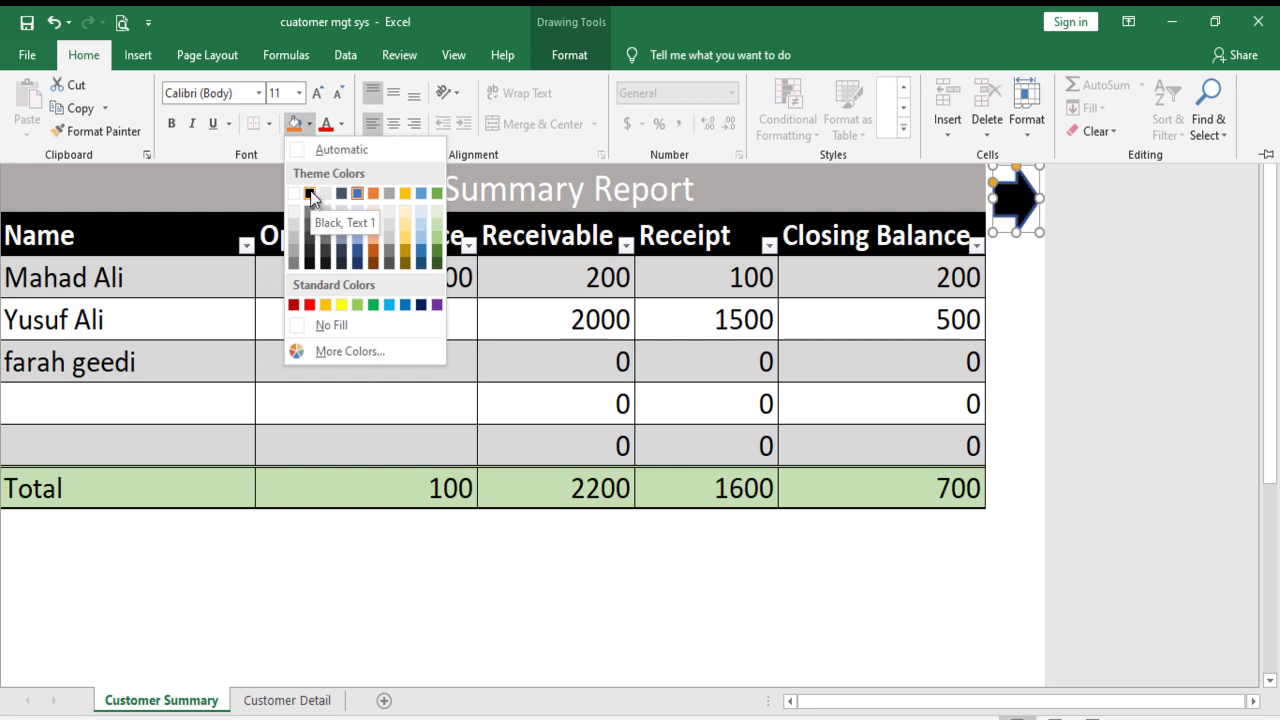
pyautogui.click(310, 196)
# Link the right arrow to cell A1 of the Customer Detail sheet as a place in this document.
pyautogui.click(1019, 203)
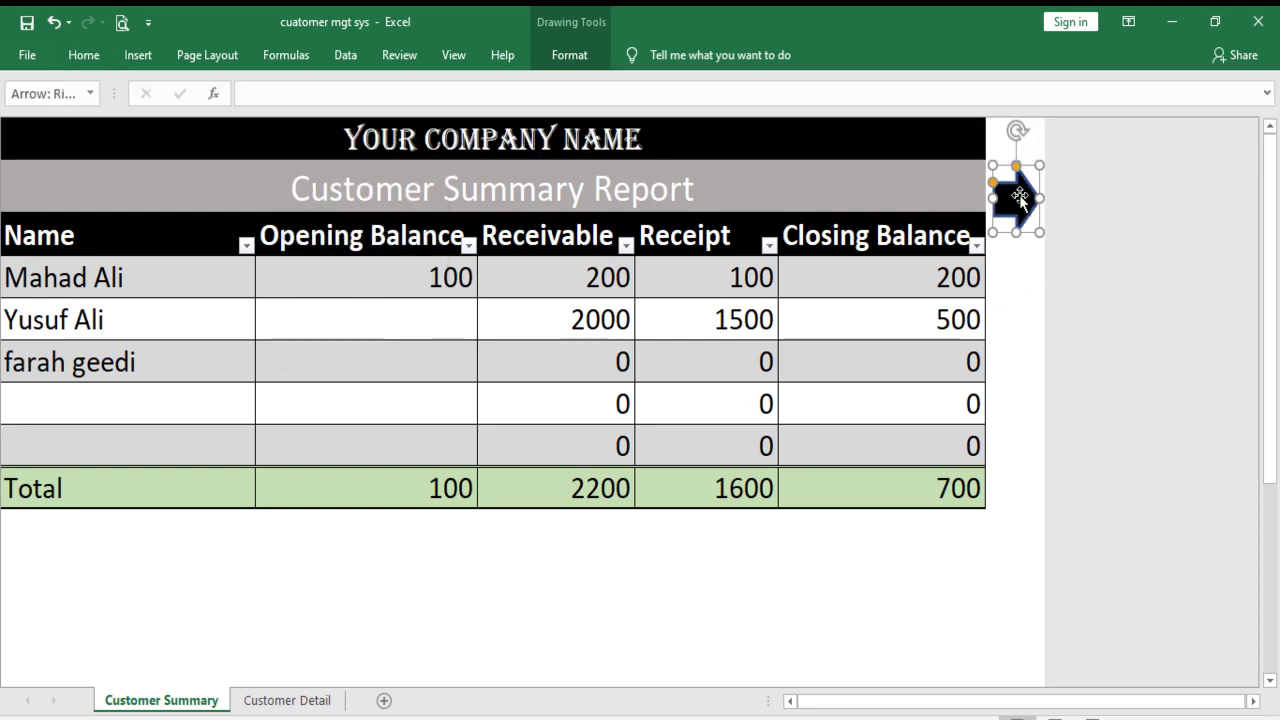
pyautogui.rightClick(1022, 203)
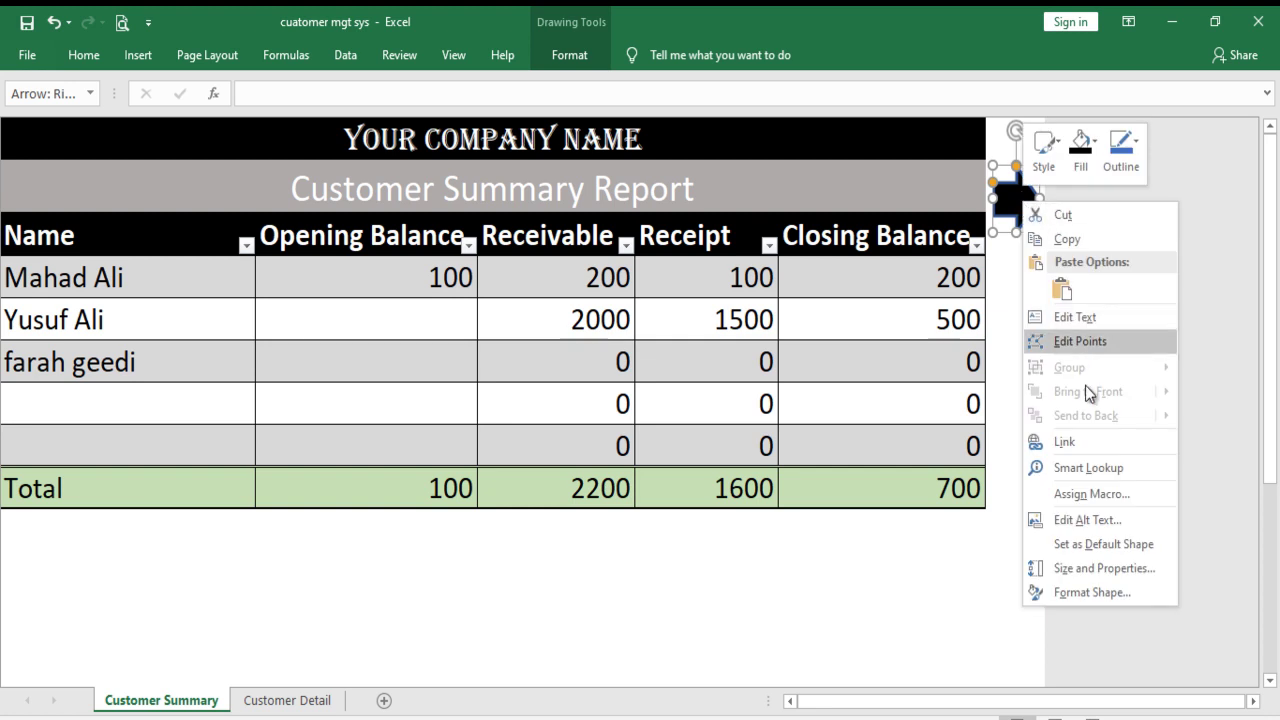
pyautogui.click(1089, 440)
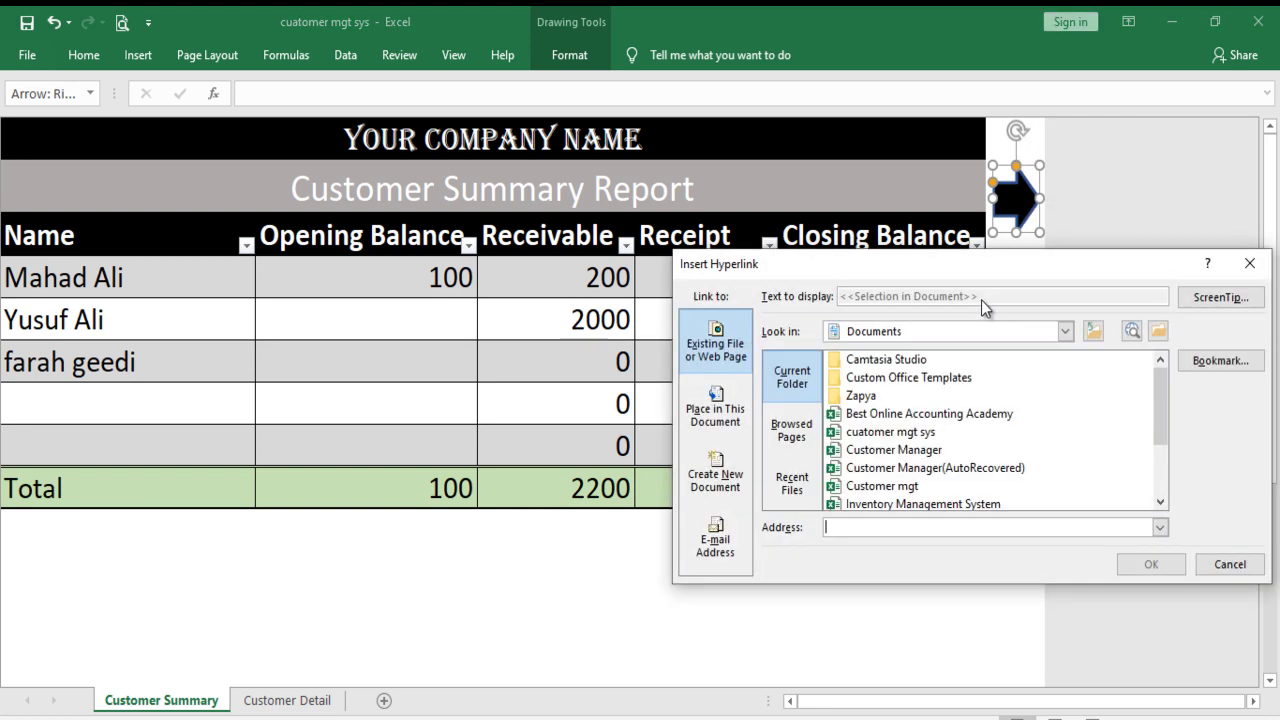
pyautogui.click(722, 418)
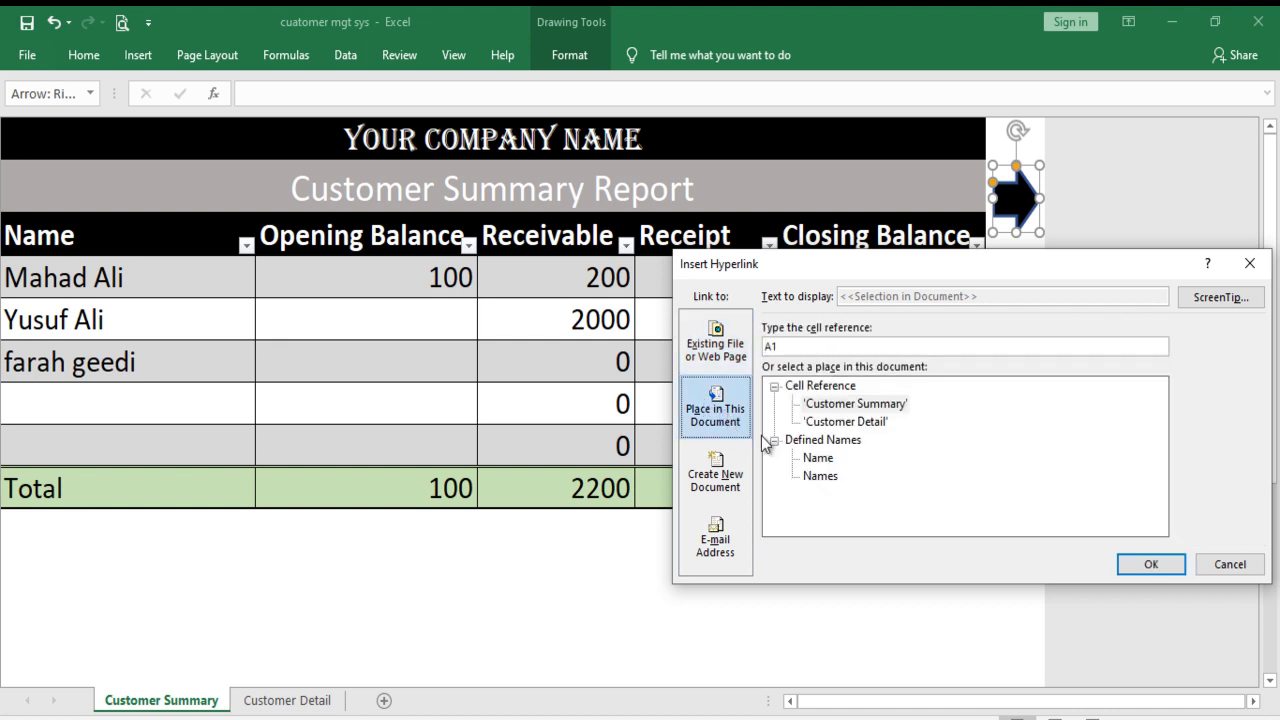
pyautogui.click(878, 422)
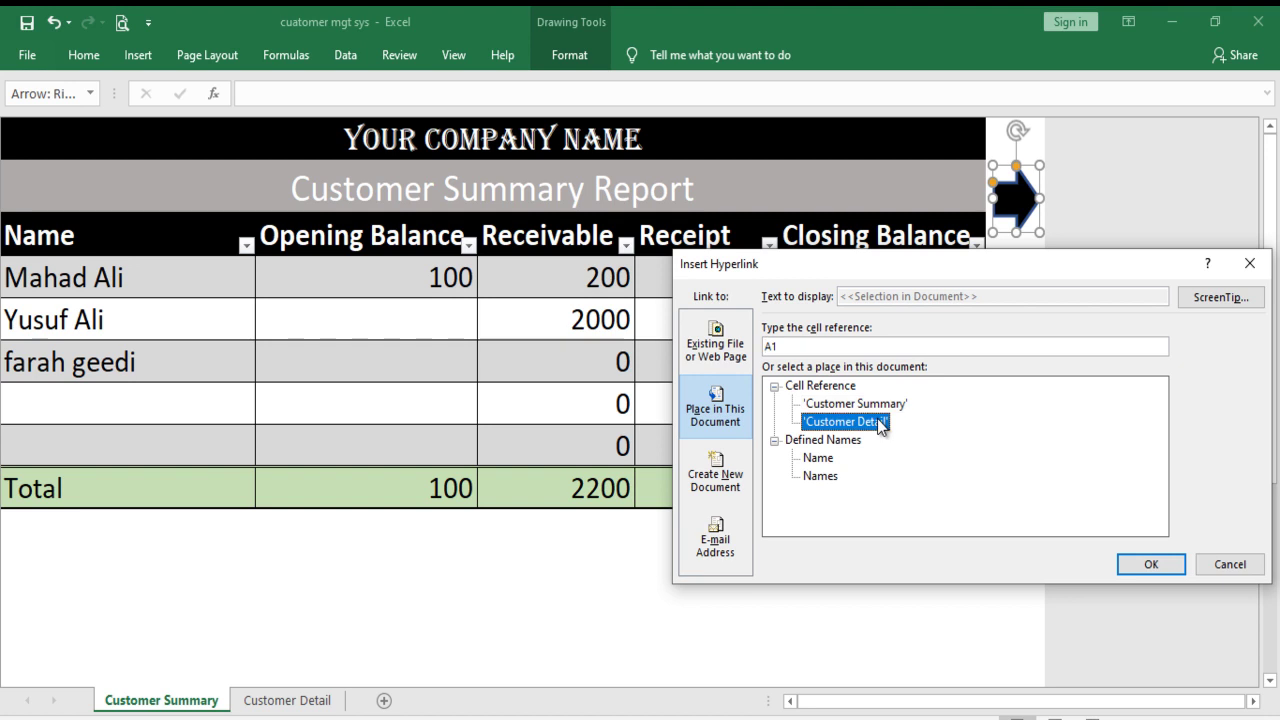
pyautogui.click(1148, 566)
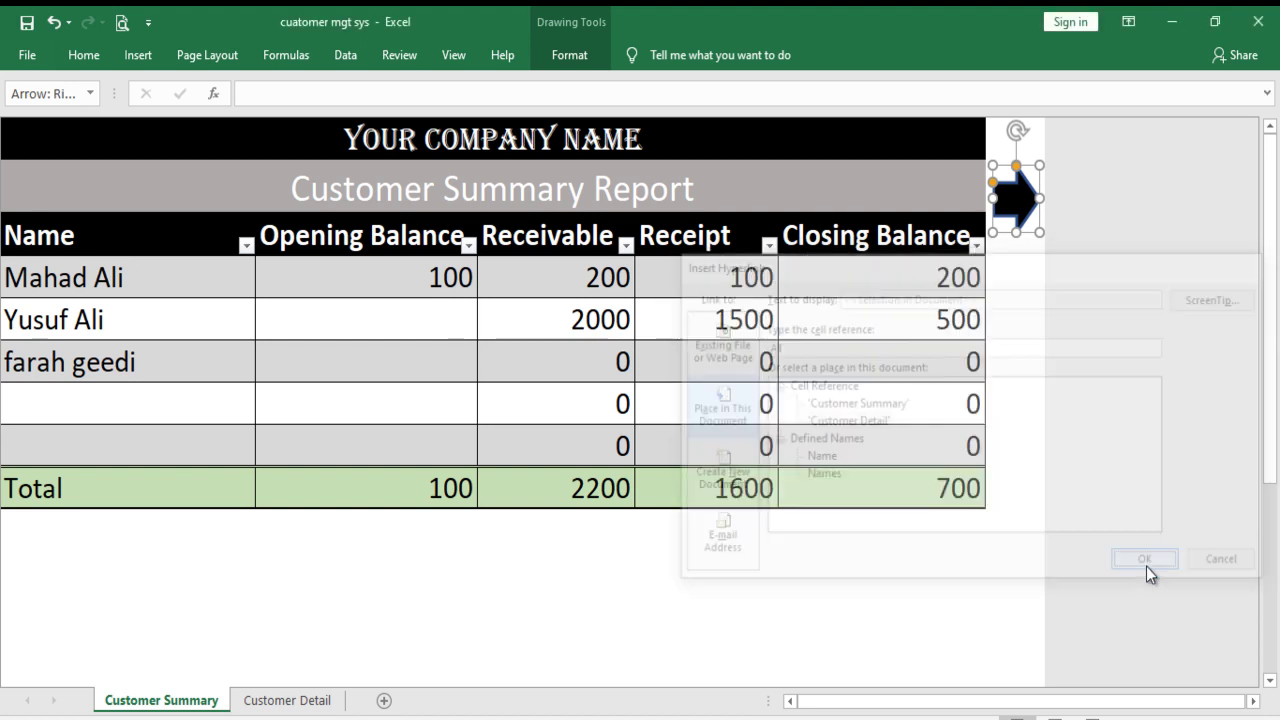
# Draw a small left block arrow in column F beside the Customer Detail Report title on the Customer Detail sheet.
pyautogui.click(297, 702)
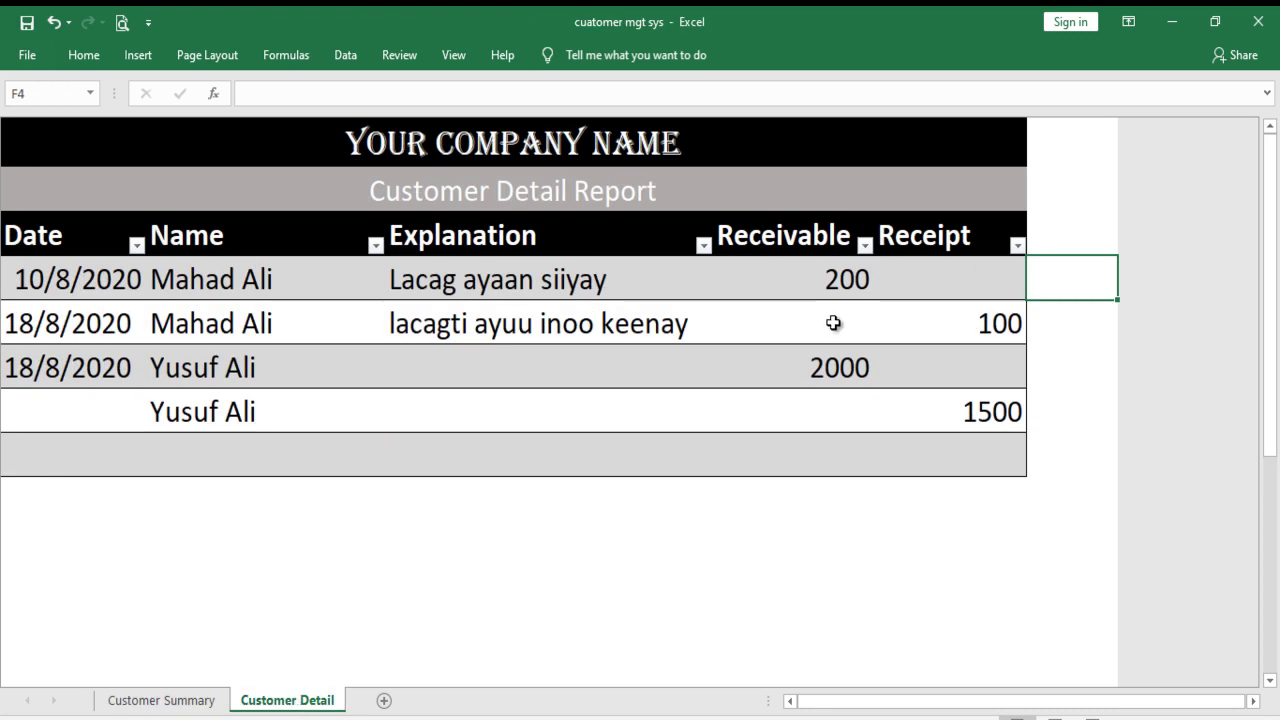
pyautogui.click(120, 60)
pyautogui.click(227, 138)
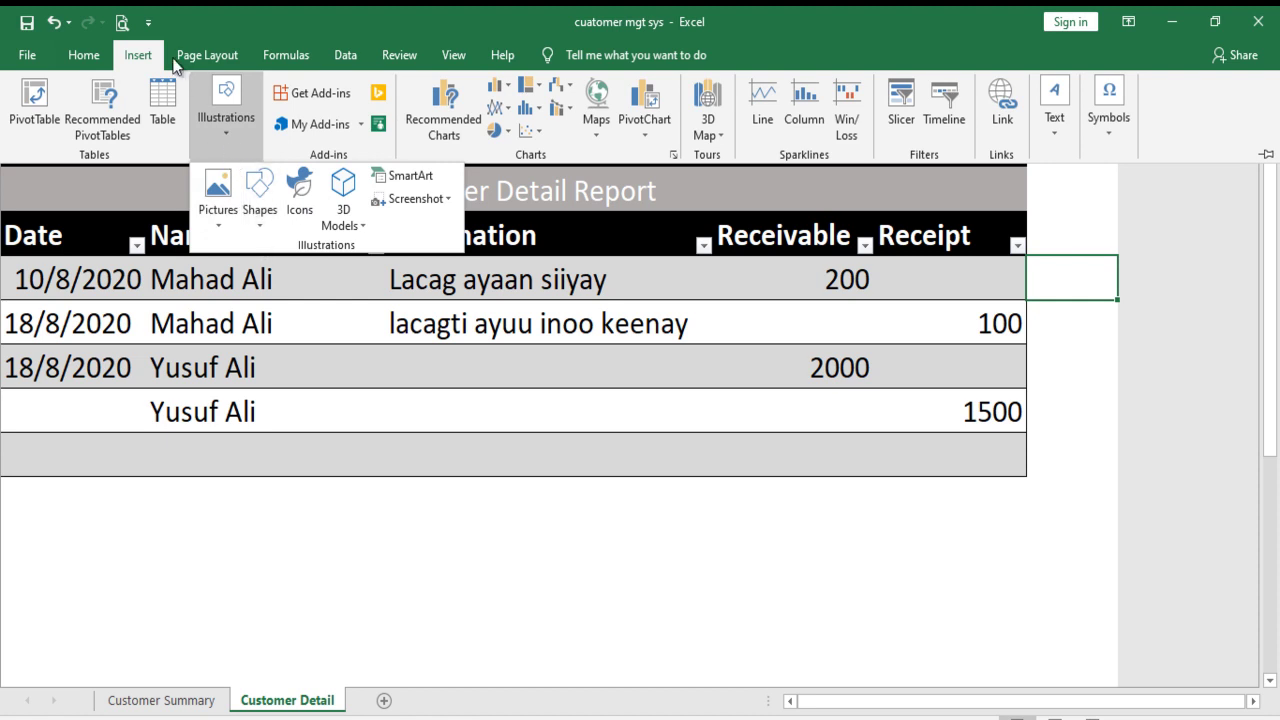
pyautogui.click(140, 55)
pyautogui.click(140, 55)
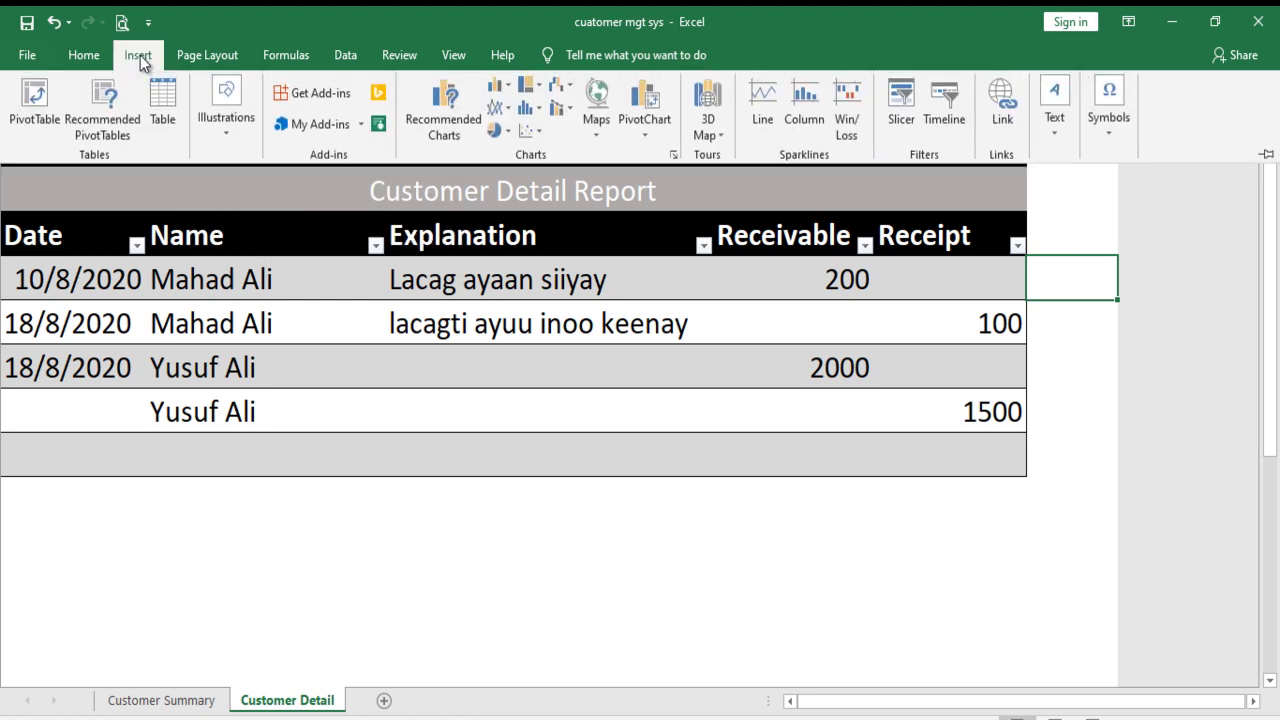
pyautogui.click(218, 136)
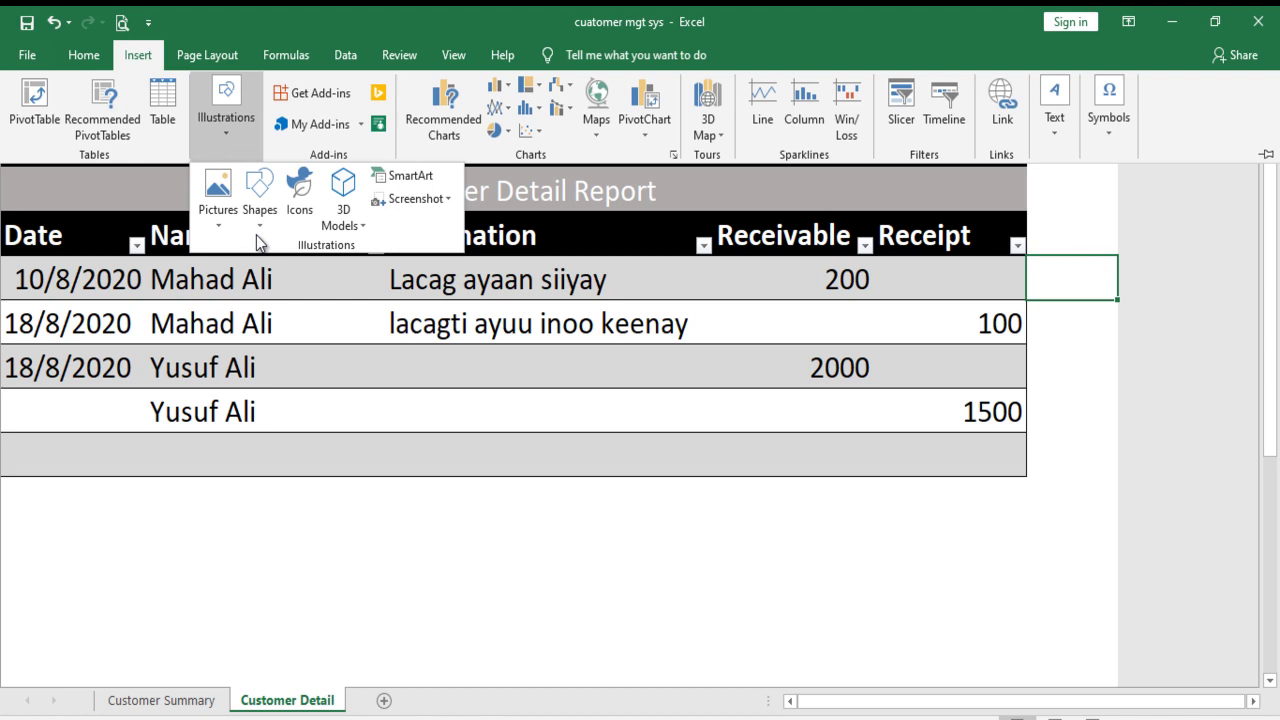
pyautogui.click(259, 192)
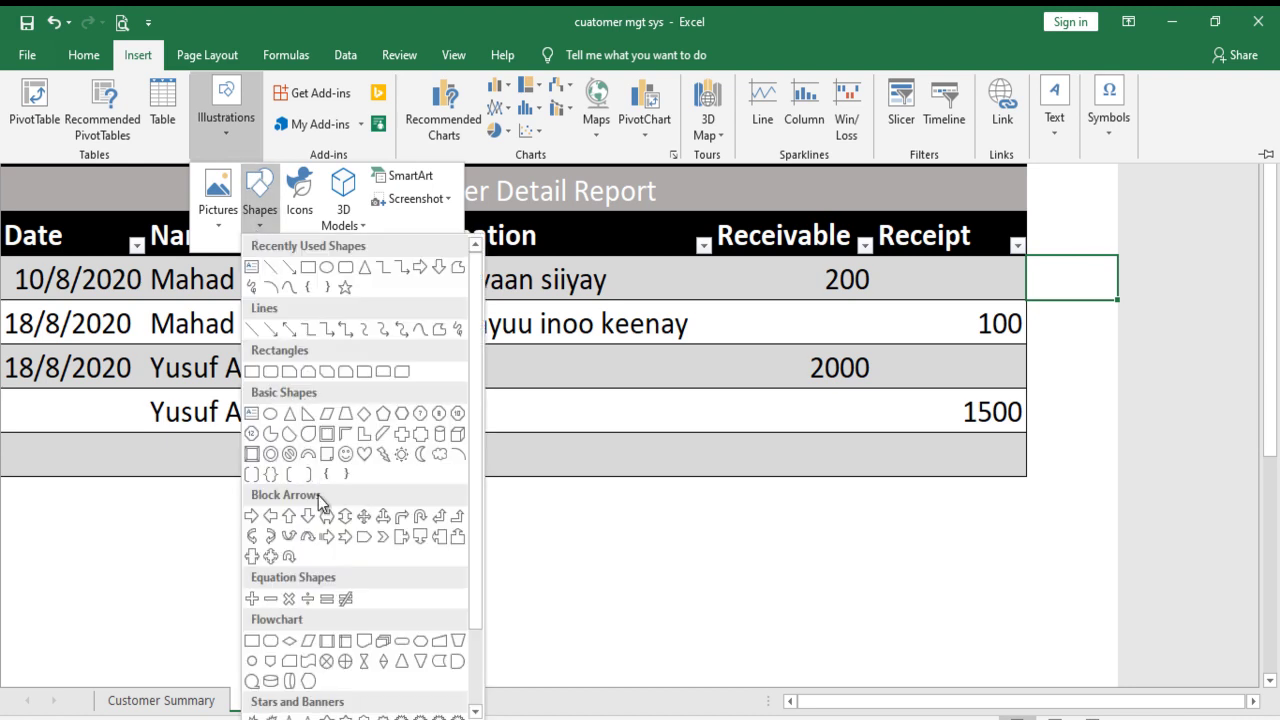
pyautogui.click(268, 518)
pyautogui.moveTo(1047, 198)
pyautogui.mouseDown()
pyautogui.moveTo(1106, 257)
pyautogui.moveTo(1071, 214)
pyautogui.mouseUp()
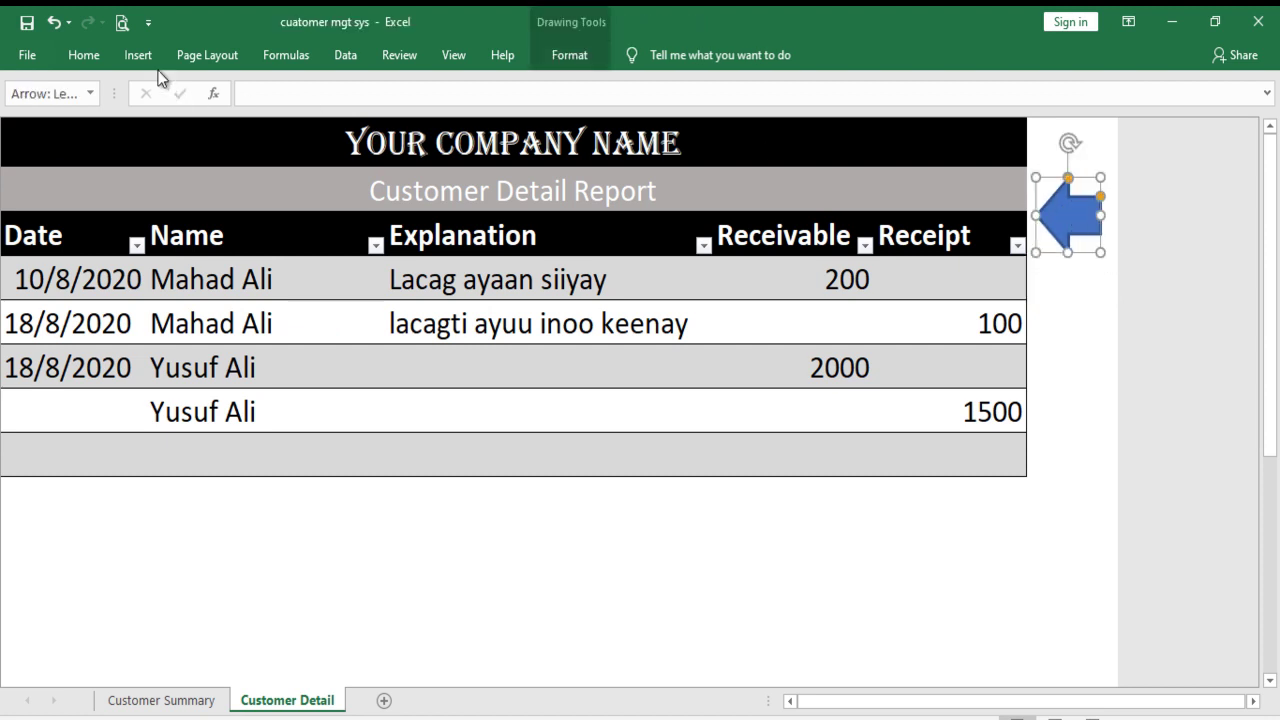
# Fill the left arrow on the Customer Detail sheet with the black theme color.
pyautogui.click(88, 58)
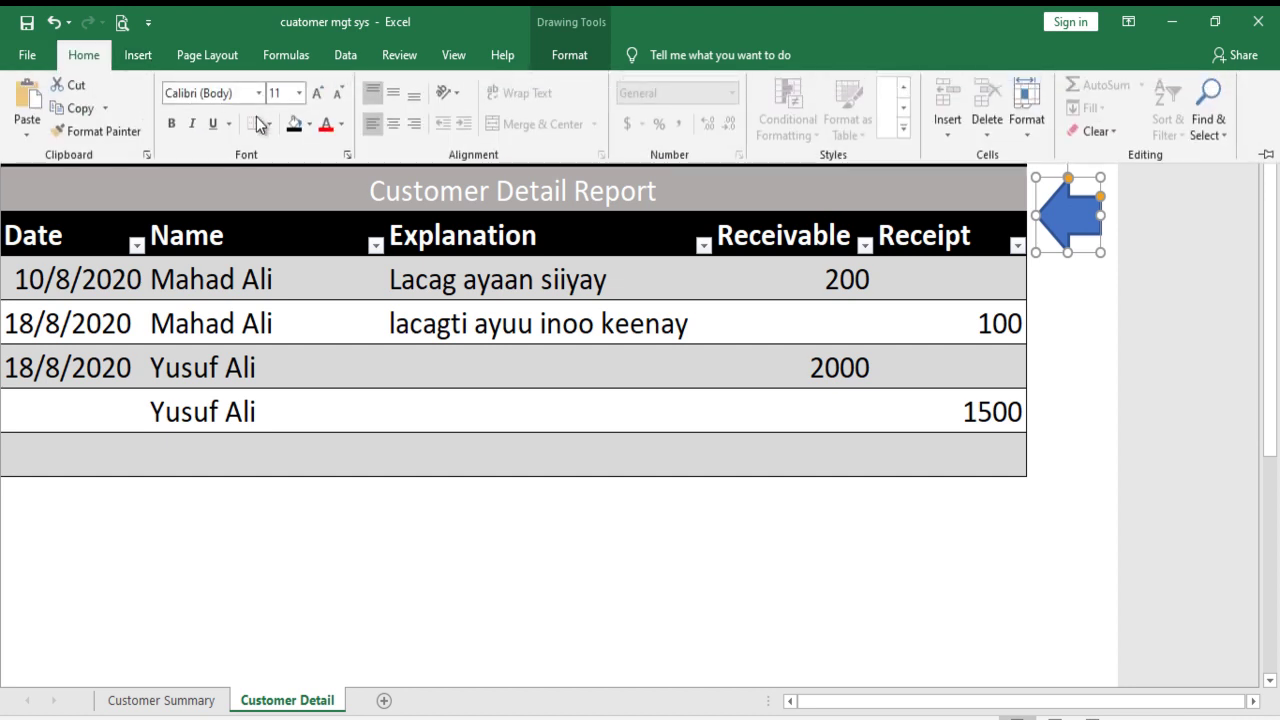
pyautogui.click(309, 124)
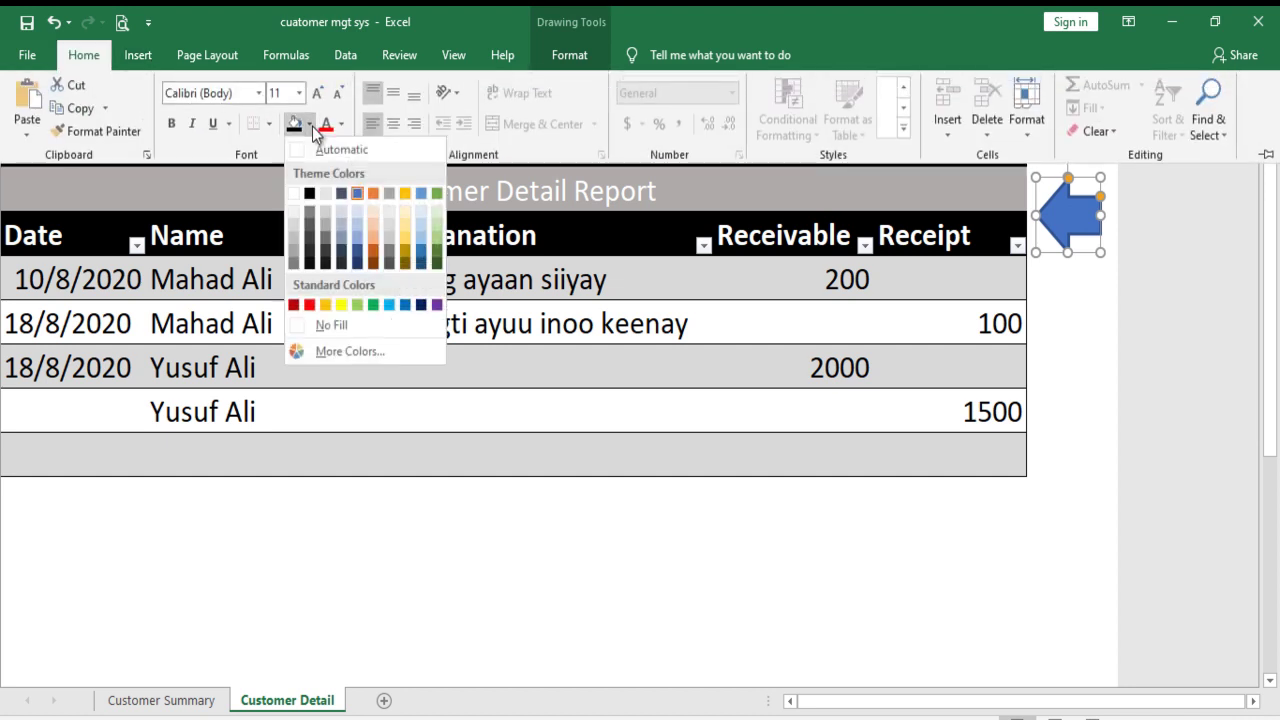
pyautogui.click(310, 195)
# Link the left arrow to cell A1 of the Customer Summary sheet as a place in this document, and deselect the arrow.
pyautogui.rightClick(1054, 215)
pyautogui.click(1111, 446)
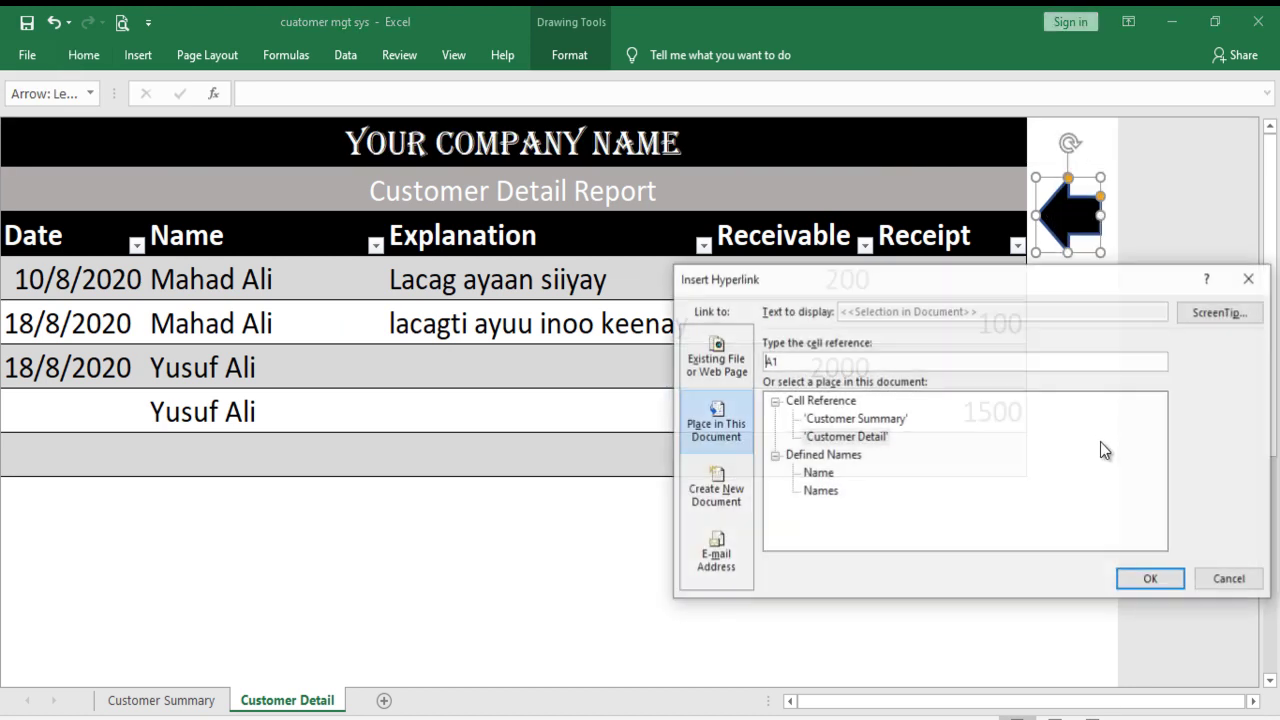
pyautogui.click(726, 418)
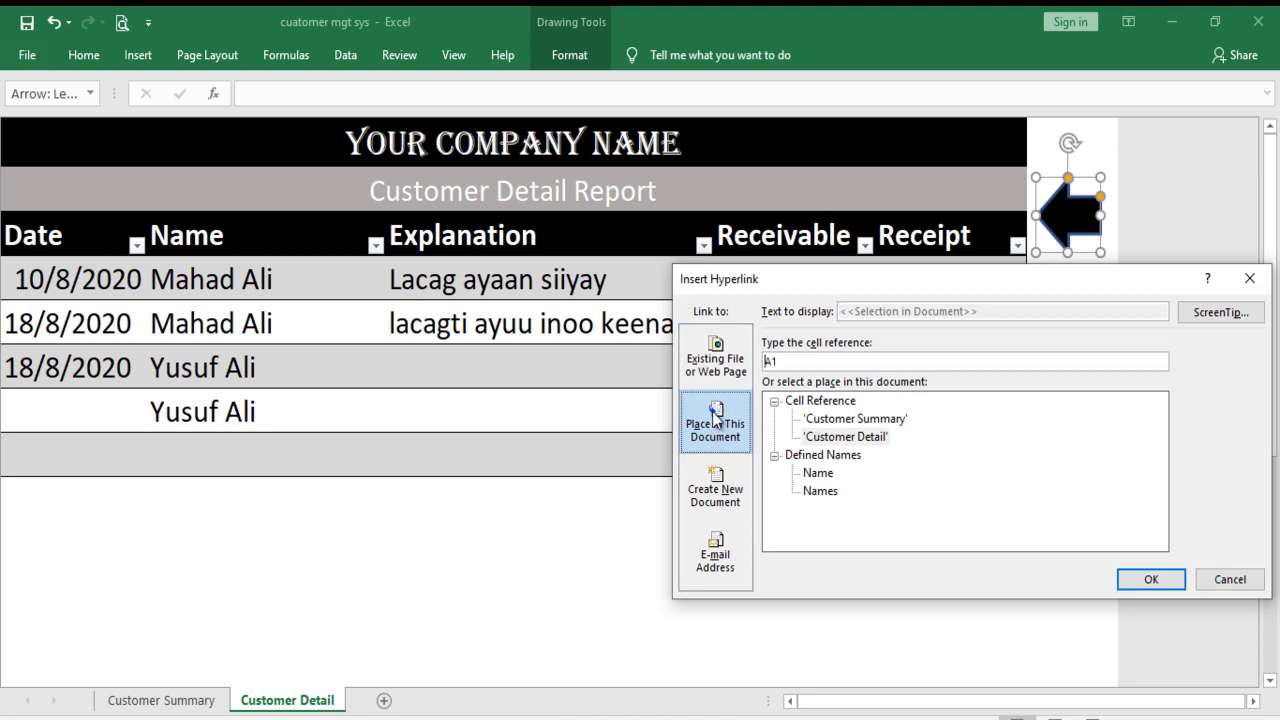
pyautogui.click(863, 420)
pyautogui.click(1151, 580)
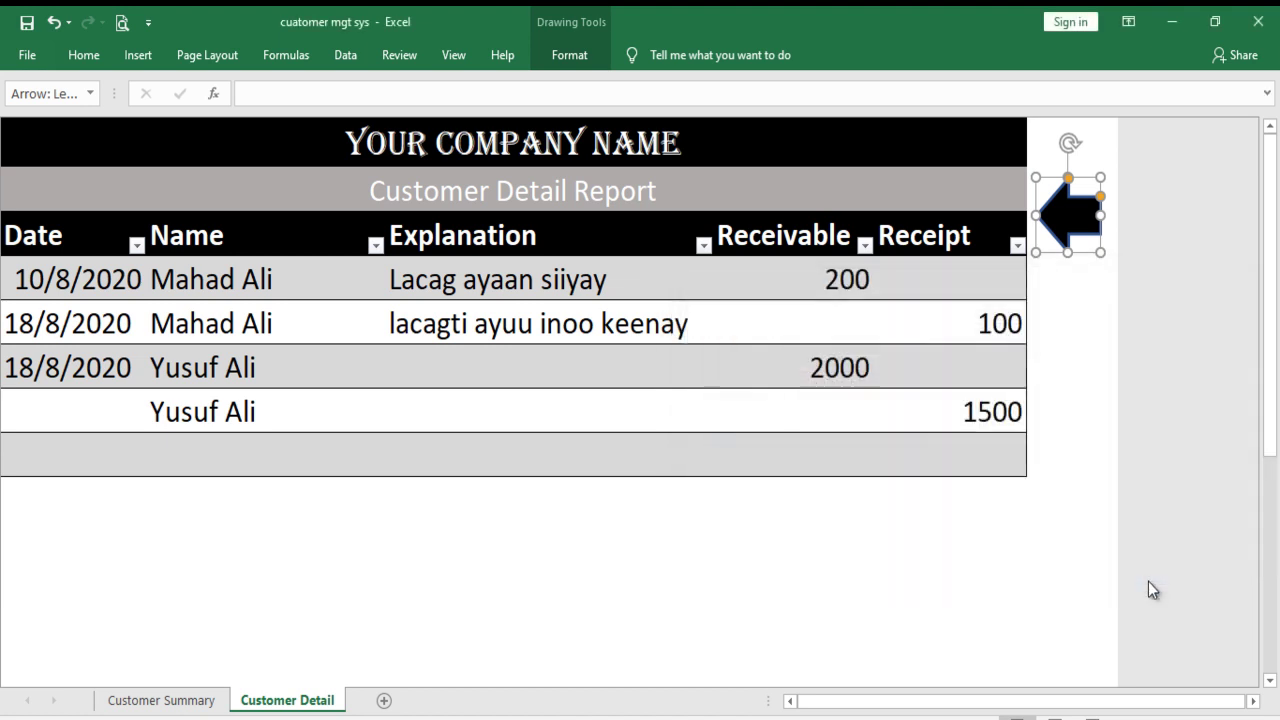
pyautogui.click(1072, 332)
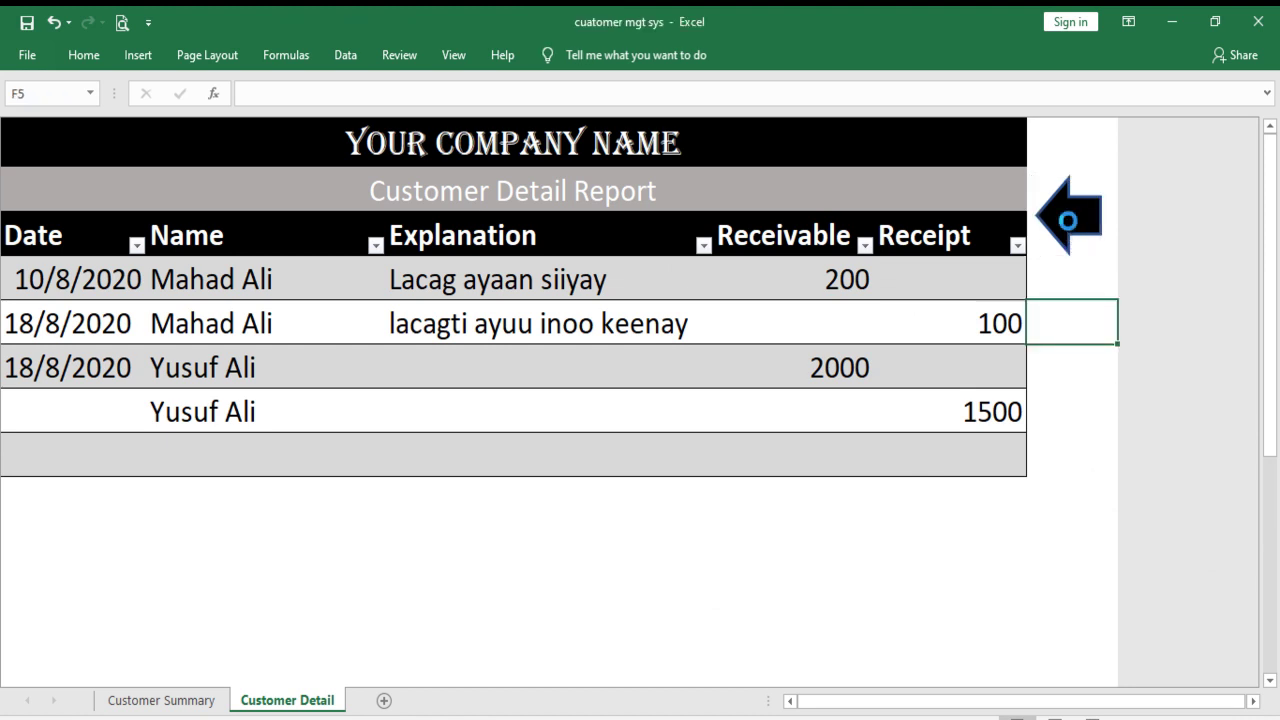
# Test both arrow links by going back and forth between the Customer Detail and Customer Summary sheets.
pyautogui.click(1068, 225)
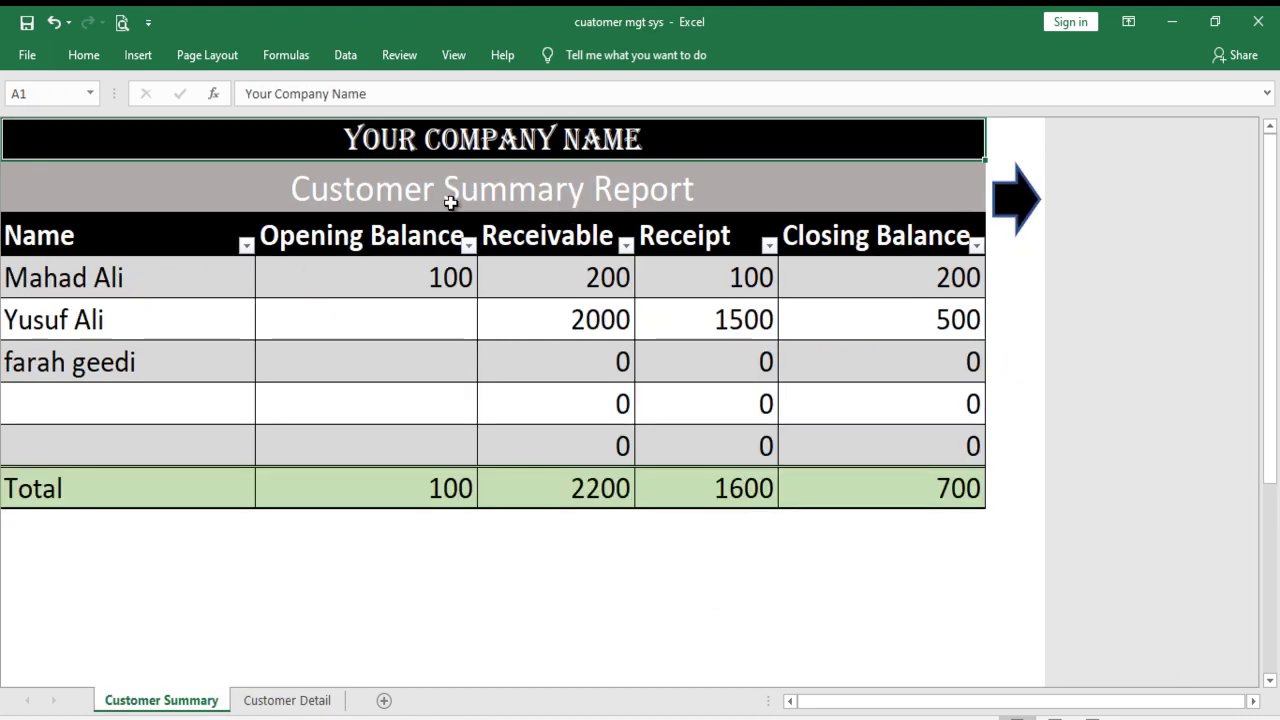
pyautogui.click(1020, 197)
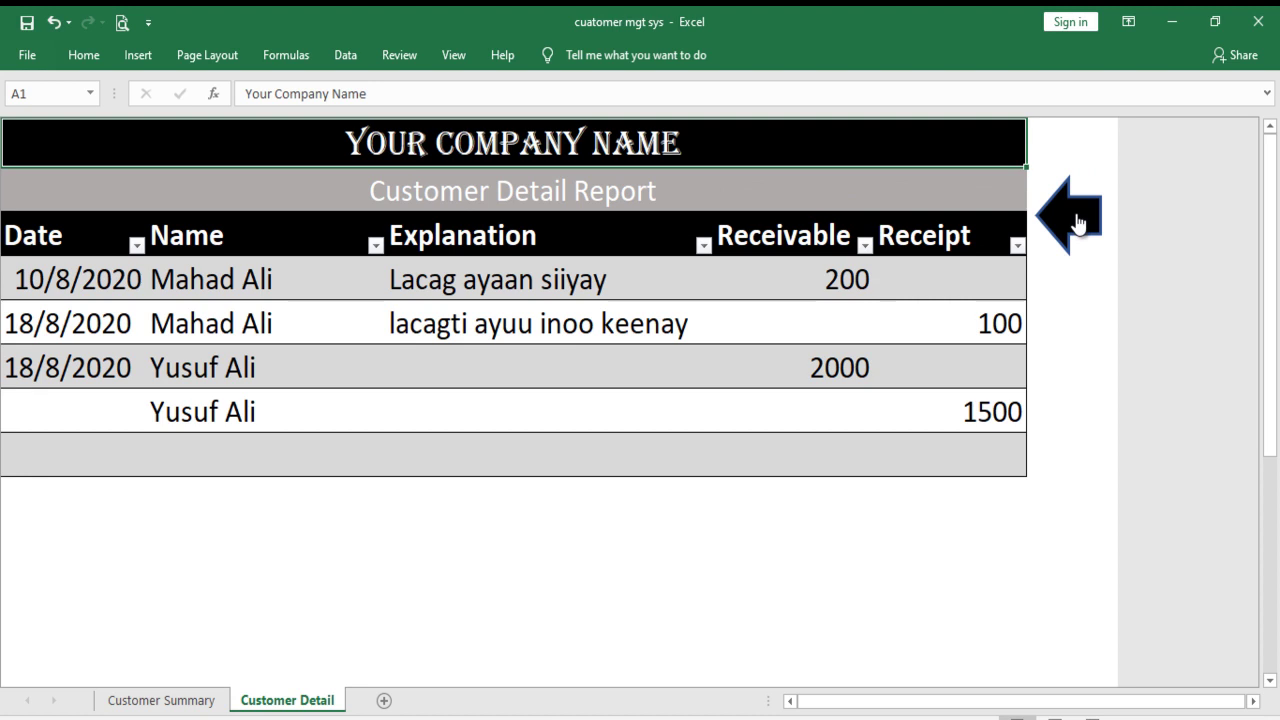
pyautogui.click(1076, 214)
pyautogui.click(1033, 205)
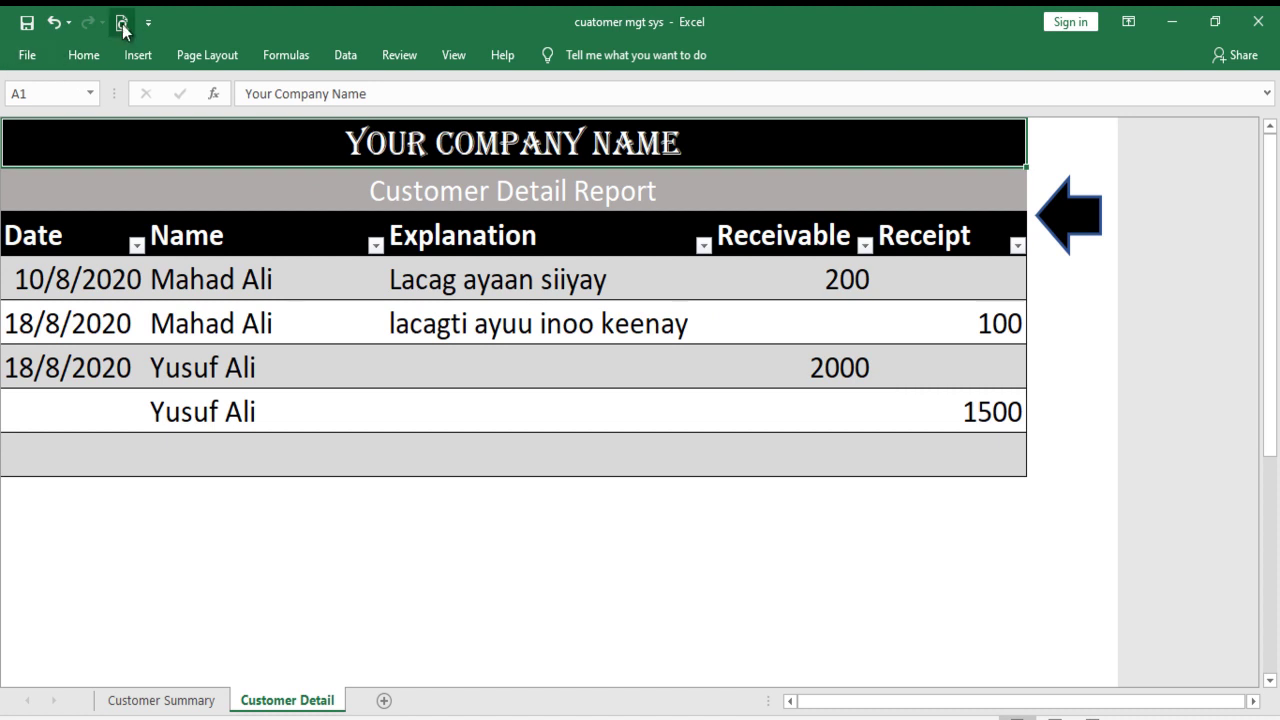
# Check the print preview of the Customer Detail sheet and return to the worksheet.
pyautogui.click(33, 54)
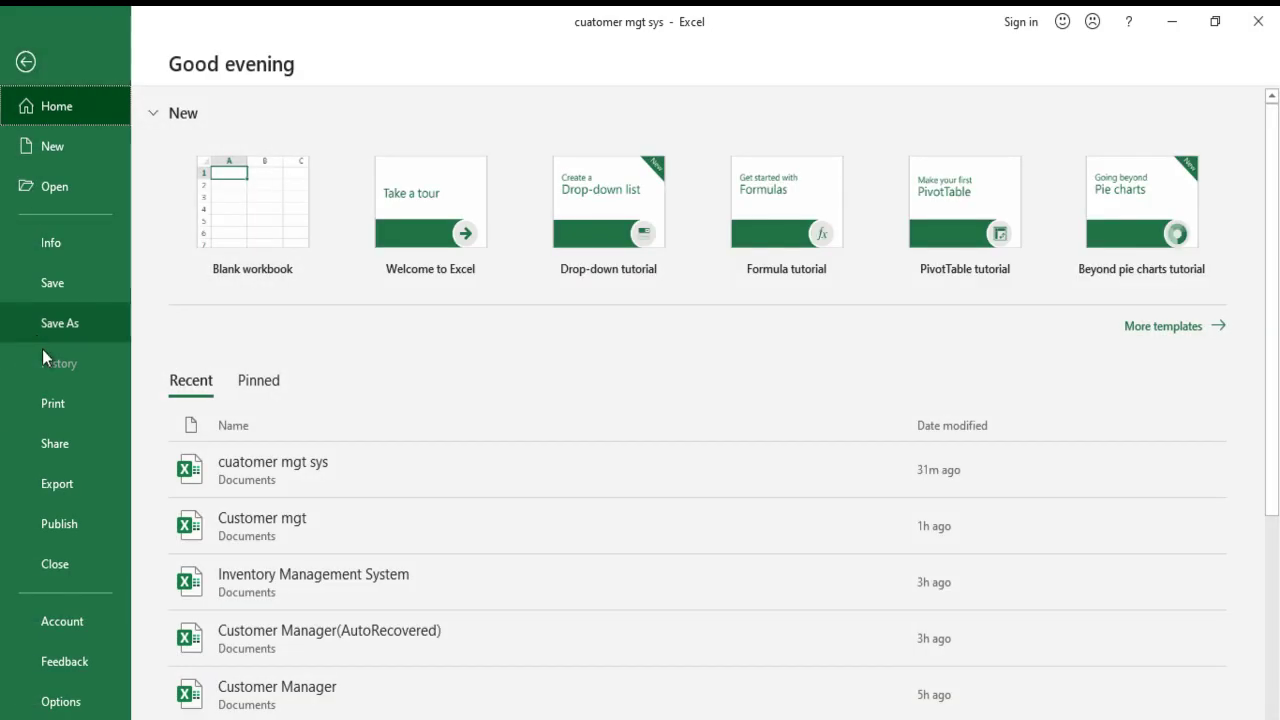
pyautogui.click(60, 409)
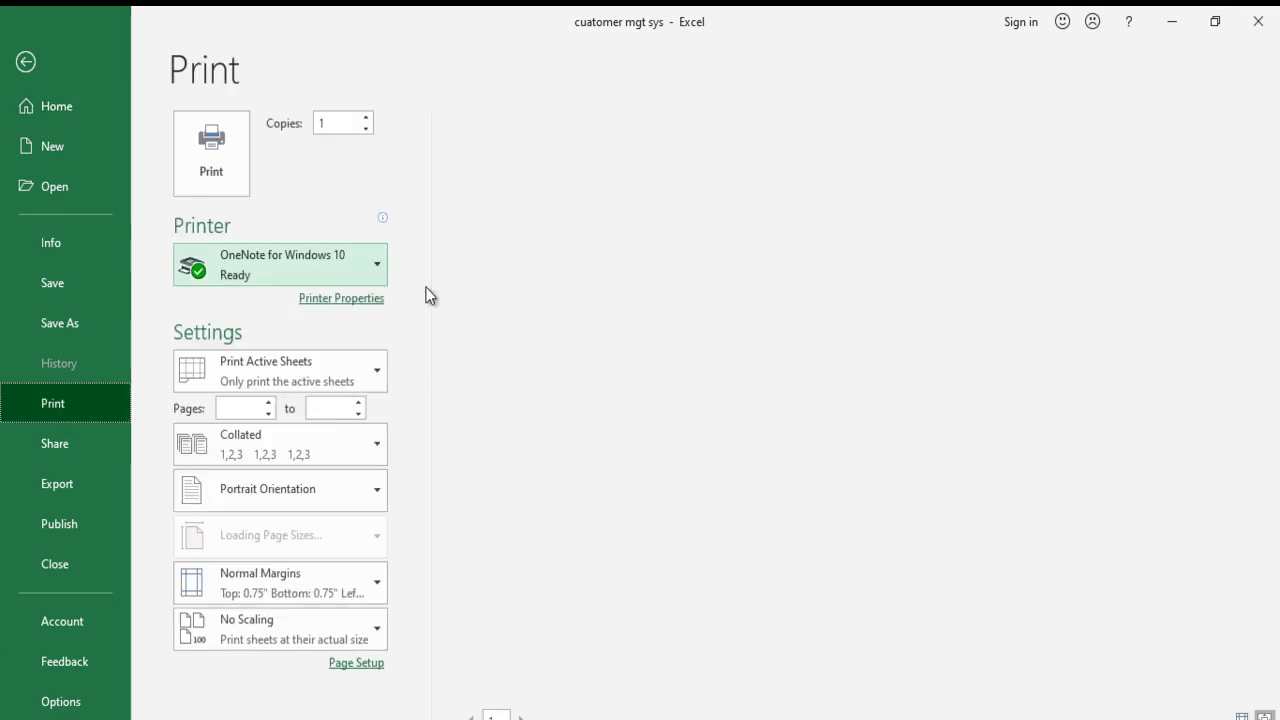
pyautogui.click(882, 230)
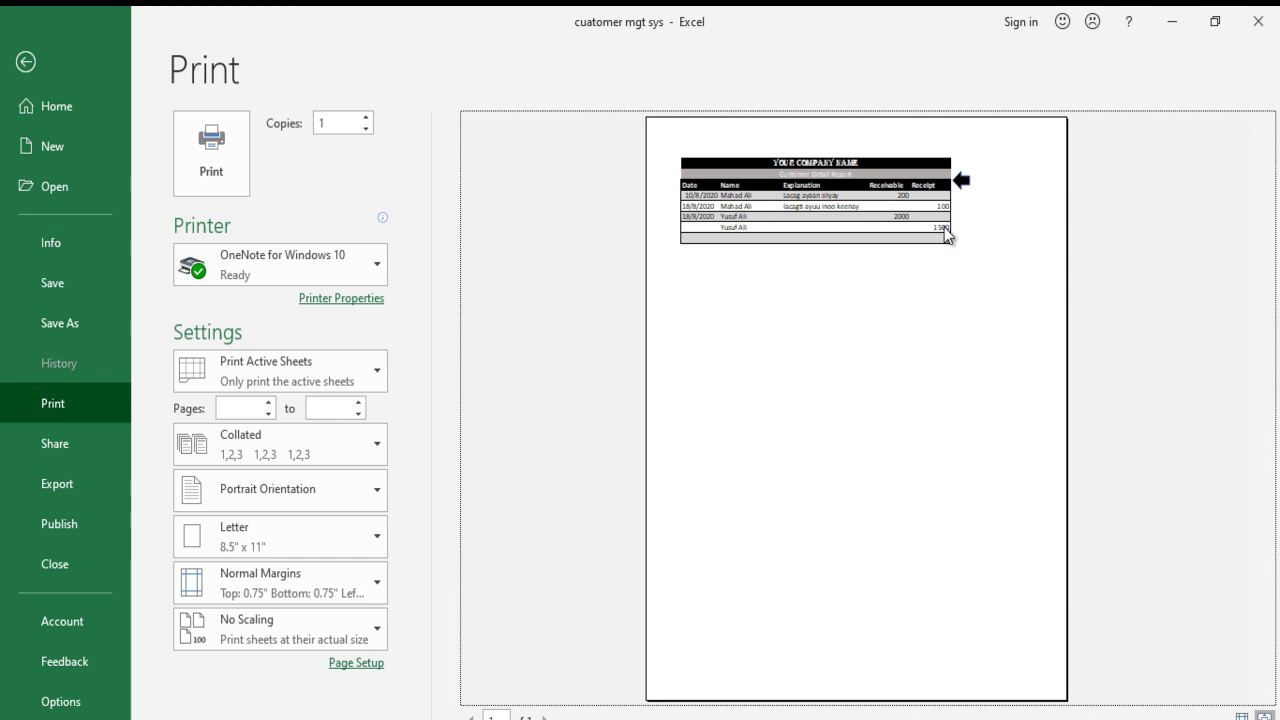
pyautogui.click(26, 64)
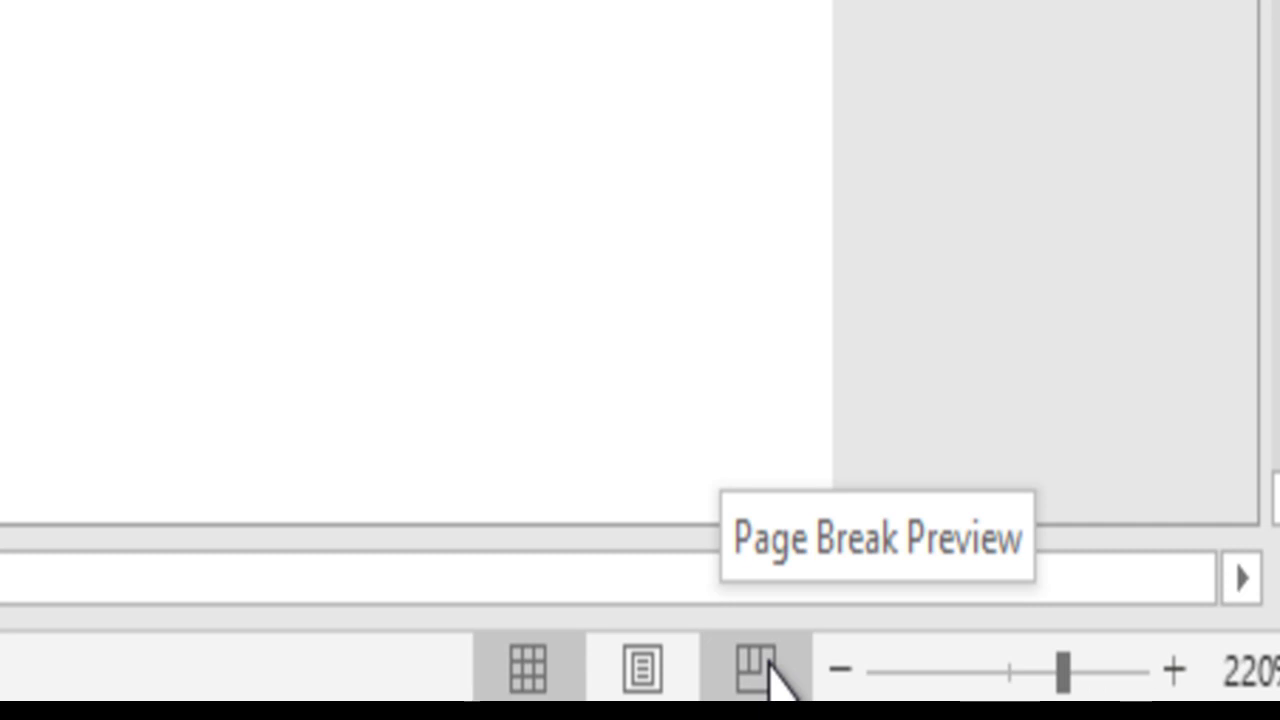
# Exclude the arrow's column from the Customer Detail print area in Page Break Preview, and return to Normal view.
pyautogui.click(766, 662)
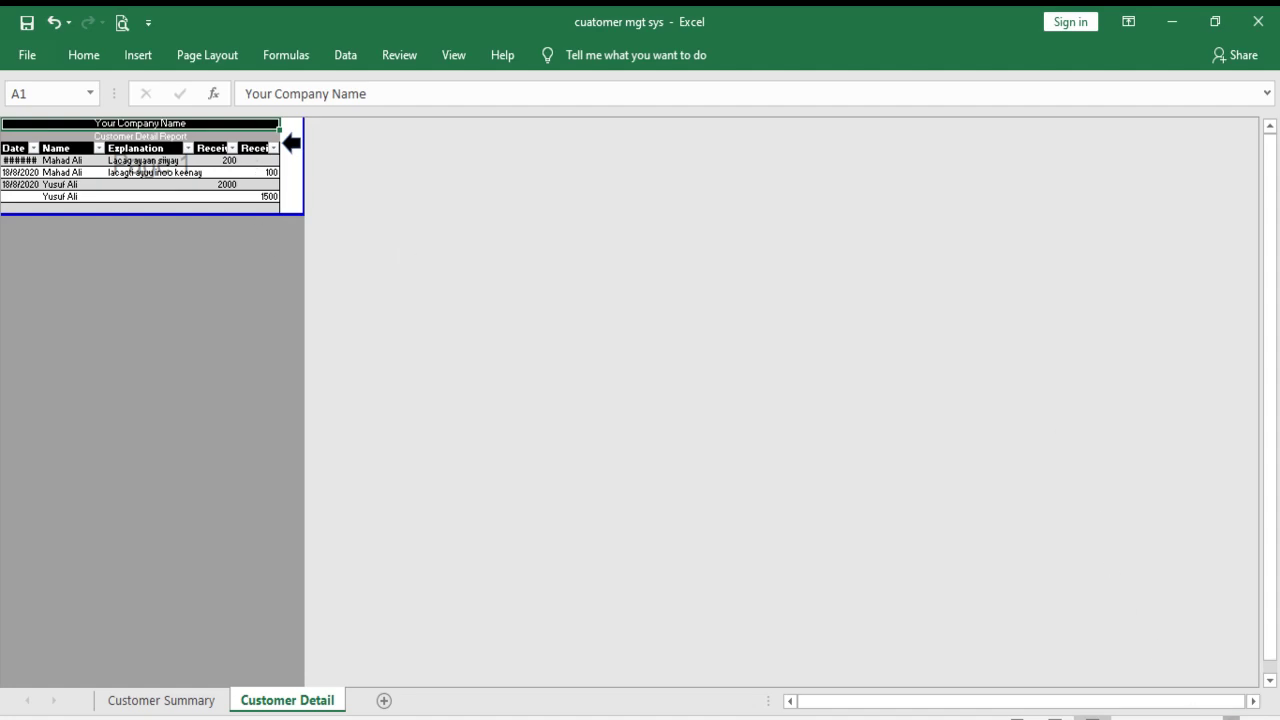
pyautogui.click(1230, 718)
pyautogui.click(1230, 718)
pyautogui.click(1233, 718)
pyautogui.click(1233, 718)
pyautogui.click(1233, 718)
pyautogui.click(1233, 718)
pyautogui.click(1233, 718)
pyautogui.click(1233, 718)
pyautogui.click(1233, 718)
pyautogui.click(1233, 718)
pyautogui.click(1233, 718)
pyautogui.click(1233, 718)
pyautogui.click(1233, 718)
pyautogui.click(1233, 718)
pyautogui.click(1275, 360)
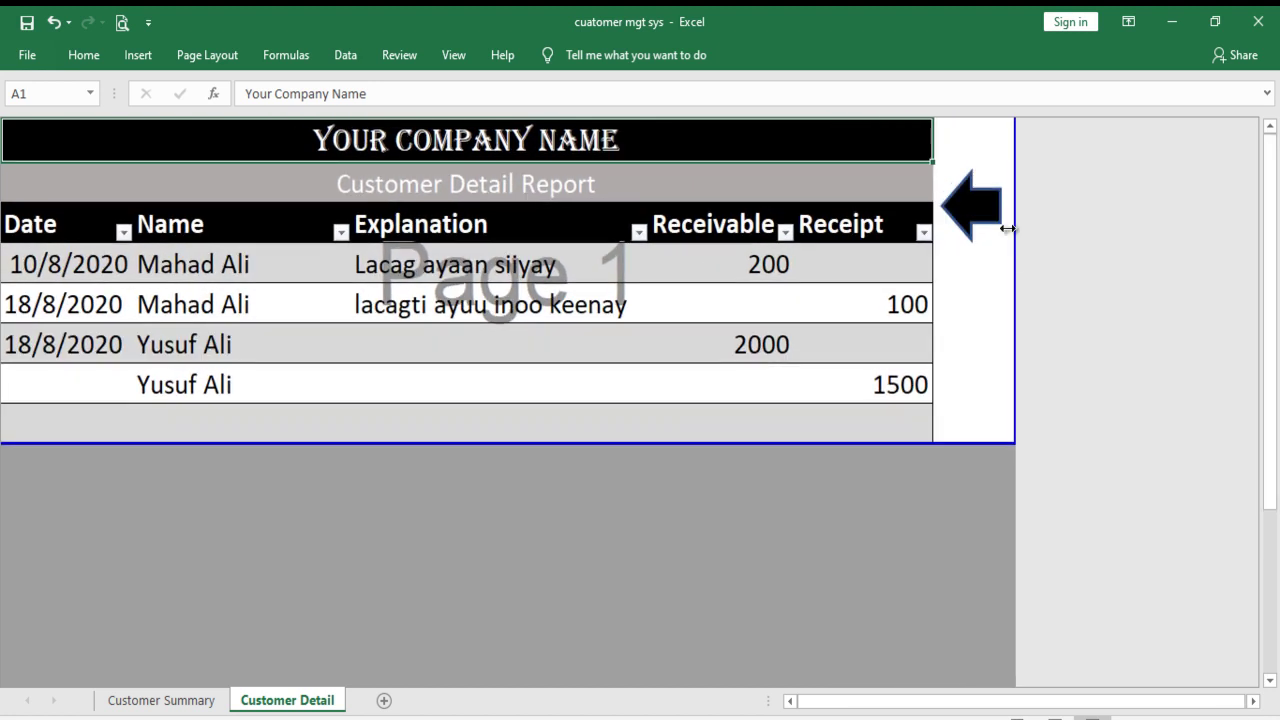
pyautogui.moveTo(1014, 225); pyautogui.dragTo(952, 212)
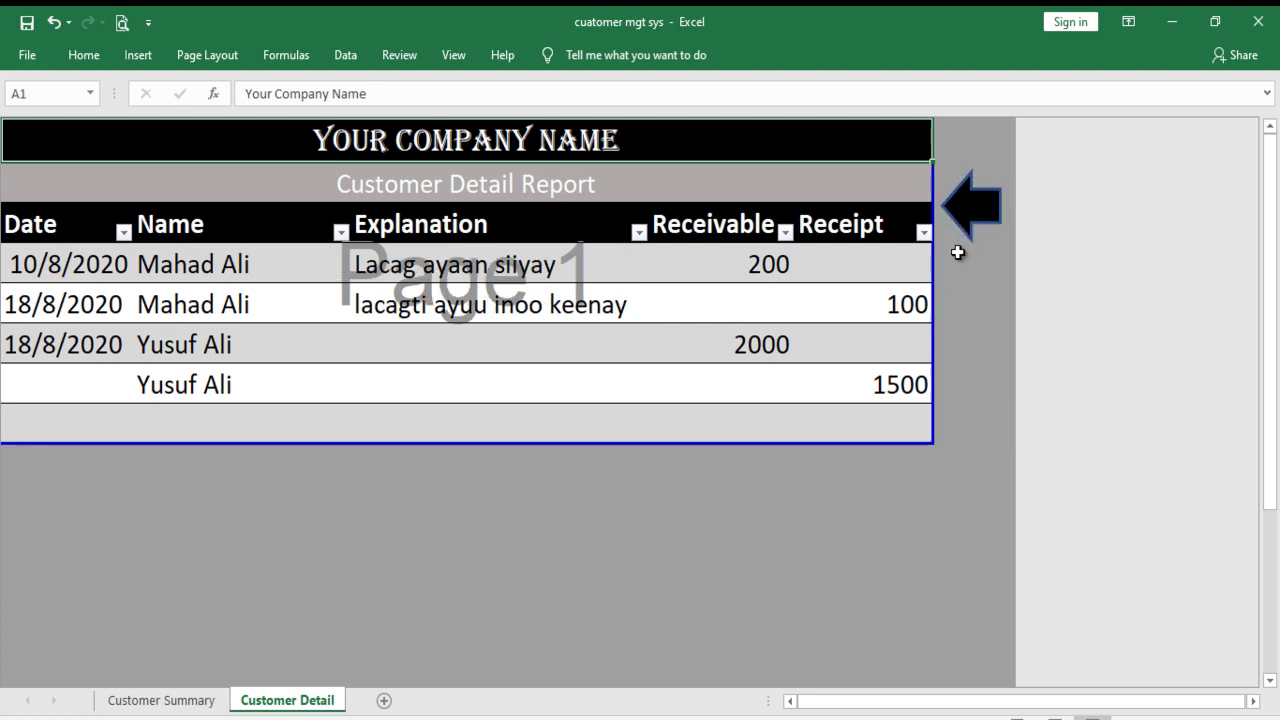
pyautogui.moveTo(1272, 388); pyautogui.dragTo(1271, 333)
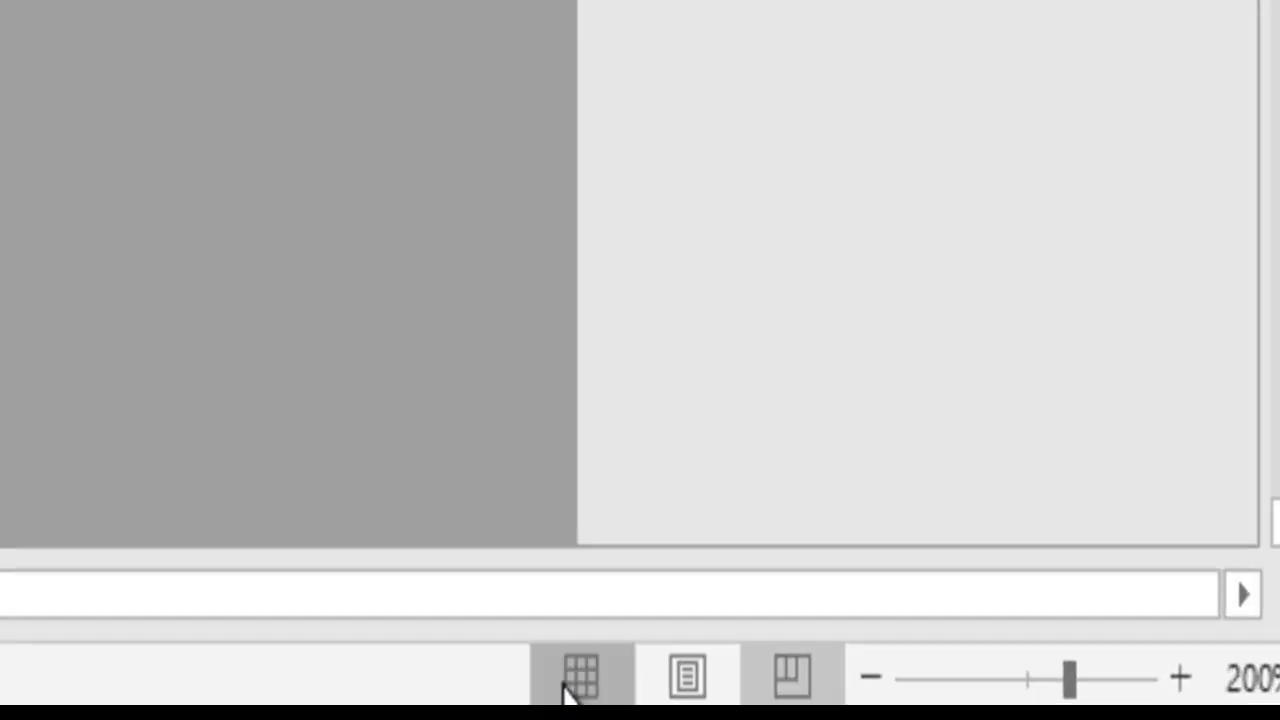
pyautogui.click(1017, 717)
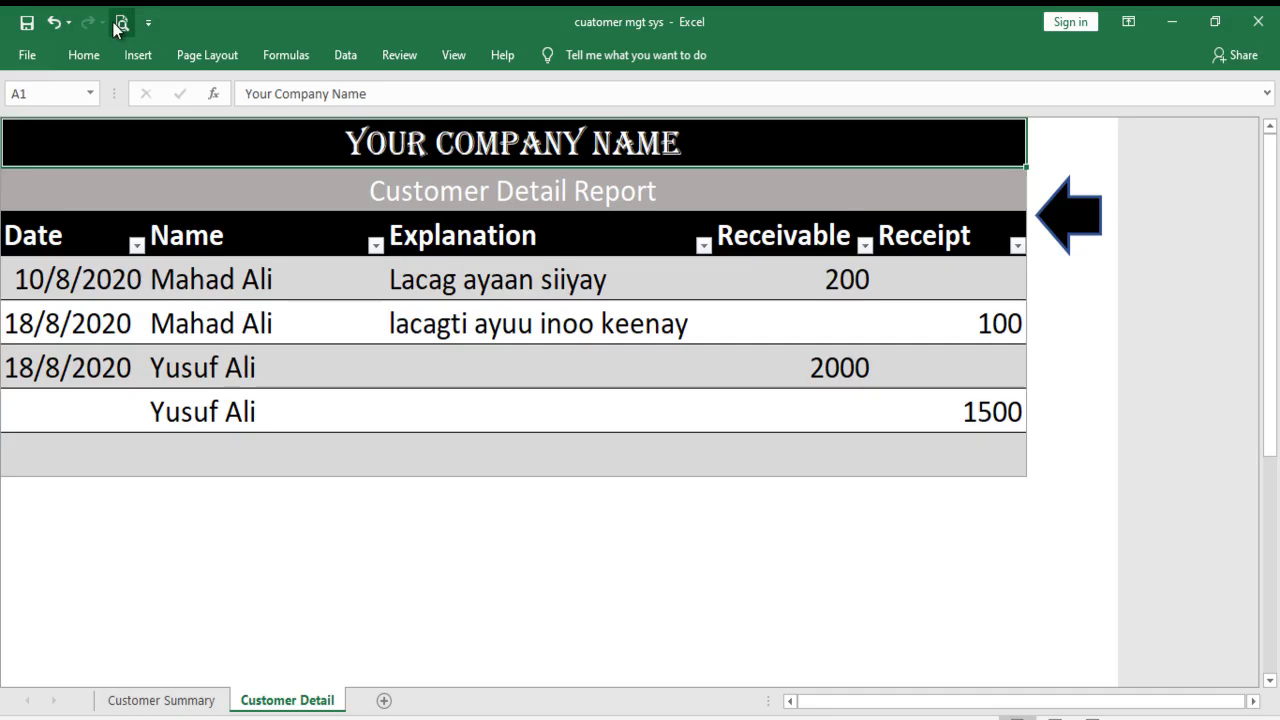
# Preview the Customer Detail printout, try landscape orientation, restore portrait orientation, and return to the sheet.
pyautogui.click(115, 23)
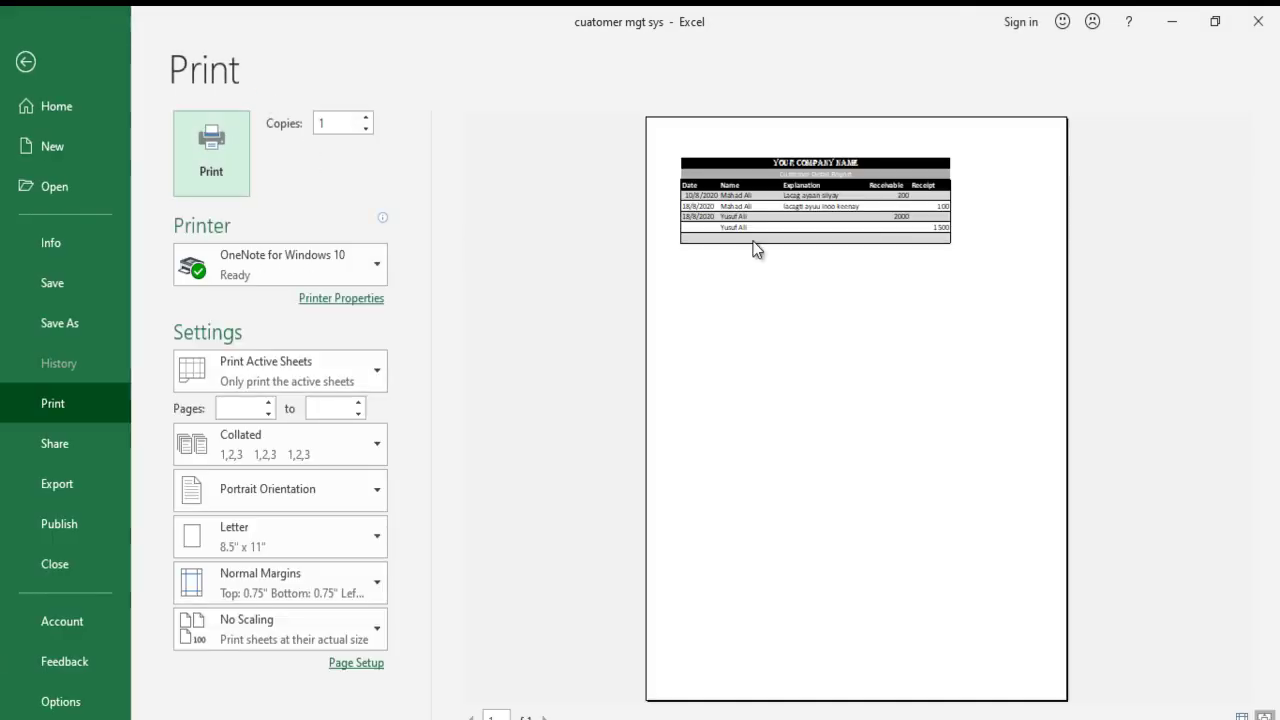
pyautogui.click(824, 228)
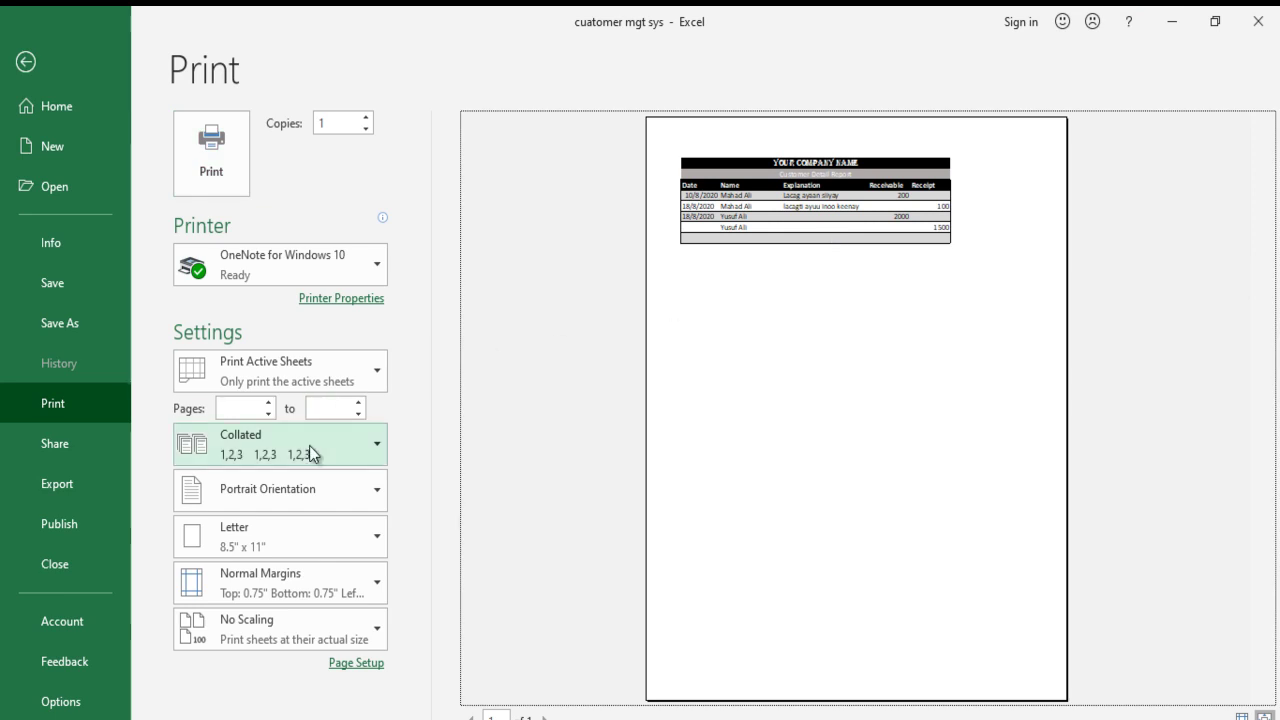
pyautogui.click(333, 479)
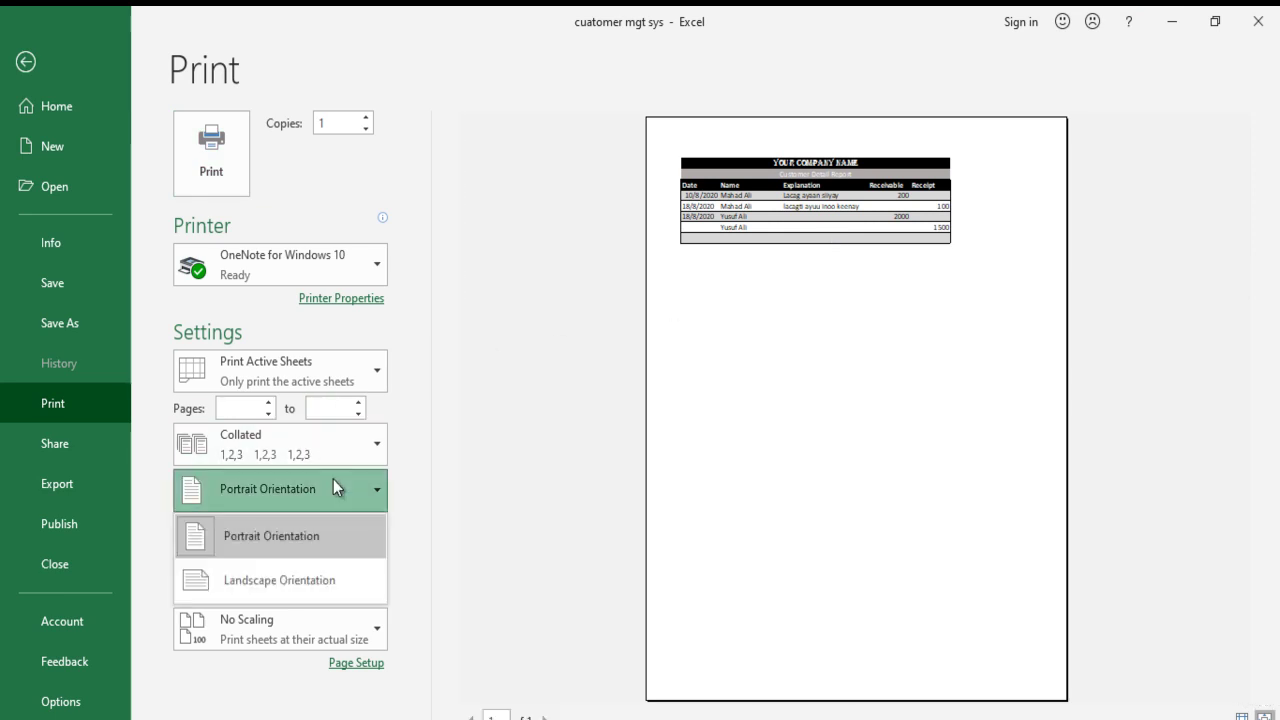
pyautogui.click(322, 578)
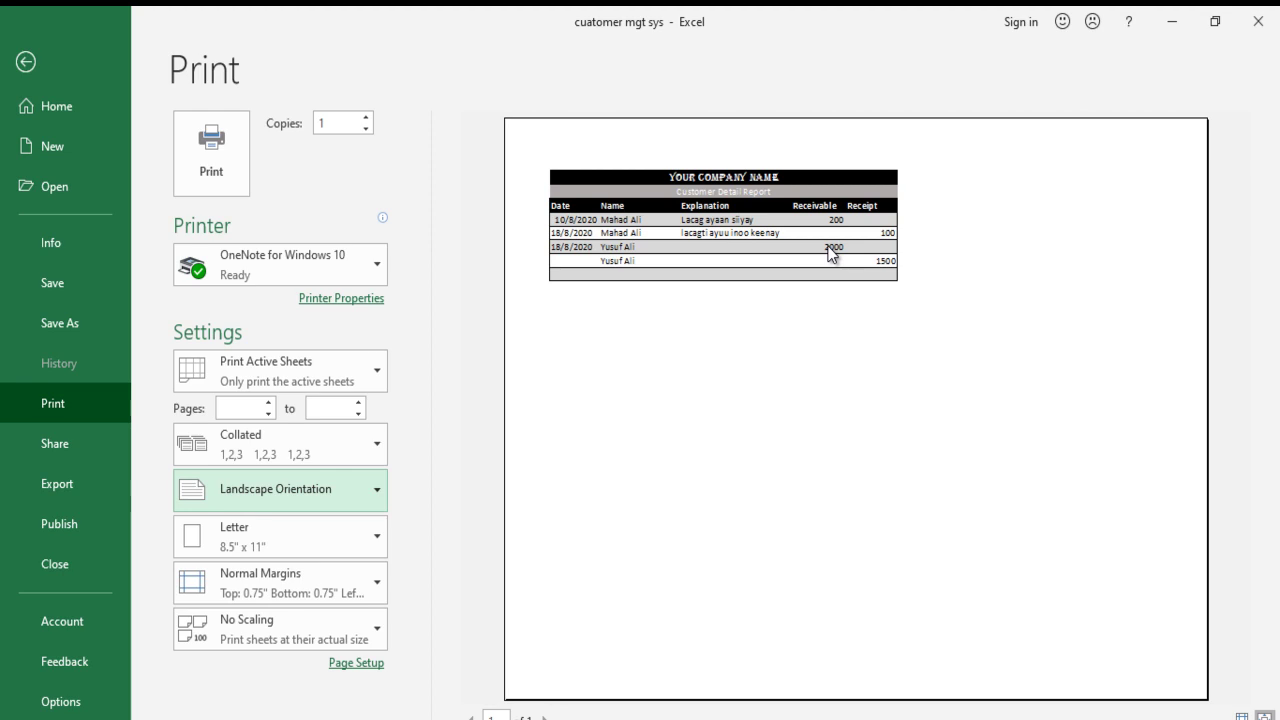
pyautogui.click(325, 502)
pyautogui.click(294, 535)
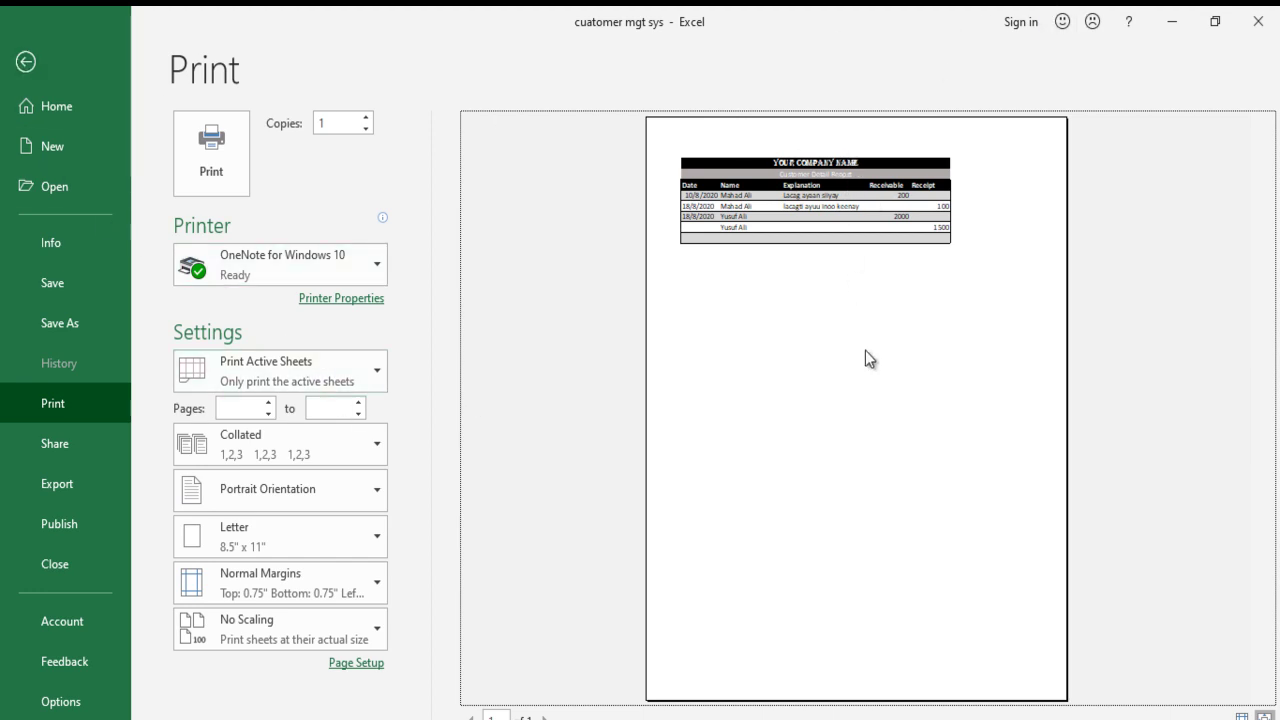
pyautogui.click(22, 52)
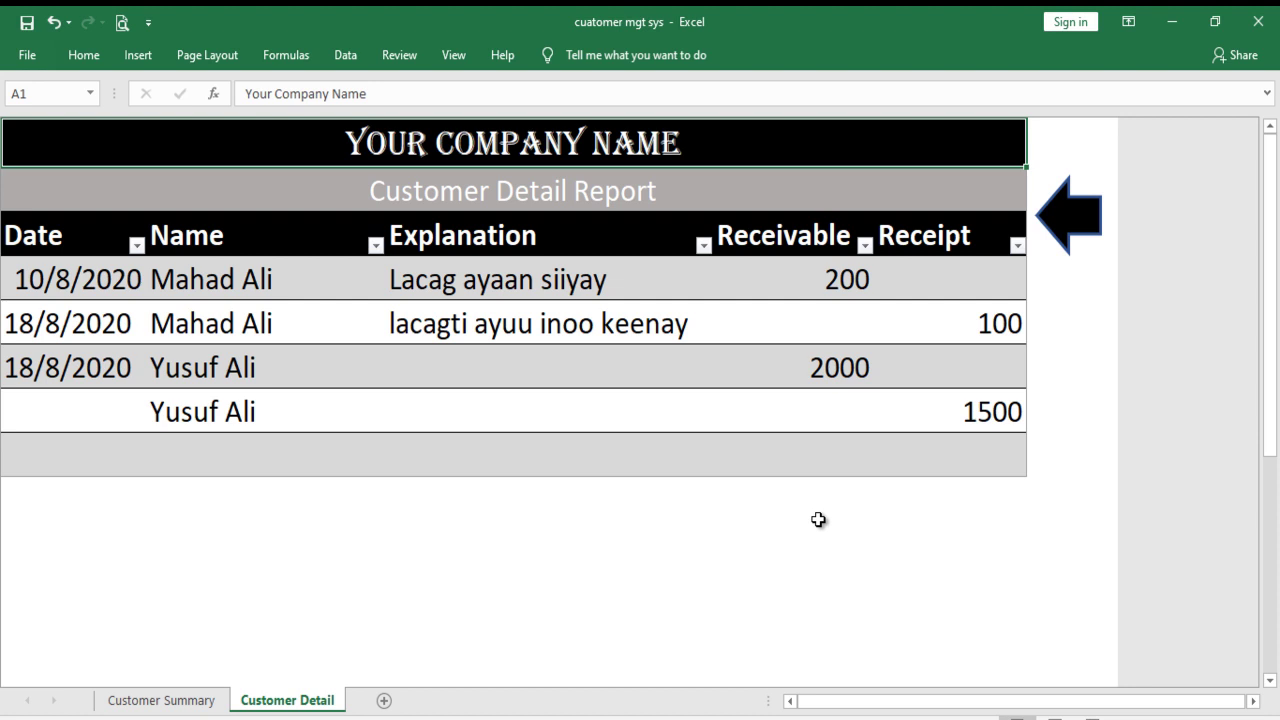
# Switch to the Customer Summary sheet.
pyautogui.click(160, 700)
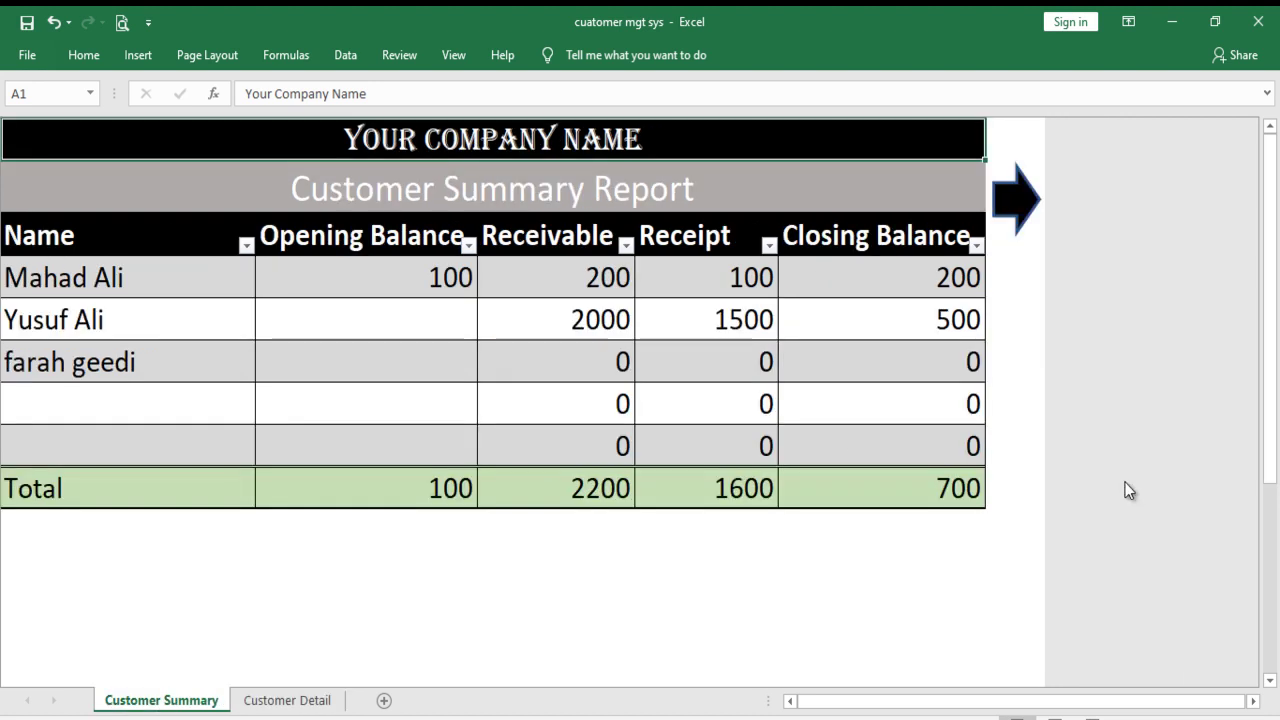